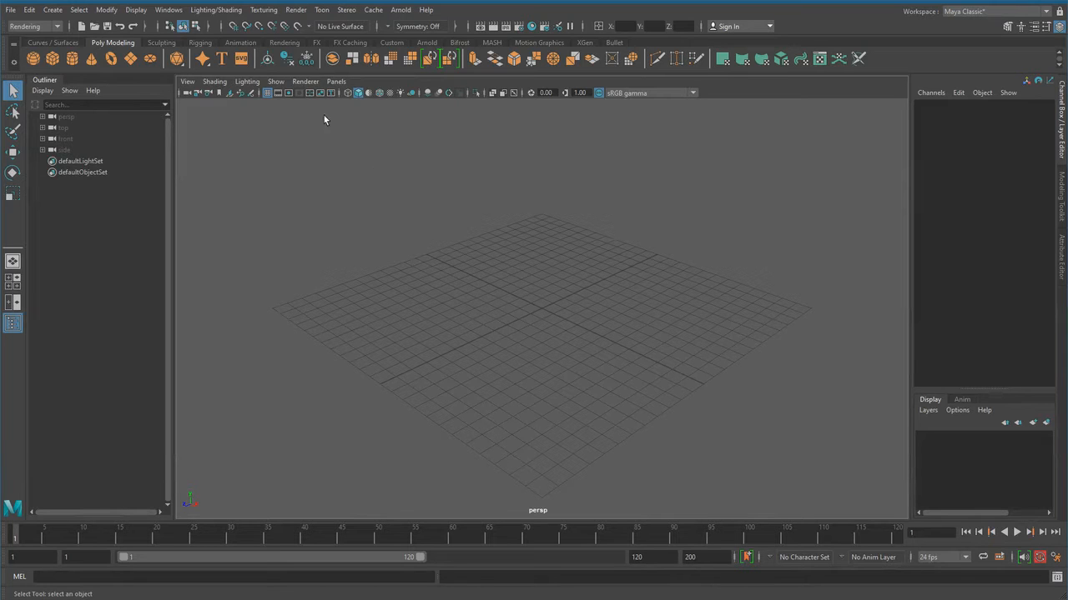
Step: Switch the menu set to FX and look over the available nCloth commands
click(33, 26)
click(25, 70)
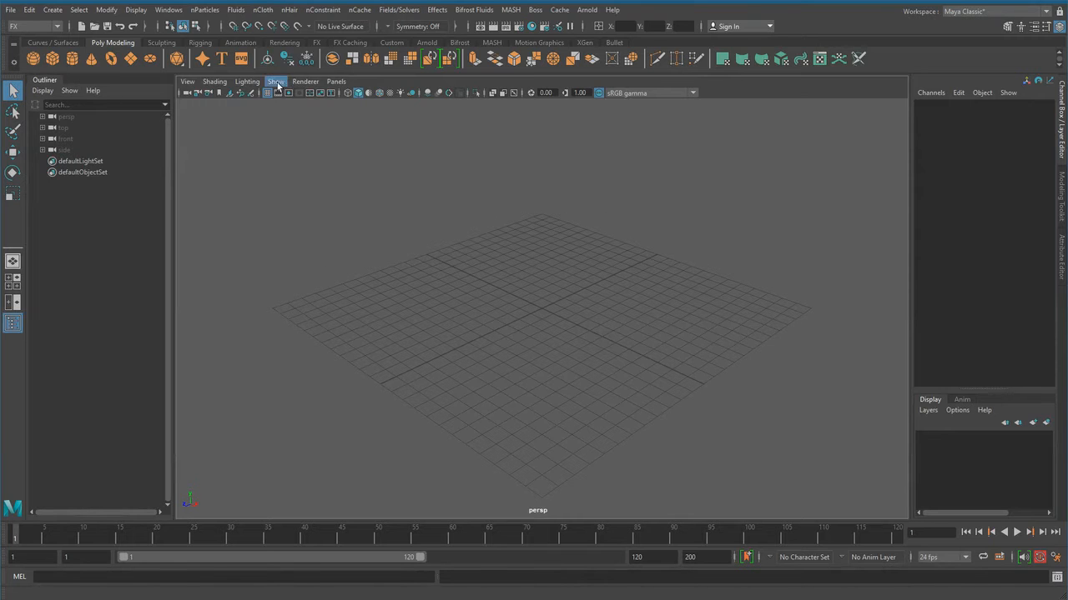
click(263, 9)
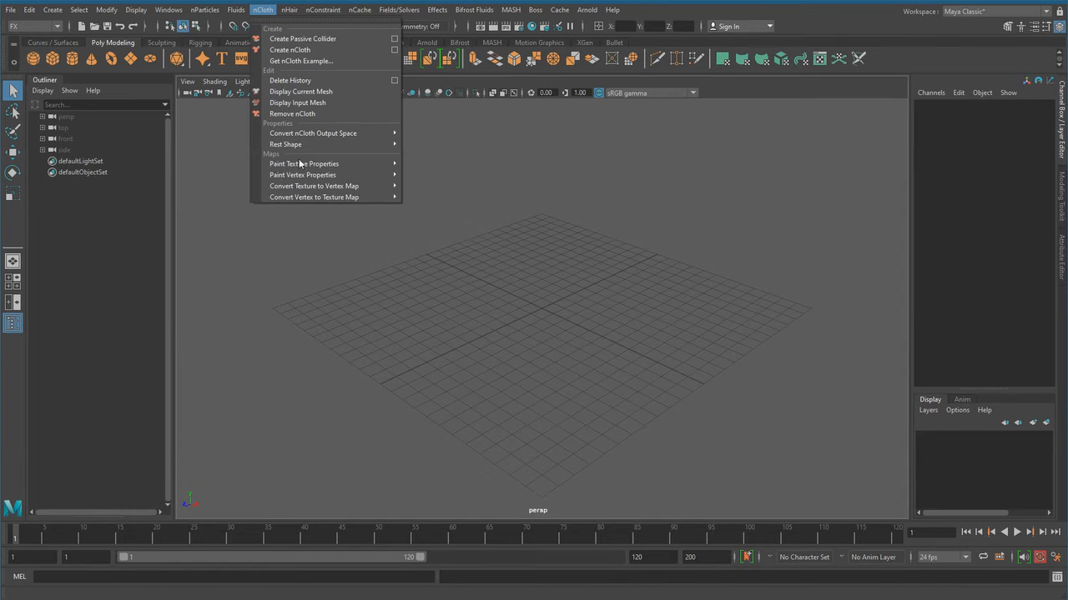
mouse_move(301, 174)
click(299, 321)
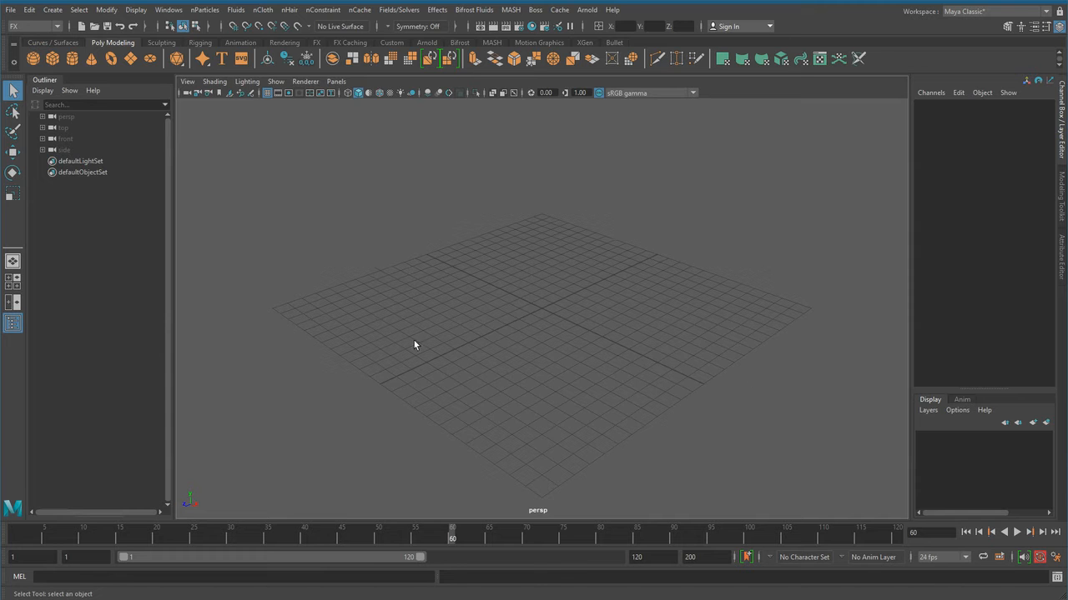
Step: Open the preferences and set the linear working unit to centimeter in the general settings
click(1055, 558)
drag(433, 128, 555, 178)
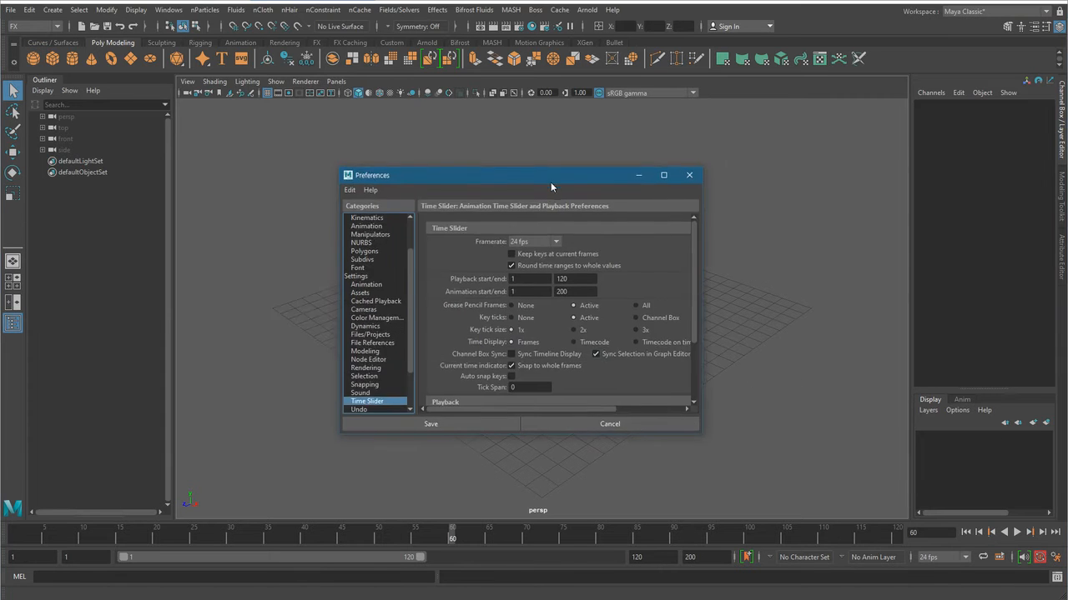
drag(407, 340, 412, 296)
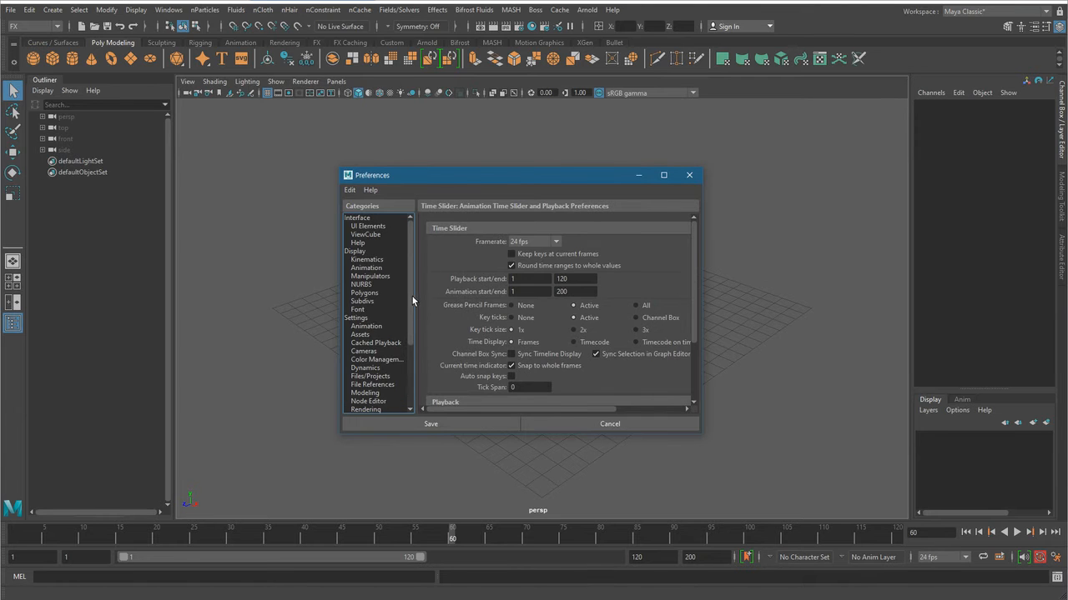
click(356, 318)
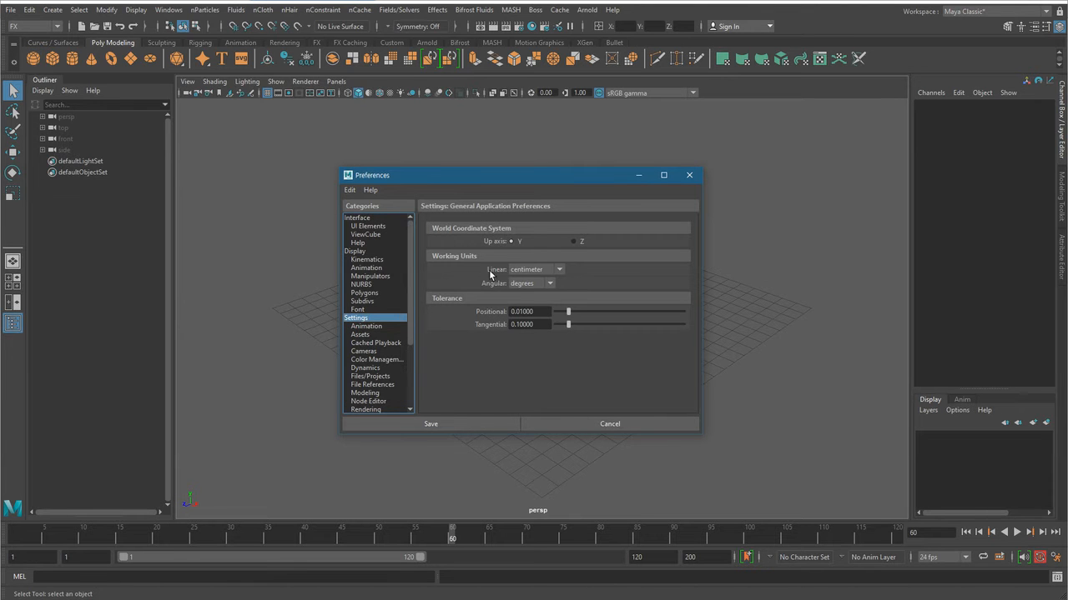
click(526, 271)
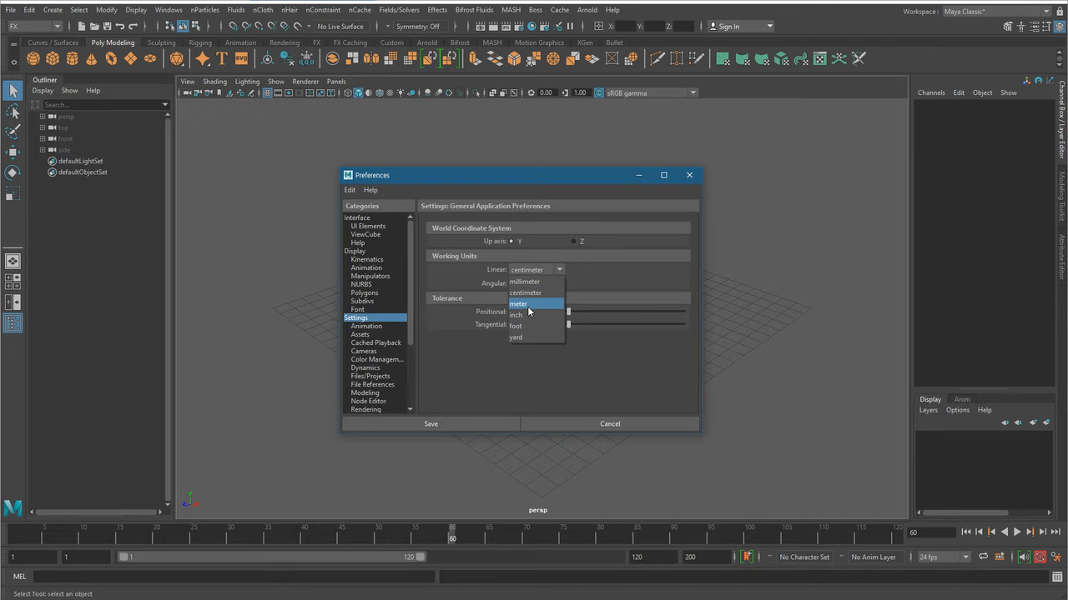
click(535, 294)
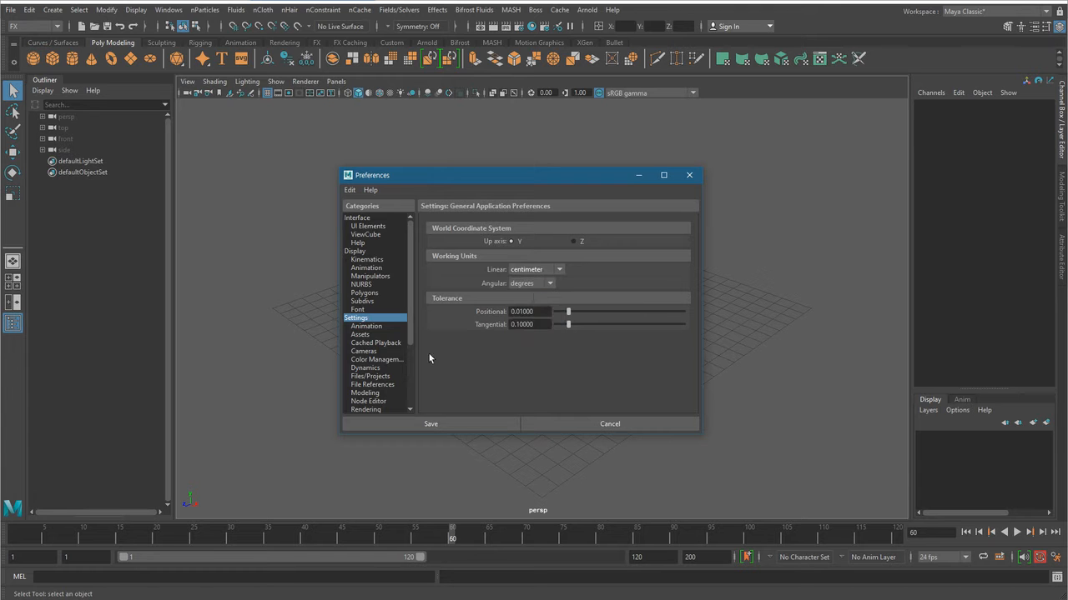
Step: Set the framerate to 24 fps in the Time Slider preferences
drag(521, 176, 796, 159)
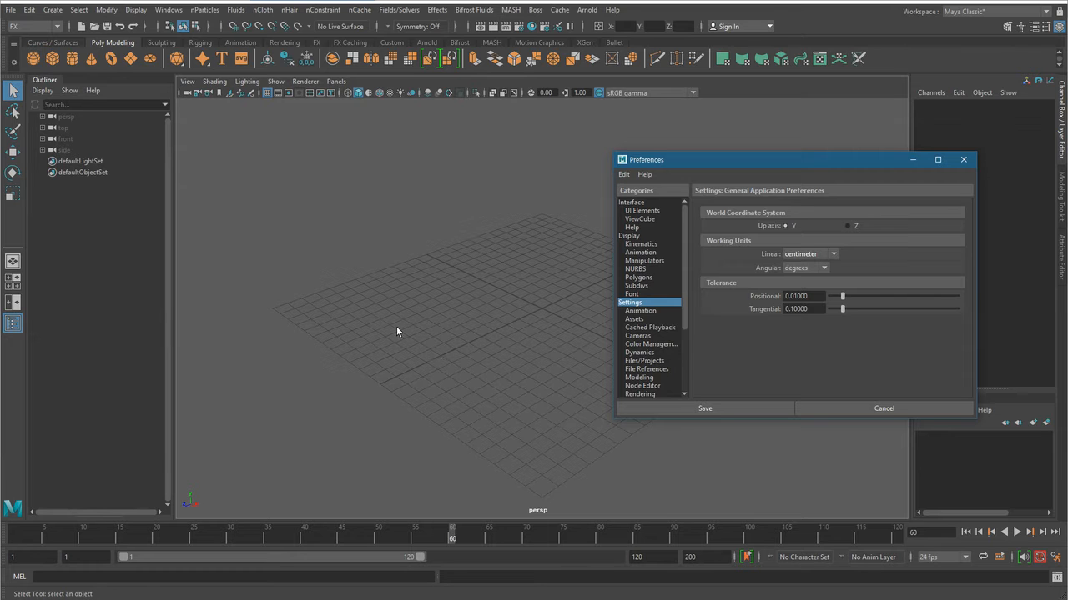
drag(682, 241, 683, 281)
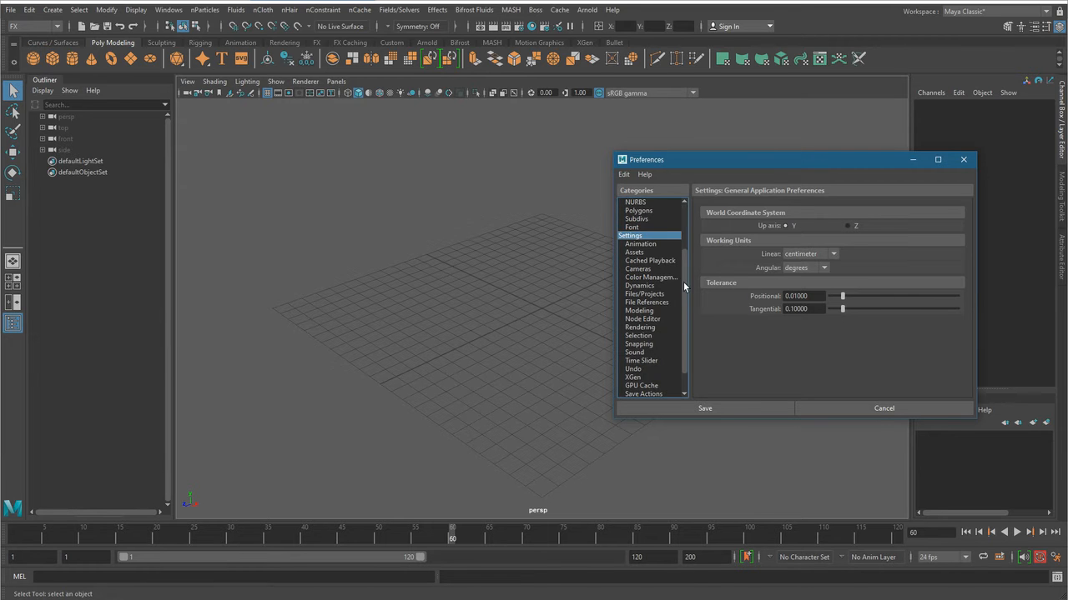
click(657, 369)
click(669, 360)
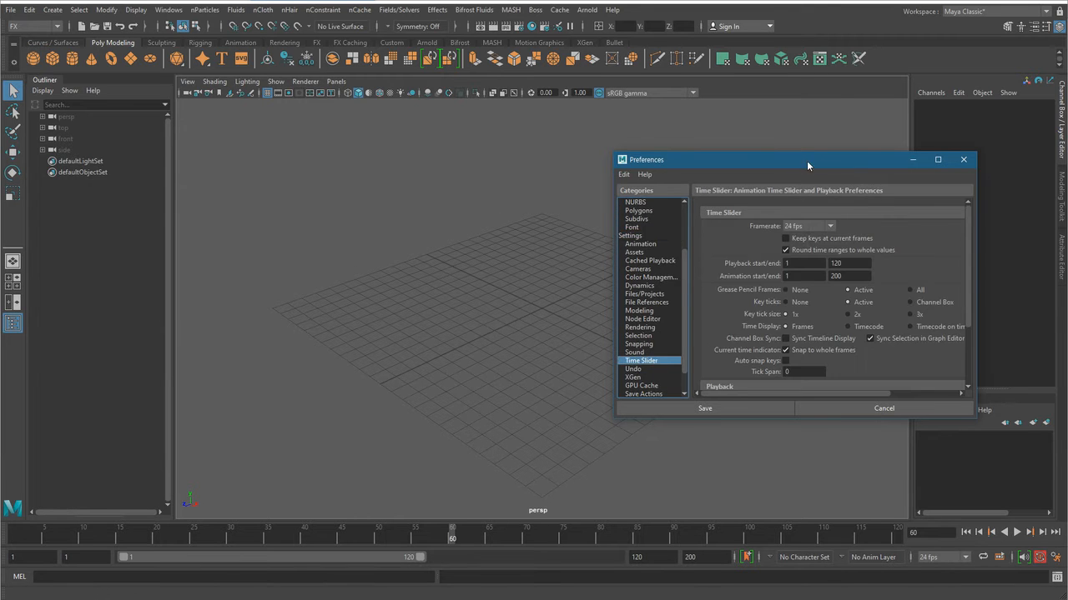
drag(811, 167, 734, 172)
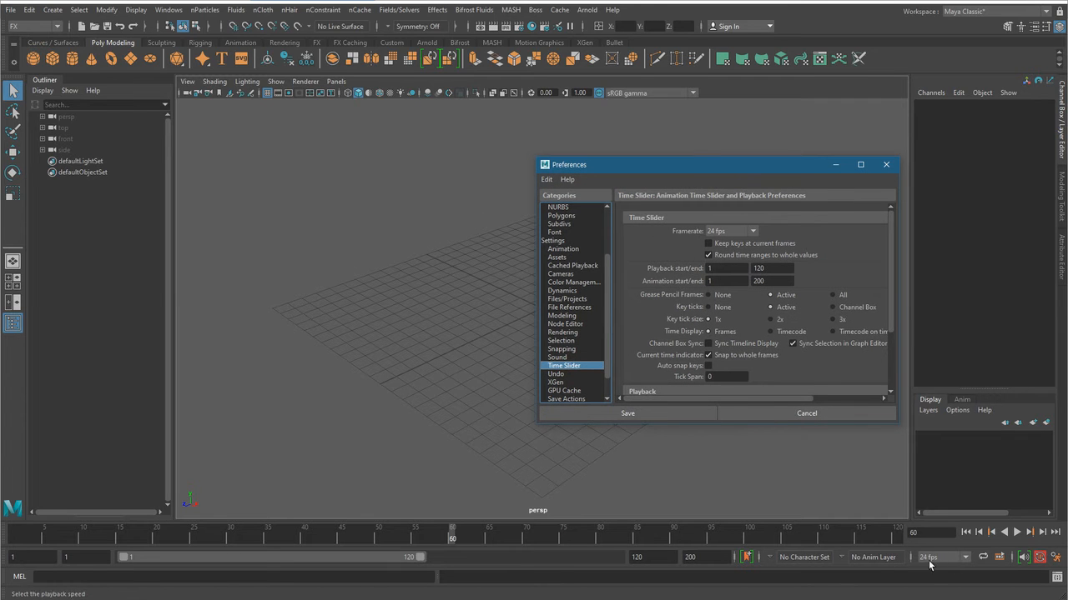
click(751, 232)
drag(754, 265, 754, 283)
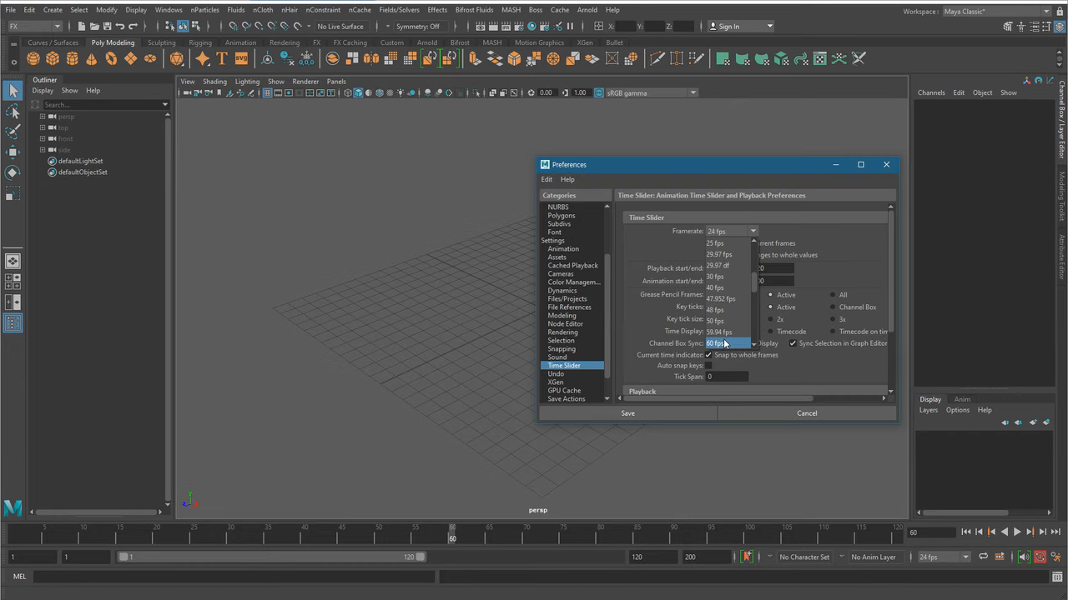
drag(752, 283, 752, 273)
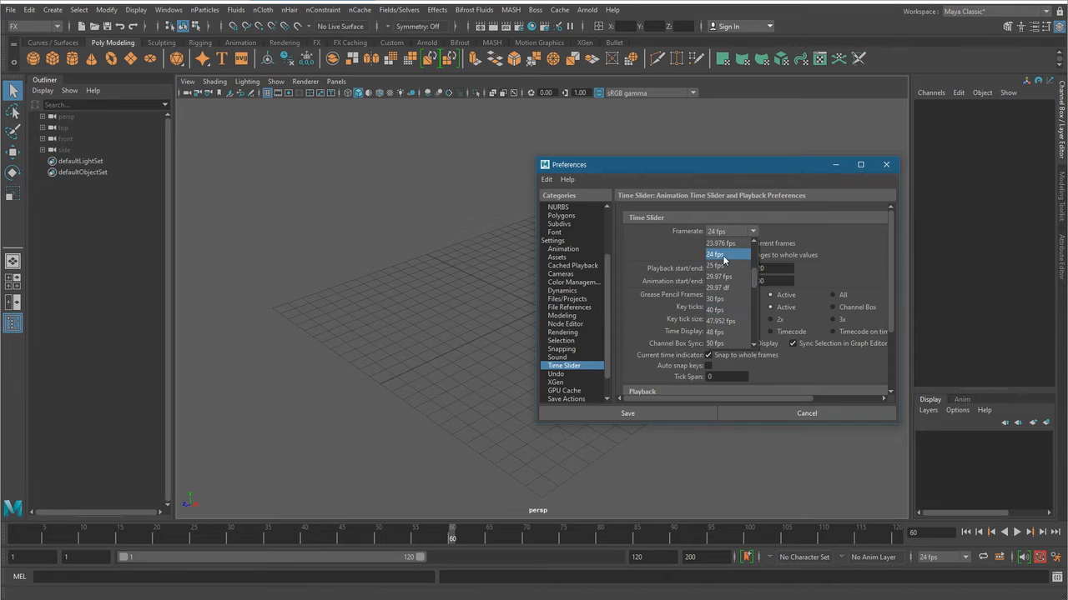
click(719, 255)
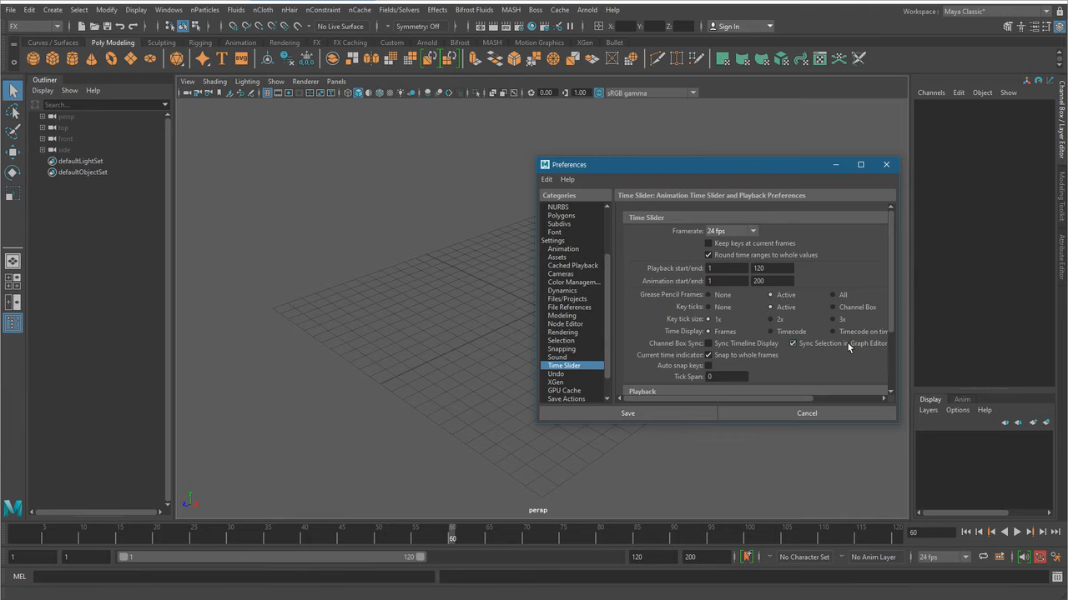
Step: Play the timeline from its first frame to check the playback, and stop it
drag(891, 299, 894, 352)
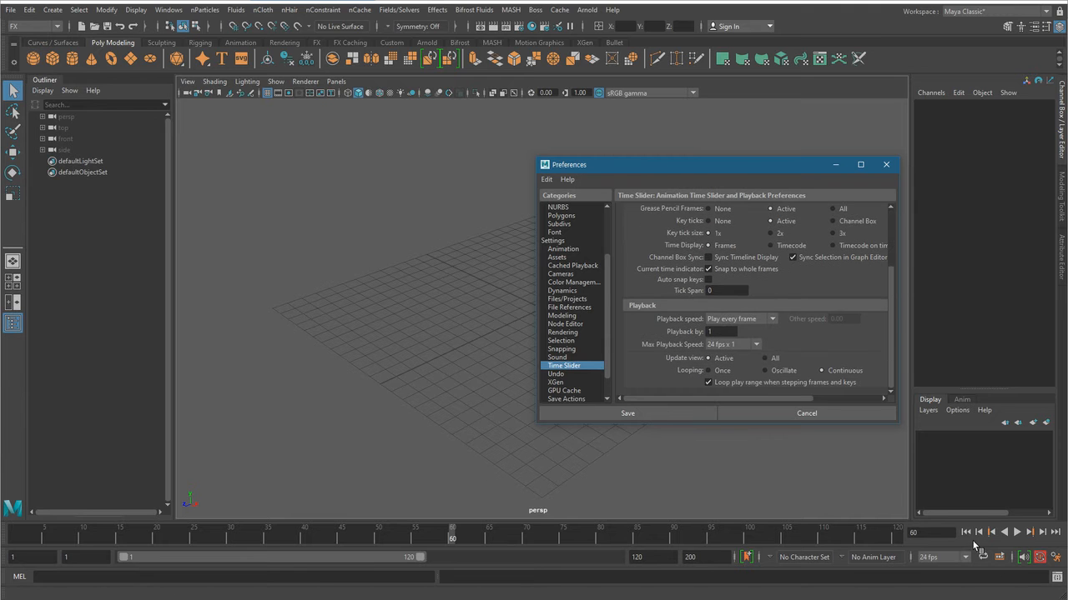
click(965, 532)
click(1018, 532)
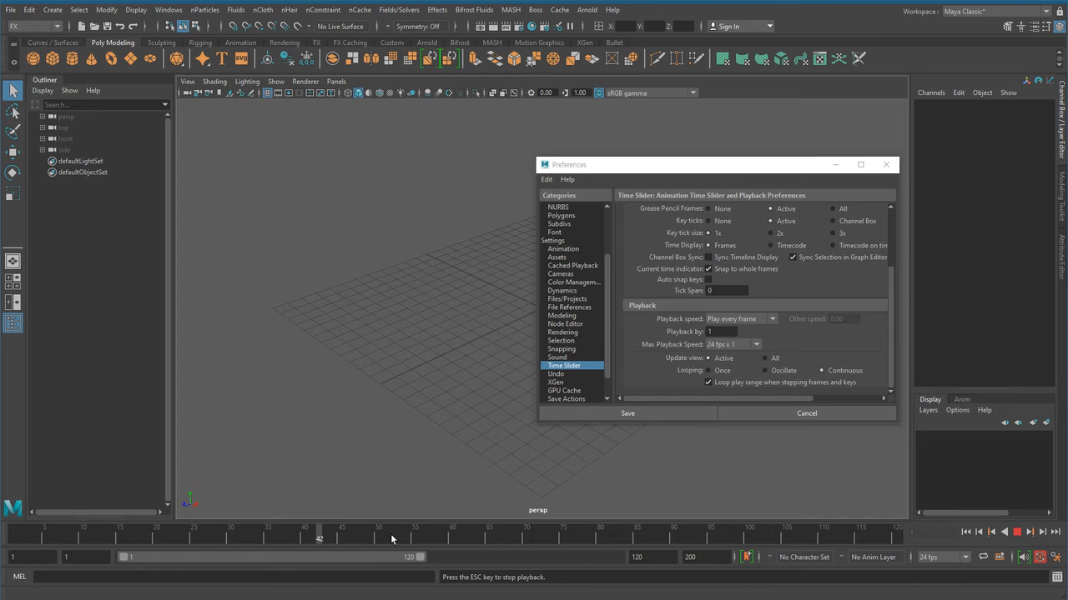
key(Escape)
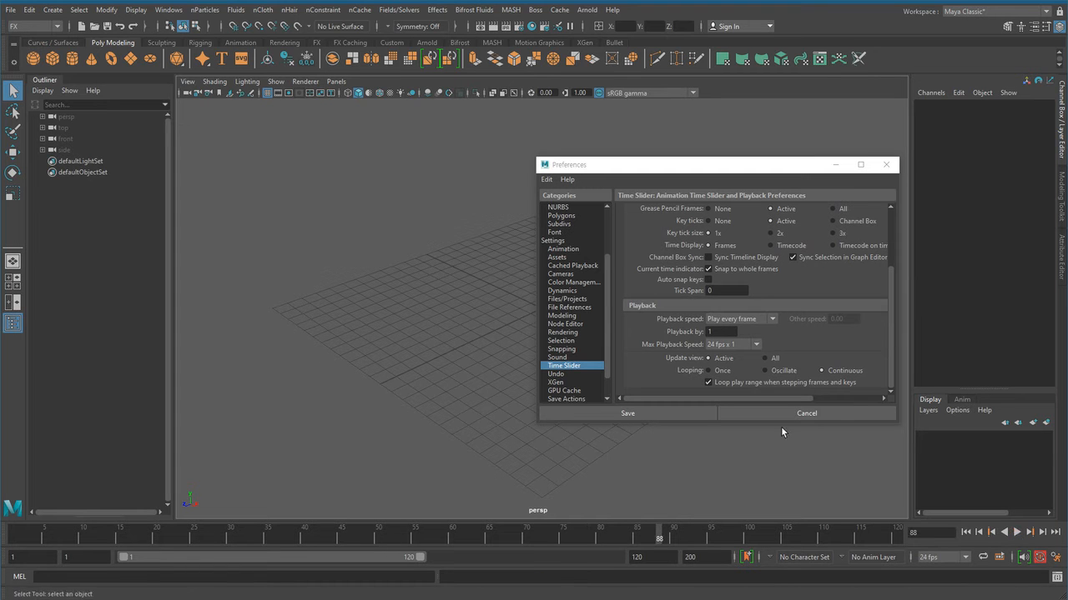
Step: Try the 24 fps x 1 playback speed, and set the playback speed to Play every frame
click(890, 321)
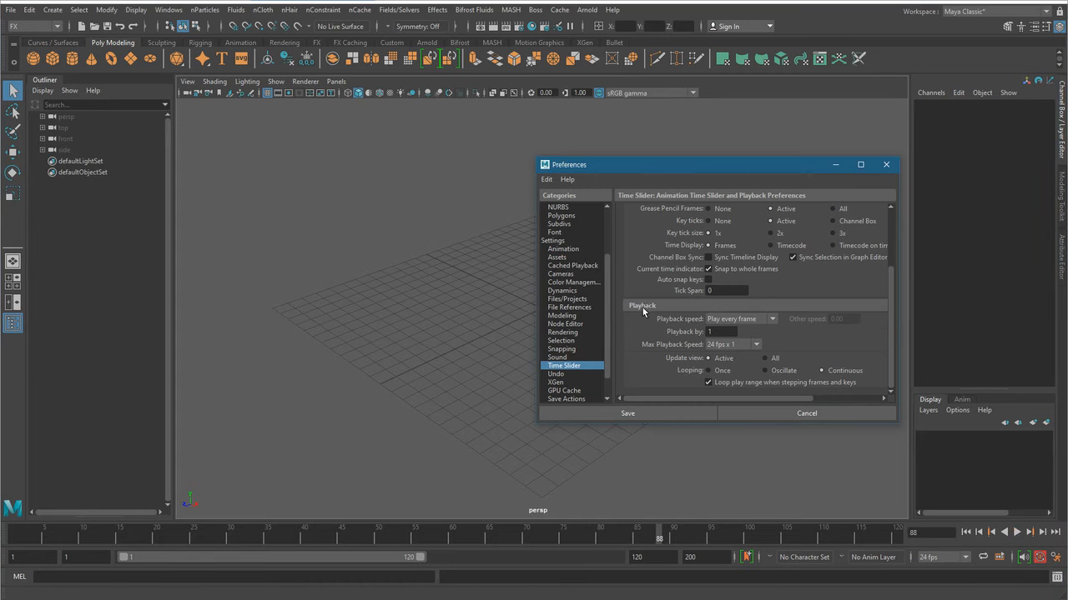
click(735, 318)
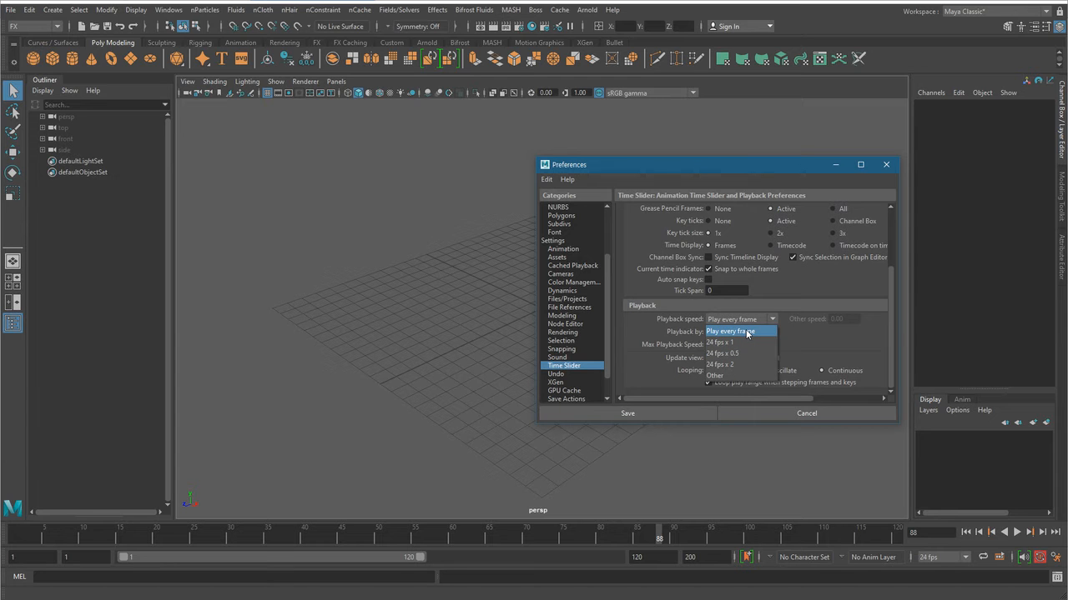
click(746, 331)
click(745, 321)
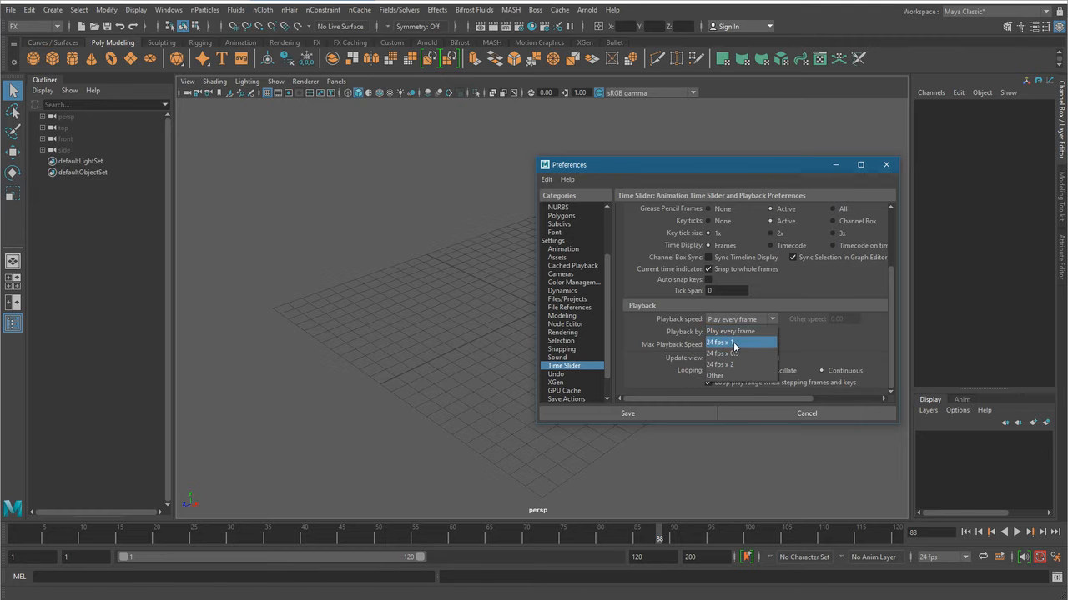
click(729, 342)
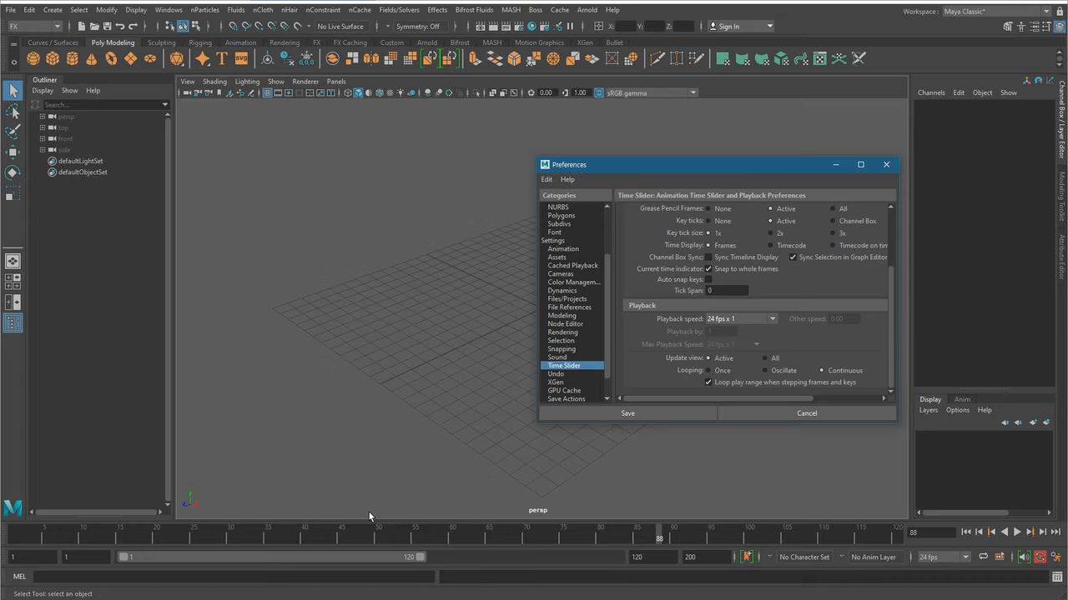
click(769, 317)
click(748, 332)
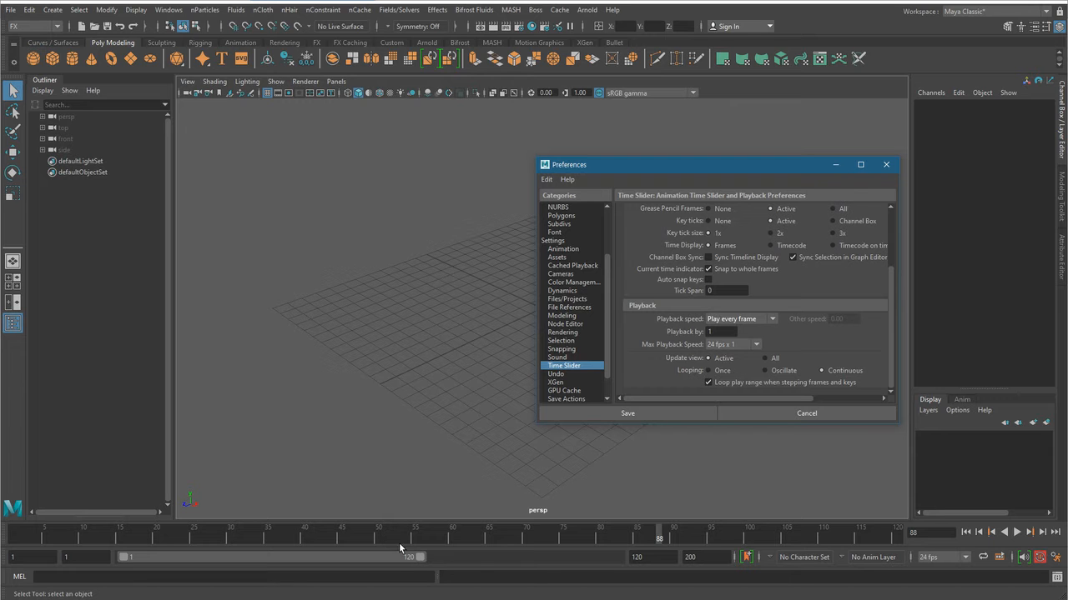
click(761, 320)
click(747, 330)
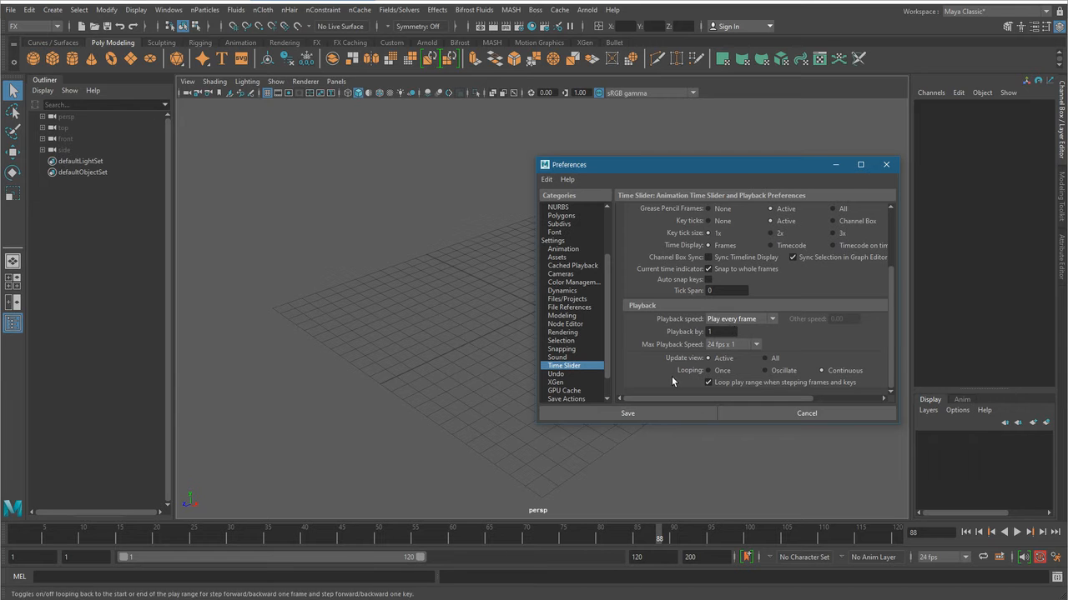
Step: Set the max playback speed to 24 fps x 1 and save the preferences
click(737, 344)
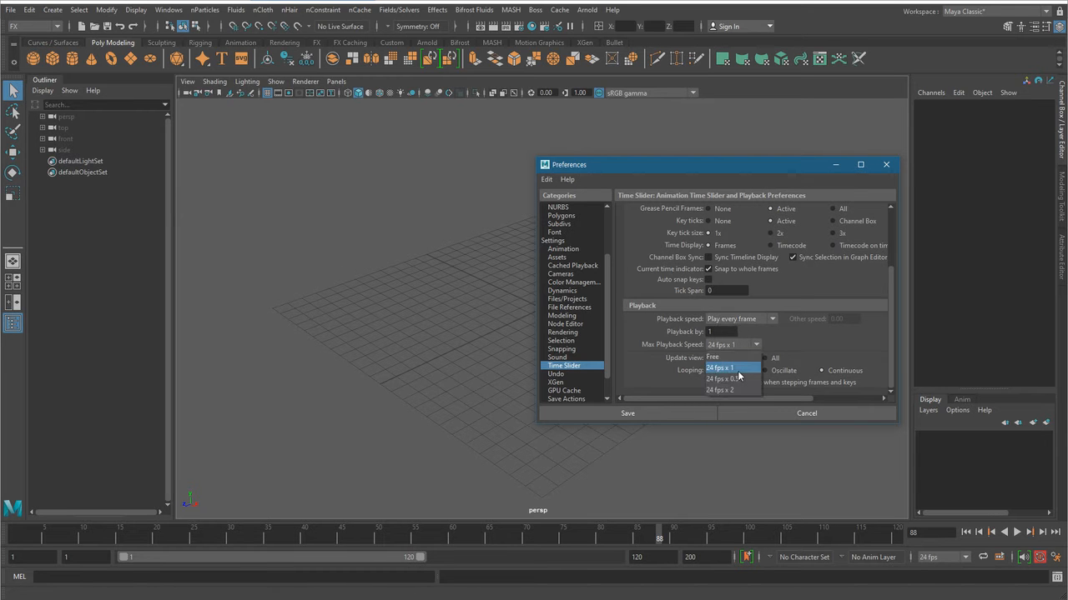
click(732, 369)
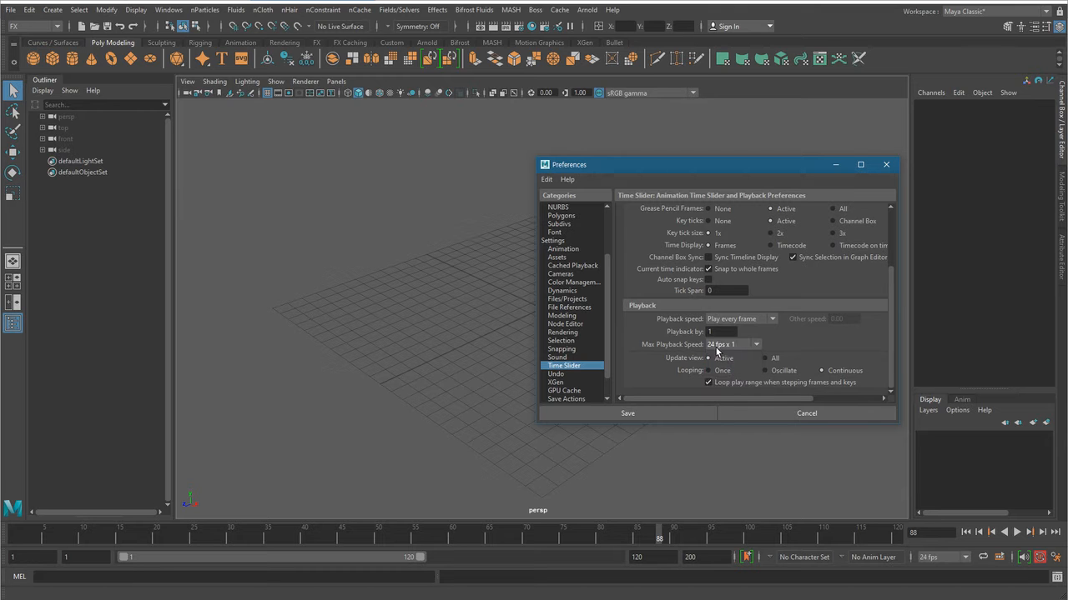
click(741, 344)
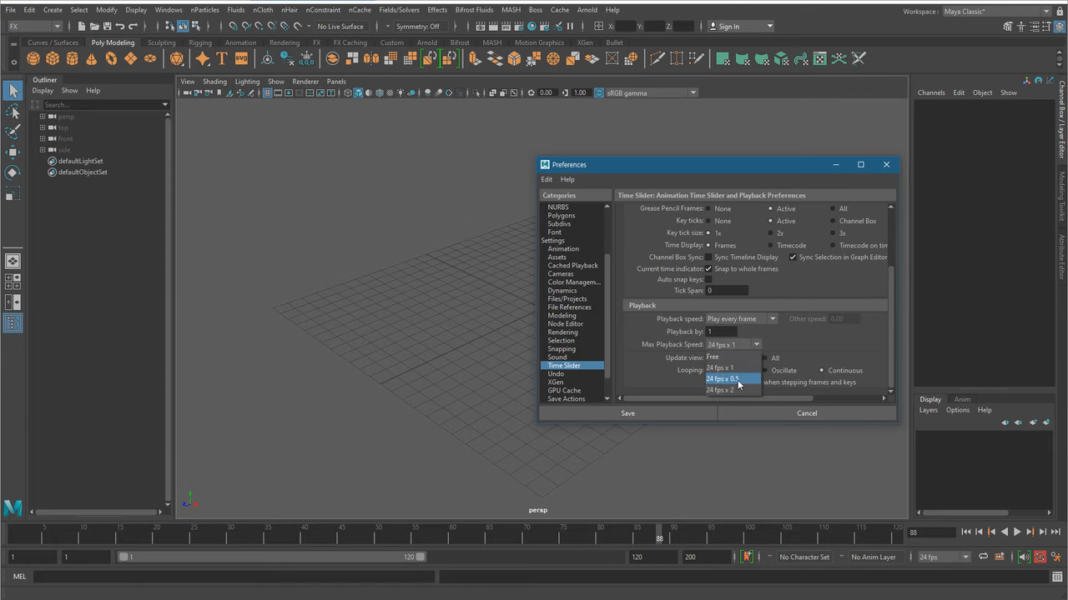
click(731, 369)
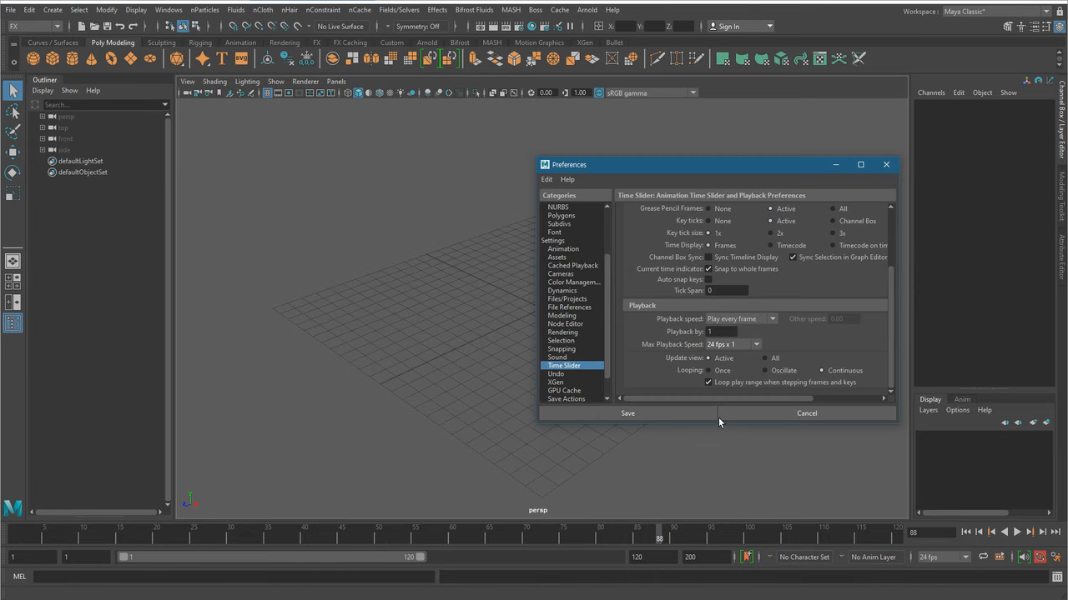
click(630, 413)
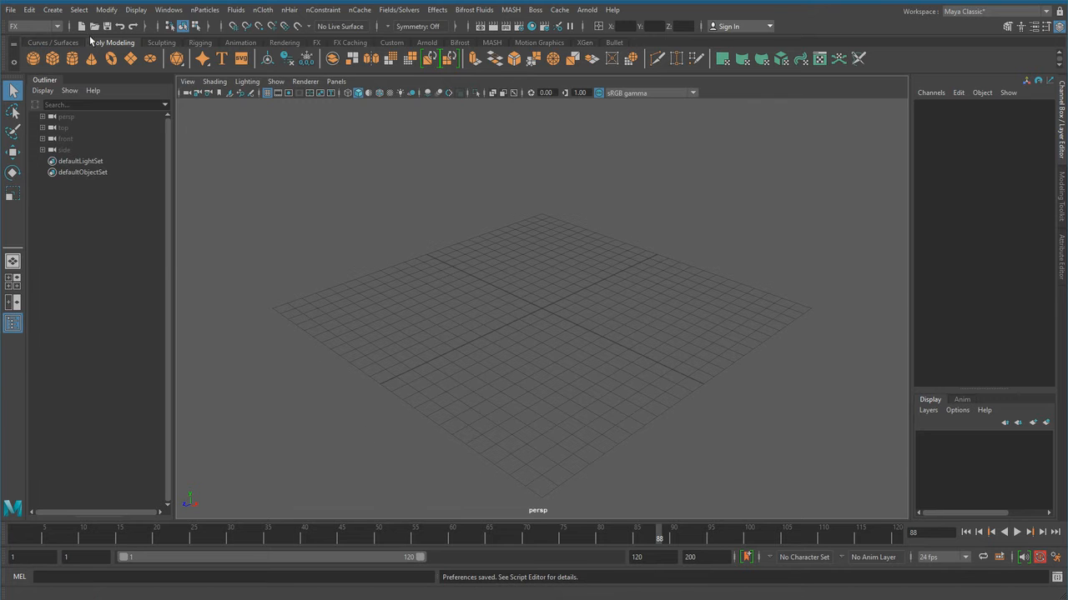
click(55, 10)
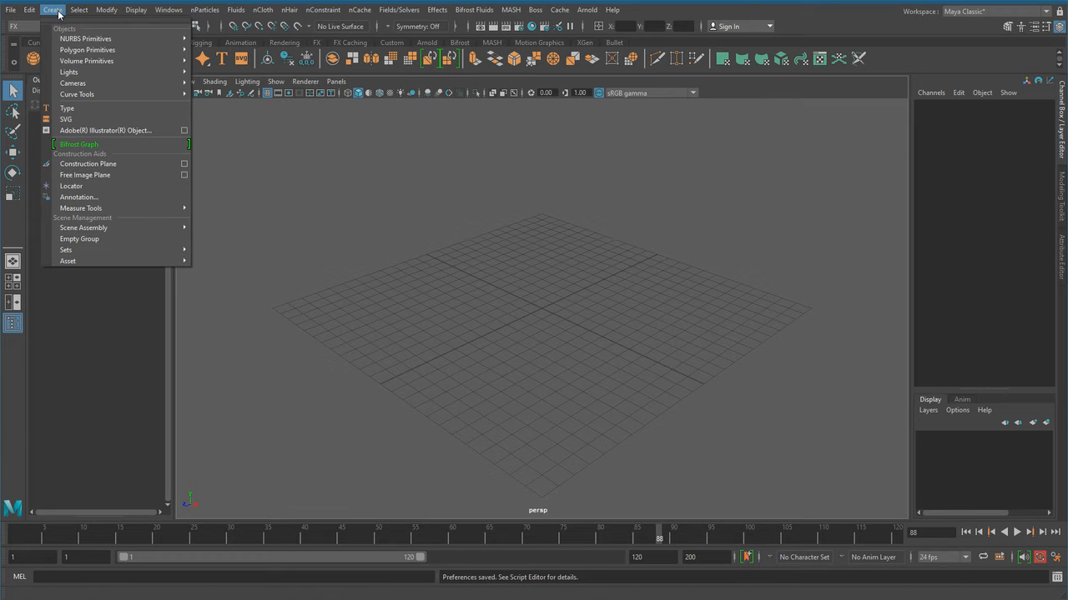
mouse_move(79, 42)
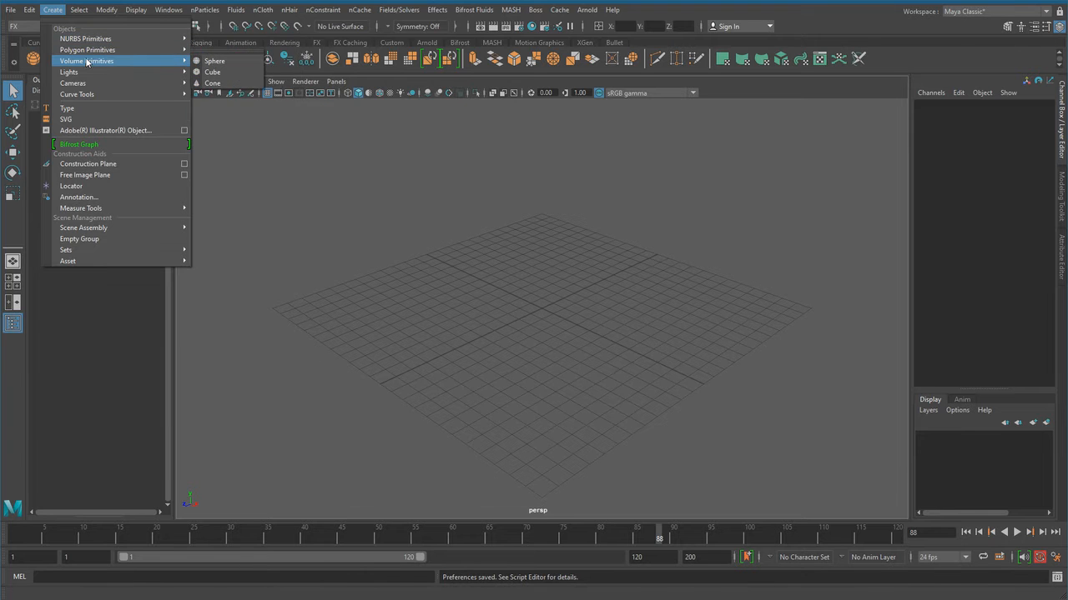
mouse_move(150, 49)
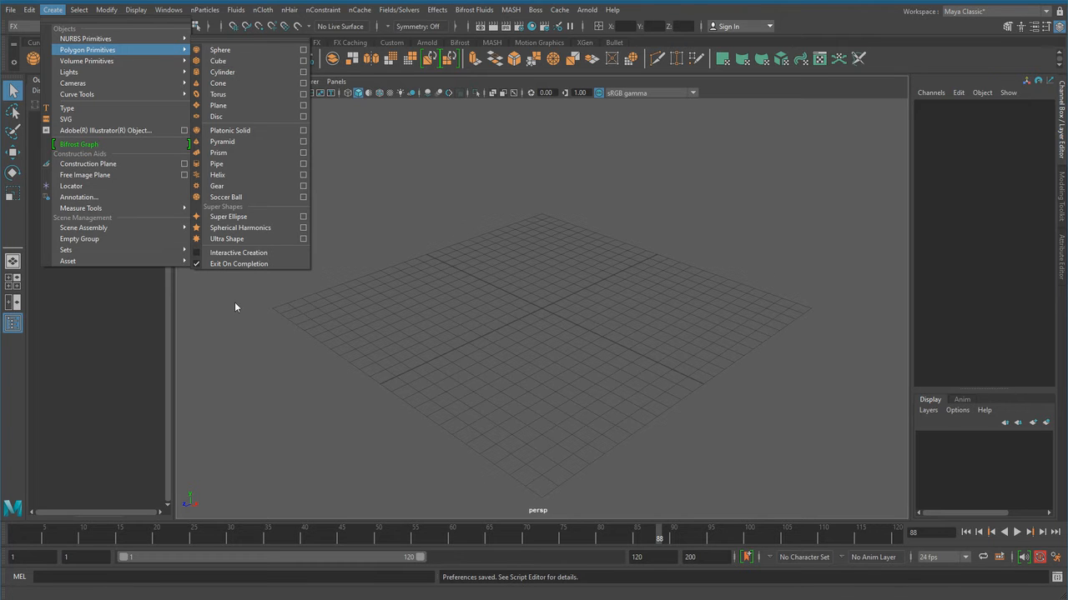
click(618, 357)
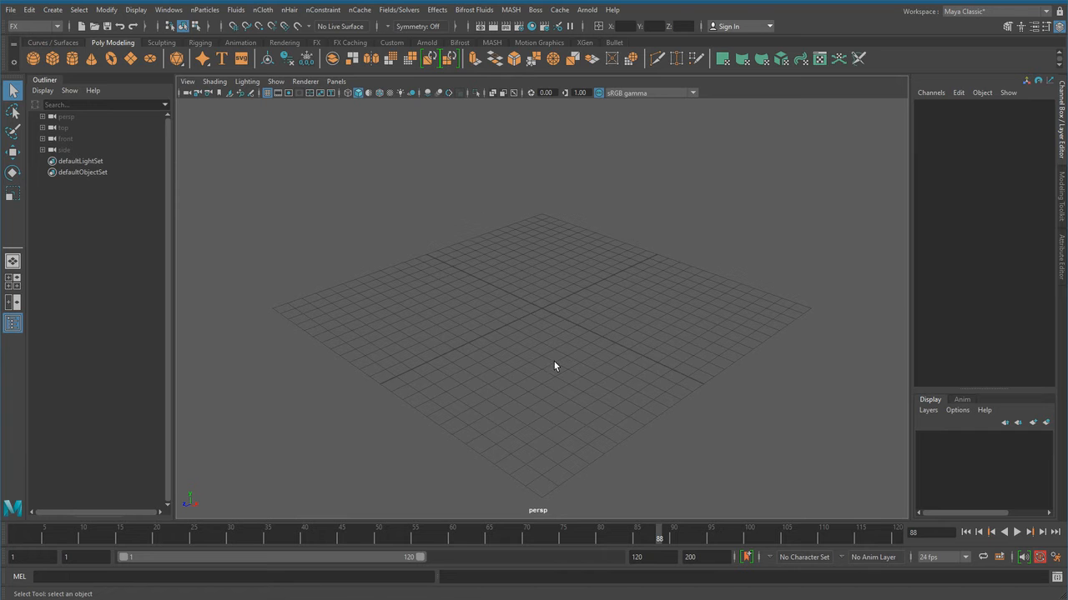
Step: Create a polygon cube with default settings at the centre of the grid
shift+right_click(530, 266)
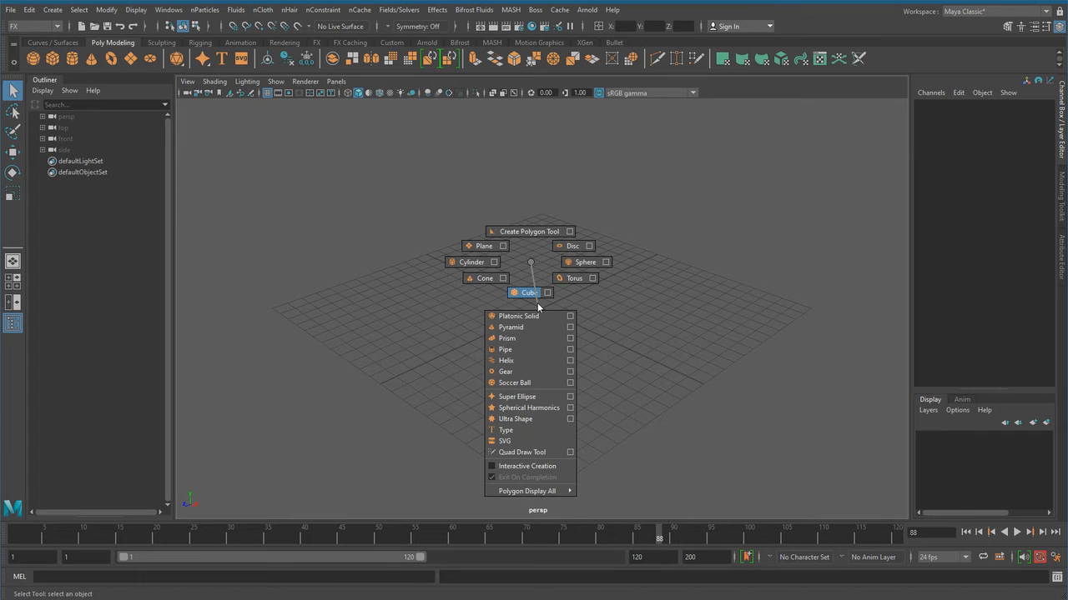
click(537, 303)
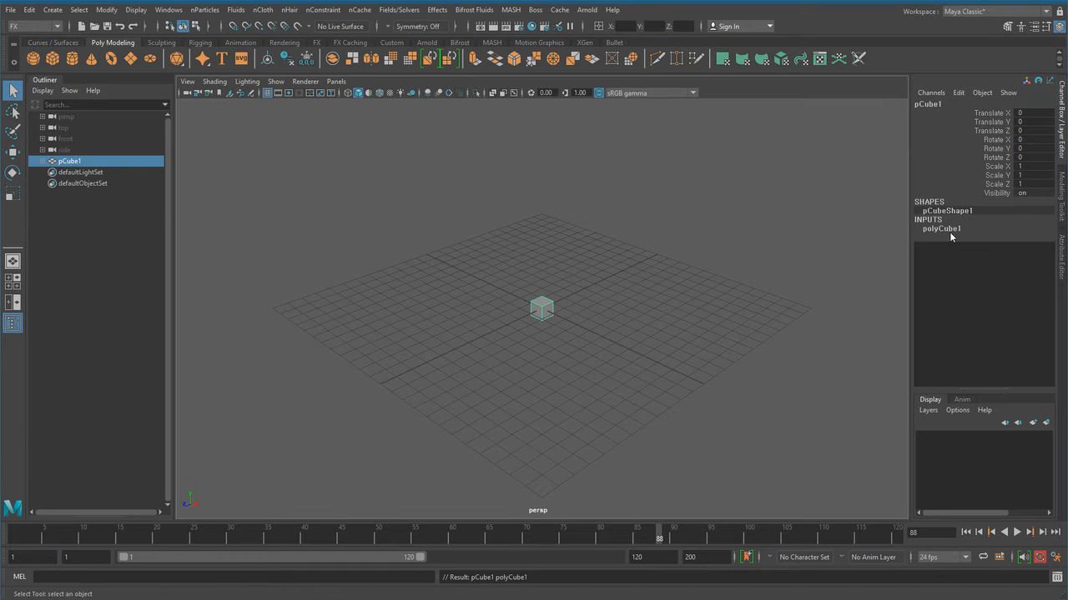
Step: Set the cube's width, height and depth to 5
click(946, 230)
drag(1003, 238, 1001, 255)
middle_drag(575, 411, 640, 411)
alt+right_drag(640, 411, 526, 437)
alt+drag(527, 436, 467, 398)
alt+drag(566, 358, 501, 429)
Step: Move the cube straight up to about 20.245 on the Y axis, above the grid
key(w)
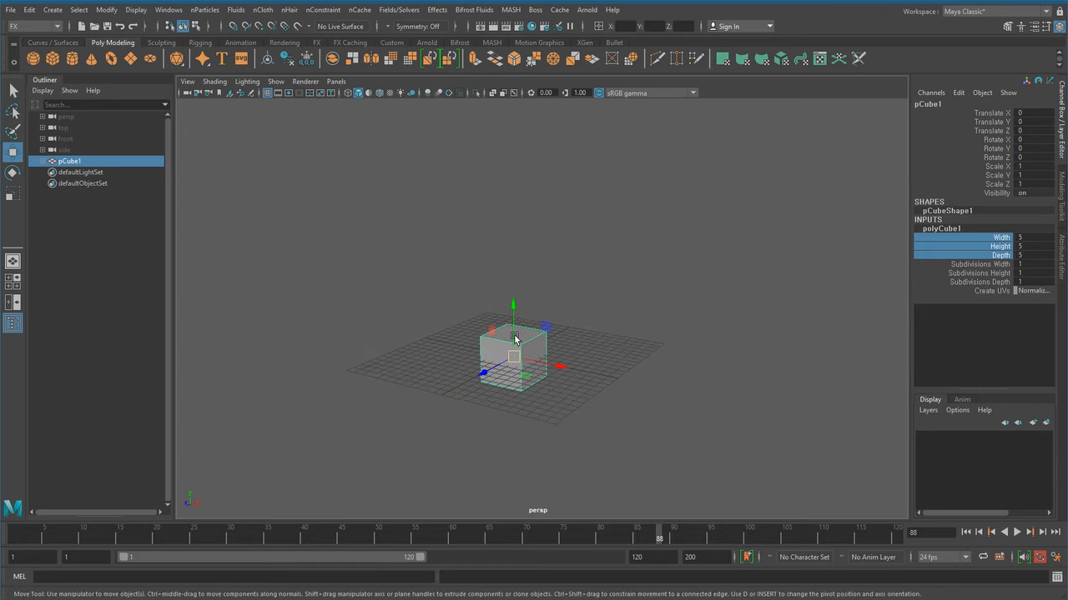
drag(514, 309, 510, 105)
alt+middle_drag(548, 265, 541, 354)
alt+right_drag(541, 353, 446, 359)
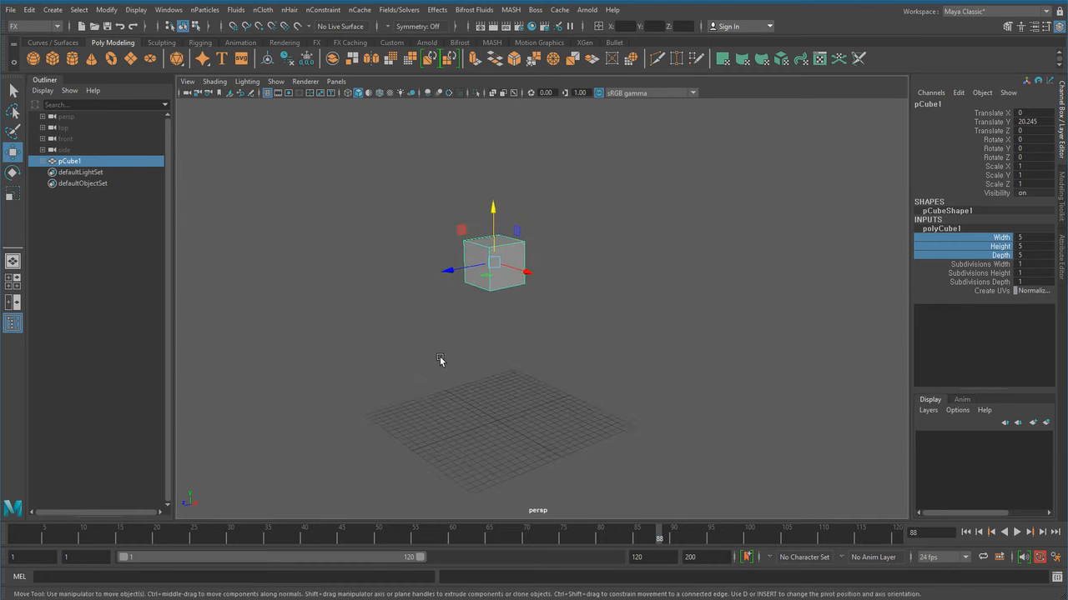
alt+middle_drag(445, 358, 508, 315)
Step: Tilt the cube freely to a rotation of about 16.974 in X, -1.312 in Y and -19.622 in Z
key(r)
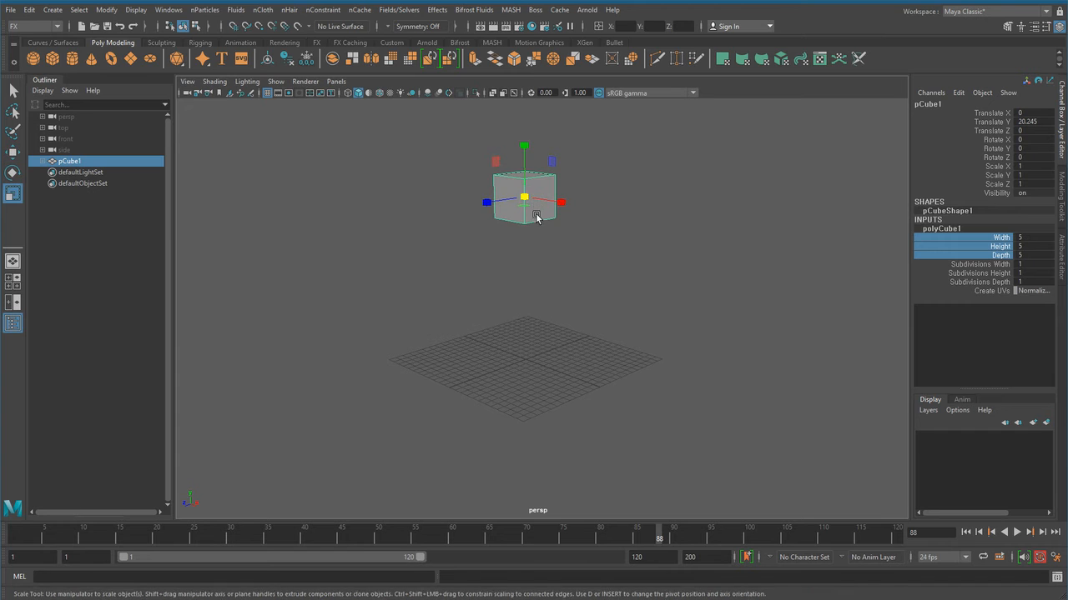
key(e)
drag(529, 186, 522, 200)
click(572, 325)
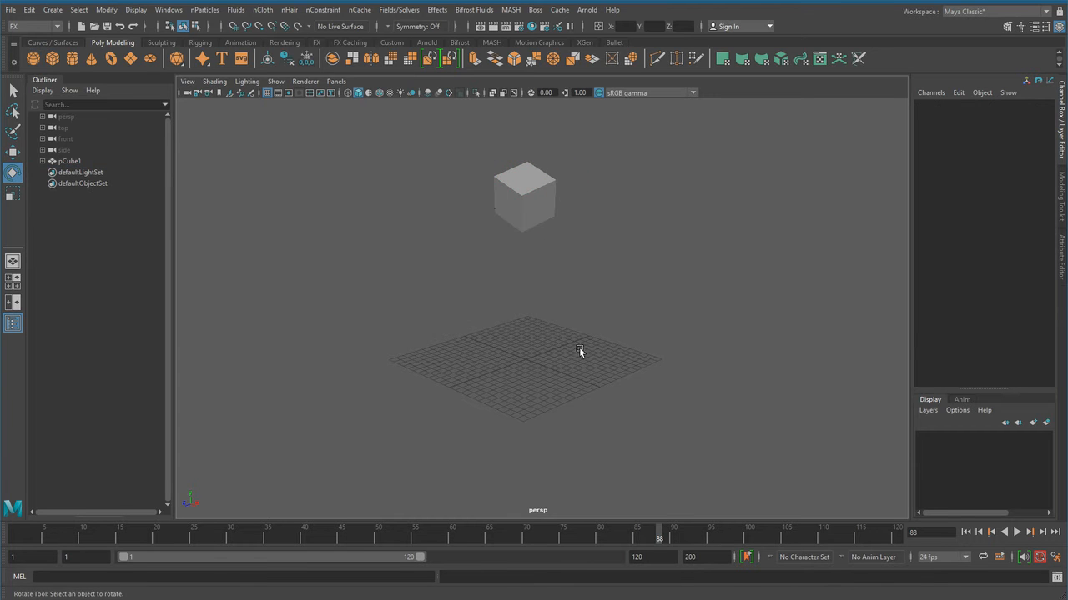
alt+drag(452, 361, 510, 367)
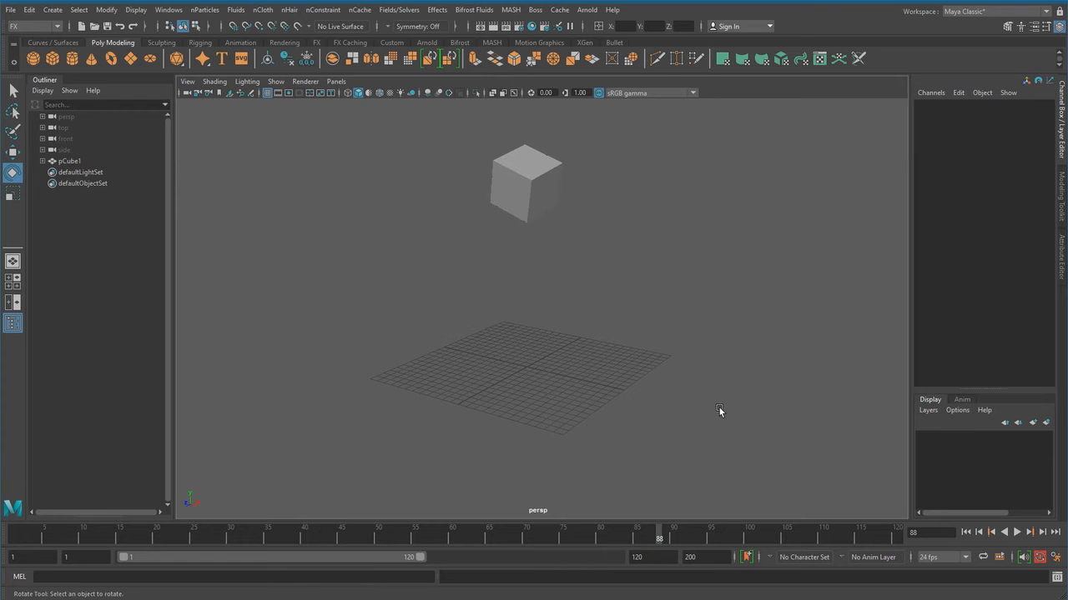
Step: Create a second polygon cube at the origin and widen it into a flat slab with width and depth of 41.4
shift+right_drag(532, 335, 535, 374)
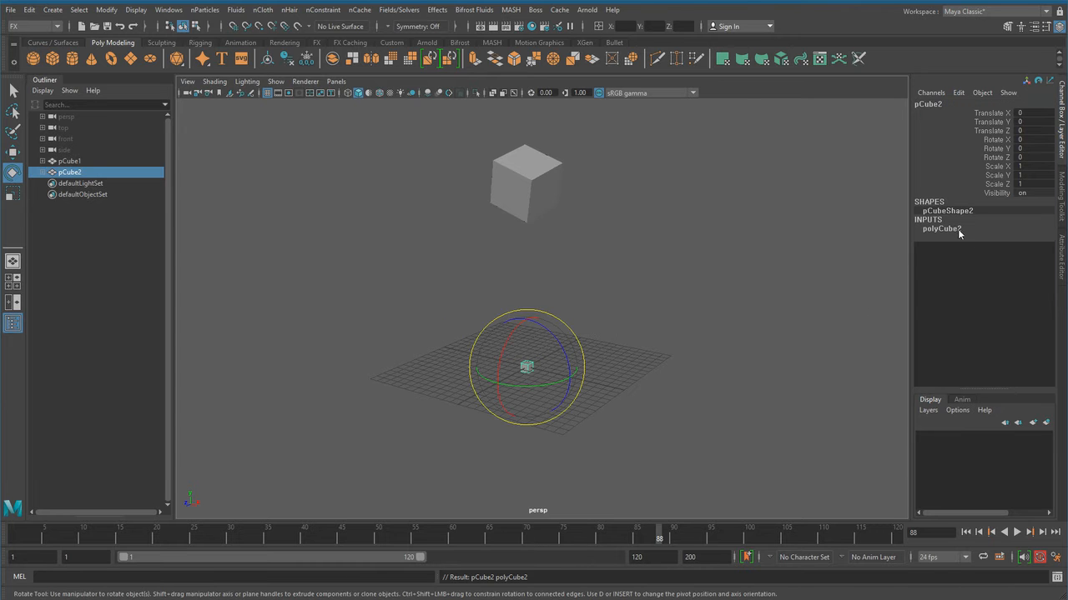
click(1001, 237)
ctrl+click(1001, 255)
middle_drag(662, 368, 767, 429)
alt+drag(767, 428, 672, 427)
alt+right_drag(671, 427, 694, 428)
mouse_move(694, 427)
alt+mouse_down()
mouse_move(717, 429)
mouse_move(710, 436)
alt+mouse_up()
mouse_move(710, 436)
alt+right_down()
mouse_move(726, 441)
mouse_move(703, 437)
alt+right_up()
alt+drag(702, 436, 712, 434)
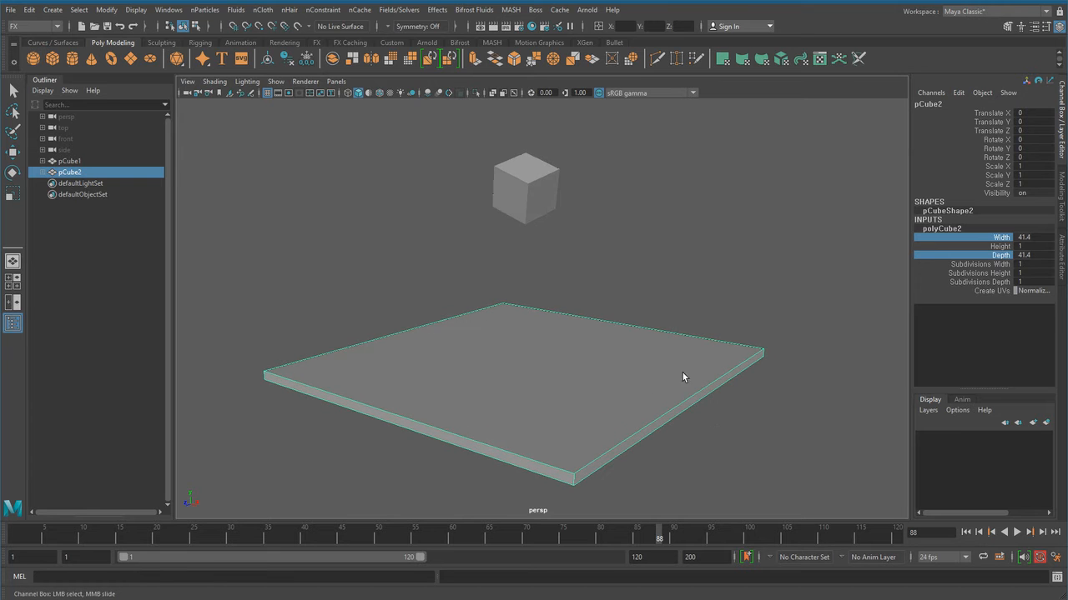
drag(721, 354, 763, 422)
Step: Pick the slab's top face in face selection mode, and return to object mode with nothing selected
key(e)
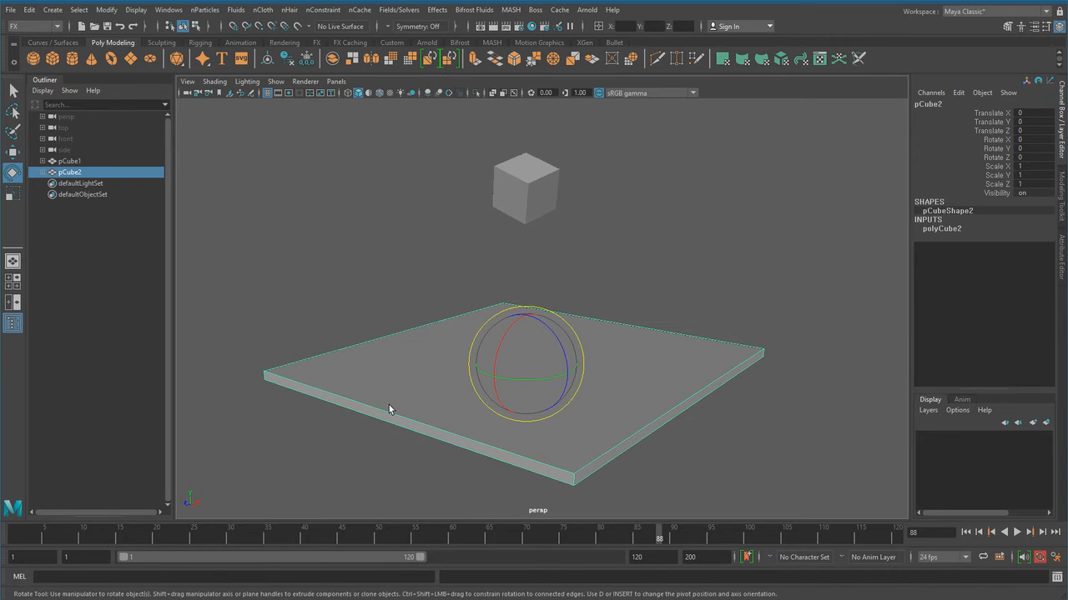
right_drag(452, 379, 442, 362)
click(483, 382)
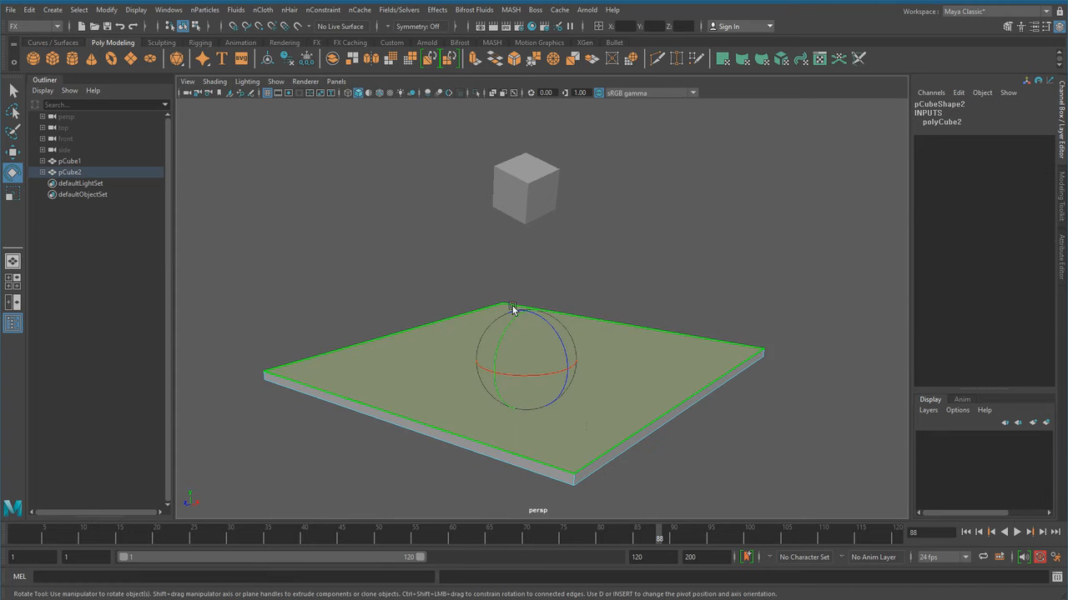
right_drag(633, 313, 724, 296)
click(756, 254)
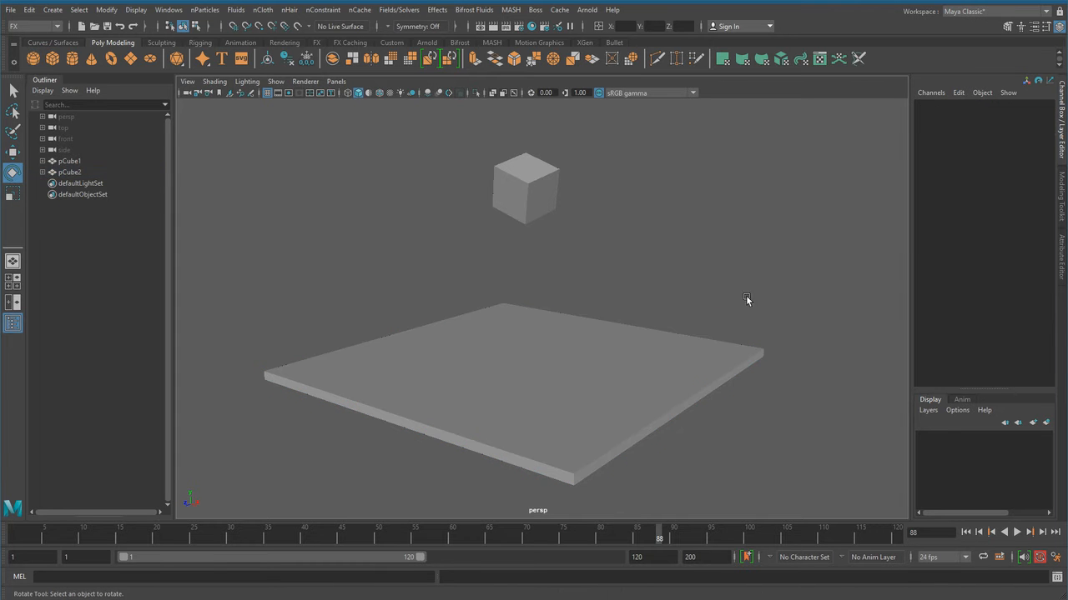
Step: Set the slab's width and depth subdivisions to 5
click(700, 372)
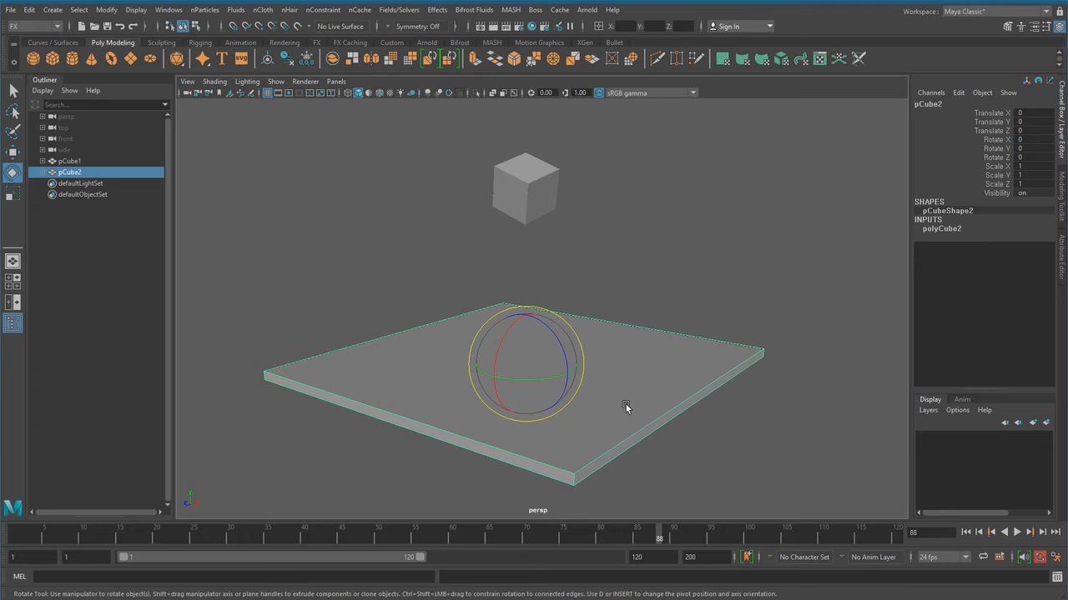
click(959, 230)
click(997, 265)
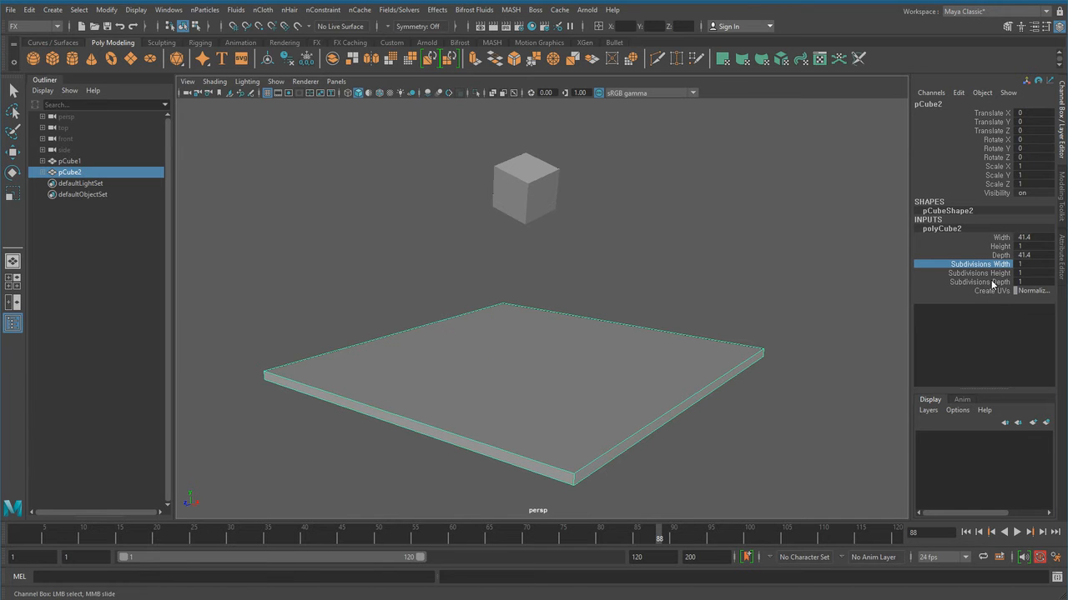
ctrl+click(993, 284)
middle_drag(814, 316, 841, 319)
scroll(505, 430, down, 3)
alt+drag(505, 430, 758, 314)
click(758, 314)
Step: Rename the slab as ground and the raised cube as box
click(522, 403)
key(e)
double_click(87, 175)
text(ground)
key(Return)
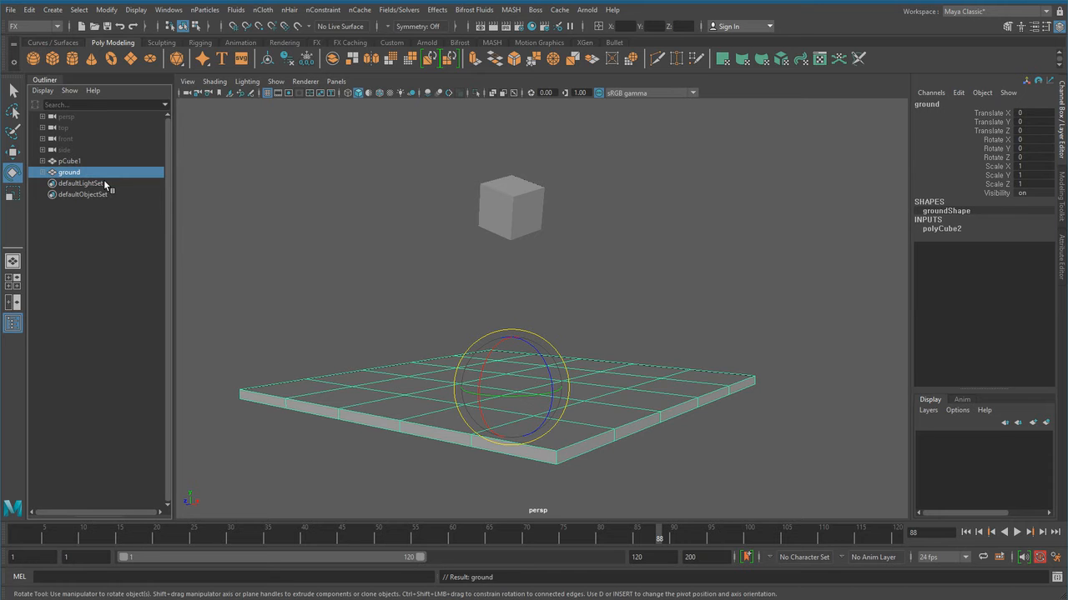
double_click(90, 161)
text(box)
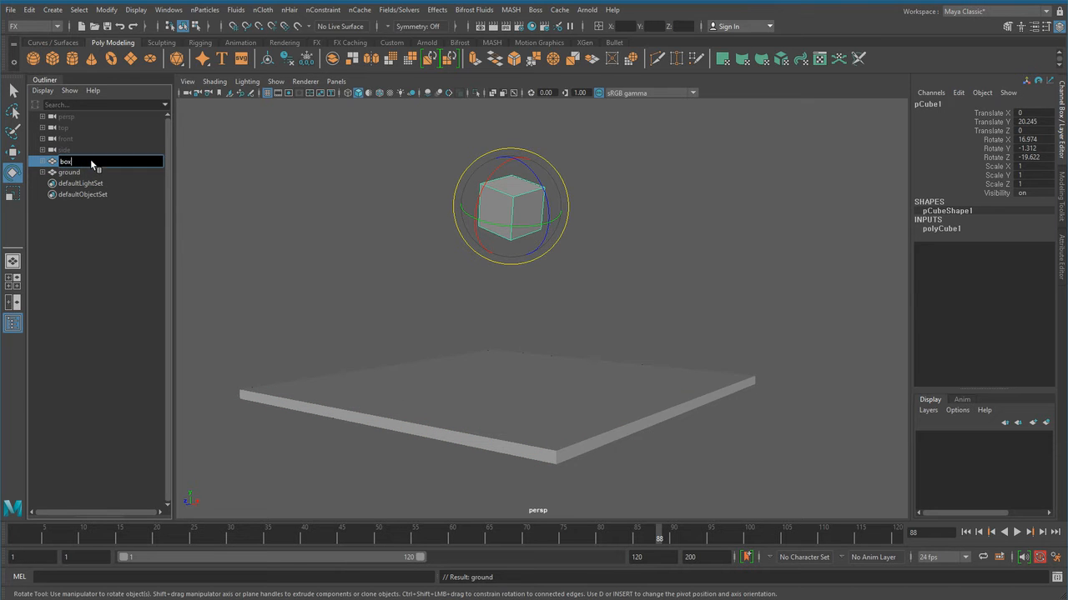
key(Return)
click(576, 318)
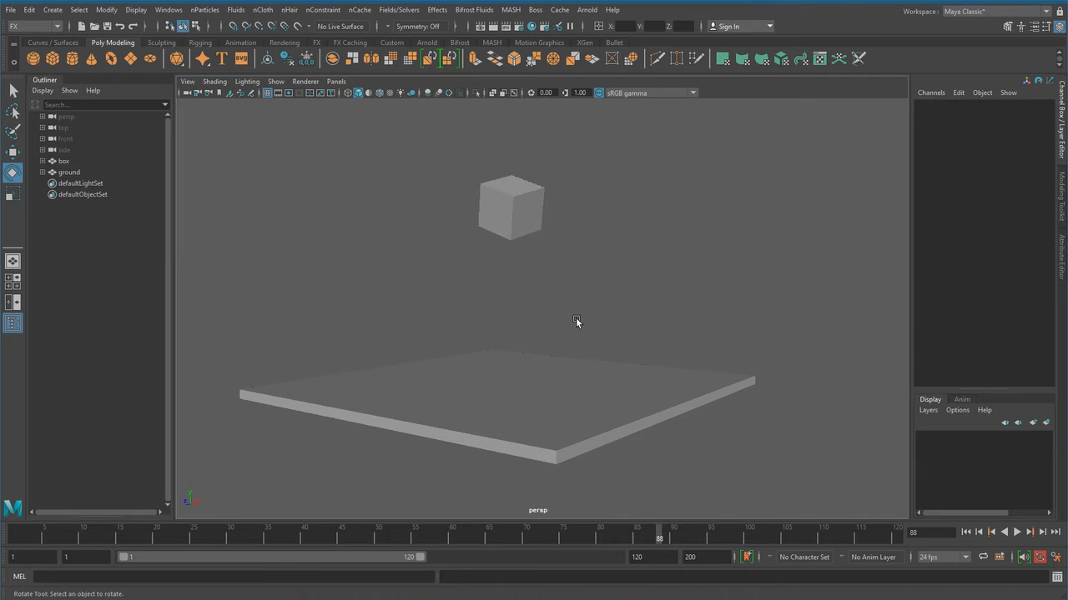
Step: Turn on wireframe on shaded display in the viewport and select the box
click(381, 93)
alt+drag(546, 287, 517, 304)
click(517, 238)
alt+drag(450, 254, 508, 281)
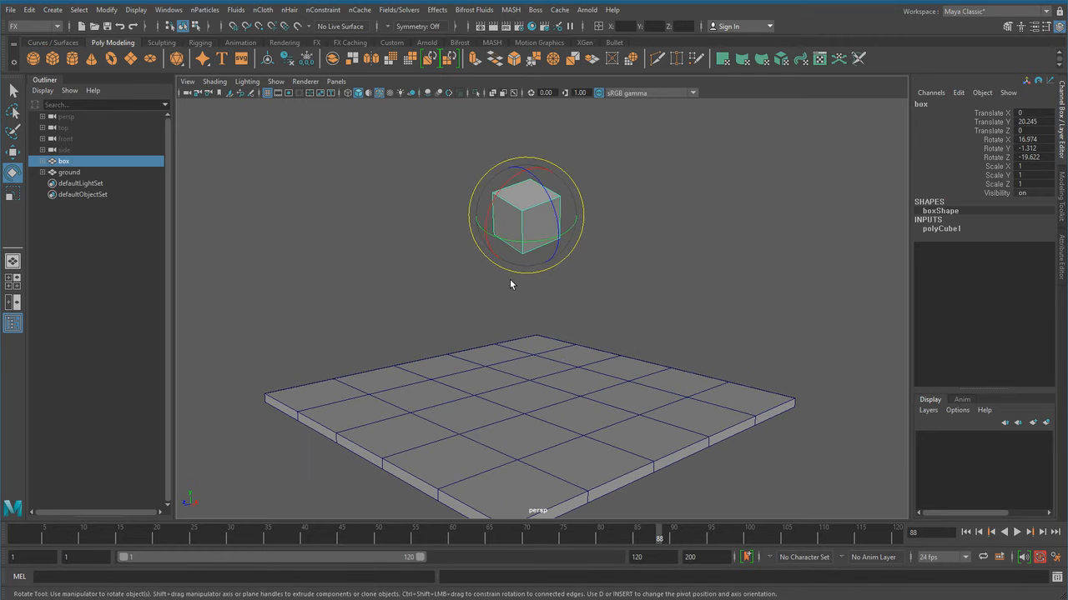
Step: Reset the Create nCloth options and turn the box into an nCloth with local space output and a new solver
key(q)
click(262, 10)
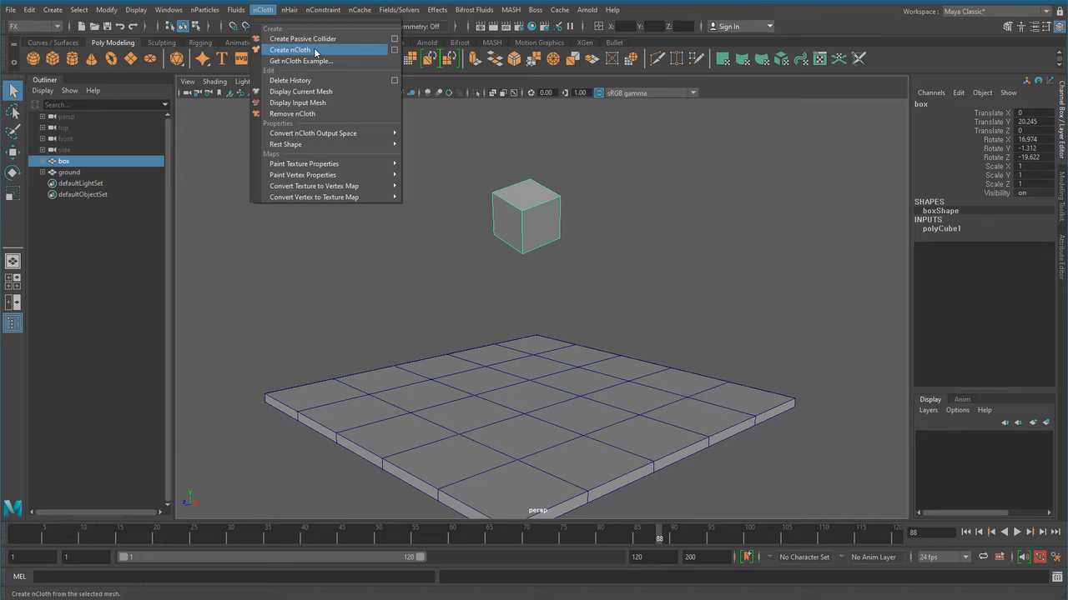
click(393, 50)
drag(441, 223, 240, 133)
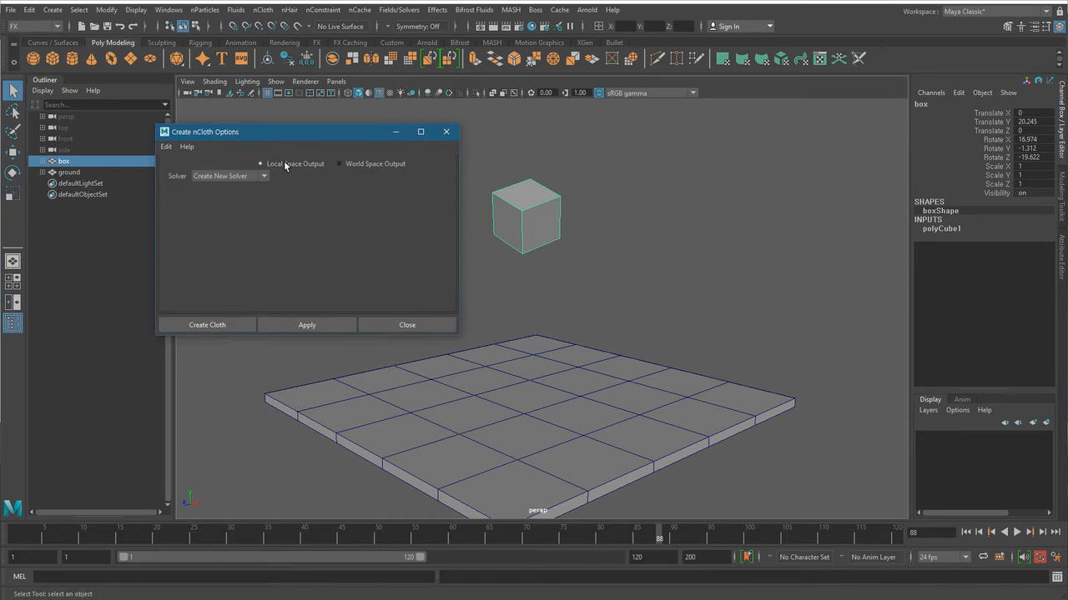
click(166, 145)
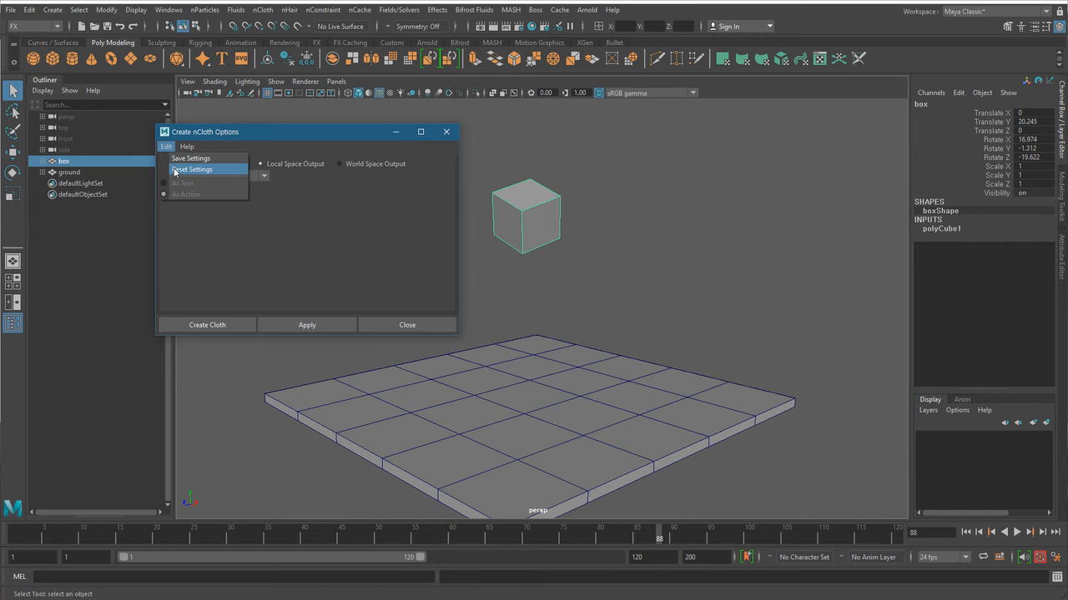
click(191, 169)
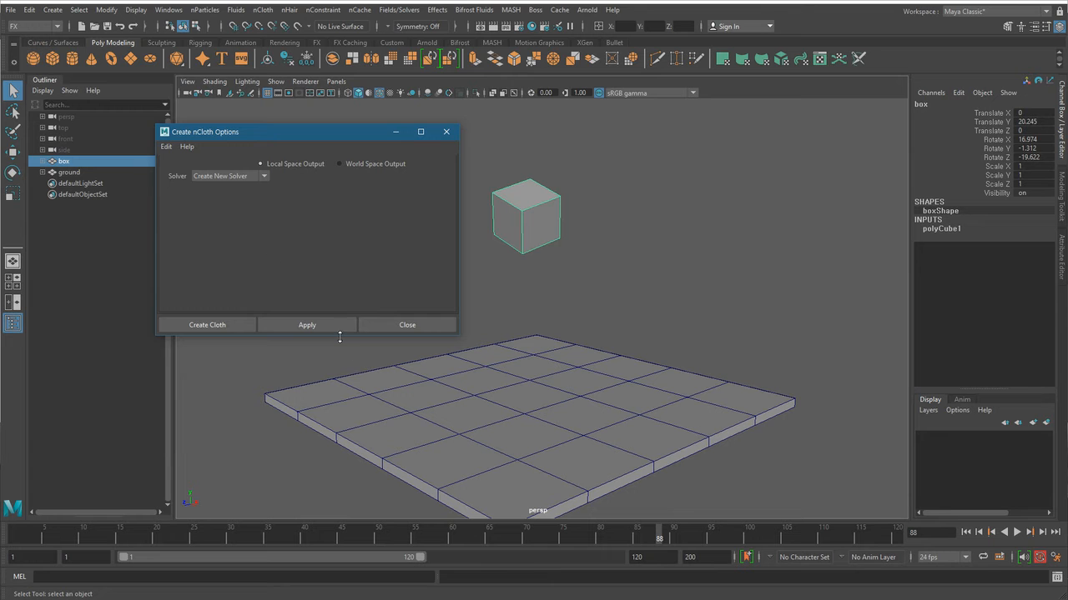
click(227, 324)
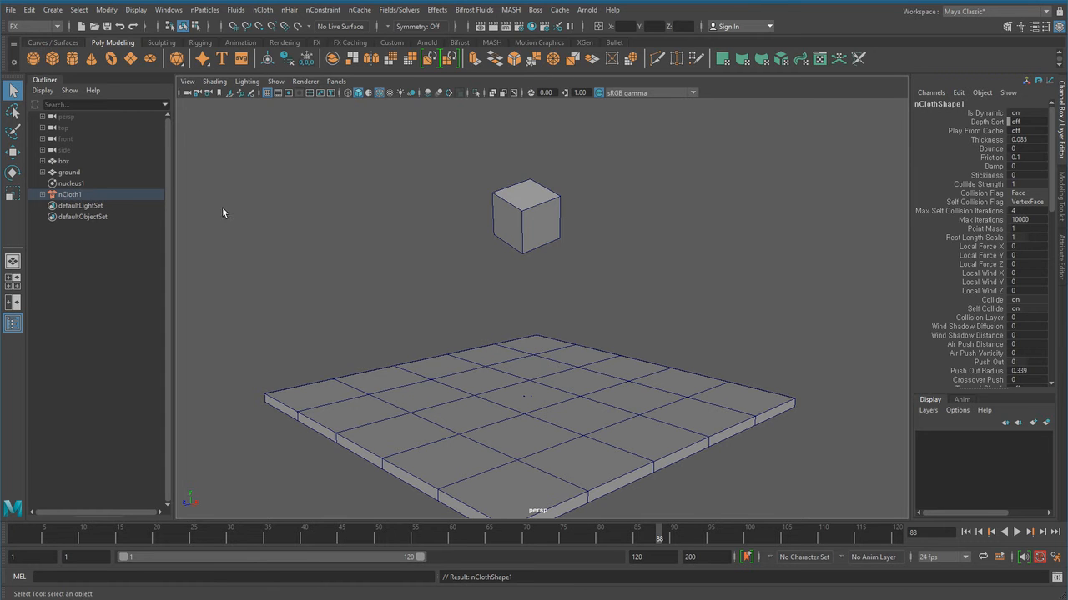
Step: Select the nucleus1 solver and examine its icon at the origin in wireframe display
click(76, 184)
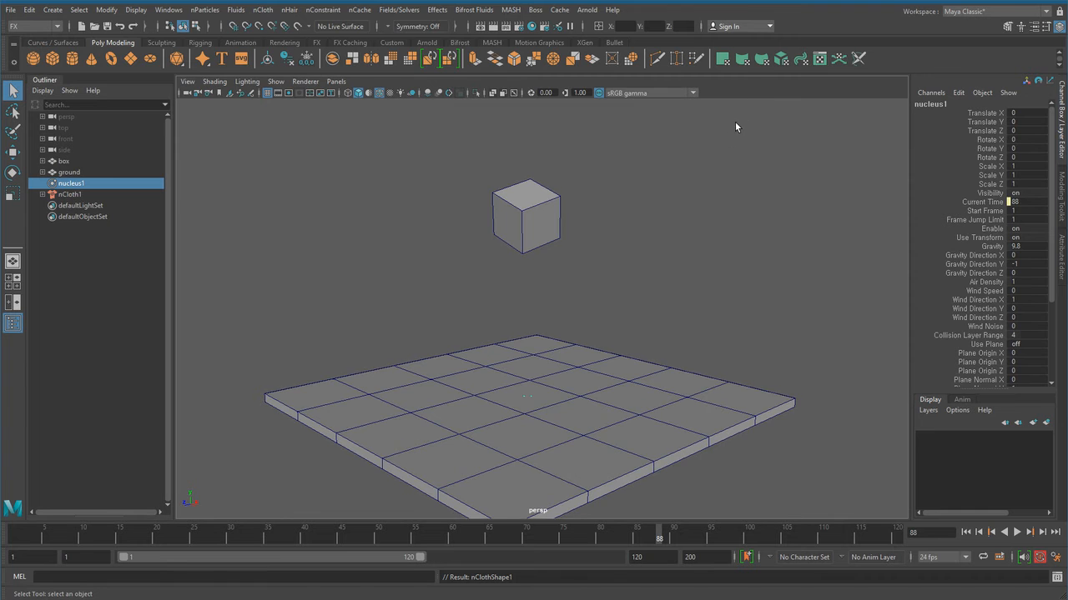
key(4)
mouse_move(636, 327)
alt+right_down()
mouse_move(505, 353)
mouse_move(593, 426)
alt+right_up()
alt+drag(594, 426, 509, 360)
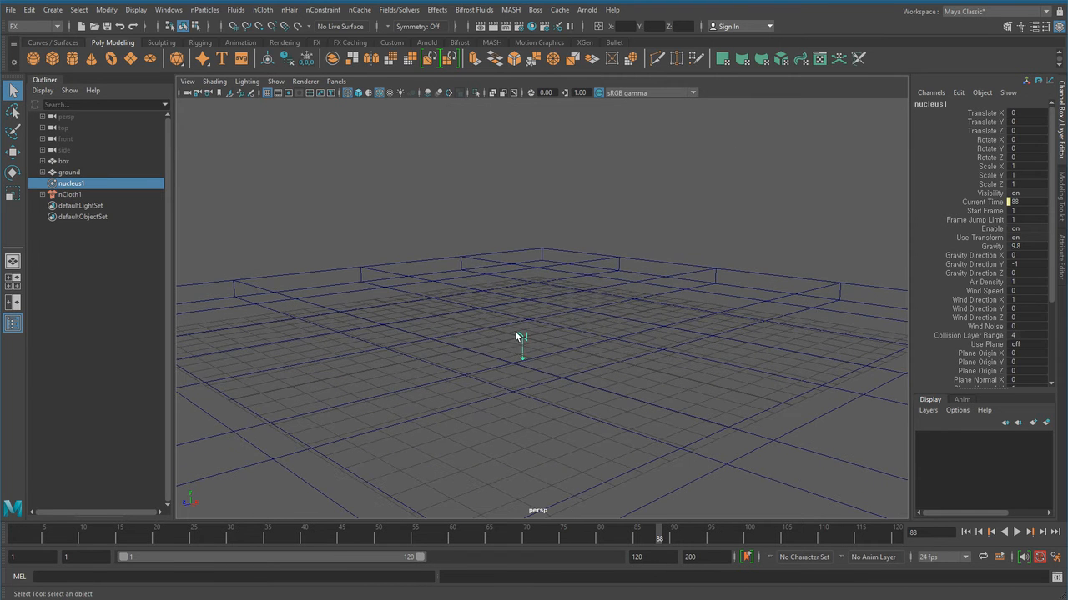
alt+right_drag(667, 337, 488, 337)
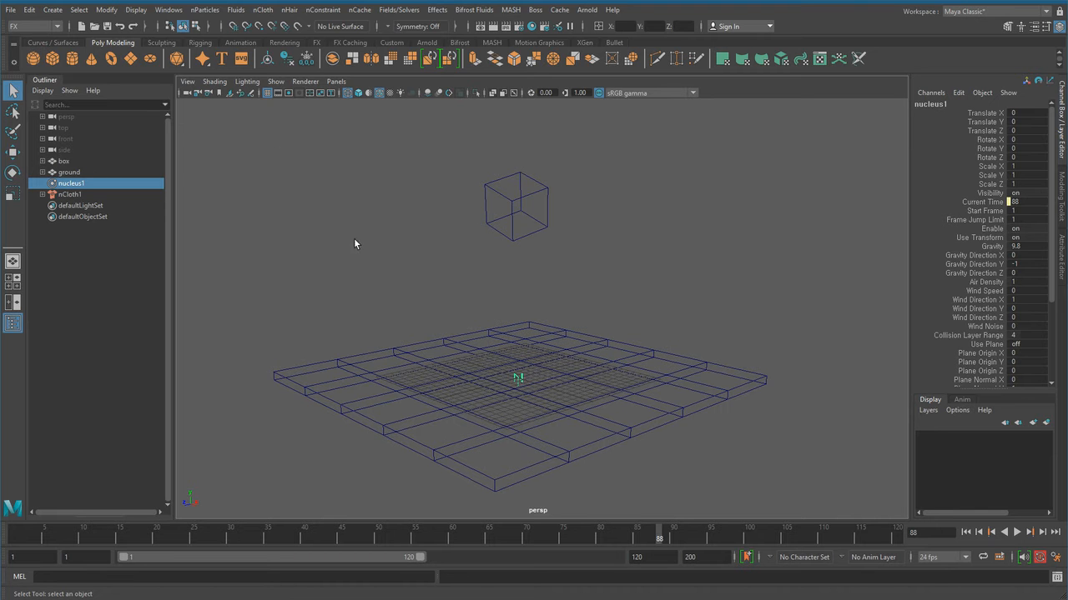
Step: Inspect the box and its nCloth1 node up close, and return to shaded display of the whole scene
alt+right_drag(480, 222, 536, 242)
drag(522, 223, 562, 353)
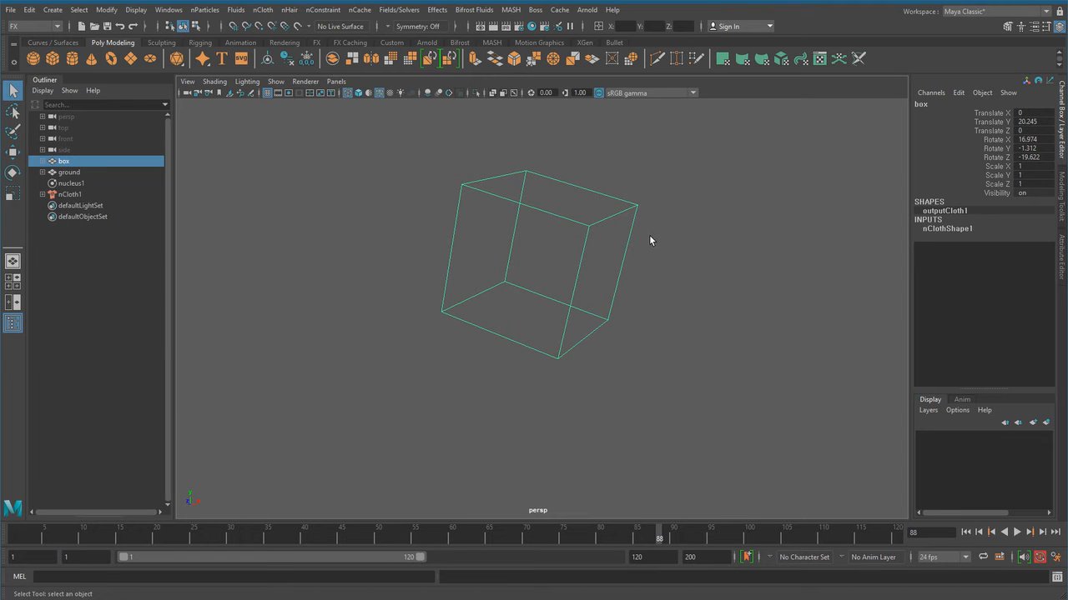
click(70, 194)
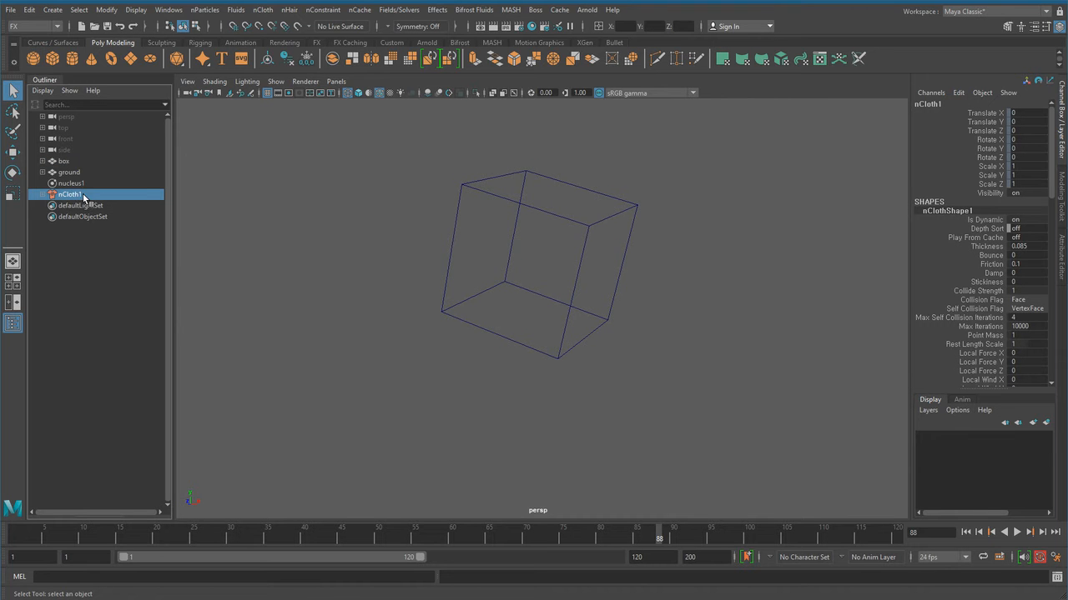
key(5)
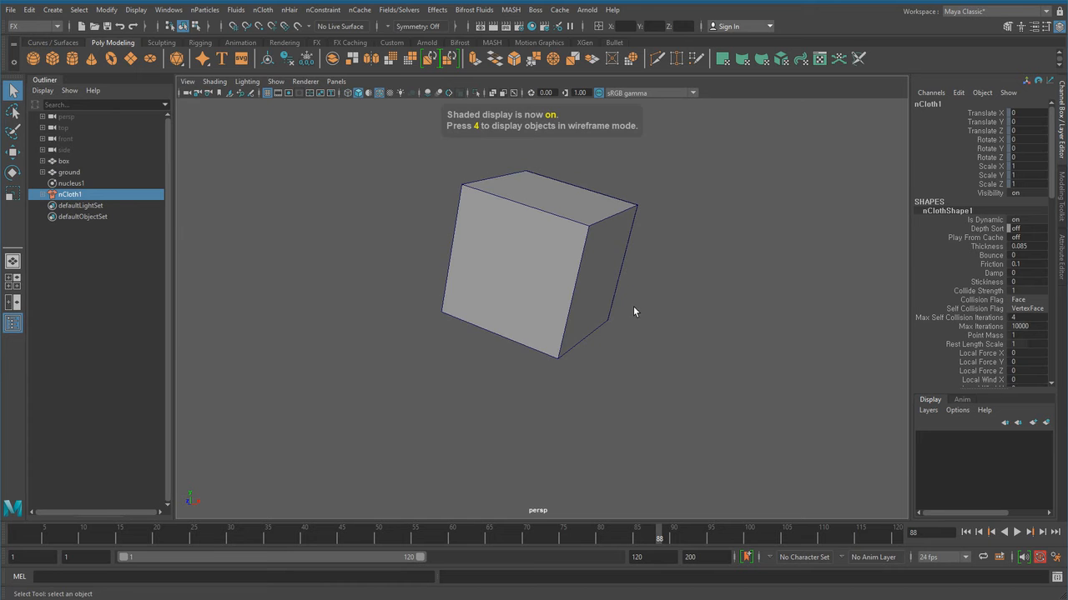
scroll(719, 381, down, 6)
alt+middle_drag(524, 379, 513, 321)
alt+drag(575, 321, 512, 346)
alt+right_drag(512, 346, 557, 363)
alt+drag(580, 380, 586, 366)
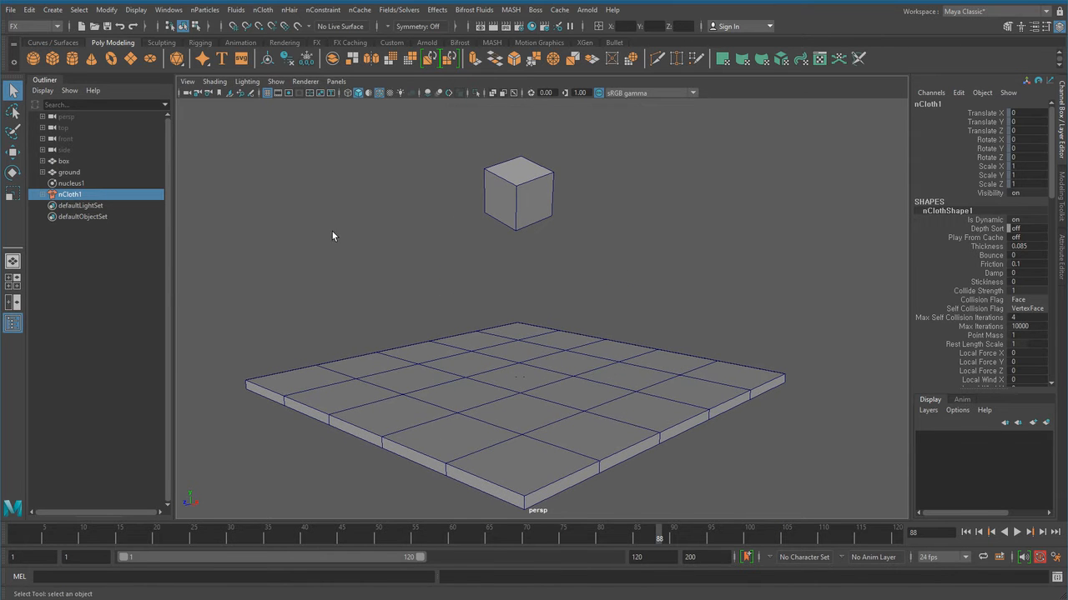
Step: Play the nCloth simulation from the first frame, stop it, and check the box's fall from a side view
click(965, 532)
click(1015, 532)
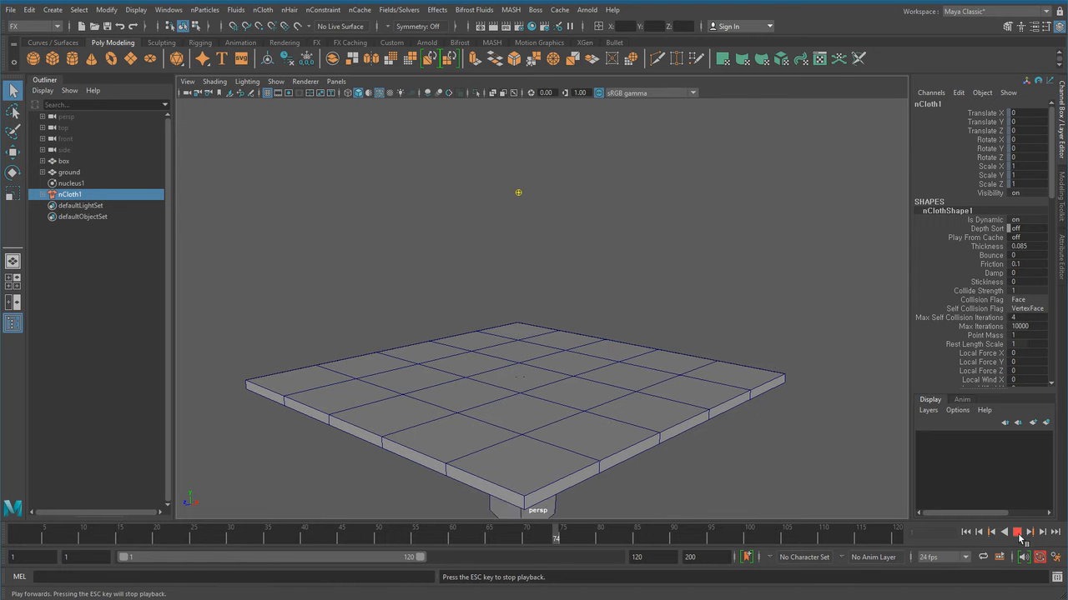
click(1019, 535)
scroll(503, 436, down, 4)
alt+drag(503, 435, 512, 358)
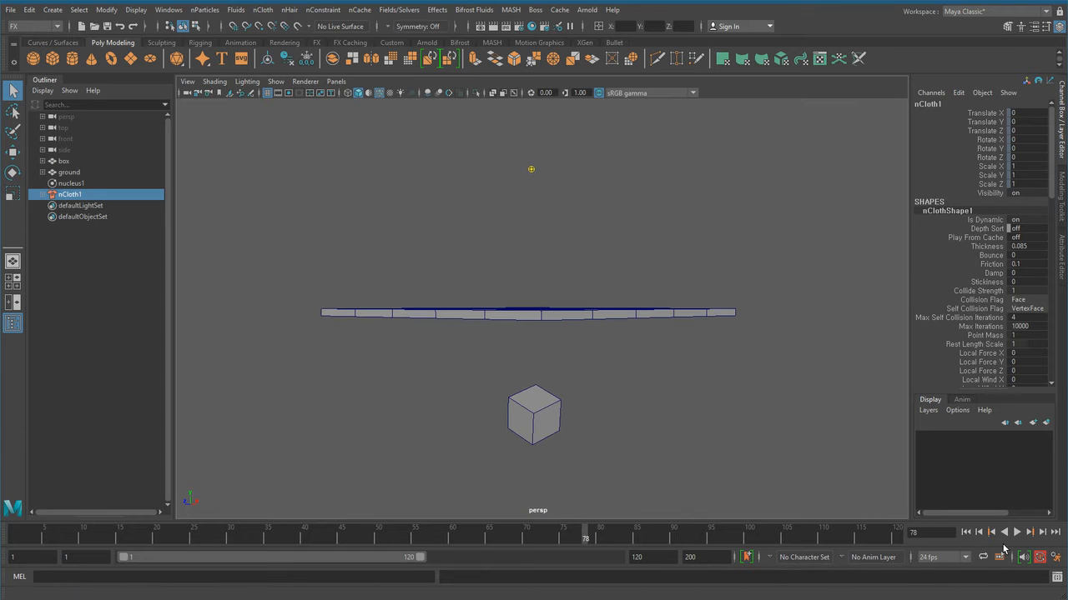
Step: Replay the simulation from the side view, stop it, and rewind to frame 1
click(966, 533)
click(1019, 533)
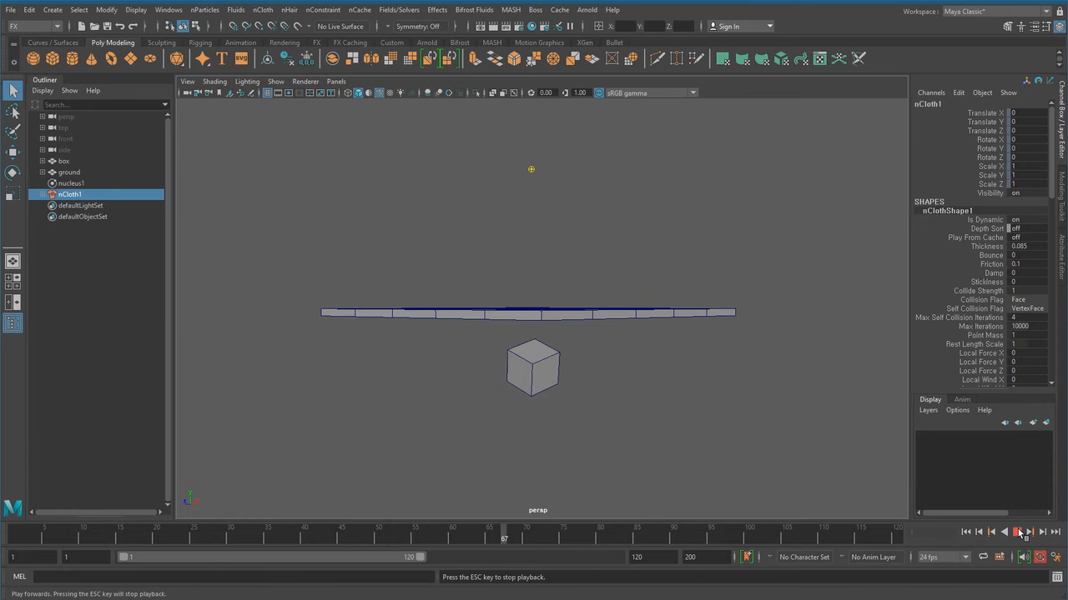
click(1018, 534)
click(966, 532)
alt+drag(545, 232, 619, 353)
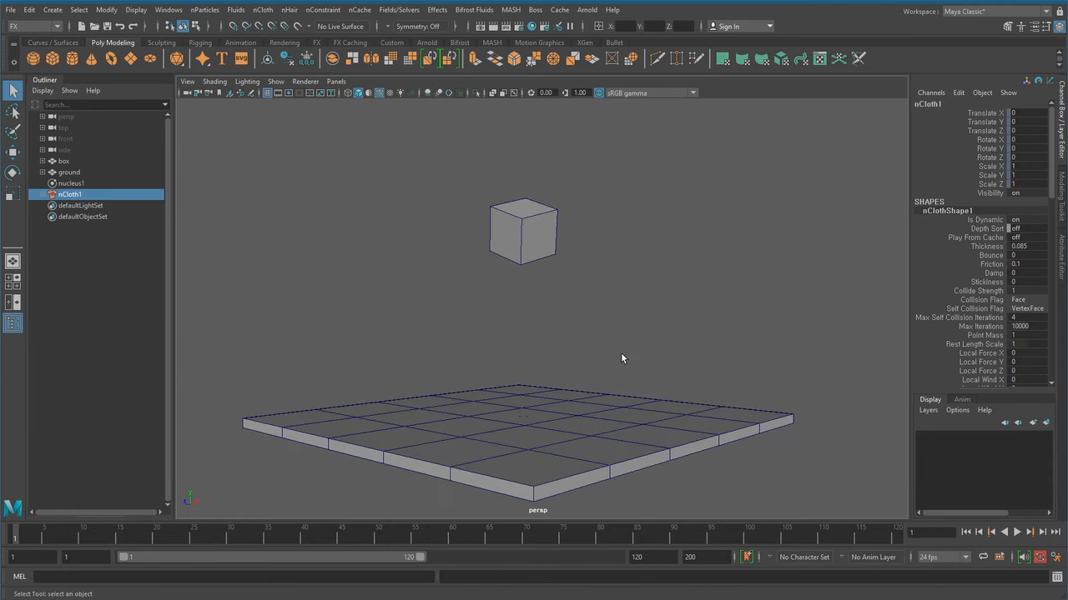
Step: Open the nucleus1 solver's attributes in the Attribute Editor and its Gravity value for editing
click(139, 213)
click(79, 183)
key(ctrl+a)
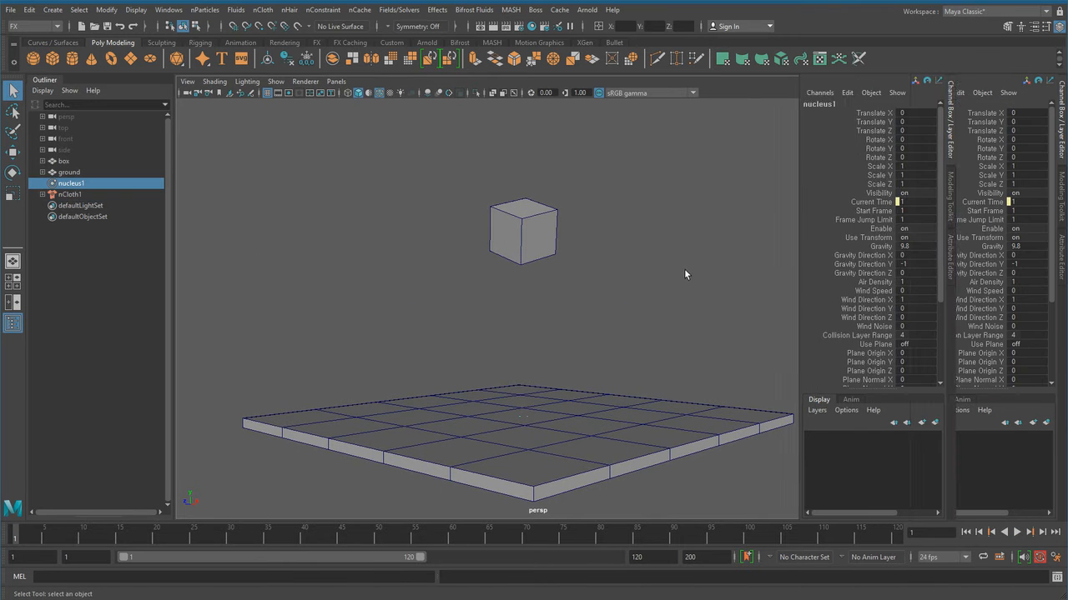
double_click(947, 130)
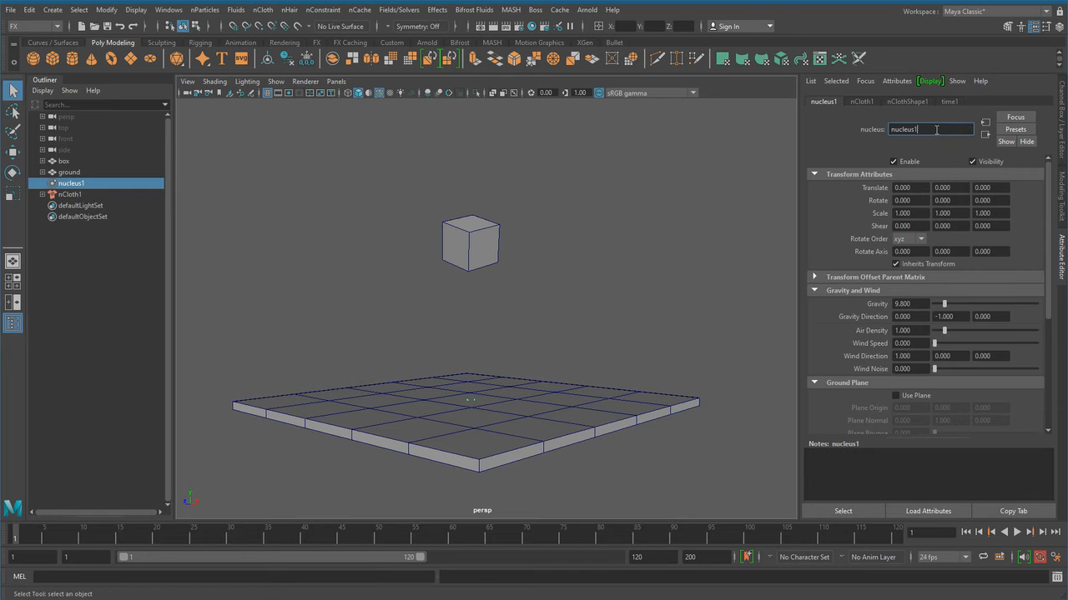
double_click(918, 305)
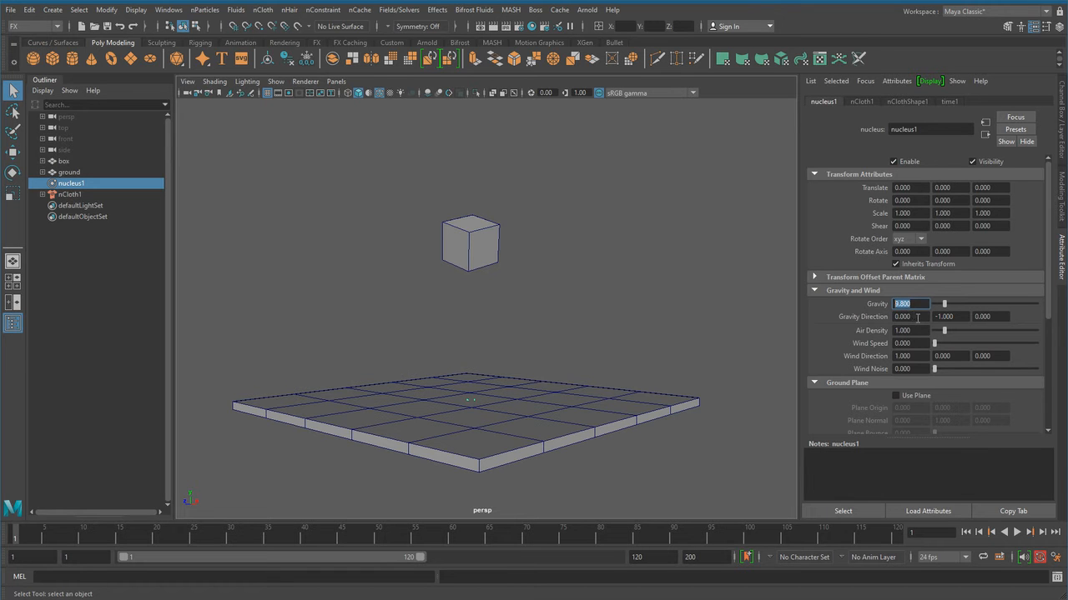
Step: Review nucleus1's Gravity and Gravity Direction values in the Attribute Editor, and return to the Channel Box
double_click(913, 317)
double_click(955, 316)
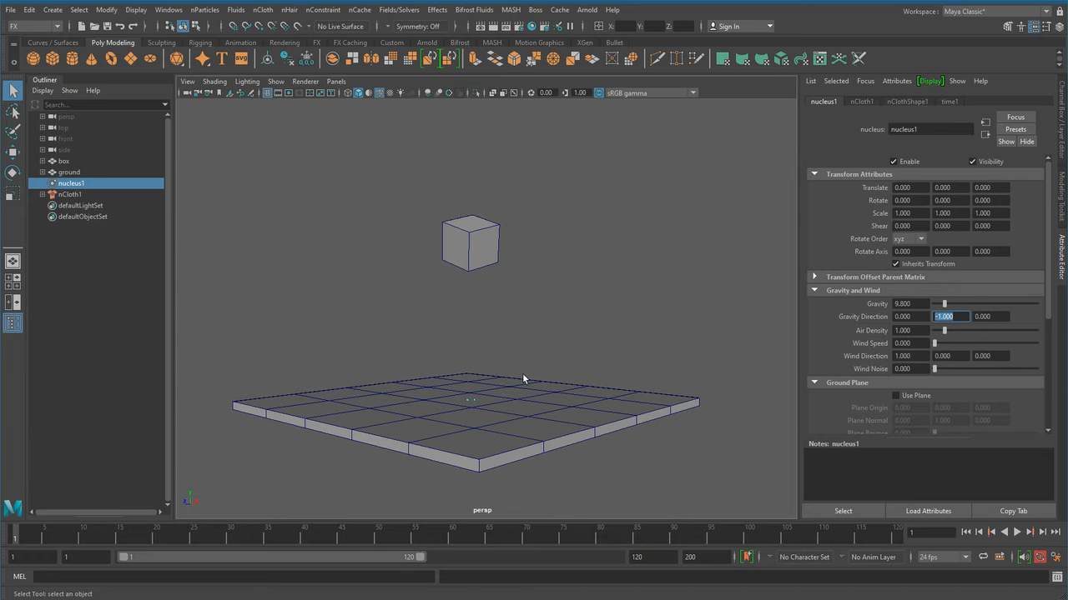
click(916, 304)
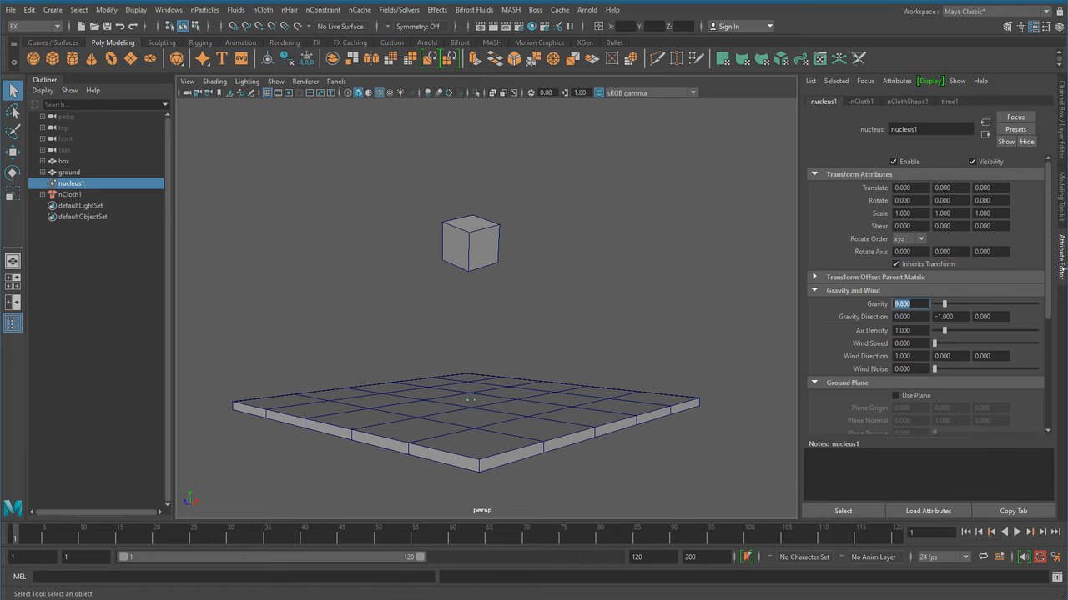
click(1062, 154)
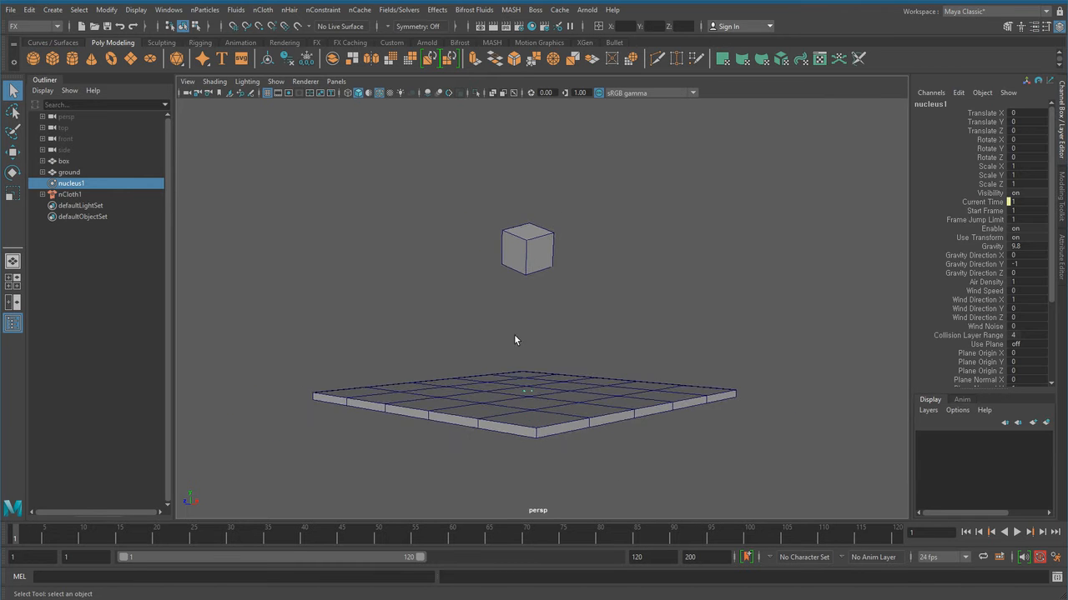
scroll(500, 327, up, 3)
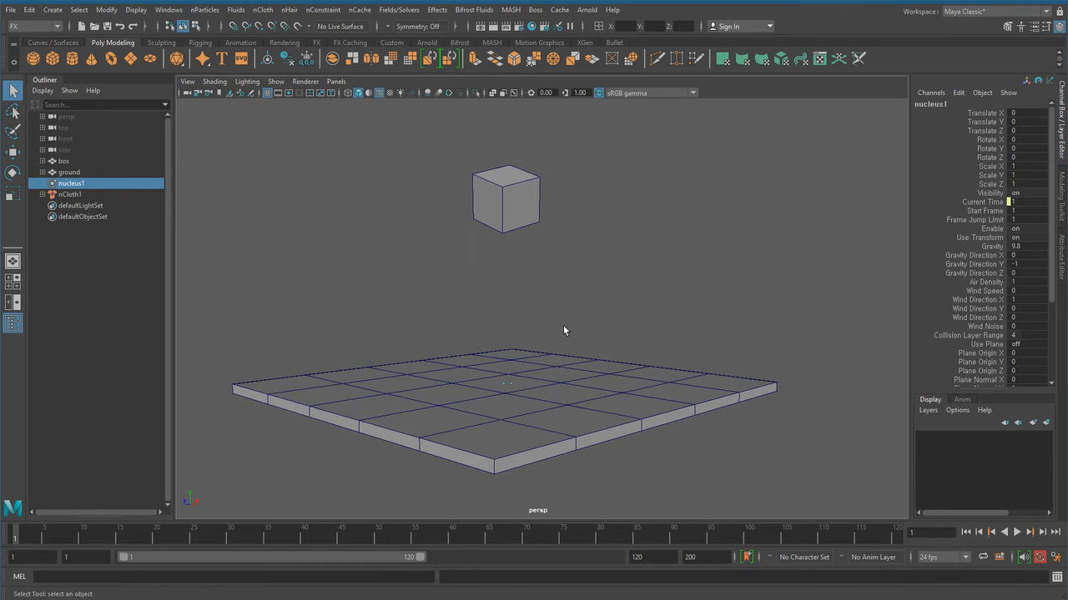
click(521, 202)
click(515, 370)
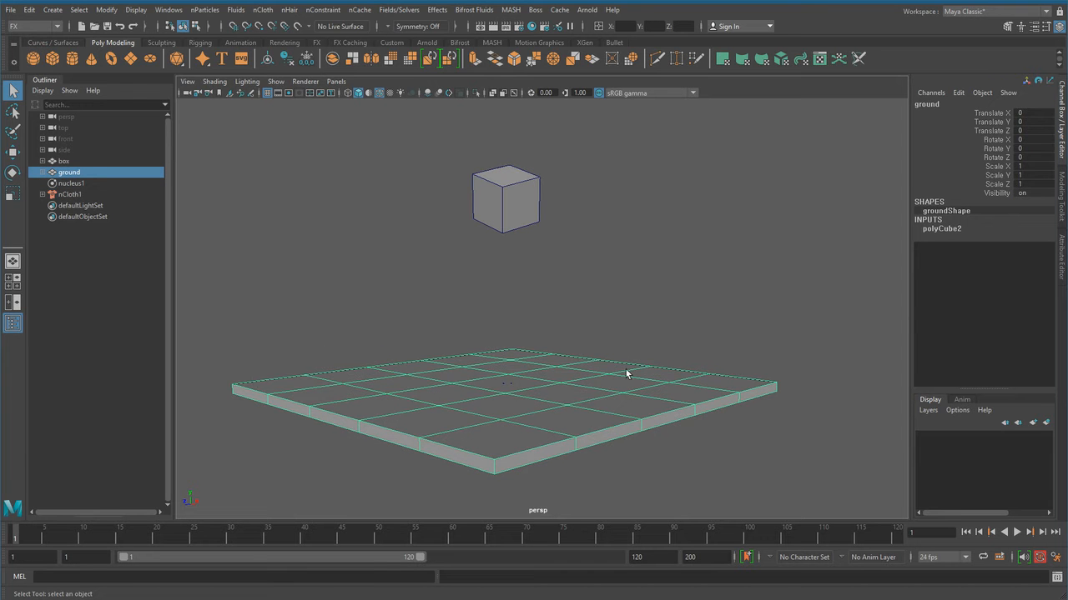
click(616, 297)
scroll(515, 429, up, 3)
click(598, 393)
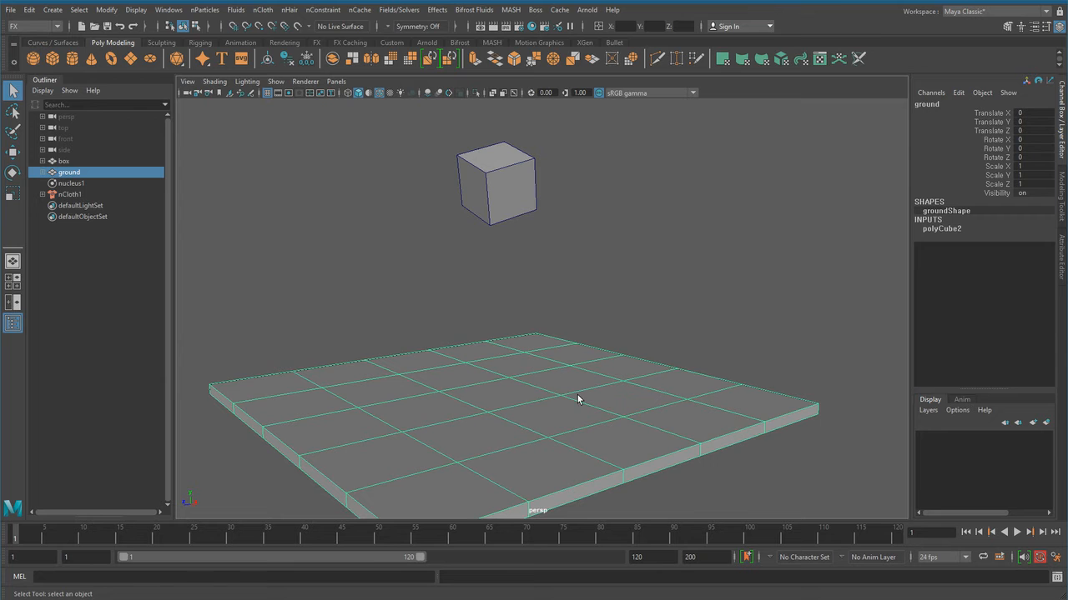
click(555, 303)
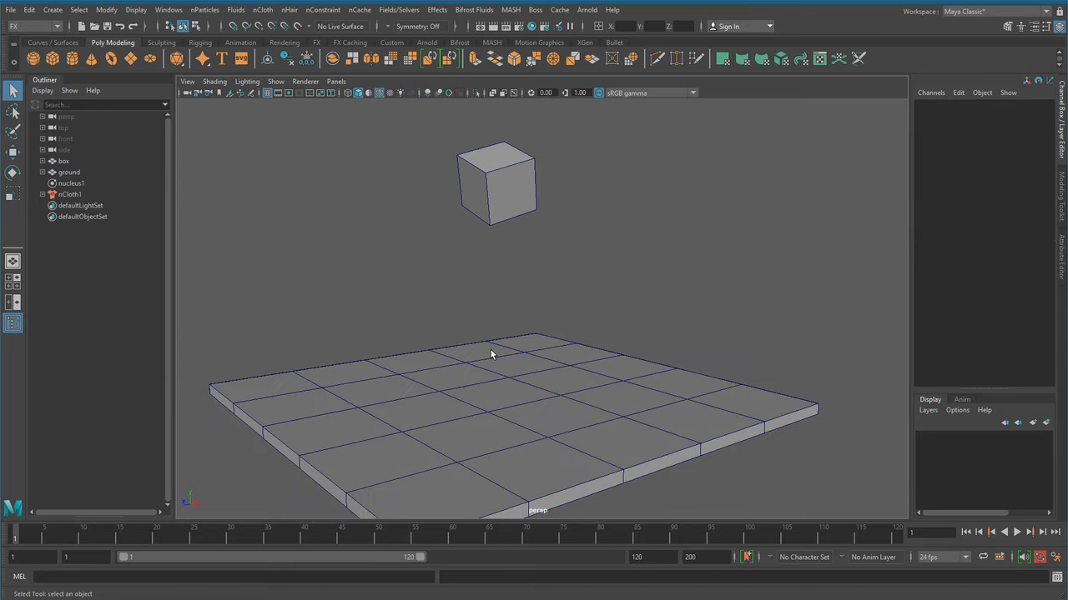
Step: Select the ground slab, make it an nCloth passive collider, and clear the selection
click(330, 411)
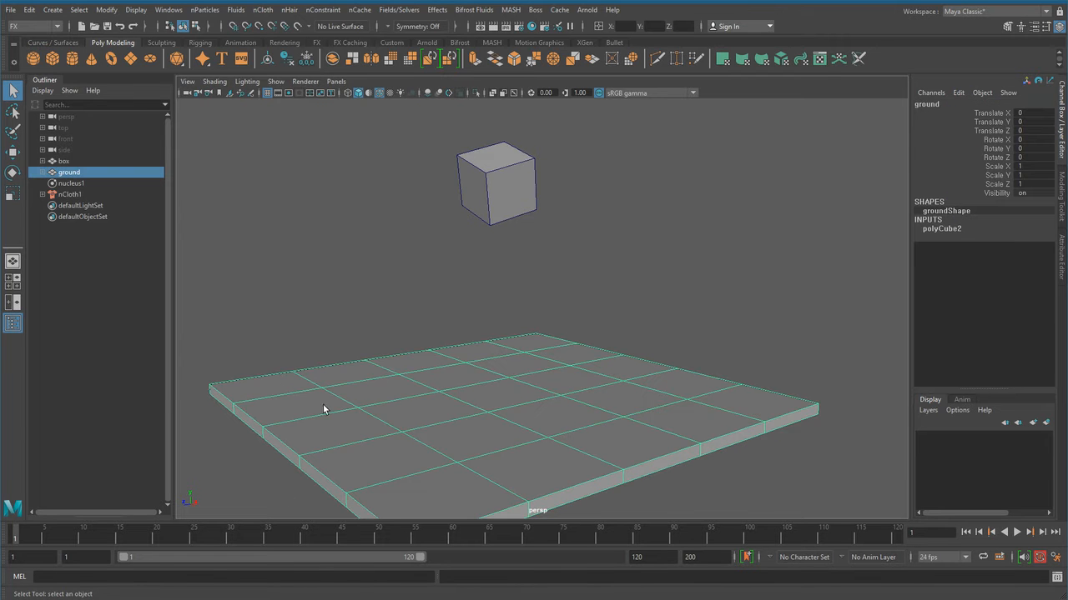
click(262, 9)
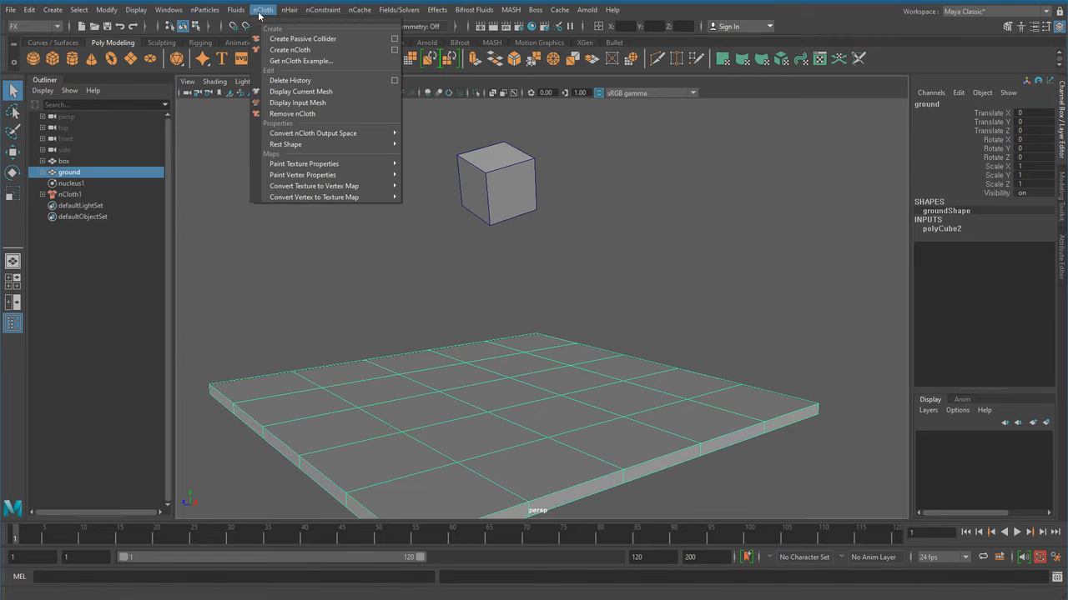
click(336, 39)
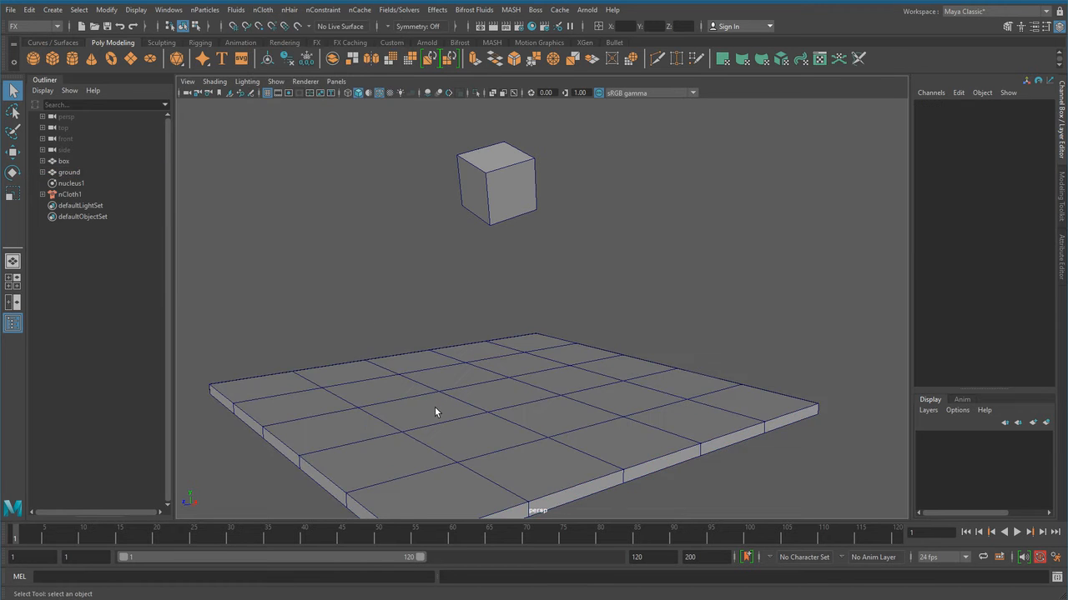
click(262, 9)
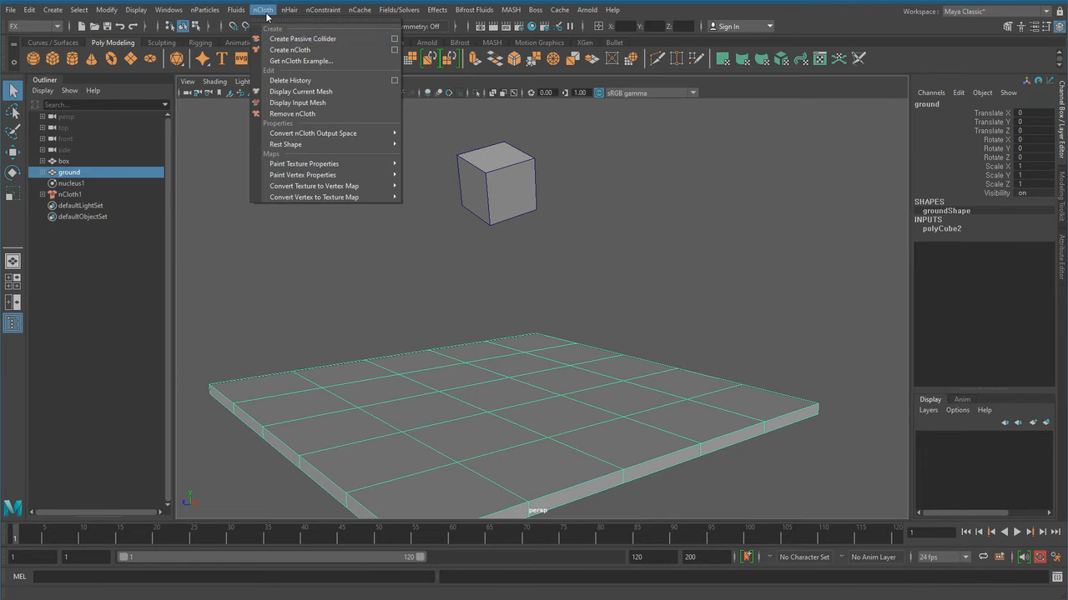
click(337, 40)
click(612, 267)
alt+drag(612, 270, 571, 406)
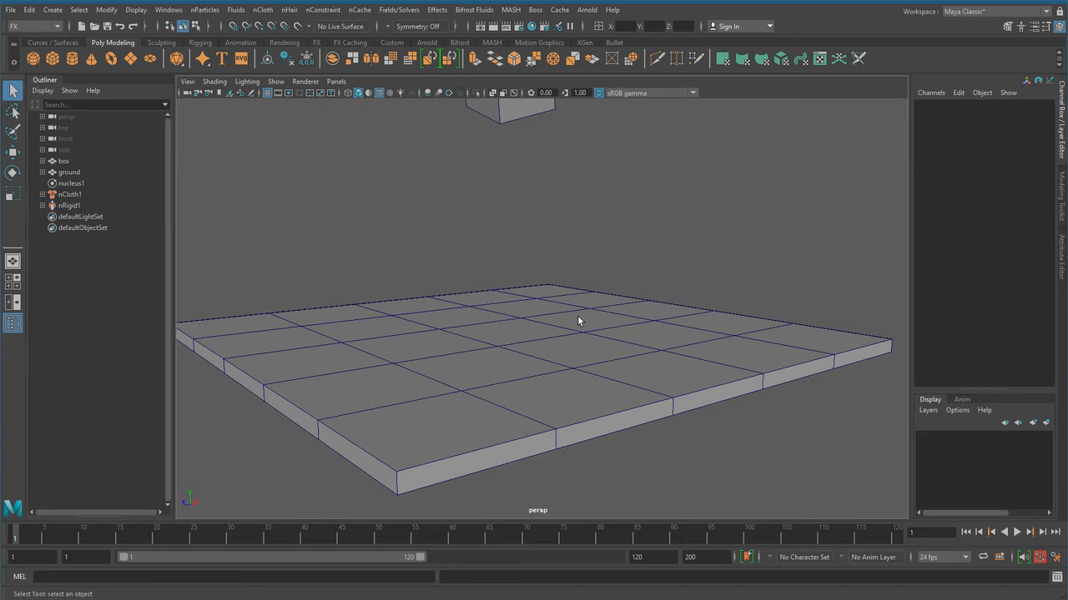
Step: Compare the ground mesh with its nRigid1 node by selecting each alternately in the Outliner
click(286, 327)
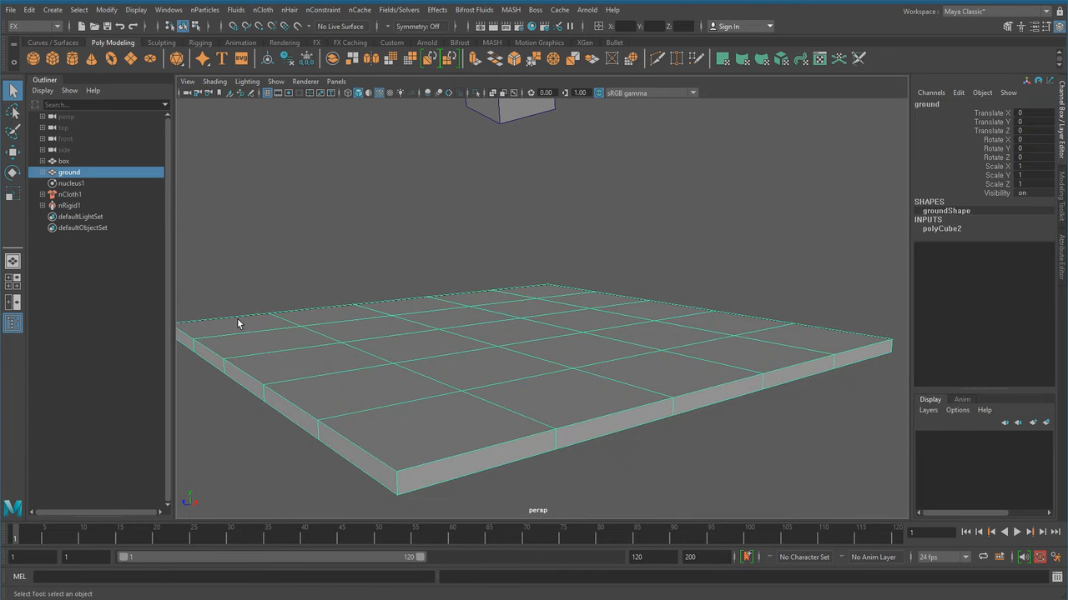
click(70, 206)
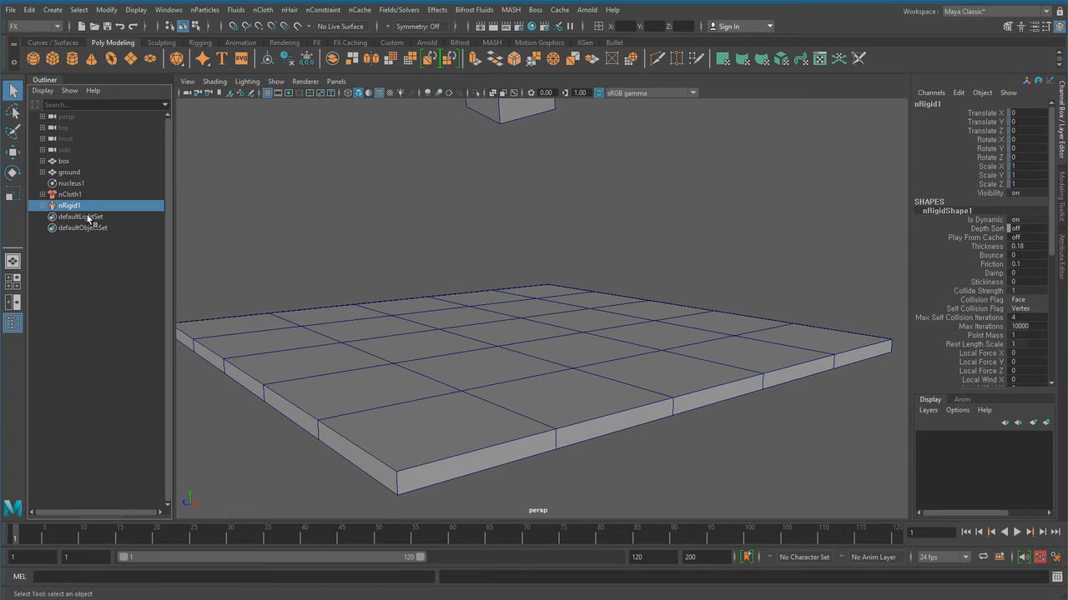
alt+right_drag(568, 365, 517, 365)
alt+middle_drag(517, 365, 524, 372)
click(66, 173)
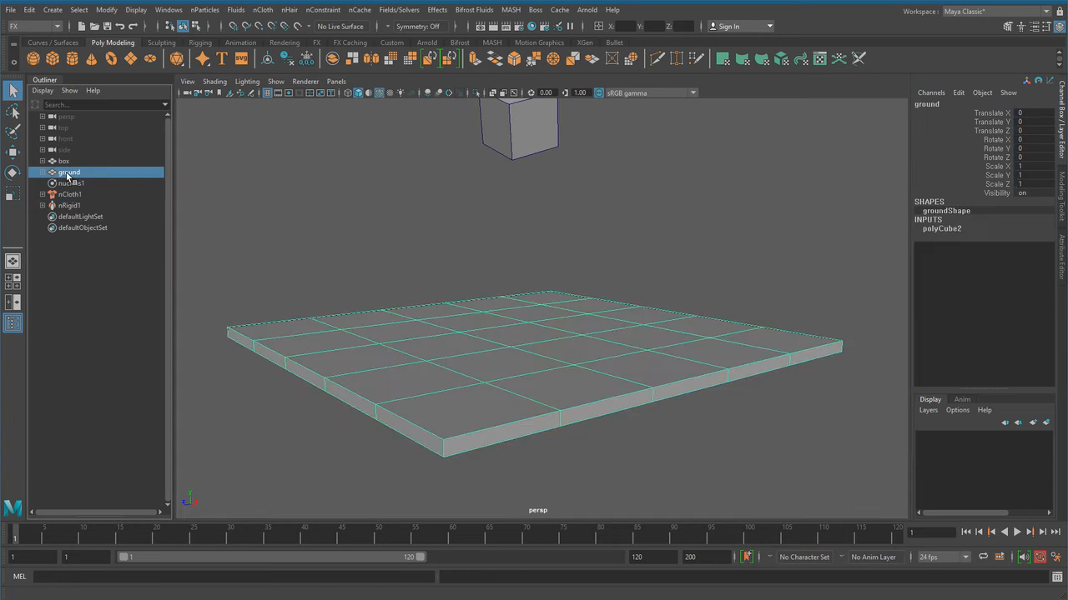
click(70, 206)
click(80, 173)
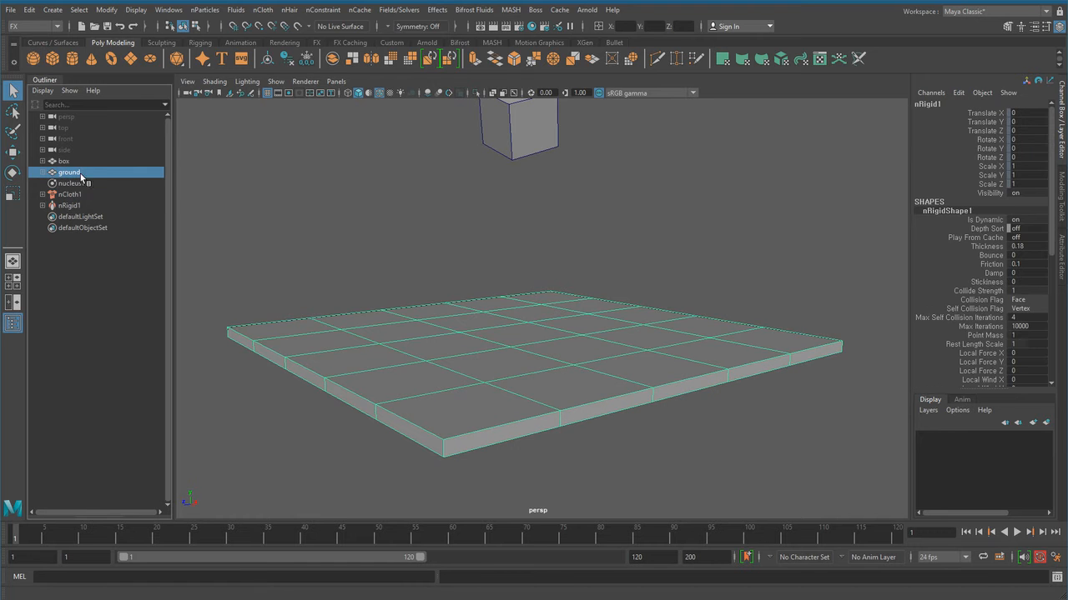
click(83, 205)
click(88, 172)
click(90, 206)
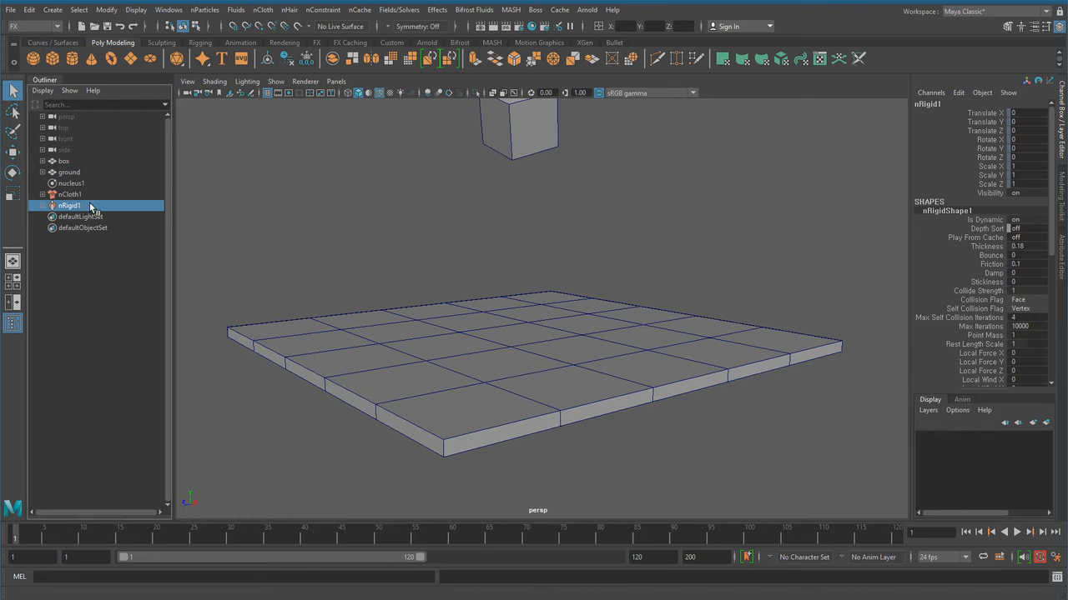
Step: Frame the box and ground together and play the simulation from frame 1 to watch the box fall
scroll(607, 293, down, 1)
alt+middle_drag(542, 323, 534, 421)
alt+middle_drag(888, 514, 885, 473)
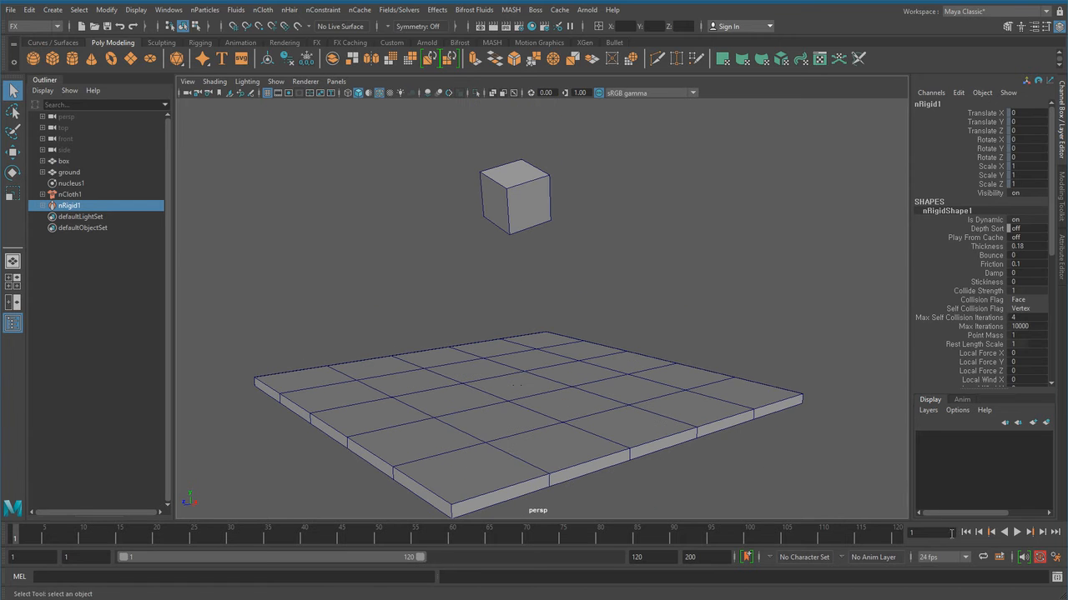
click(1018, 534)
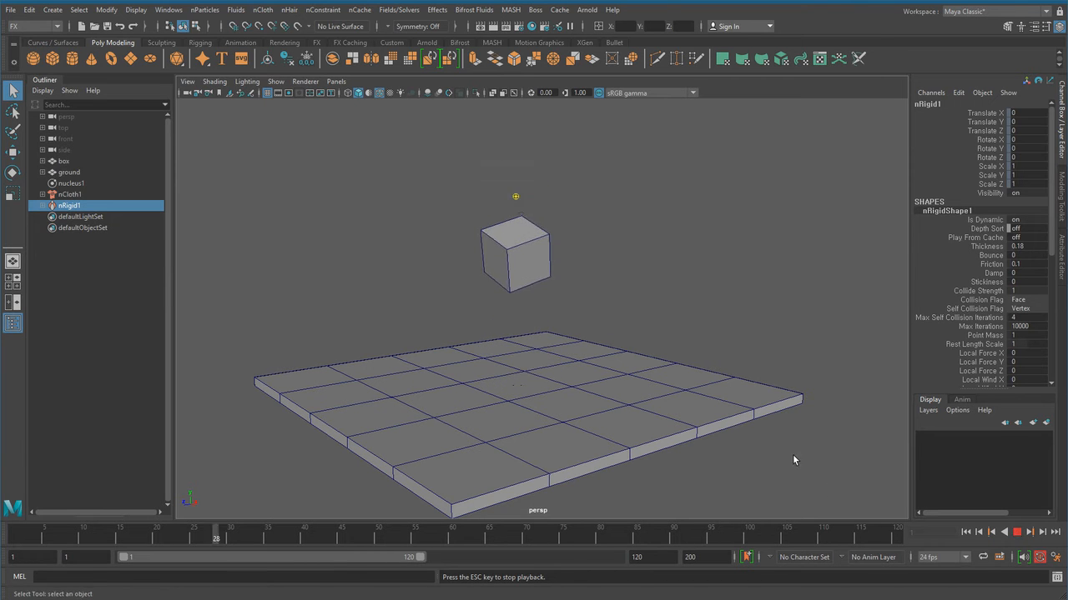
alt+middle_drag(807, 479, 801, 468)
Step: Extend the animation and playback range to end at frame 240, and stop the simulation playback
drag(648, 556, 565, 547)
text(240)
key(Return)
alt+drag(601, 362, 594, 442)
click(1016, 533)
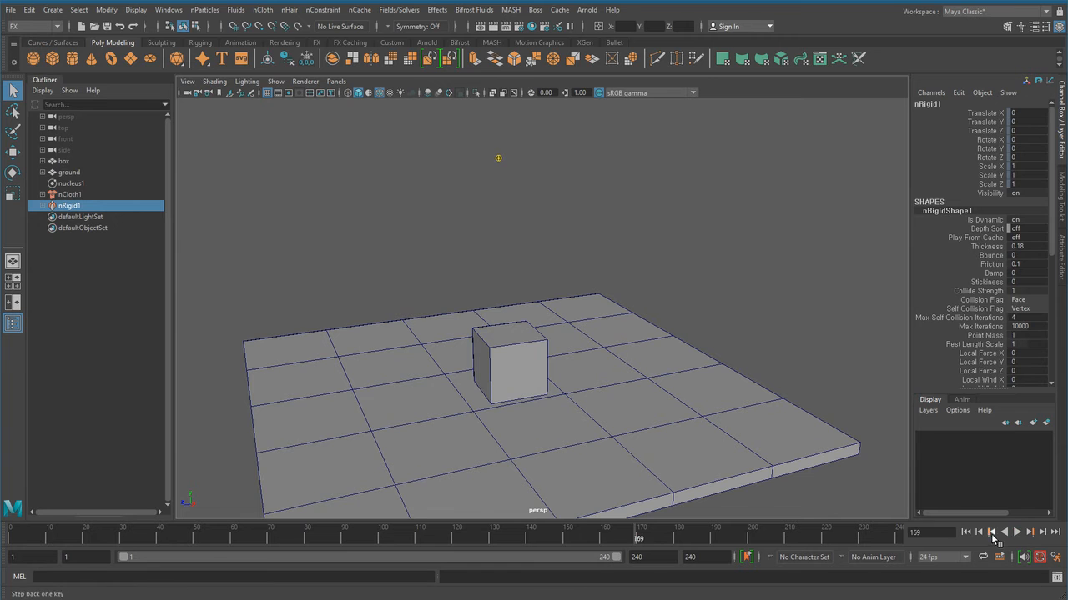
Step: Replay the collision from frame 1 while orbiting around the ground, stop it, and rewind to the whole scene at frame 1
click(966, 532)
click(1017, 532)
alt+drag(262, 286, 511, 374)
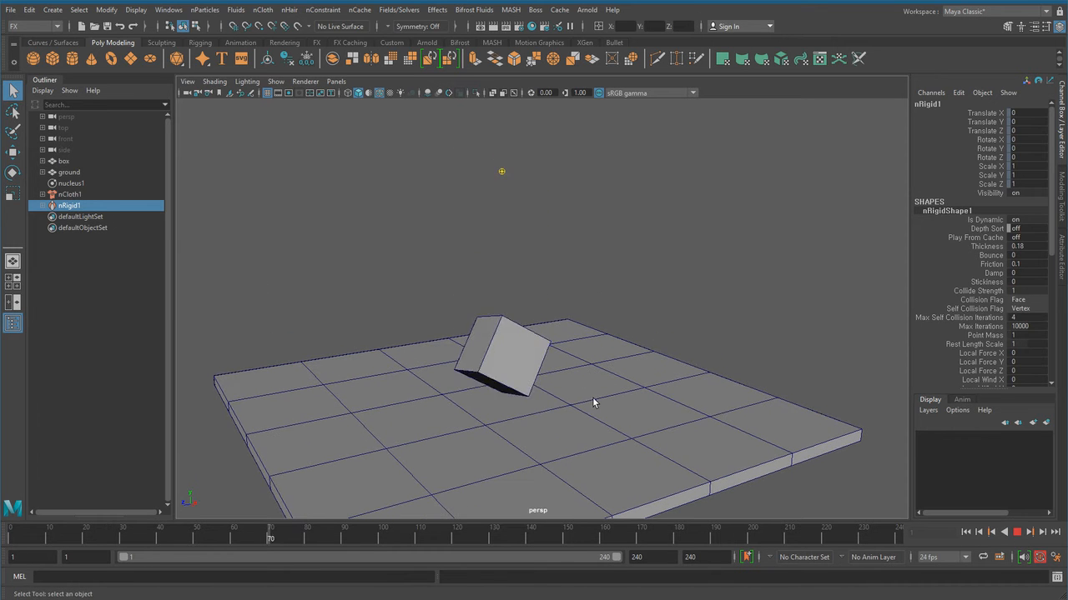
click(1017, 532)
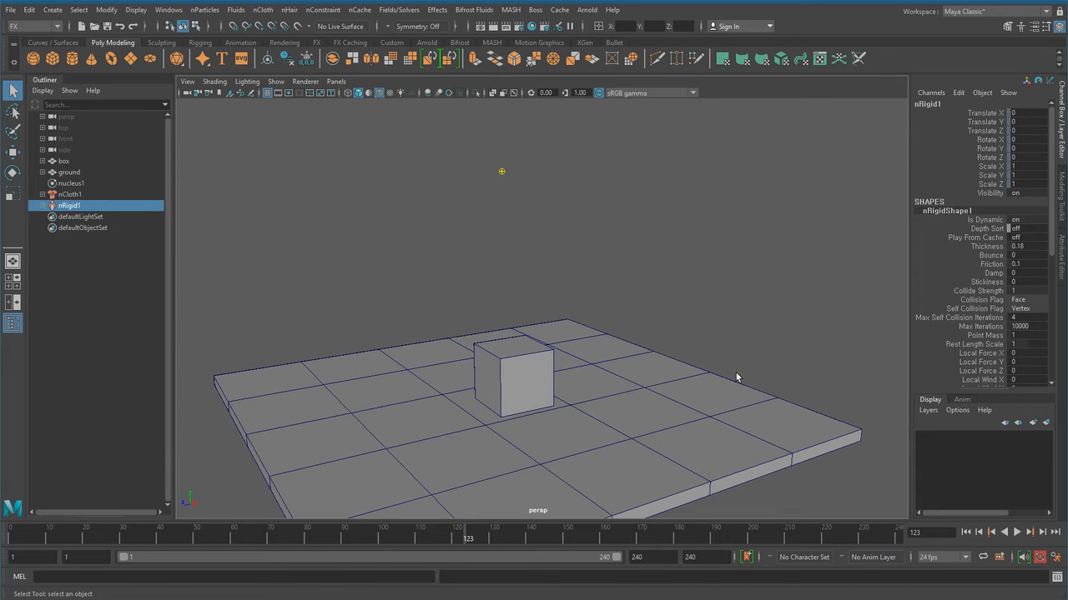
alt+drag(660, 421, 659, 467)
click(965, 532)
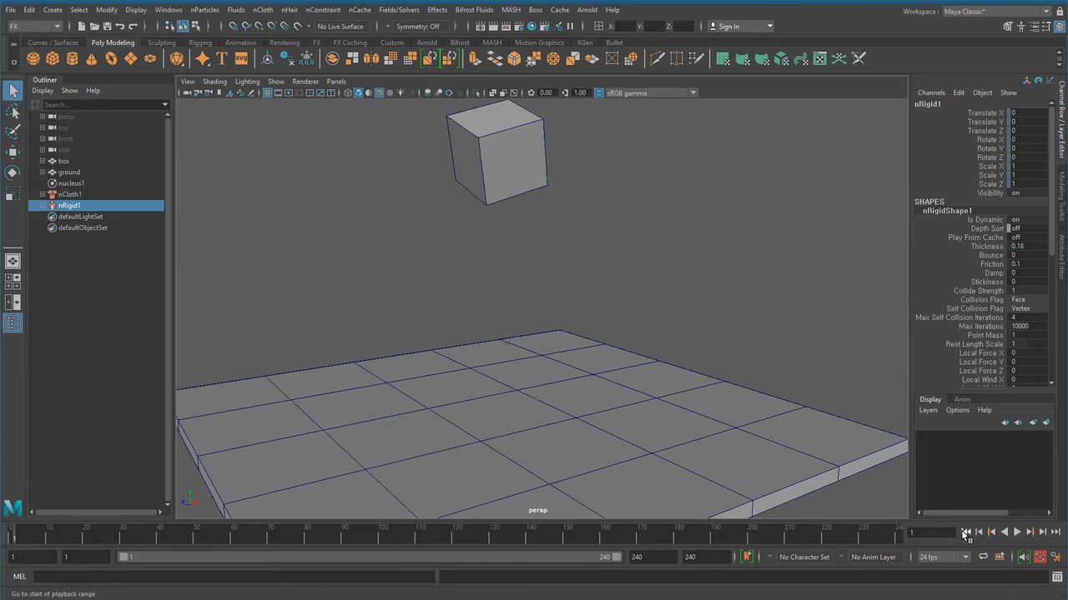
scroll(499, 276, down, 3)
alt+drag(499, 275, 494, 340)
scroll(494, 339, up, 1)
alt+middle_drag(494, 339, 484, 349)
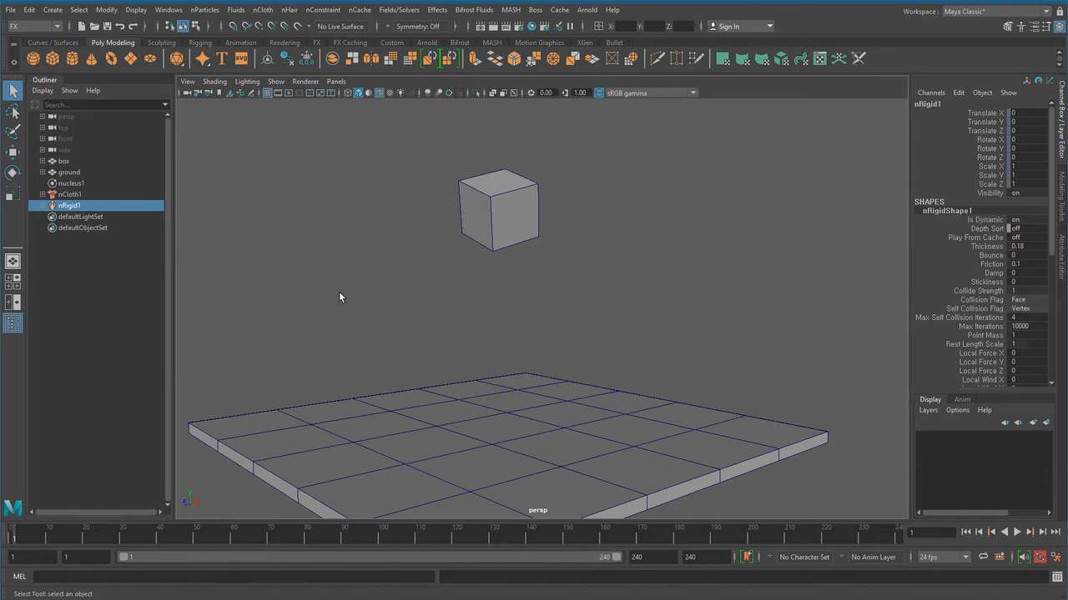
Step: Look over the nCloth commands, clear the selection, and play the simulation until the box rests on the ground
click(263, 9)
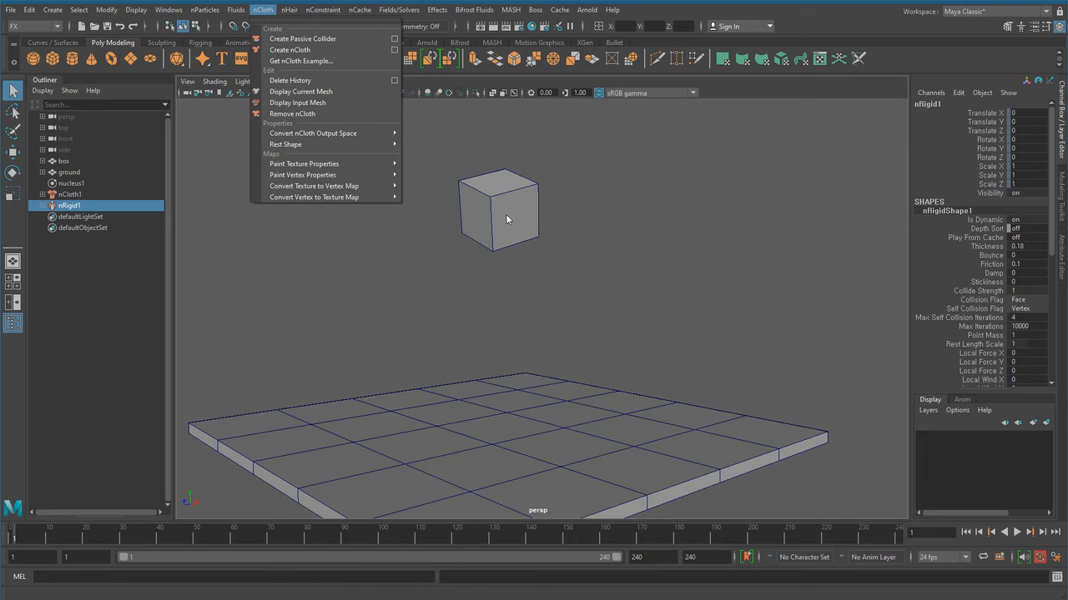
click(551, 250)
click(1016, 532)
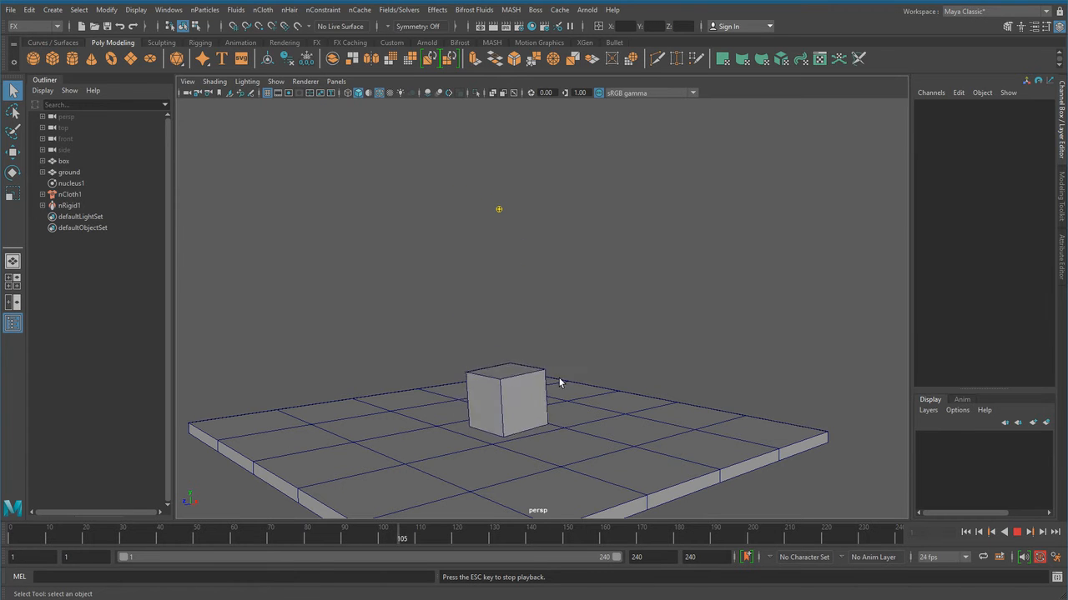
click(1017, 532)
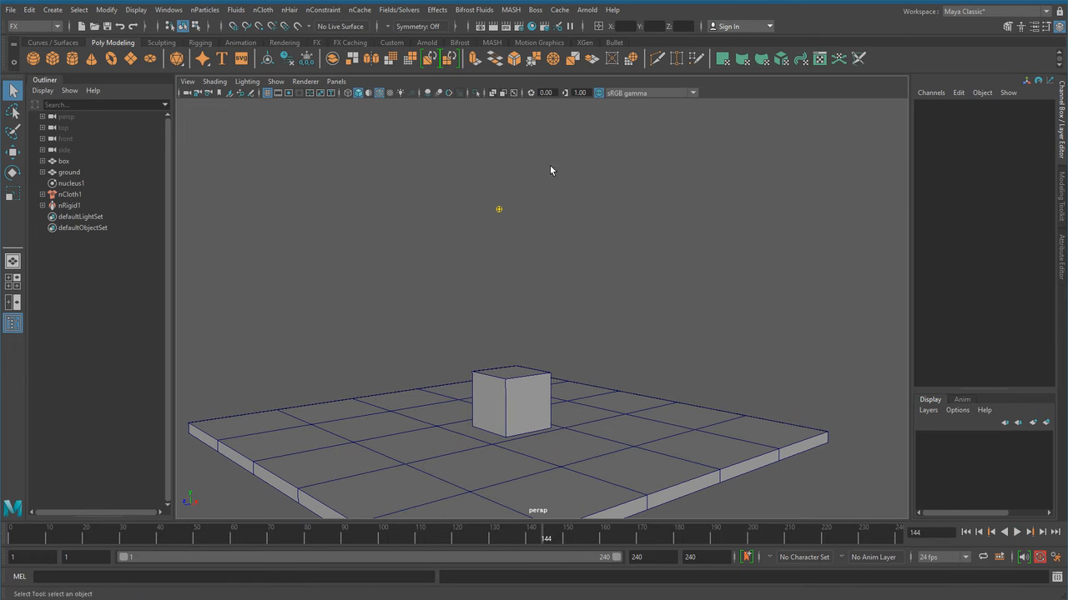
click(438, 11)
mouse_move(398, 10)
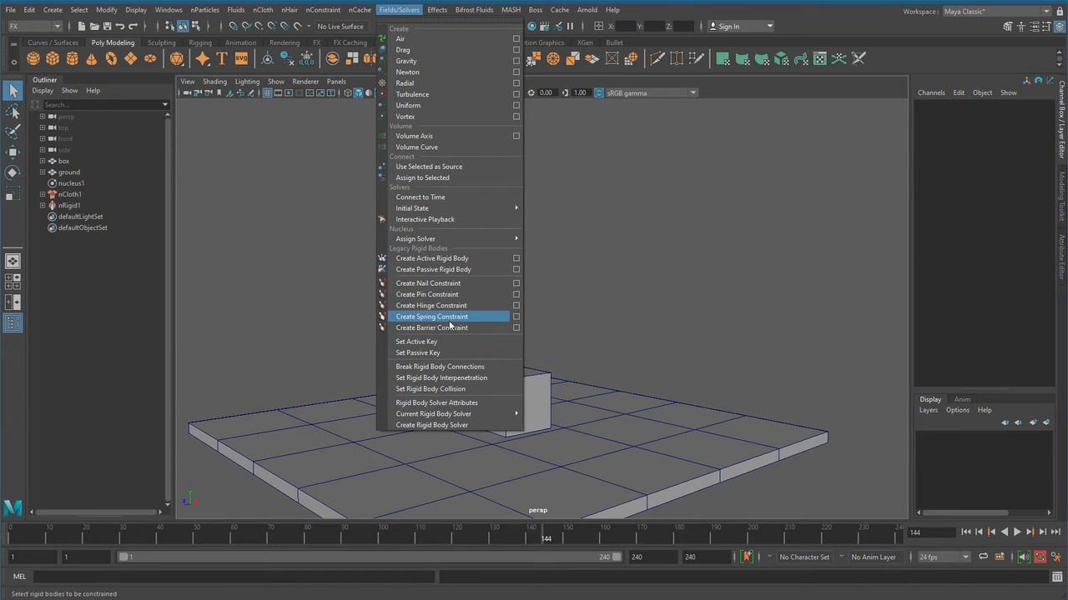
click(604, 345)
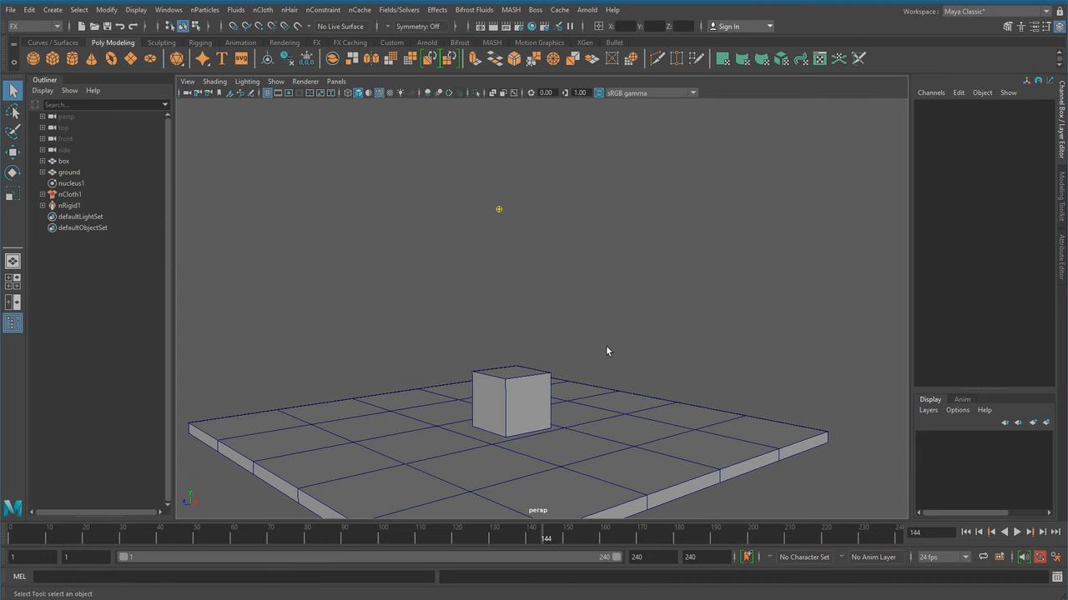
Step: Replay the simulation from frame 1, stop it as the box tumbles on the ground, and rewind
click(966, 532)
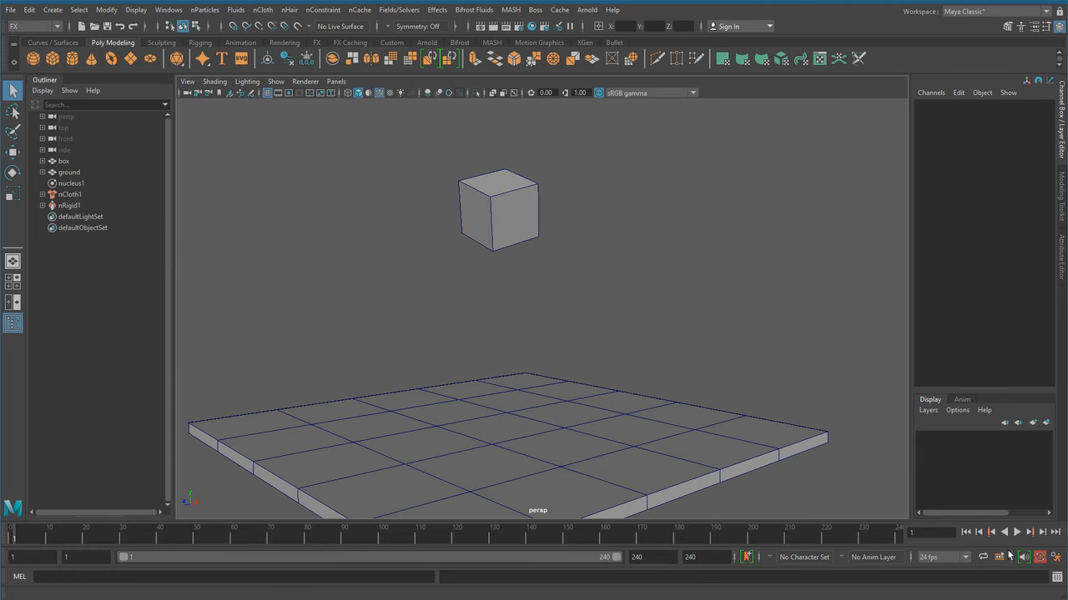
click(1019, 537)
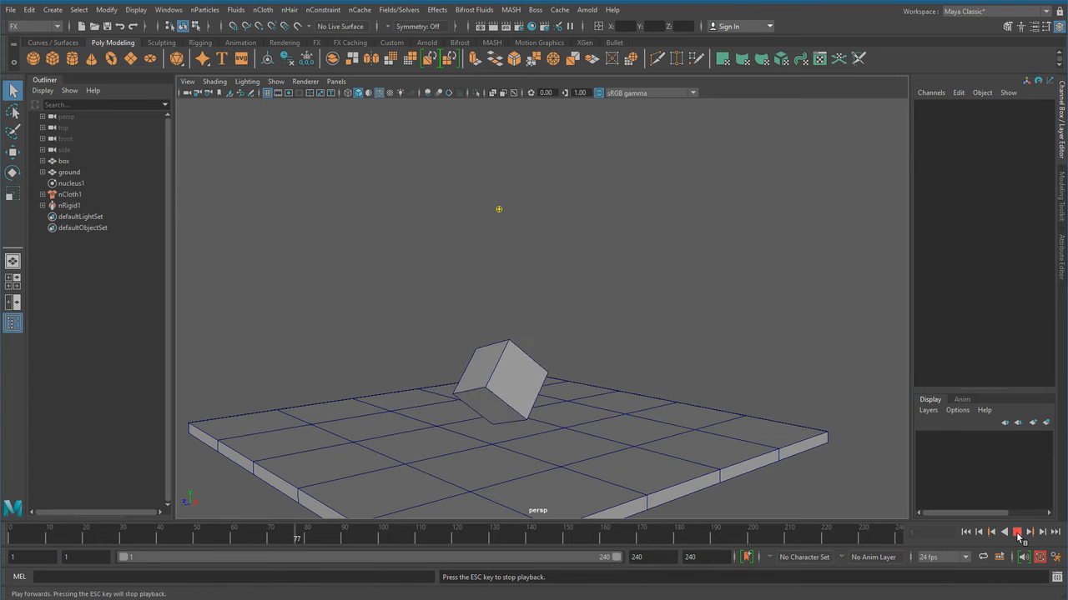
click(1016, 534)
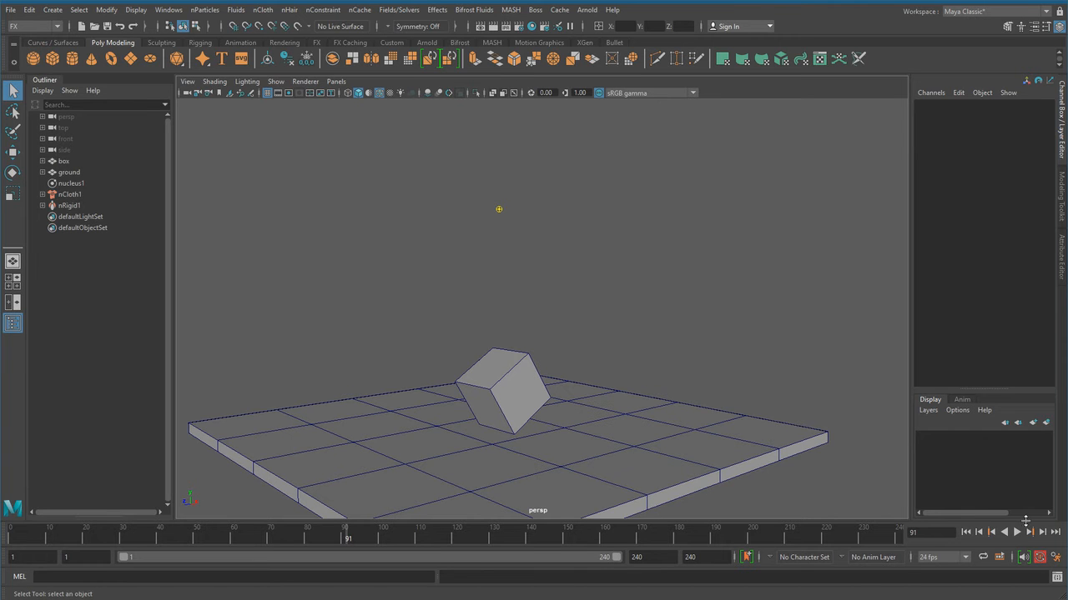
click(967, 532)
Step: Select the box and inspect its faces up close from several angles
alt+middle_drag(448, 256, 441, 292)
alt+right_drag(442, 291, 560, 302)
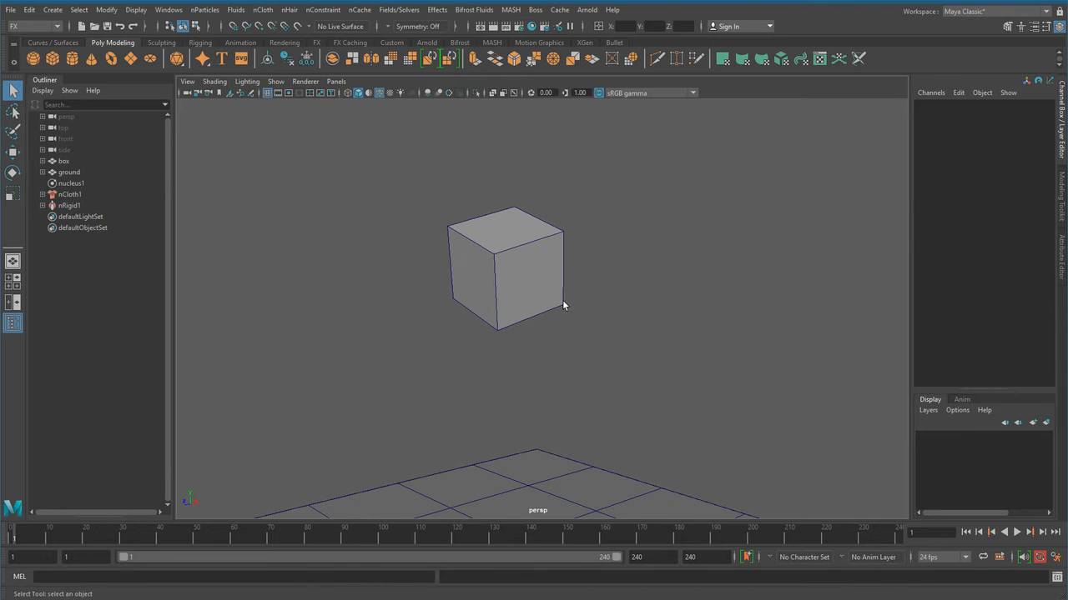
click(542, 285)
alt+drag(542, 284, 509, 310)
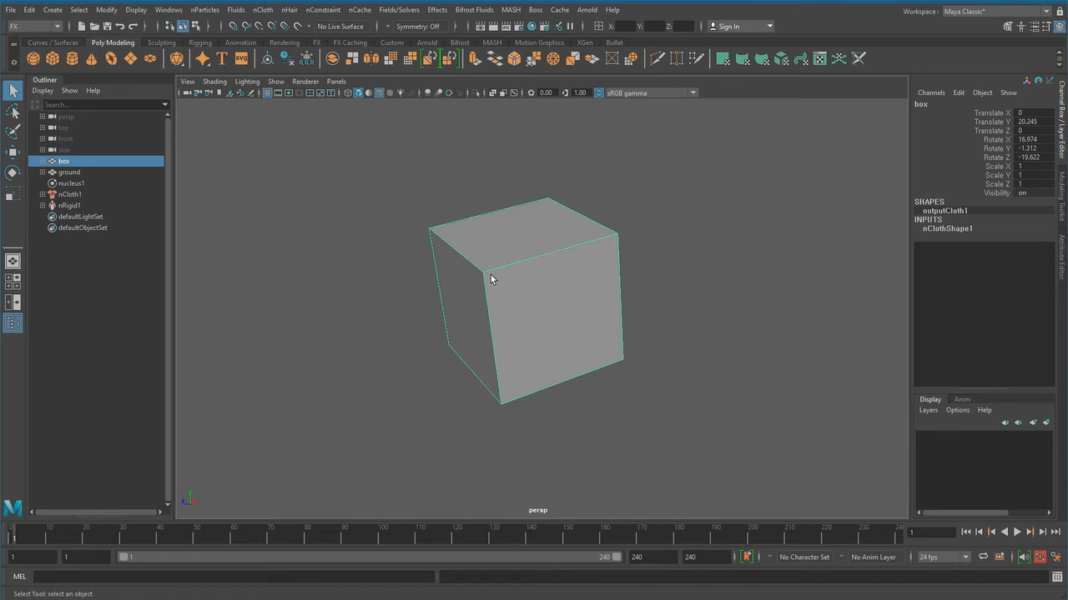
alt+drag(491, 331, 607, 401)
scroll(552, 335, up, 1)
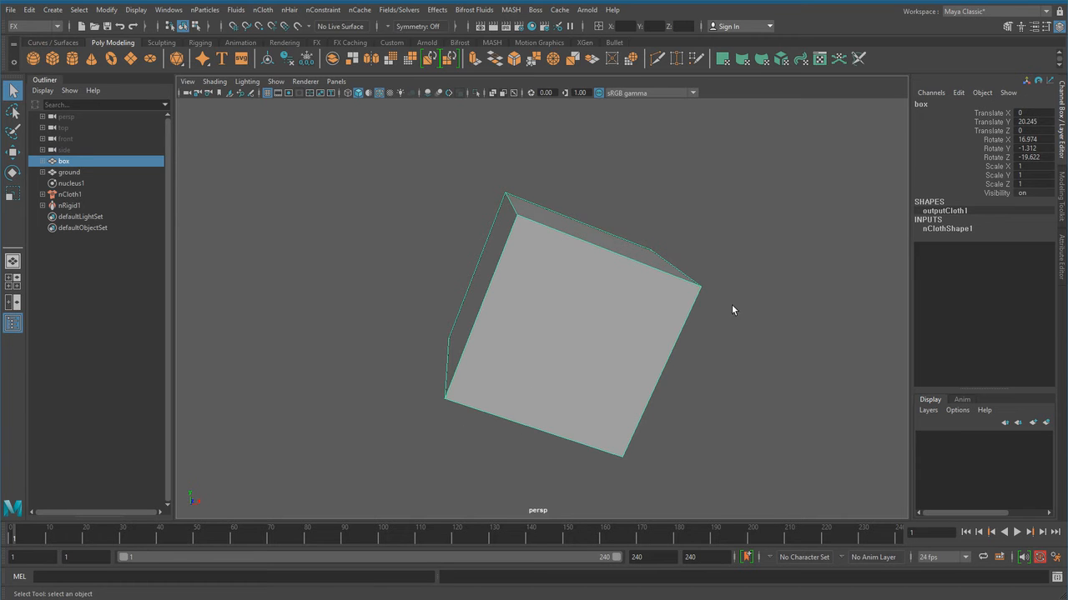
Step: Switch the box to face selection and pick individual faces to examine its undivided sides from several angles
alt+drag(725, 374, 607, 361)
right_click(546, 306)
click(546, 336)
click(498, 233)
click(521, 361)
click(580, 337)
alt+drag(590, 412, 506, 377)
click(534, 375)
click(564, 302)
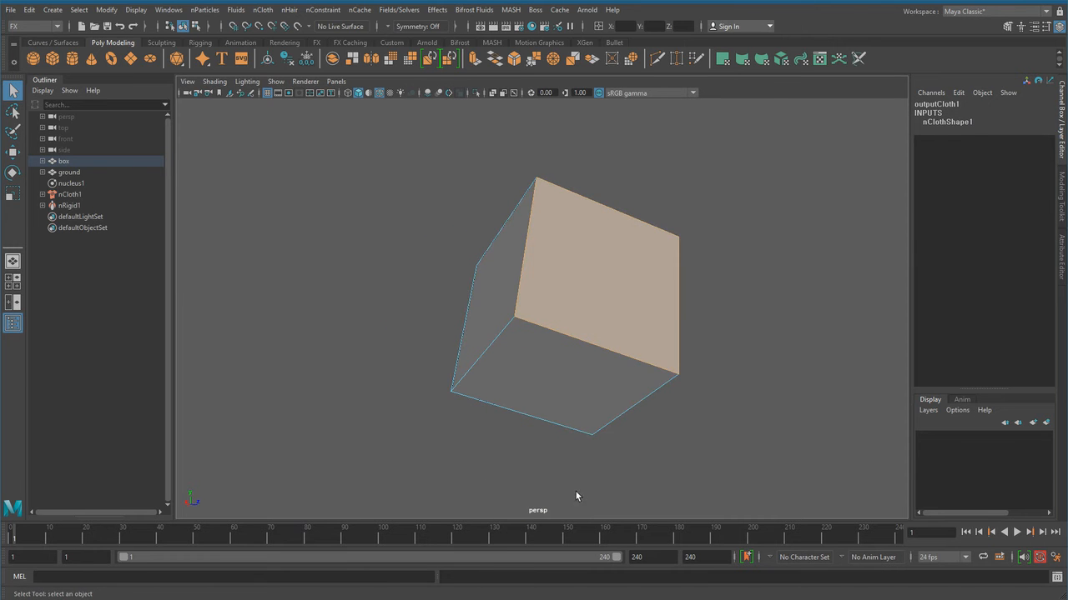
Step: Return the box to object selection, clear the selection, and look at the box above the whole ground slab
right_drag(640, 308, 762, 181)
click(762, 181)
scroll(692, 355, down, 5)
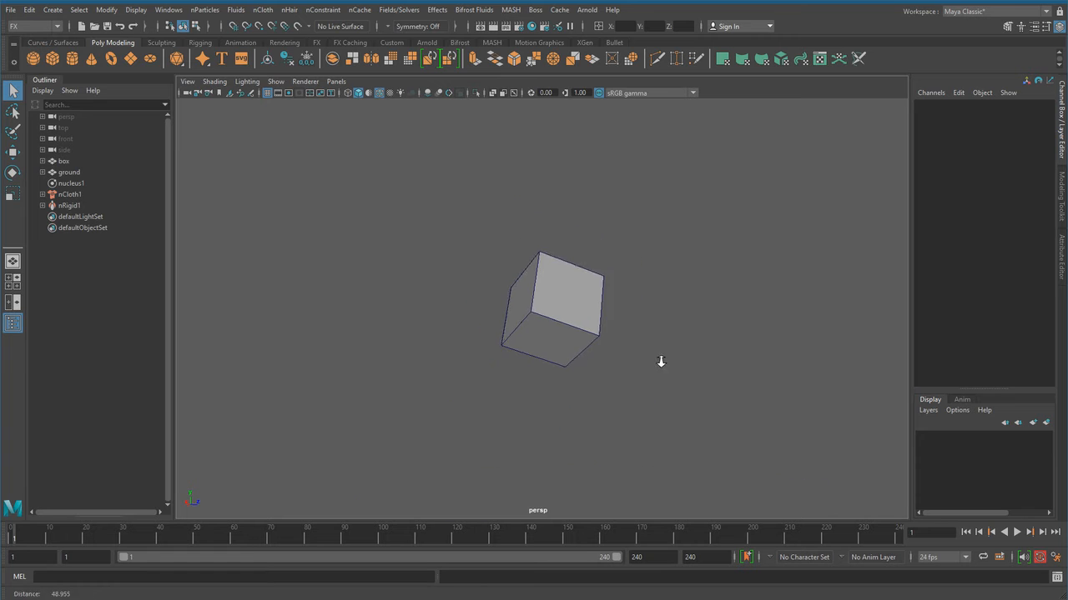
scroll(686, 360, down, 5)
alt+drag(491, 357, 734, 479)
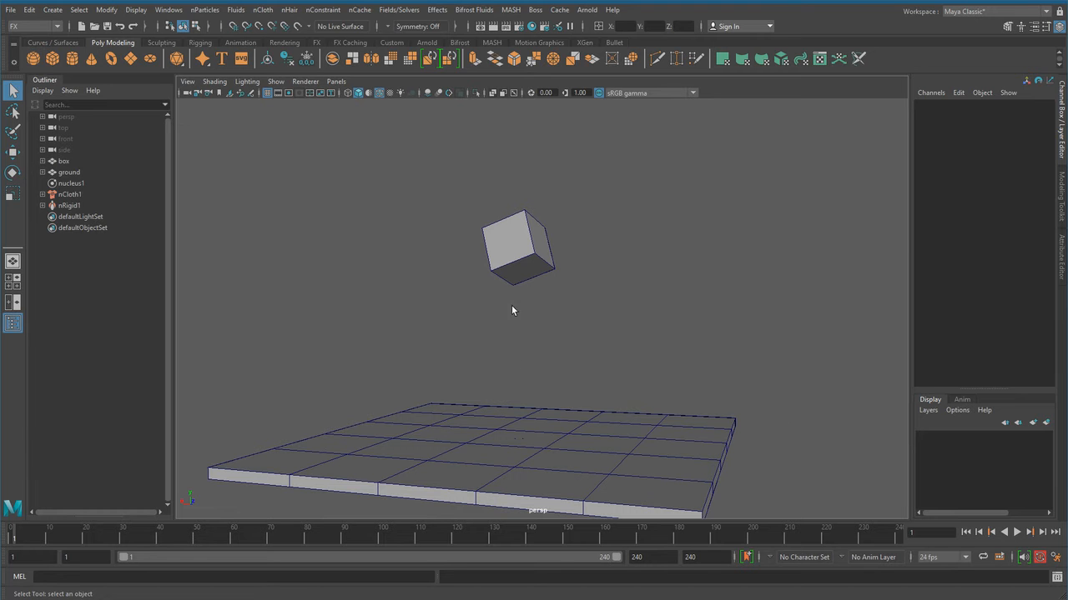
Step: Select the box and remove its nCloth
click(534, 249)
alt+drag(507, 339, 576, 348)
click(605, 252)
click(523, 266)
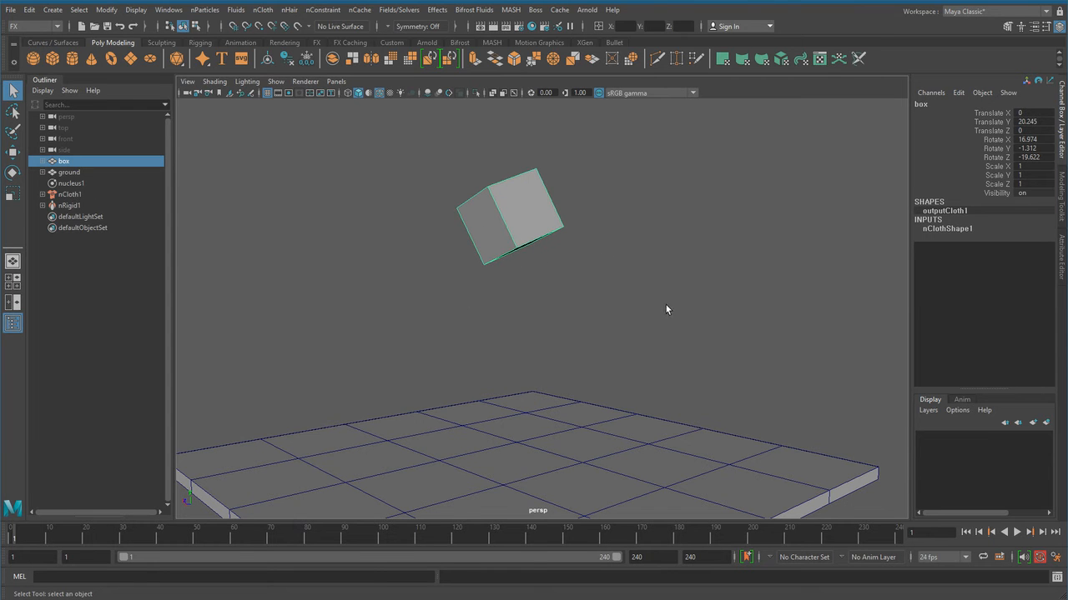
click(628, 265)
click(514, 221)
click(262, 10)
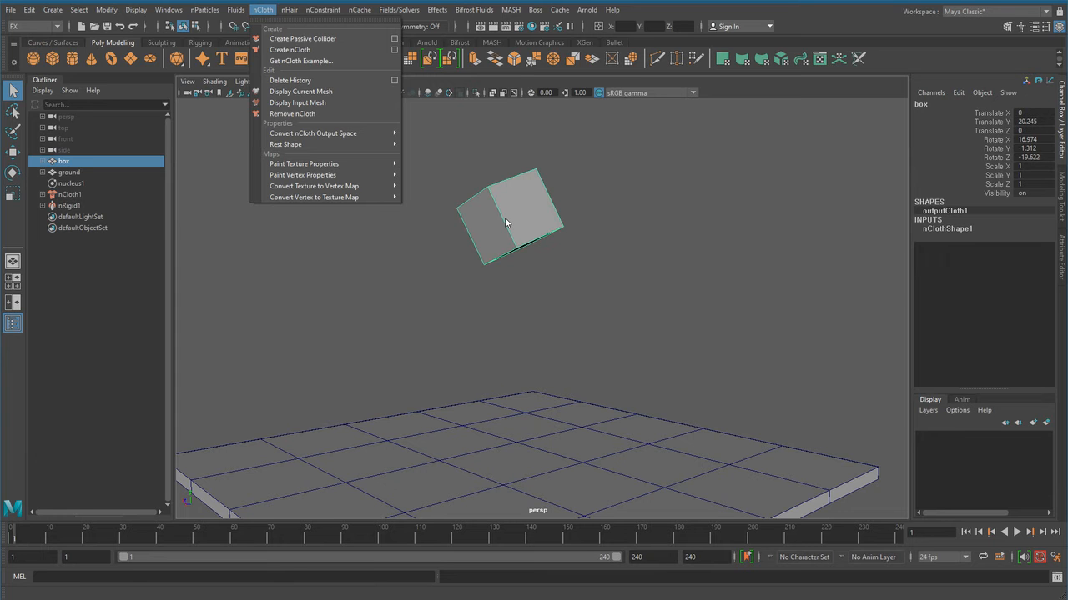
click(322, 113)
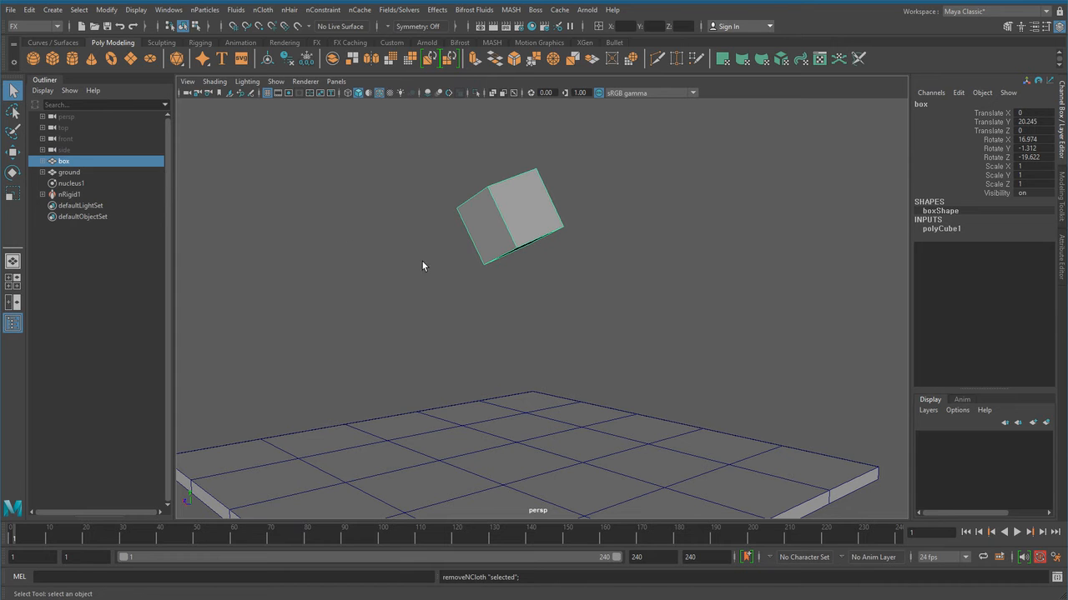
Step: Delete the box from the scene
click(617, 269)
click(538, 220)
key(Delete)
Step: Create a polygon cube at the origin and raise it above the ground to about 20.3 units on Y
alt+drag(717, 379, 610, 372)
shift+right_drag(499, 266, 495, 297)
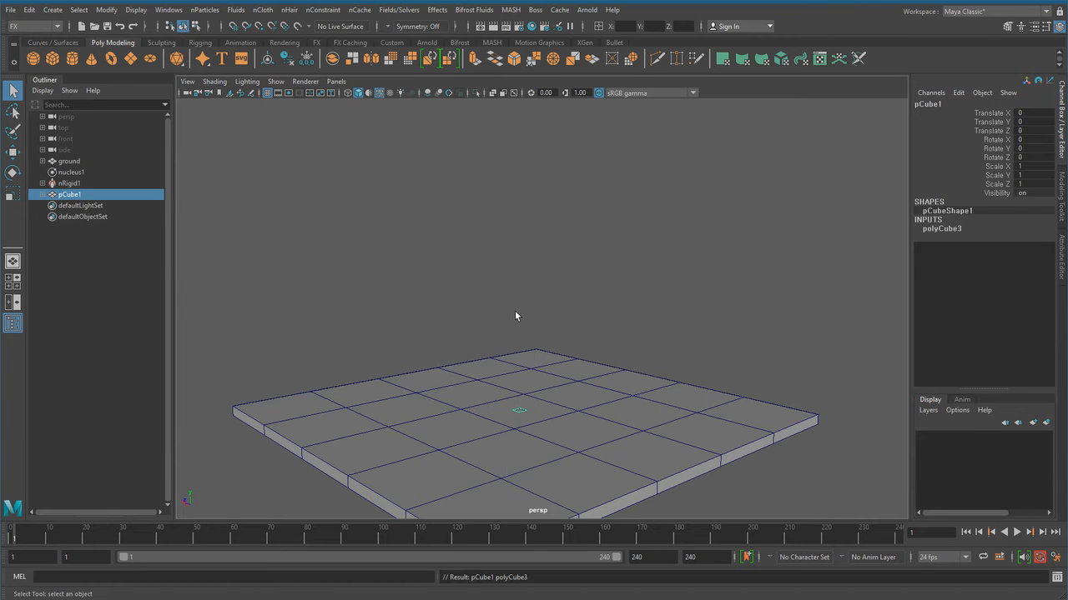
key(w)
drag(524, 357, 556, 262)
alt+middle_drag(554, 261, 555, 297)
Step: Set the new cube's width, height and depth to 6.1
click(943, 227)
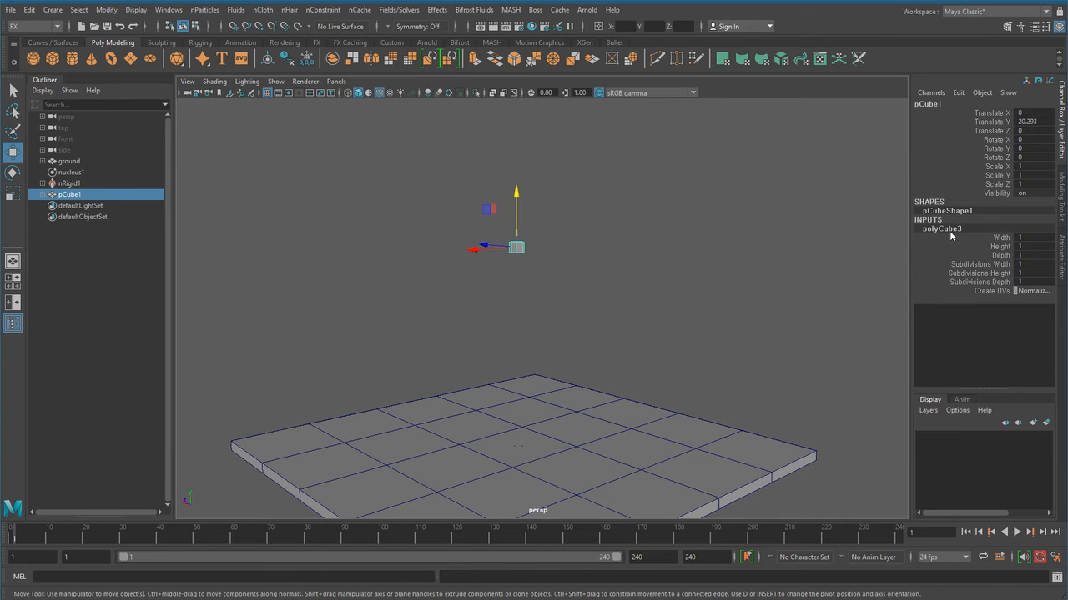
drag(1000, 238, 1001, 255)
middle_drag(692, 317, 718, 318)
middle_drag(584, 341, 632, 347)
alt+drag(492, 357, 734, 330)
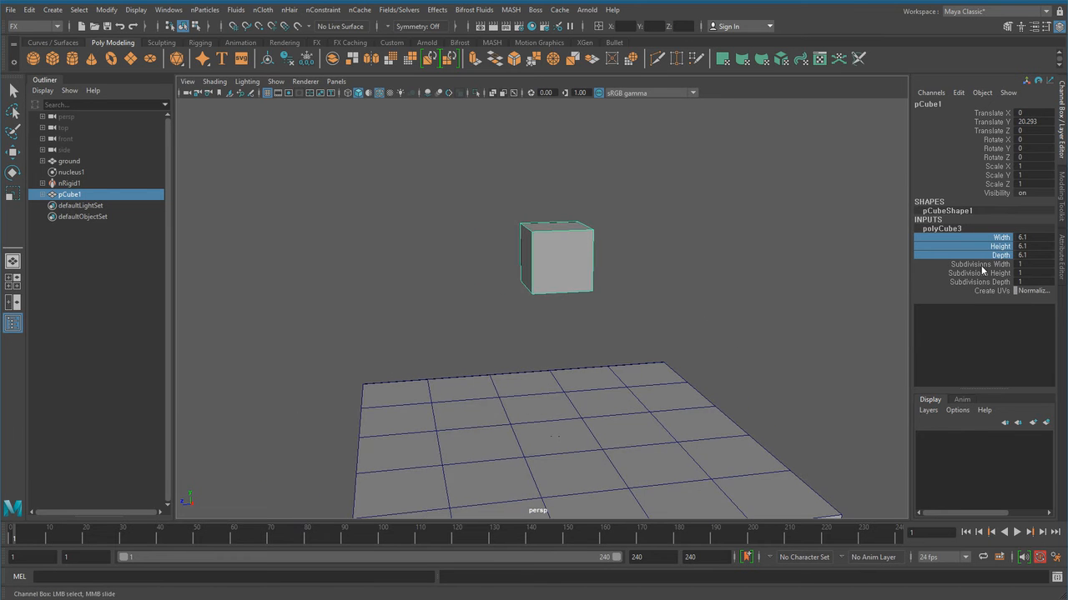
Step: Set the cube's width, height and depth subdivisions to 12
drag(984, 265, 985, 283)
alt+drag(591, 356, 618, 350)
middle_drag(583, 326, 620, 326)
scroll(620, 325, up, 5)
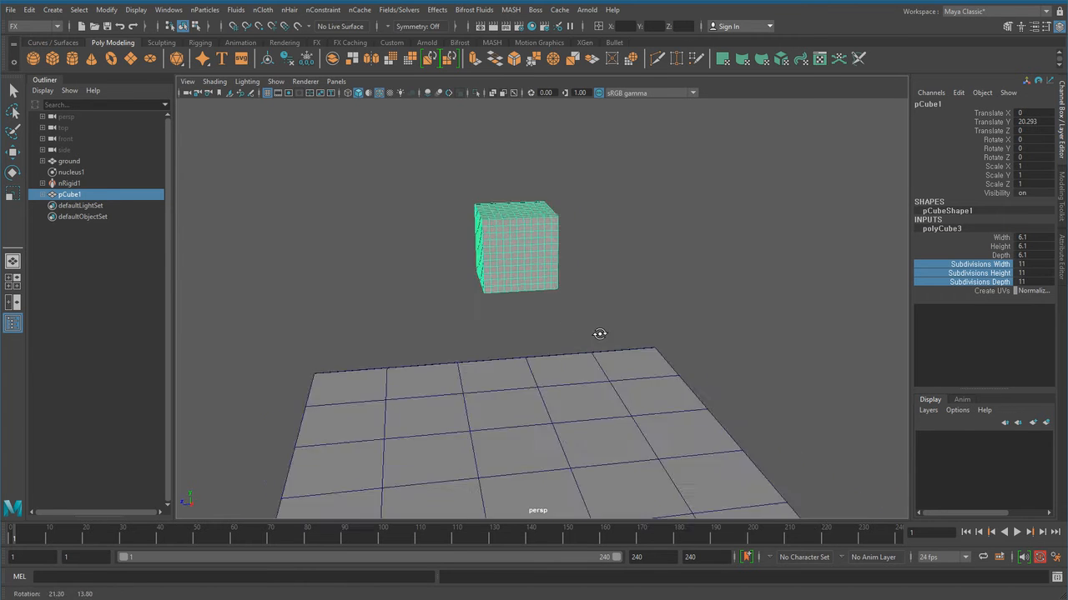
alt+drag(634, 347, 580, 347)
drag(1030, 264, 1033, 279)
text(12)
key(Return)
Step: Reselect the cube and review its polyCube construction settings
alt+drag(578, 372, 592, 334)
click(608, 251)
key(w)
click(531, 225)
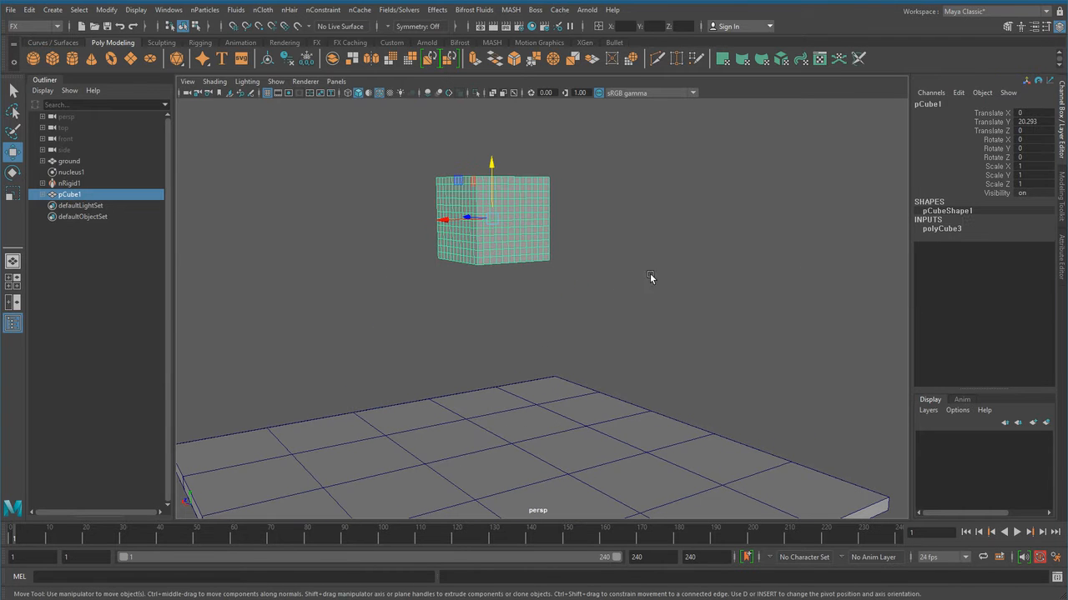
click(941, 231)
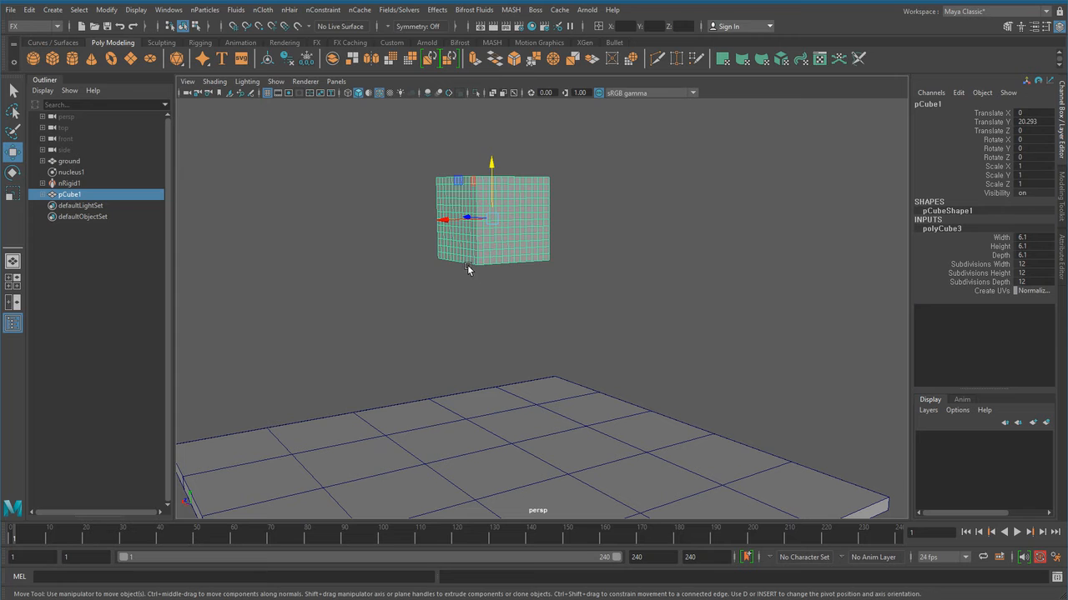
click(603, 269)
click(489, 193)
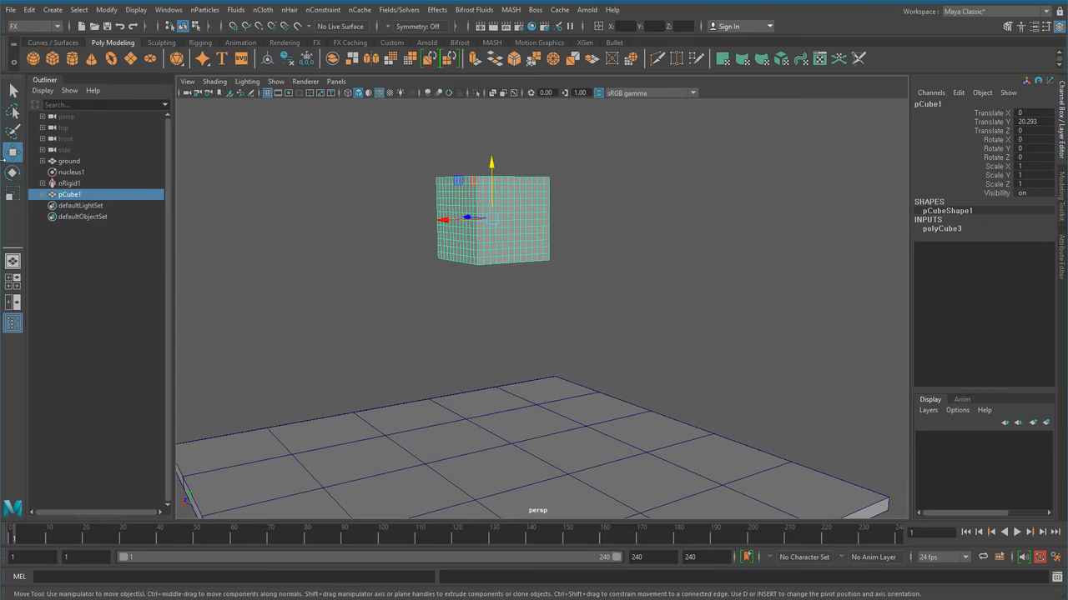
Step: Delete the cube's construction history
click(29, 10)
mouse_move(119, 142)
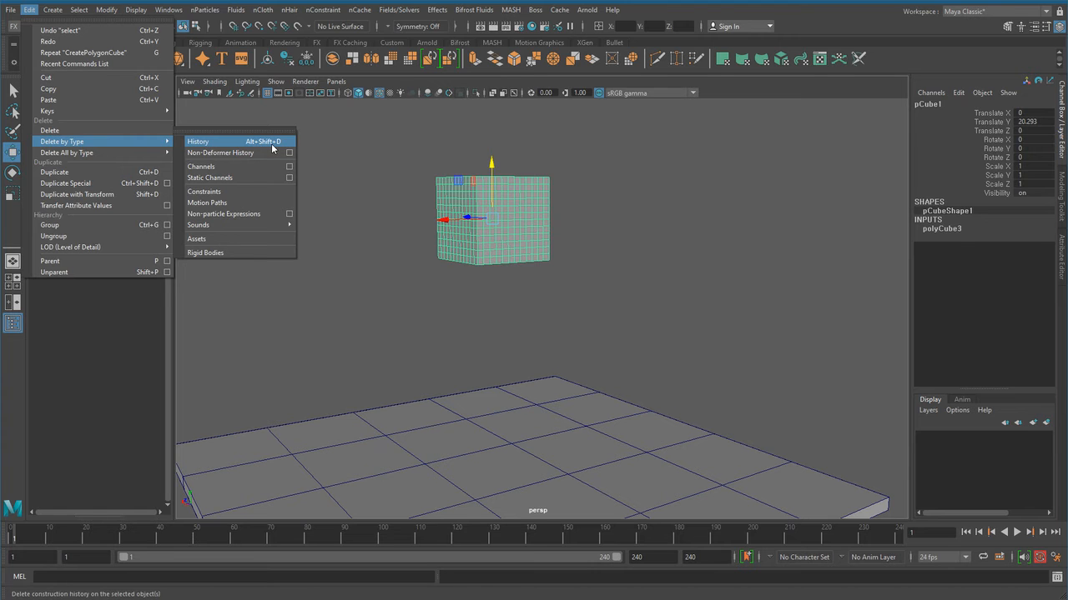
click(545, 269)
click(494, 236)
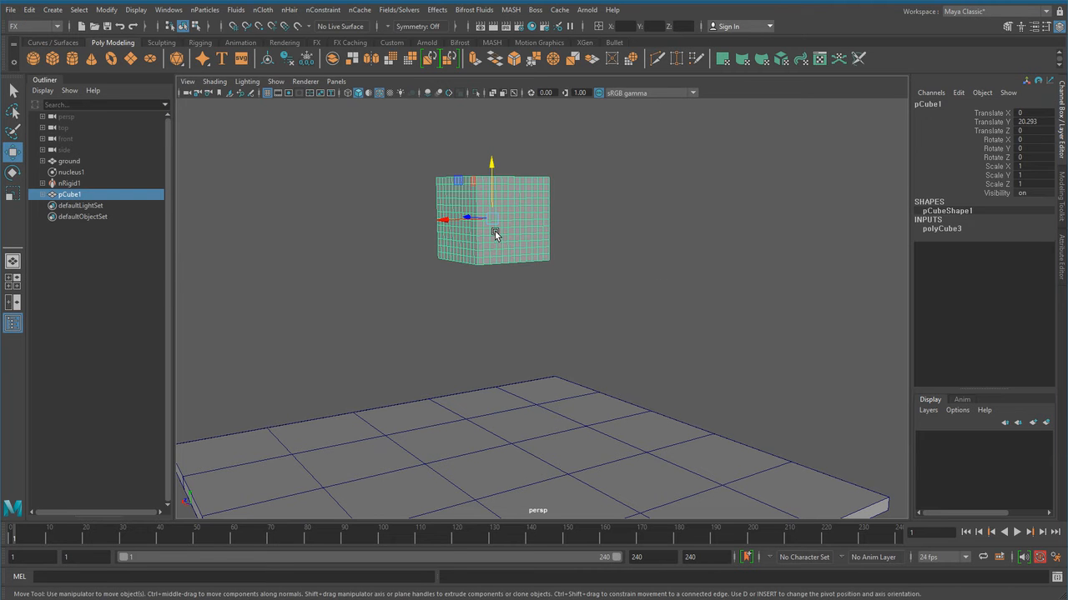
right_click(395, 206)
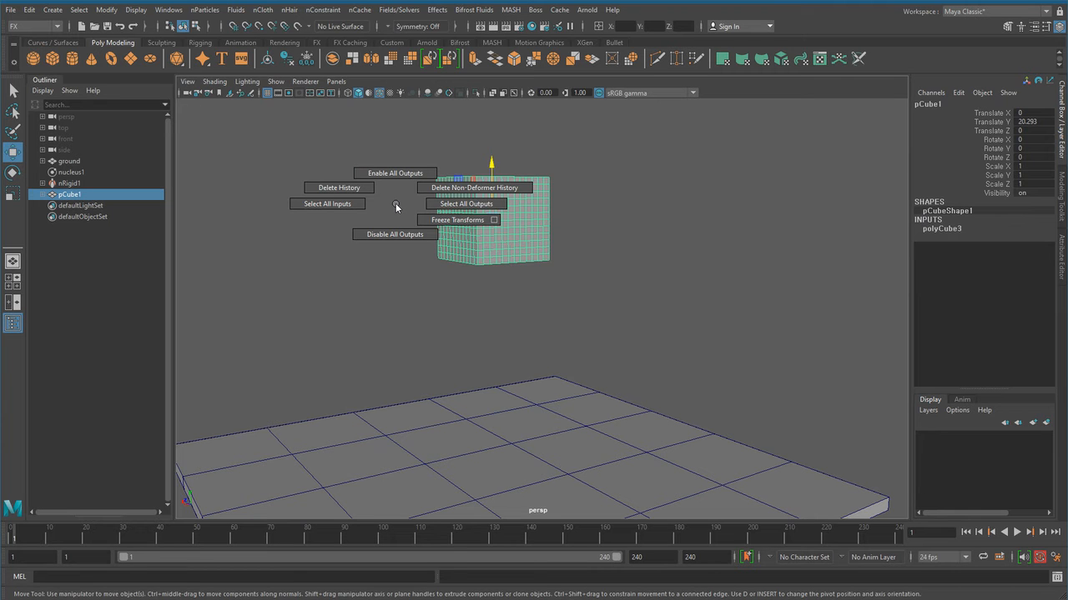
click(395, 206)
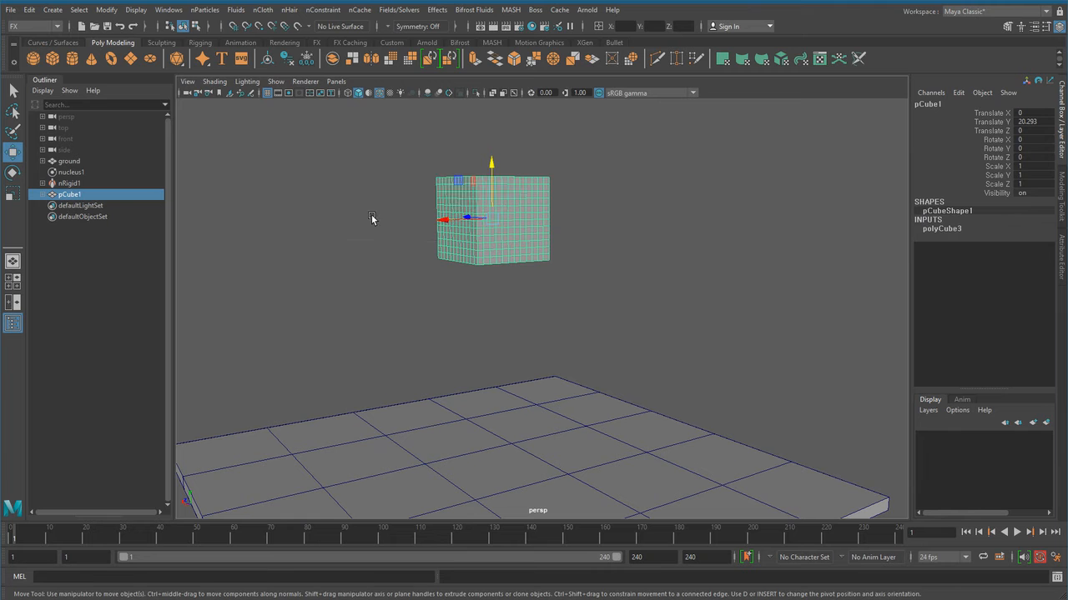
shift+right_drag(372, 219, 303, 202)
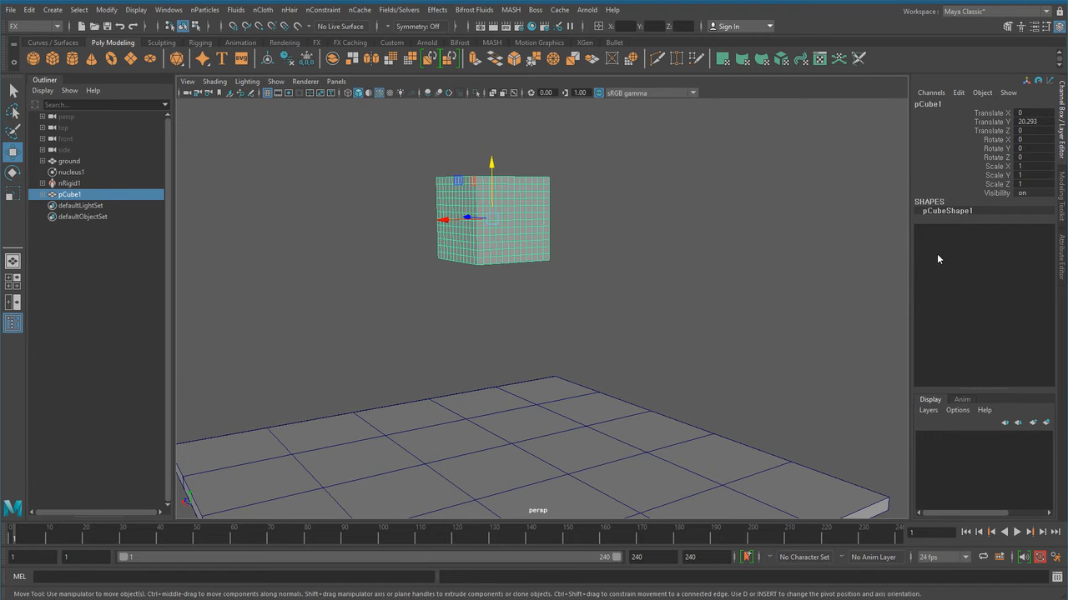
Step: Scale the cube up uniformly to about 1.206 on all three axes
click(648, 308)
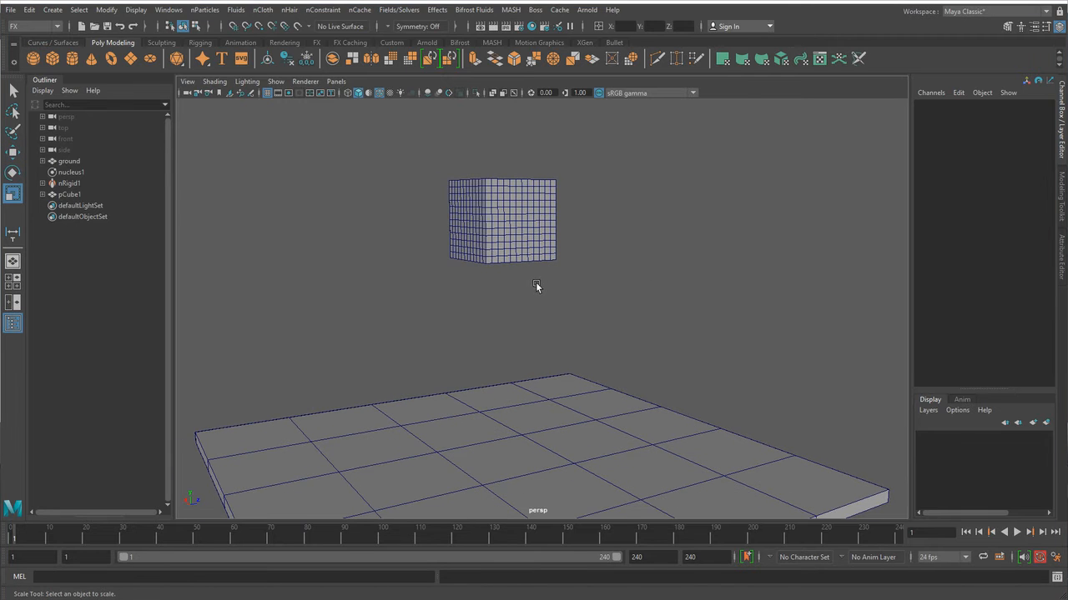
click(492, 238)
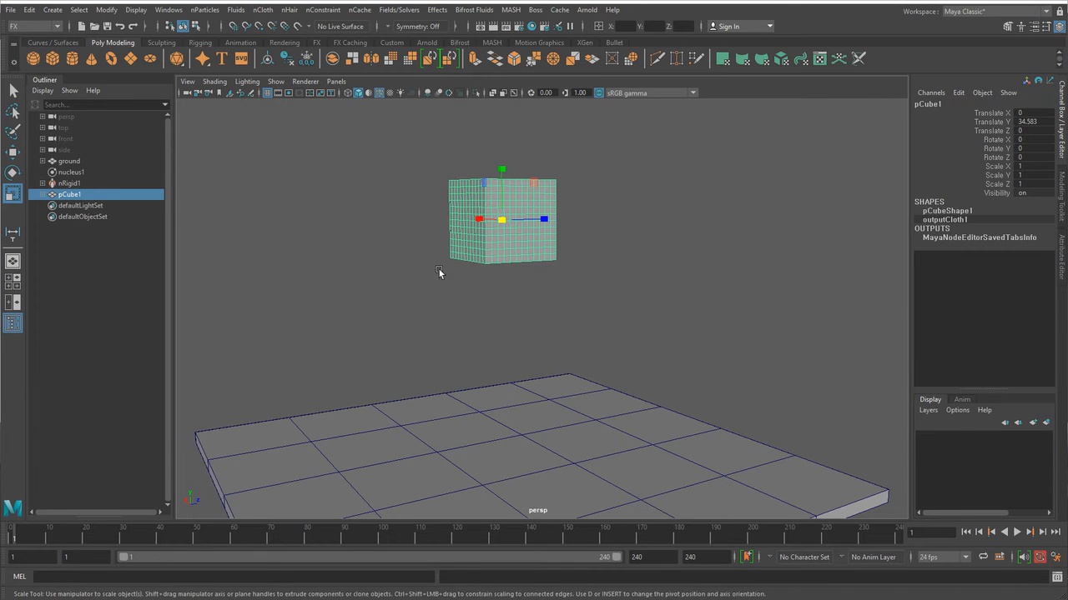
drag(996, 166, 1005, 184)
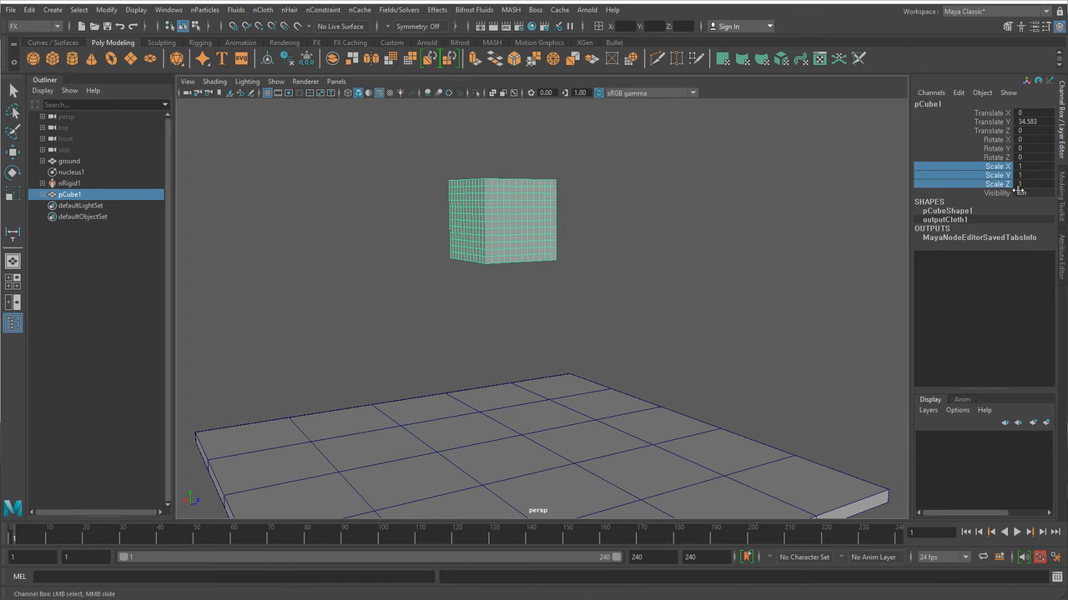
click(572, 275)
click(512, 247)
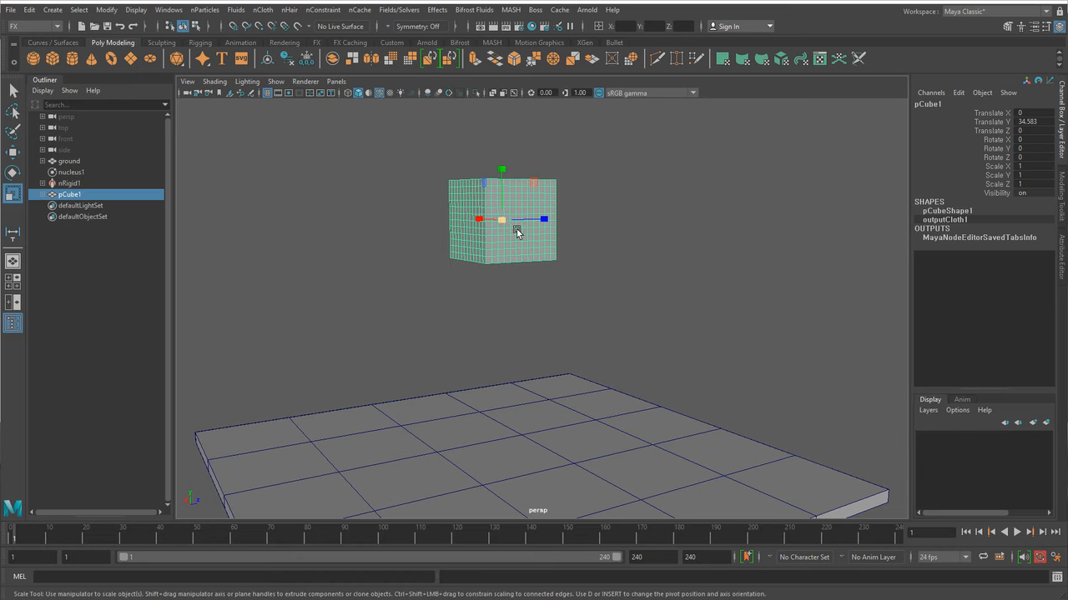
key(w)
key(r)
drag(503, 219, 550, 274)
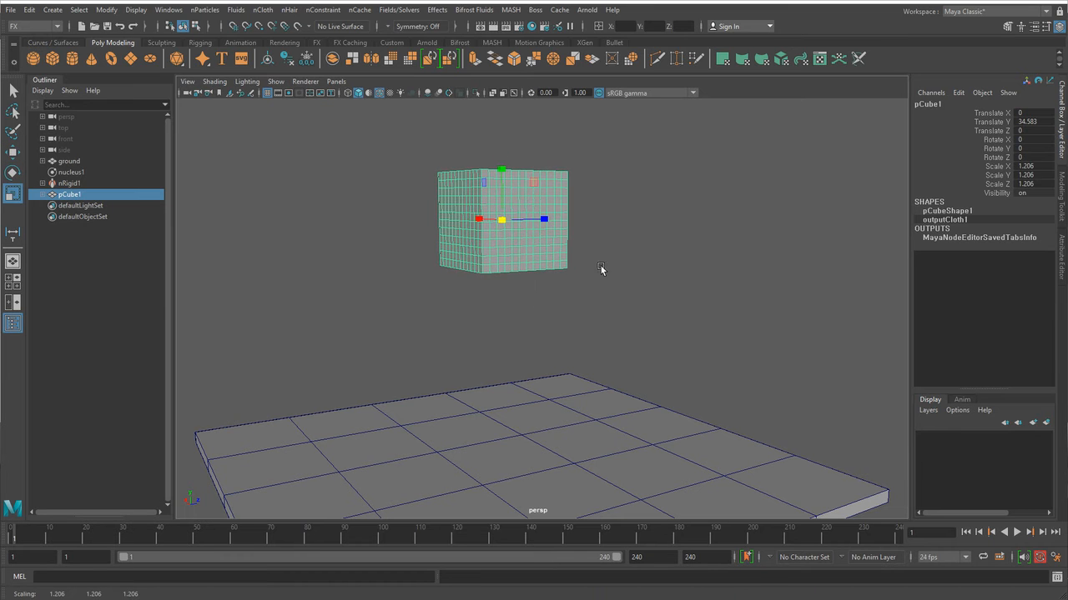
Step: Freeze only the cube's scale, with Translate and Rotate excluded from the freeze options
click(263, 10)
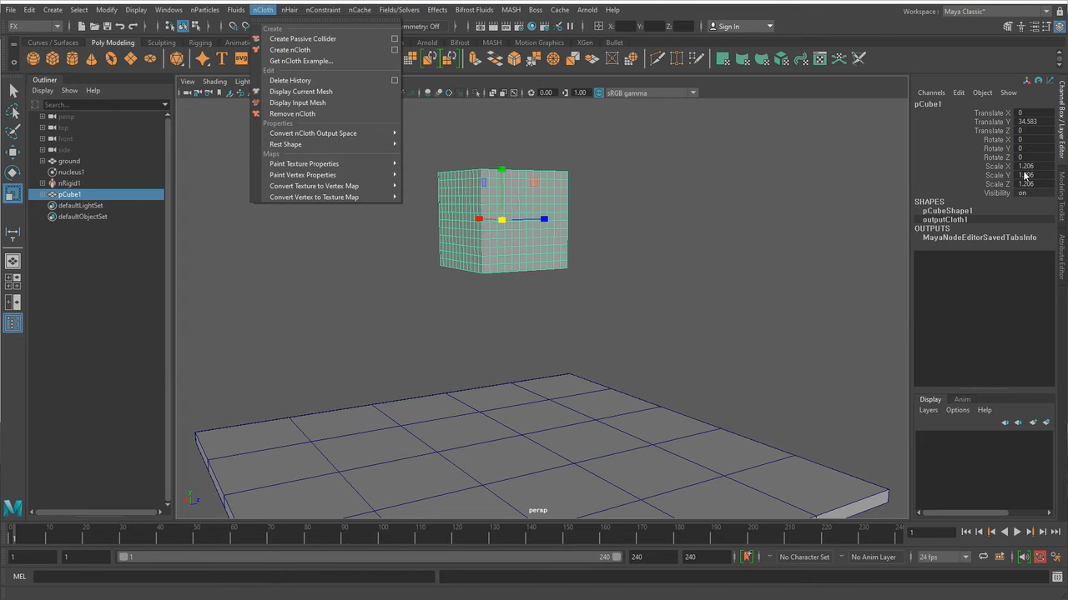
click(640, 277)
click(479, 235)
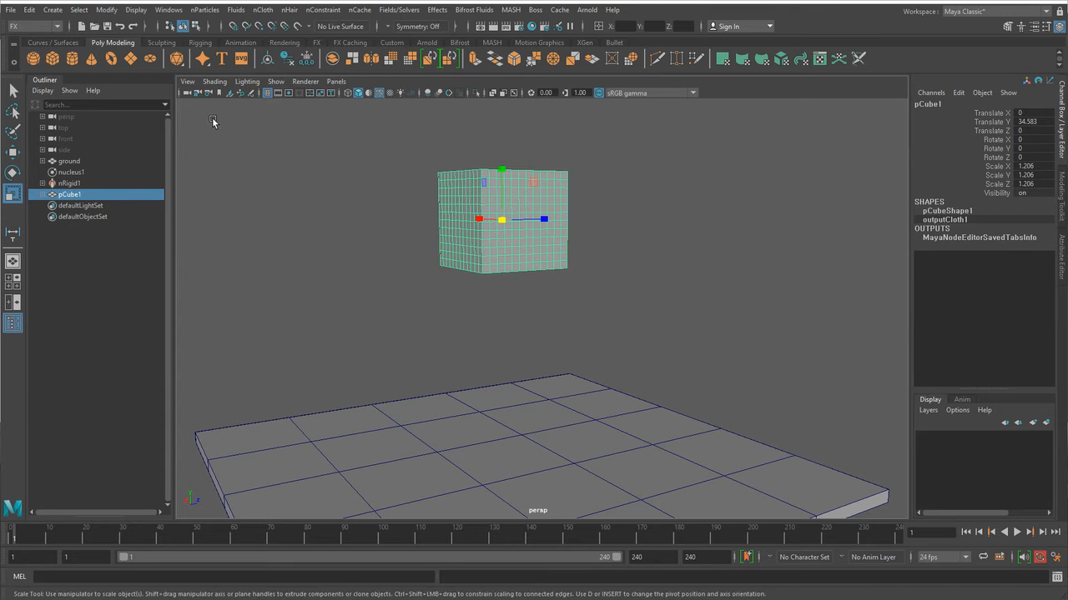
click(102, 10)
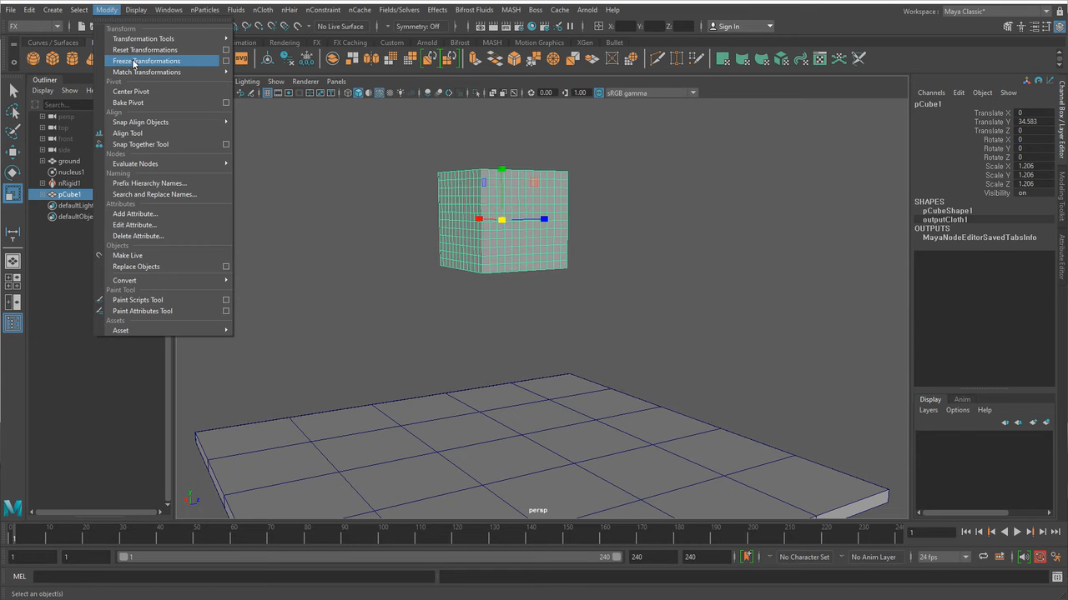
click(225, 62)
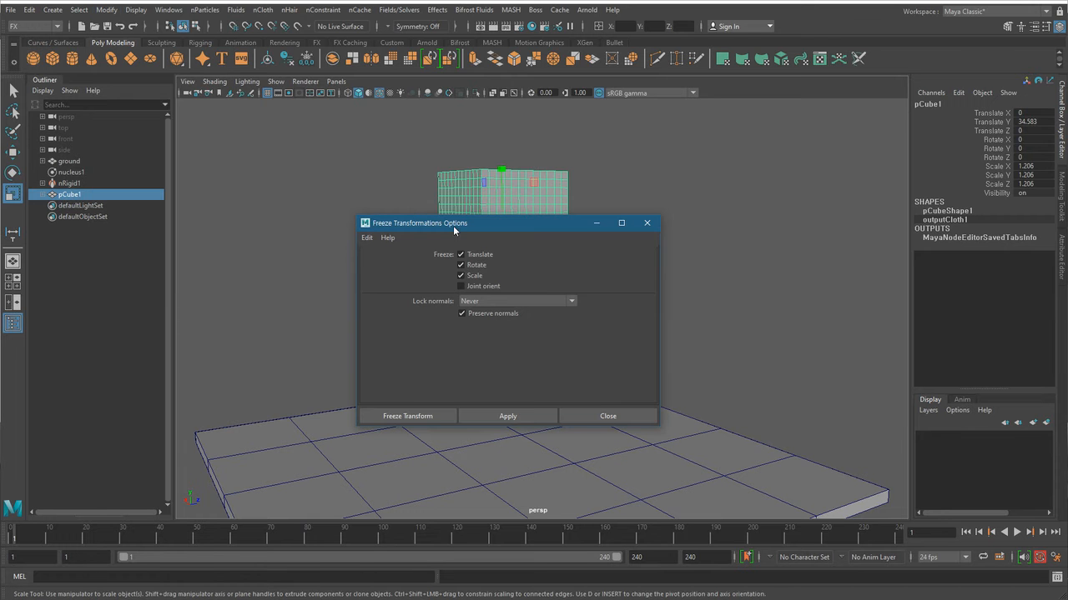
drag(454, 218, 210, 149)
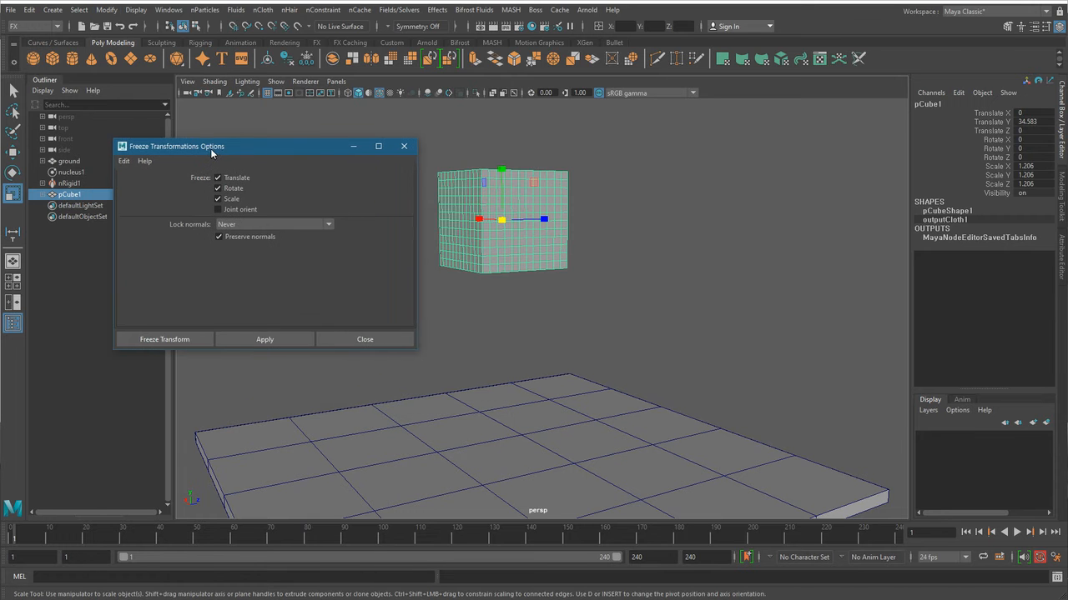
click(226, 195)
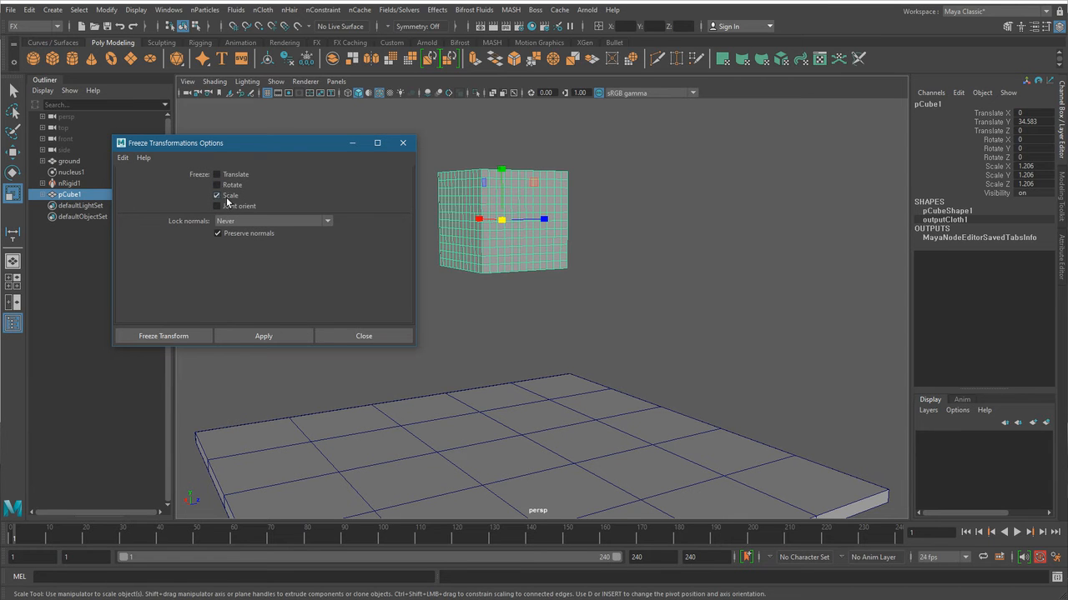
click(230, 196)
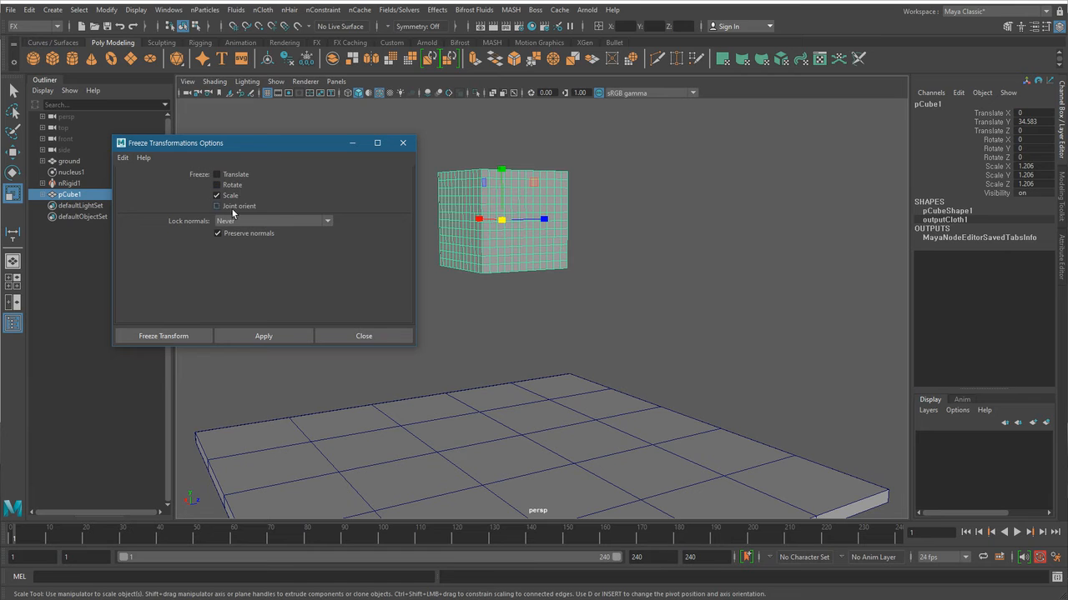
click(287, 338)
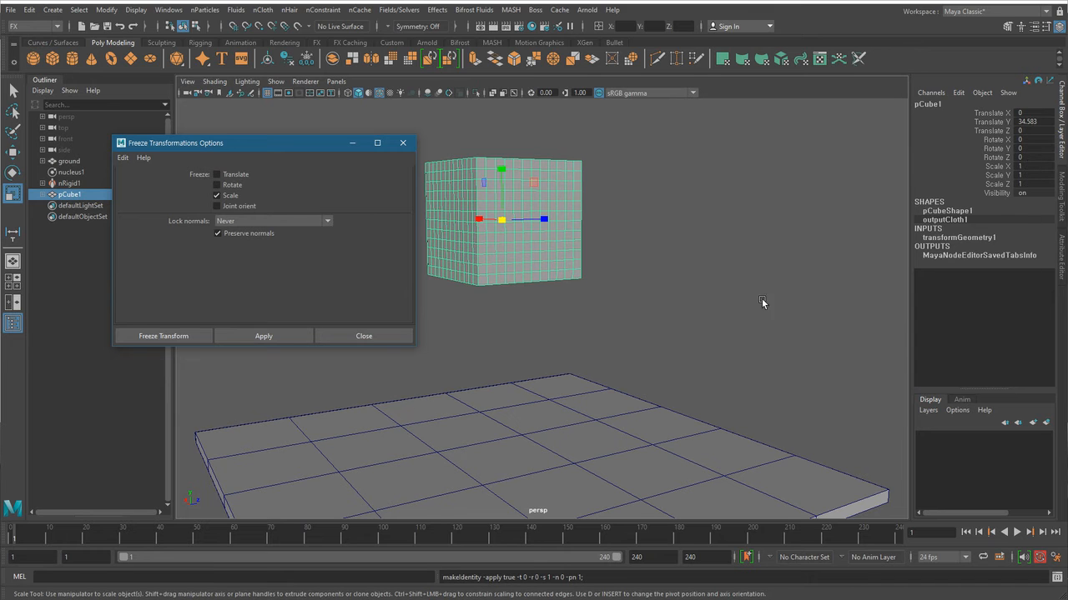
click(387, 337)
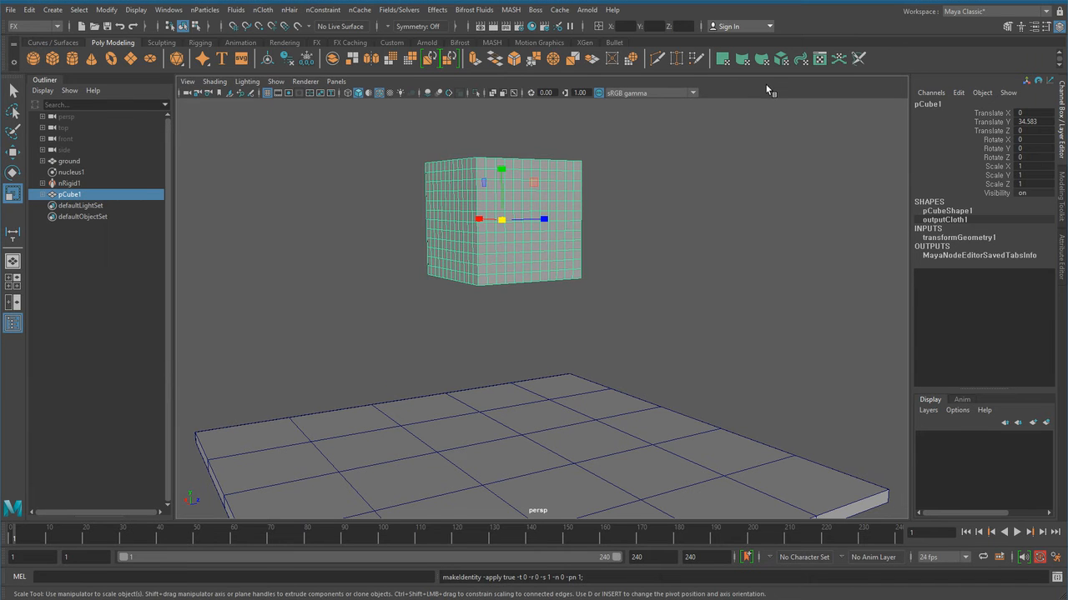
Step: Undo the cube's scale freeze and the uniform scaling before it
key(ctrl+z)
key(ctrl+z)
key(ctrl+z)
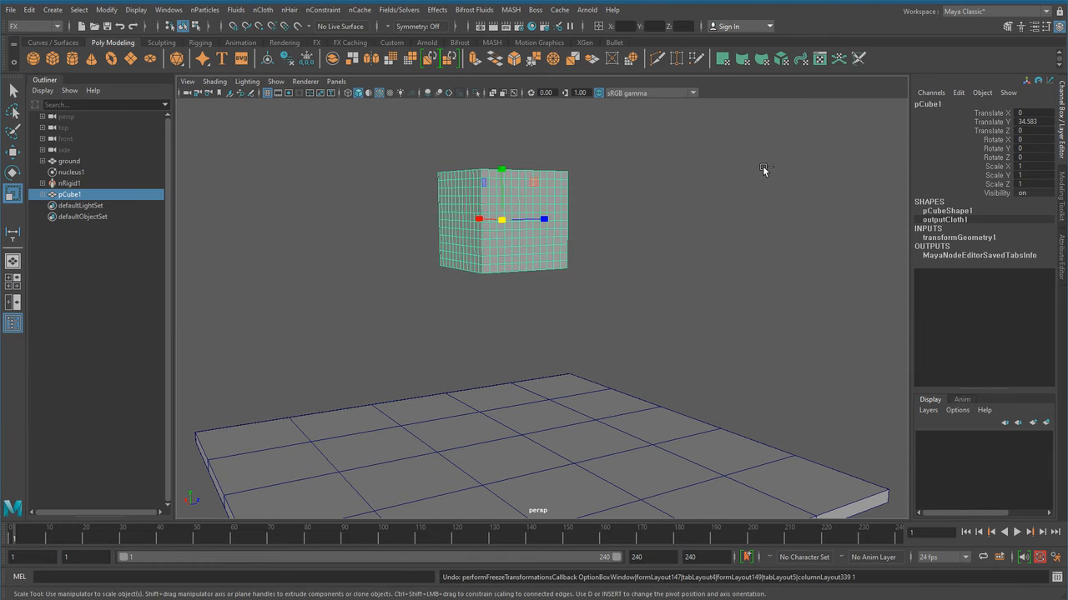
key(ctrl+z)
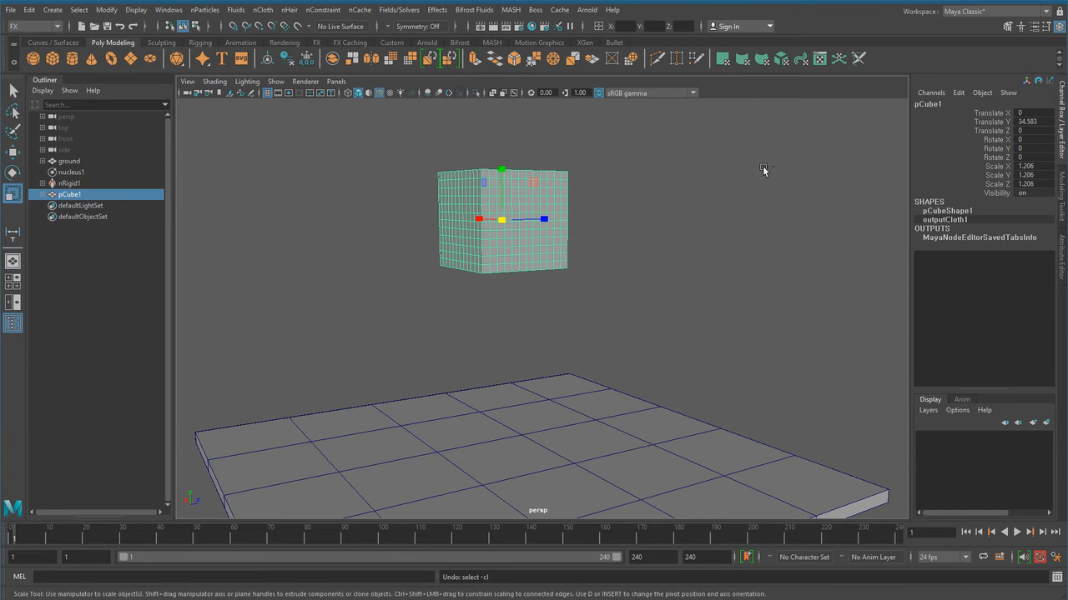
key(ctrl+z)
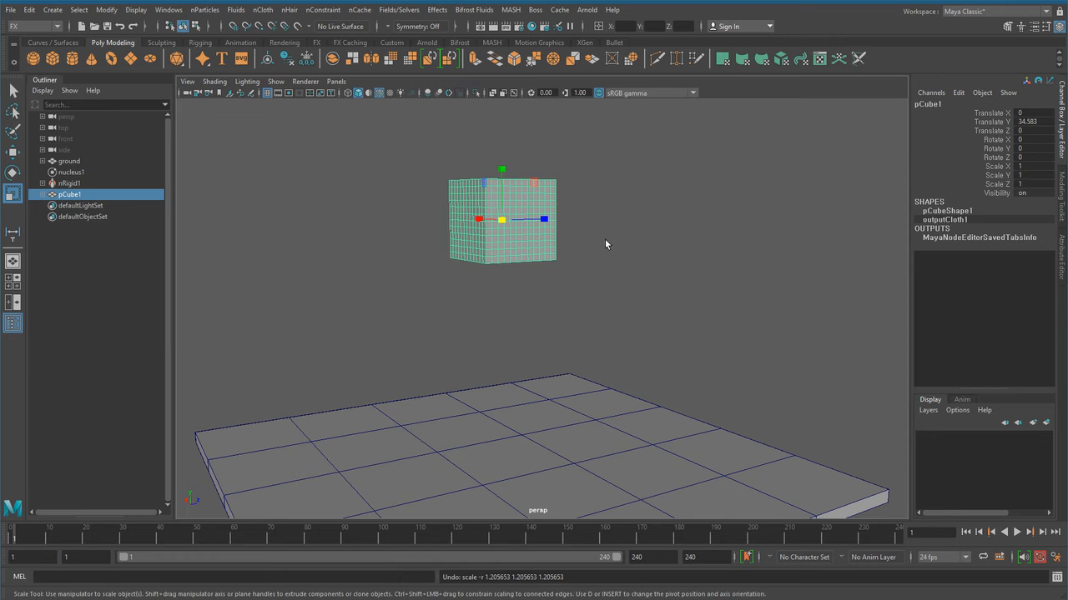
Step: Tilt the cube to about -20.1, -7.5 and -19.1 degrees in X, Y and Z
click(582, 292)
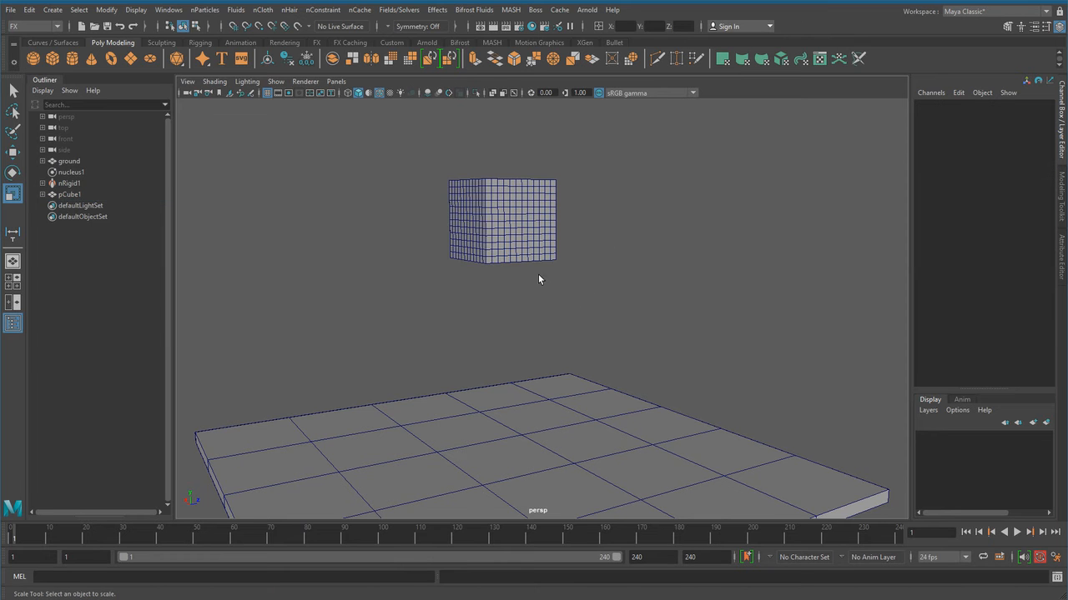
scroll(554, 309, down, 5)
key(w)
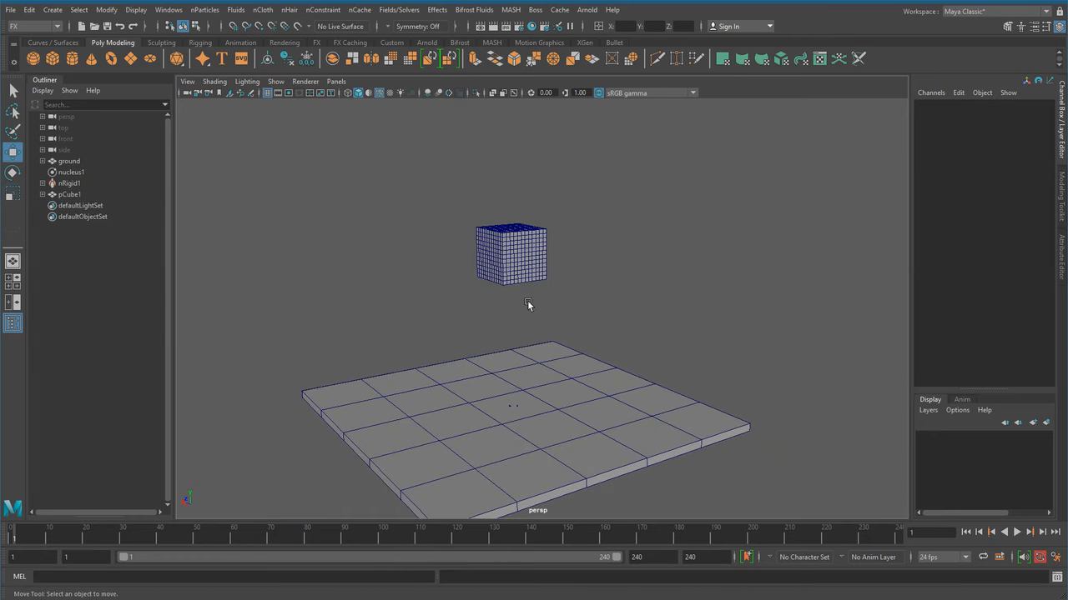
click(525, 257)
key(e)
key(r)
key(e)
drag(511, 236, 497, 256)
alt+drag(517, 324, 524, 319)
alt+right_drag(525, 319, 543, 322)
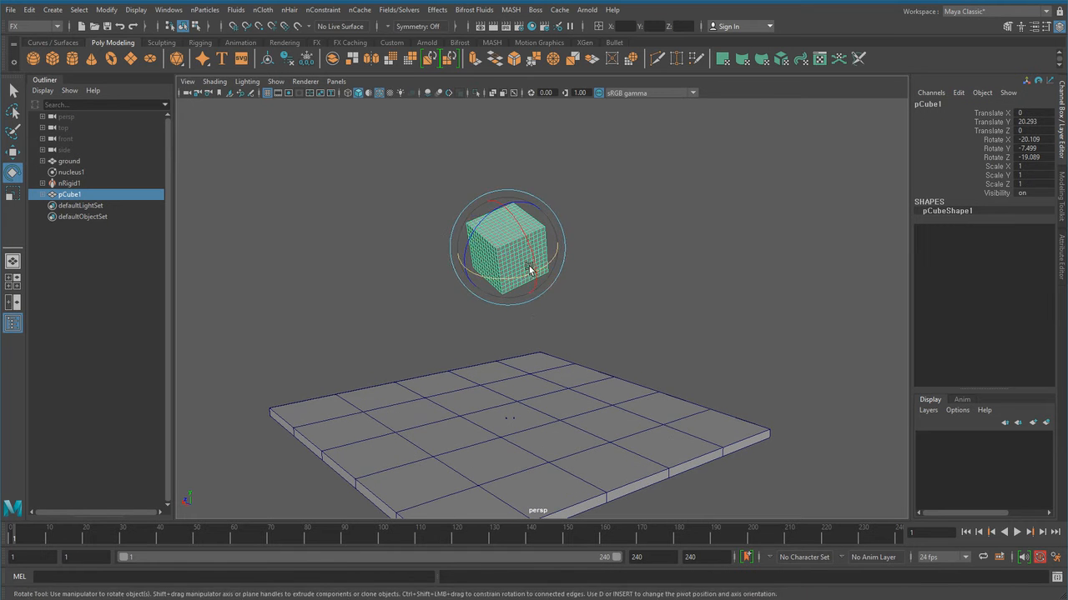
Step: Raise the tilted cube above the ground to a Translate Y of about 23
key(w)
drag(509, 196, 502, 164)
alt+right_drag(472, 278, 506, 293)
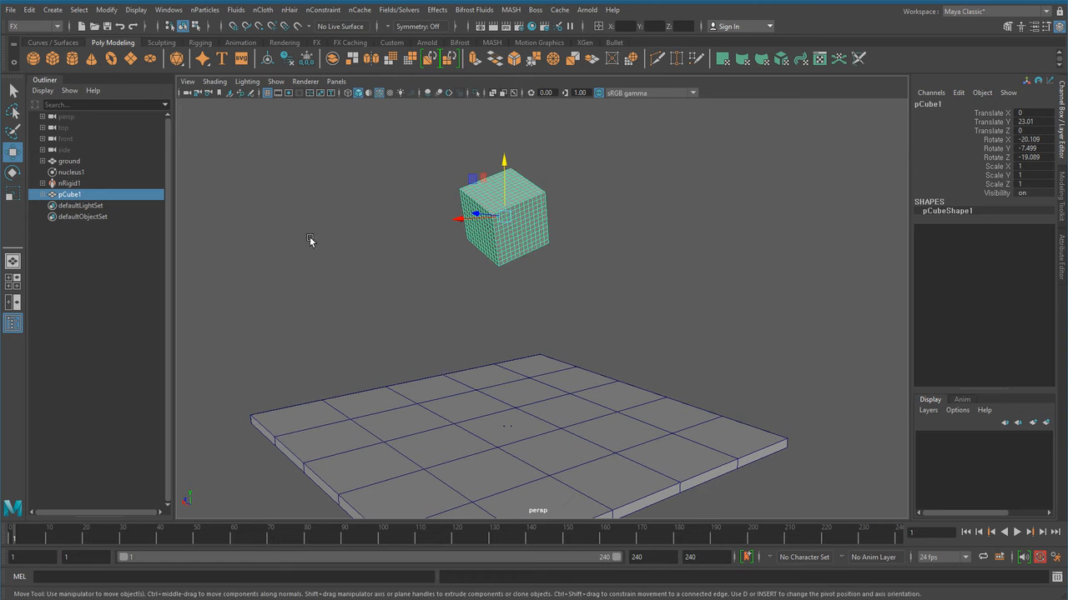
Step: Turn the cube into an nCloth object and select its nCloth node
click(262, 12)
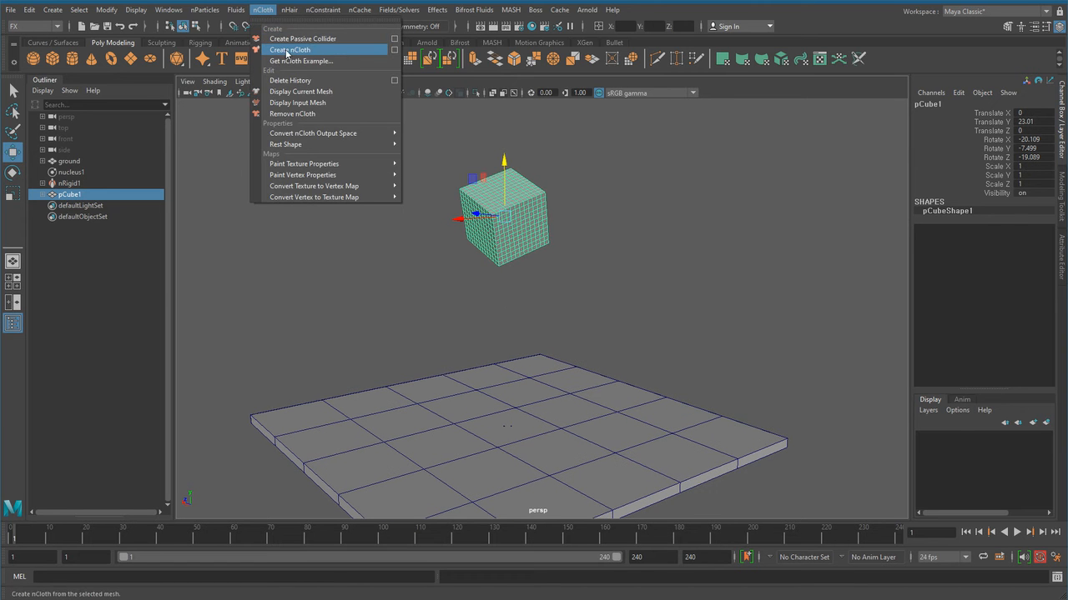
click(303, 50)
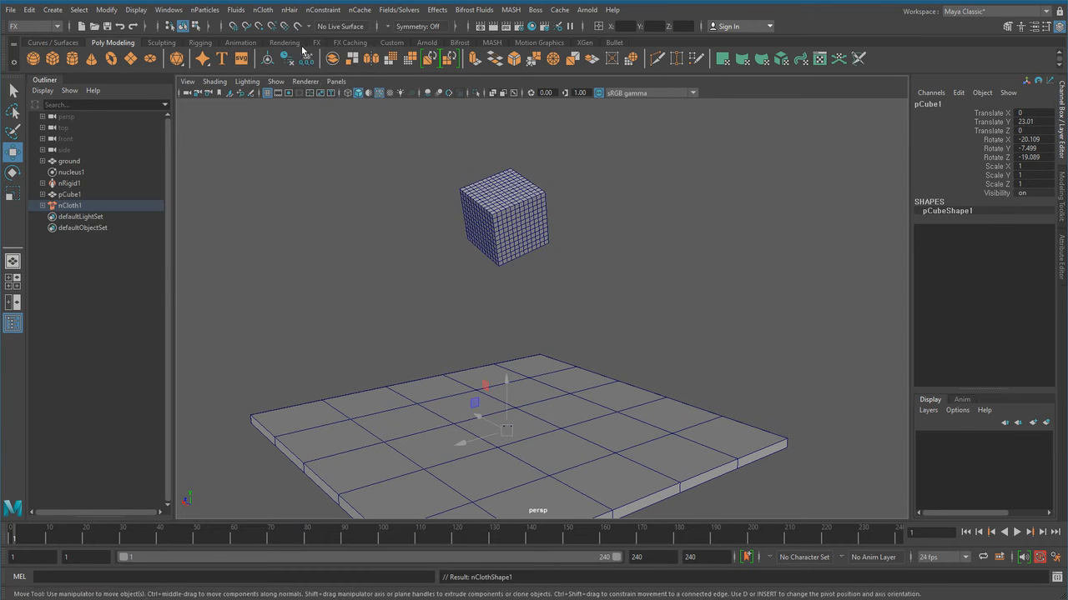
click(219, 249)
click(70, 206)
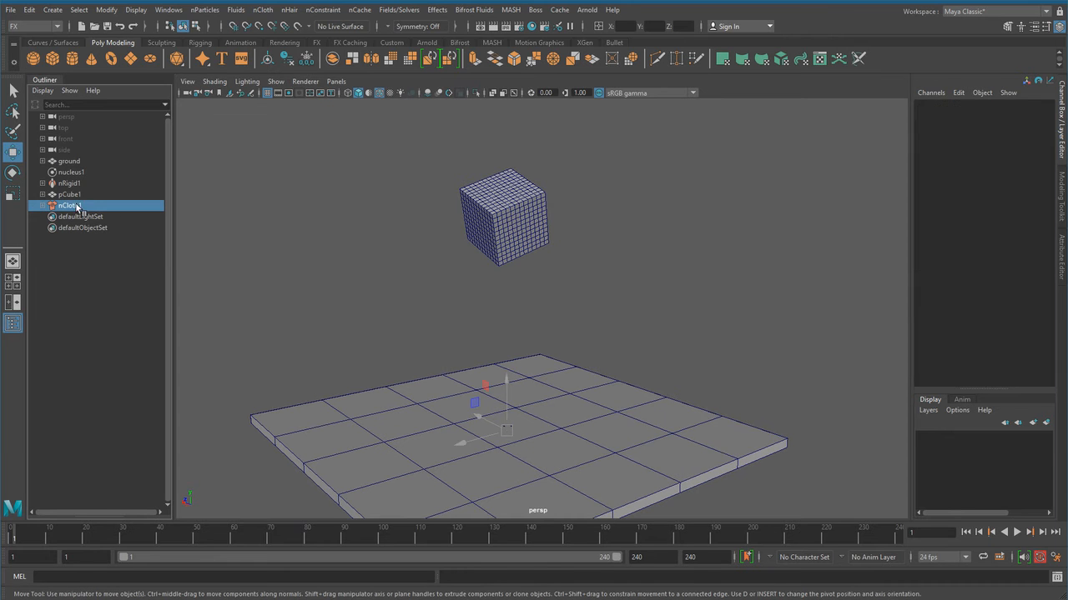
Step: Play the nCloth simulation and examine up close how the cube lands and folds on the ground
alt+drag(492, 308, 584, 450)
click(1018, 533)
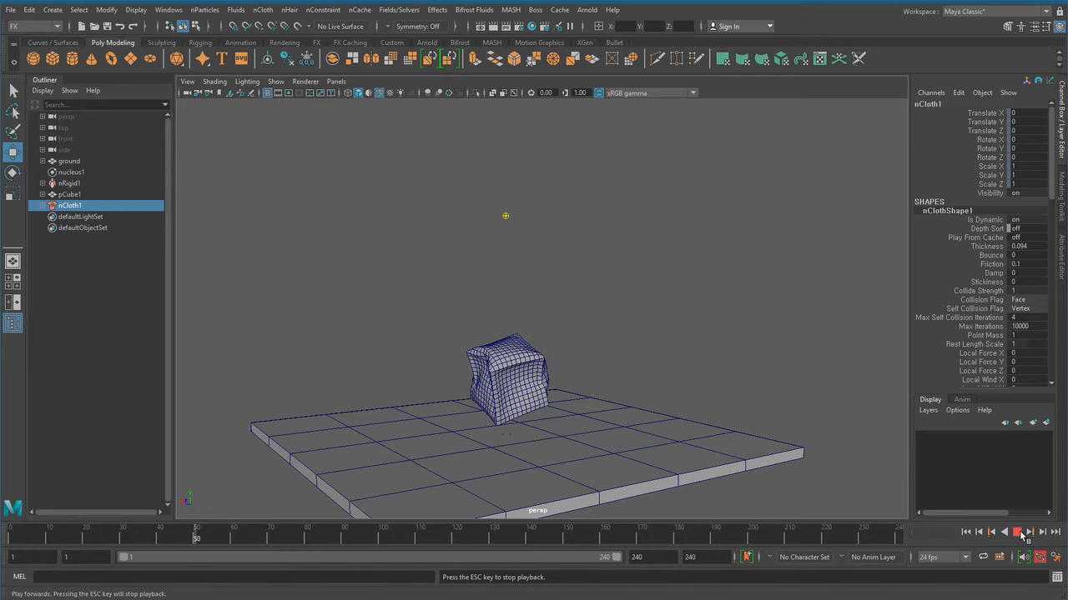
scroll(651, 475, up, 3)
alt+drag(650, 480, 582, 484)
alt+right_drag(581, 485, 605, 458)
alt+middle_drag(517, 450, 505, 422)
alt+drag(506, 423, 596, 410)
alt+middle_drag(591, 448, 692, 407)
alt+right_drag(565, 420, 577, 426)
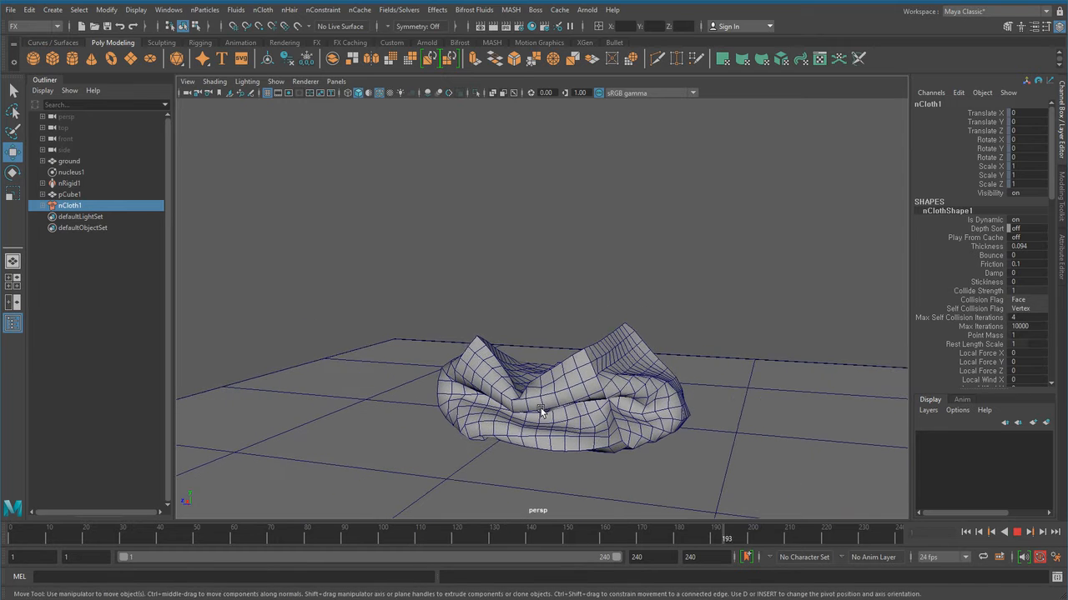
Step: Watch the looping simulation from farther away and from other angles to examine the fall and the collapse
alt+right_drag(770, 405, 479, 365)
alt+middle_drag(479, 364, 470, 442)
alt+drag(533, 462, 672, 423)
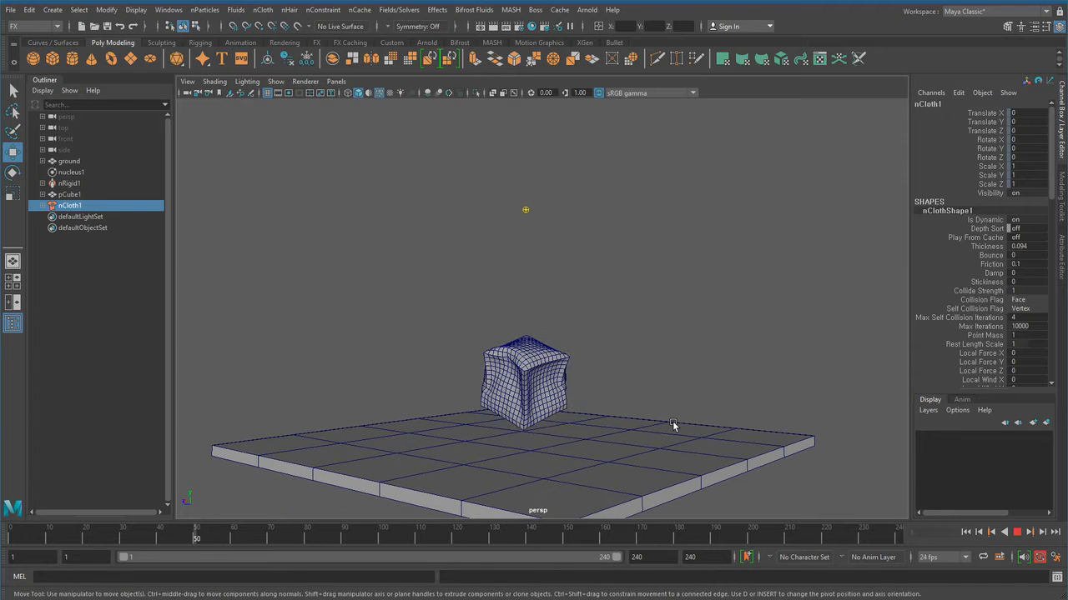
alt+drag(480, 459, 515, 488)
alt+right_drag(514, 487, 538, 504)
alt+middle_drag(537, 503, 535, 428)
alt+drag(535, 428, 545, 450)
alt+right_drag(545, 449, 598, 462)
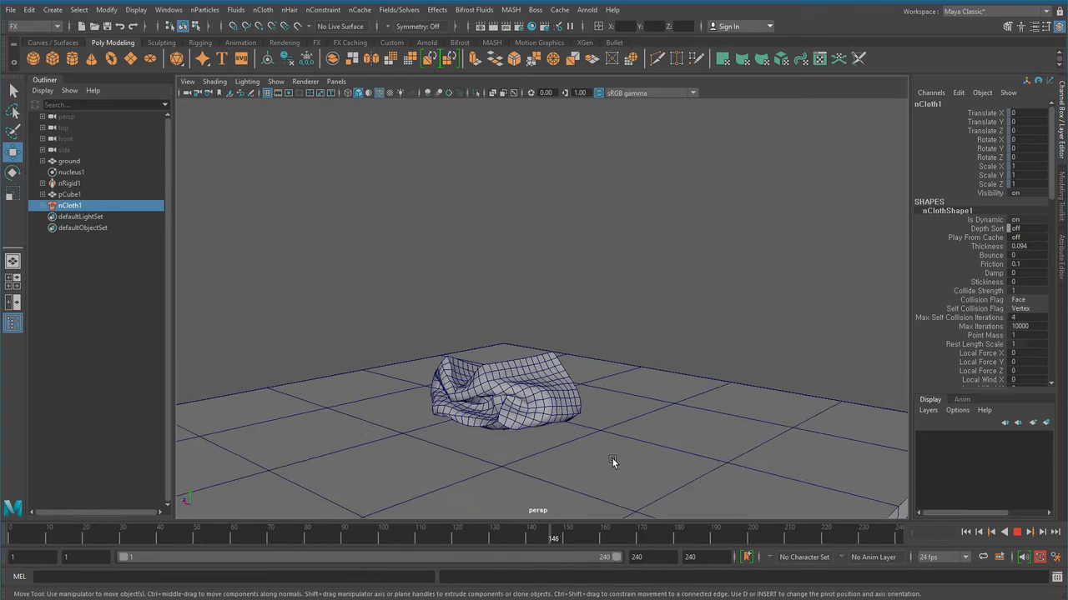
alt+middle_drag(598, 462, 630, 469)
Step: Restart the simulation, stop it at frame 162 and examine the cloth from several sides
click(986, 535)
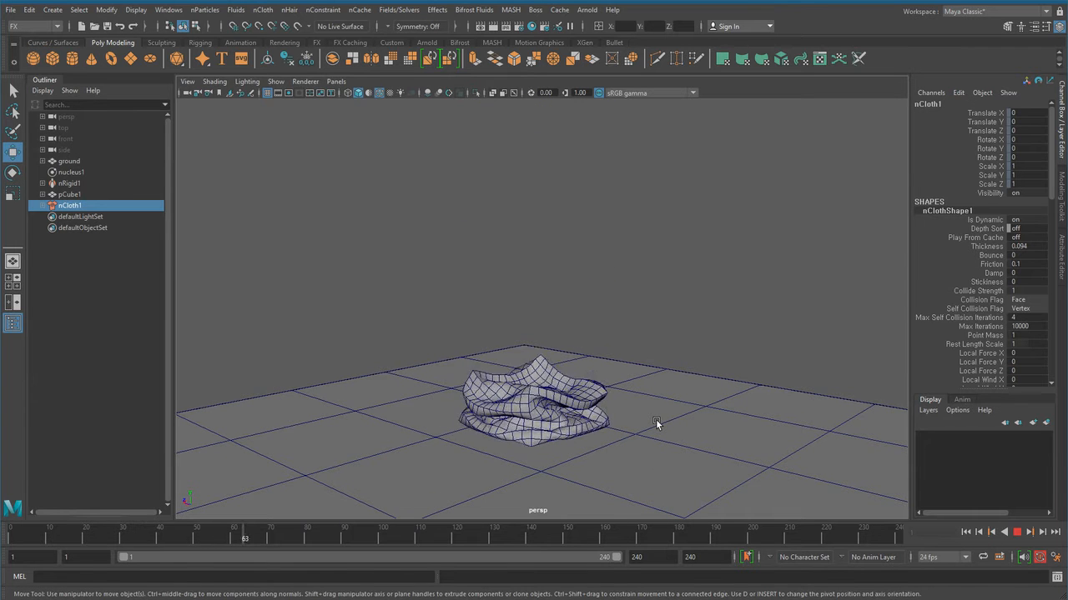
click(1017, 532)
key(w)
alt+drag(558, 456, 605, 409)
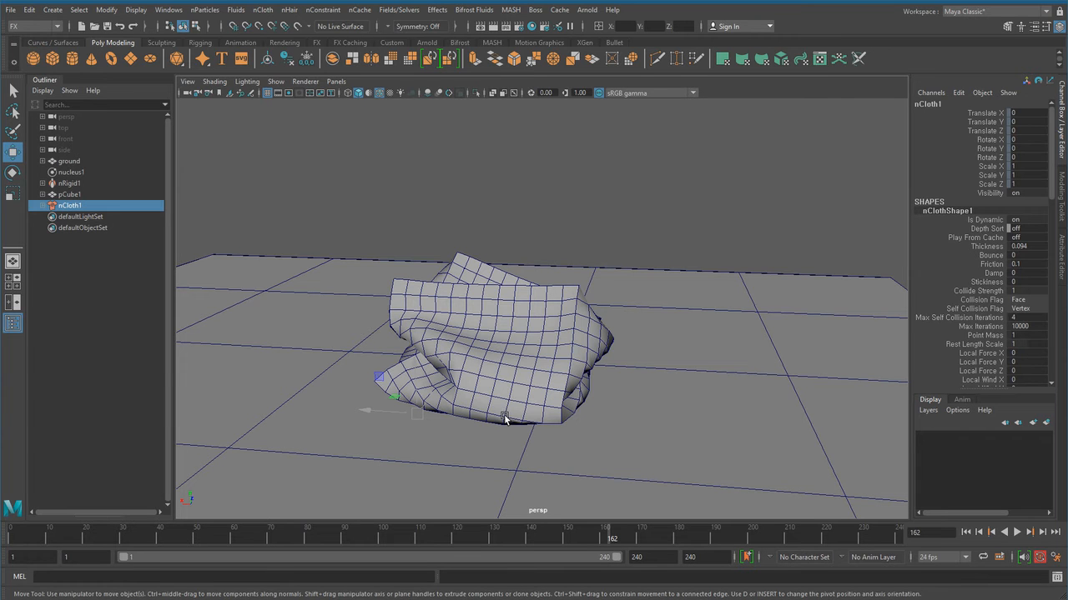
alt+drag(700, 387, 441, 410)
alt+right_drag(441, 410, 519, 461)
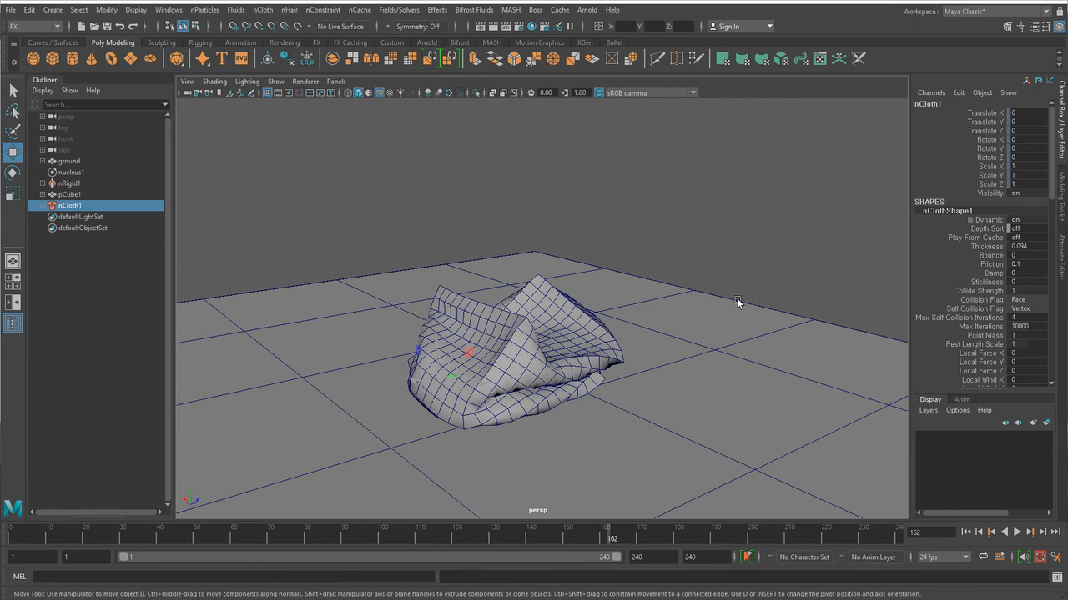
Step: Replay the simulation from the first frame and examine the cube's impact with the whole ground area in sight
click(966, 534)
click(1017, 532)
alt+middle_drag(540, 340, 561, 388)
scroll(557, 385, down, 1)
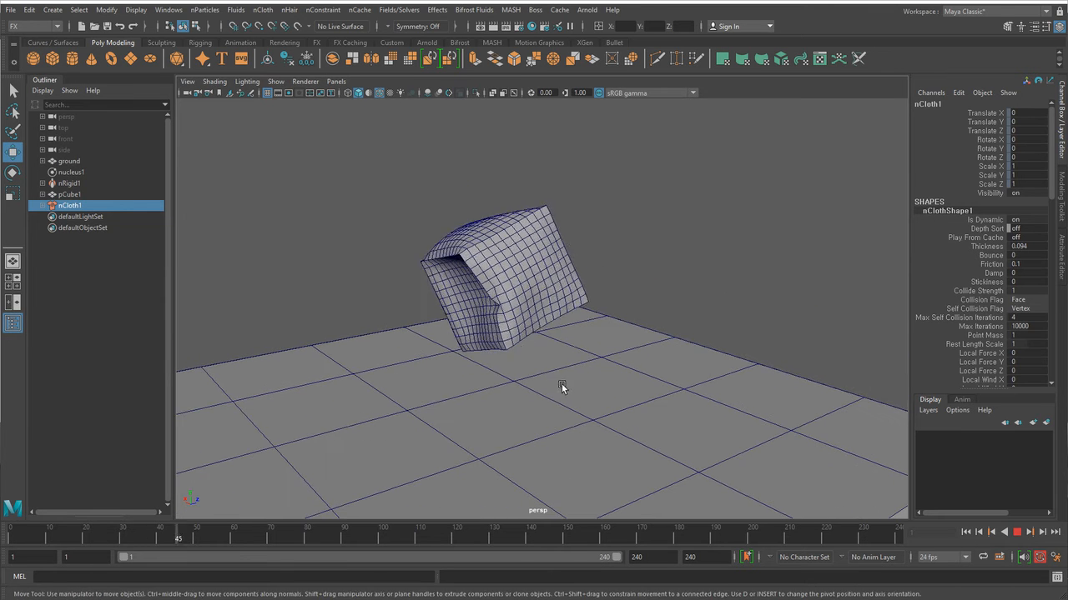
mouse_move(596, 416)
alt+mouse_down()
mouse_move(546, 392)
mouse_move(603, 400)
alt+mouse_up()
click(965, 533)
scroll(593, 376, down, 3)
scroll(579, 395, up, 1)
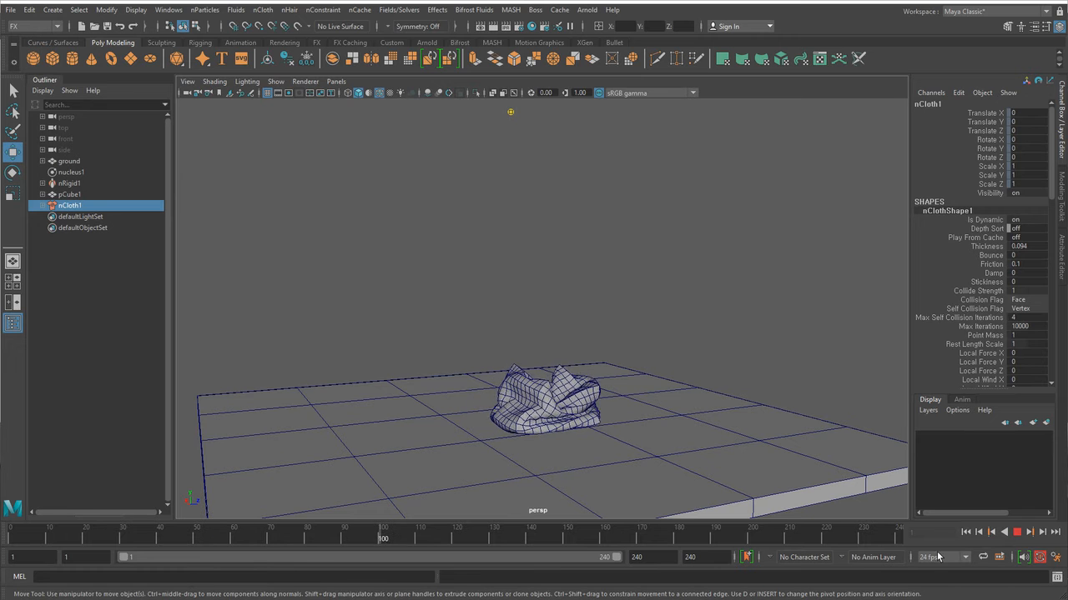
Step: Run the simulation from the start once more, stop it at frame 101 and examine the folds up close
click(967, 533)
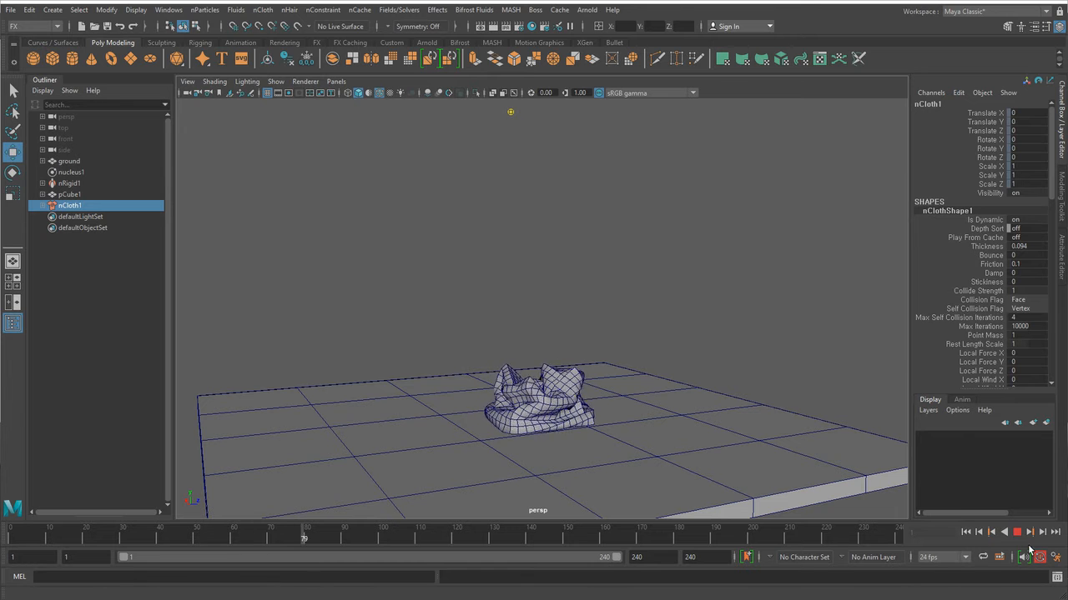
click(1017, 533)
alt+drag(634, 401, 534, 450)
alt+right_drag(534, 451, 696, 474)
alt+middle_drag(696, 474, 600, 421)
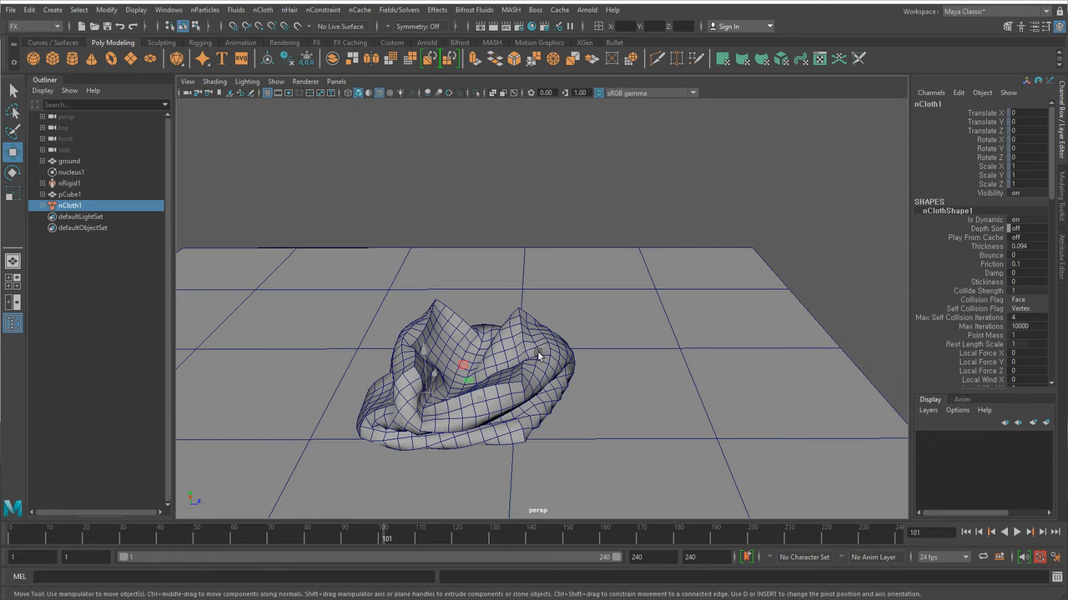
Step: Return the timeline to frame 1 with the cube and the whole ground in sight
click(965, 532)
alt+right_drag(659, 377, 400, 374)
alt+drag(399, 374, 298, 368)
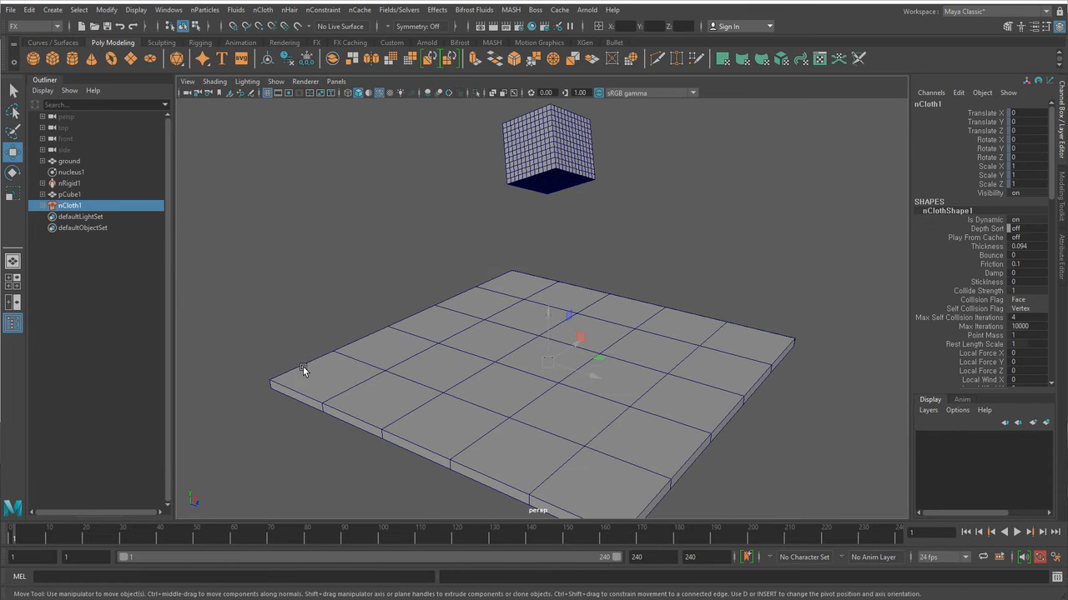
Step: Display the scene in wireframe with the grid shown and examine the grid squares against the ground
click(361, 287)
key(4)
alt+drag(362, 289, 362, 191)
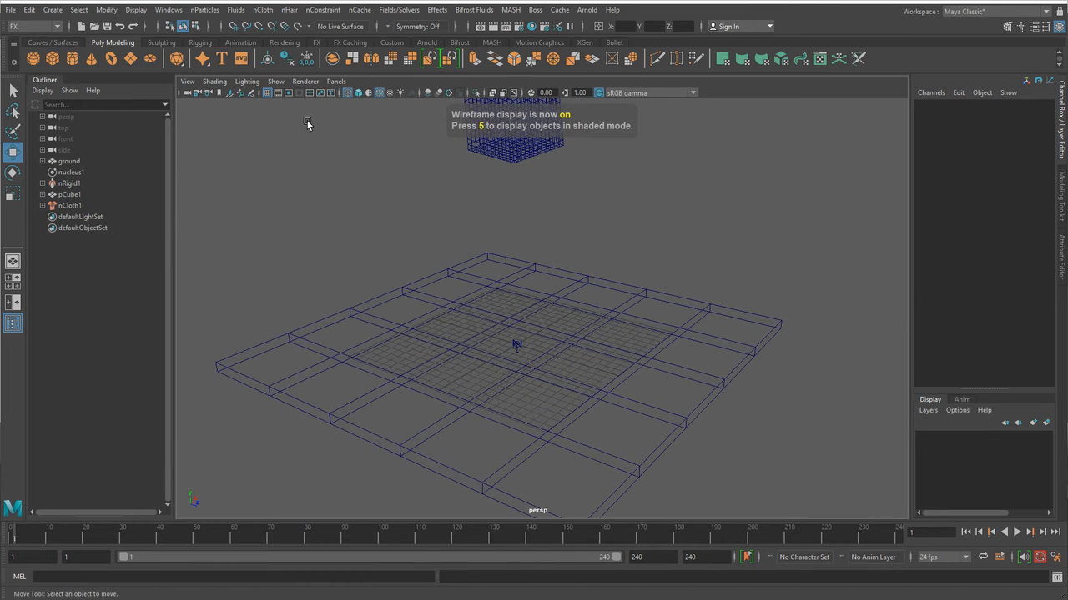
click(268, 93)
alt+drag(425, 238, 519, 418)
alt+middle_drag(519, 418, 555, 309)
alt+right_drag(555, 309, 538, 453)
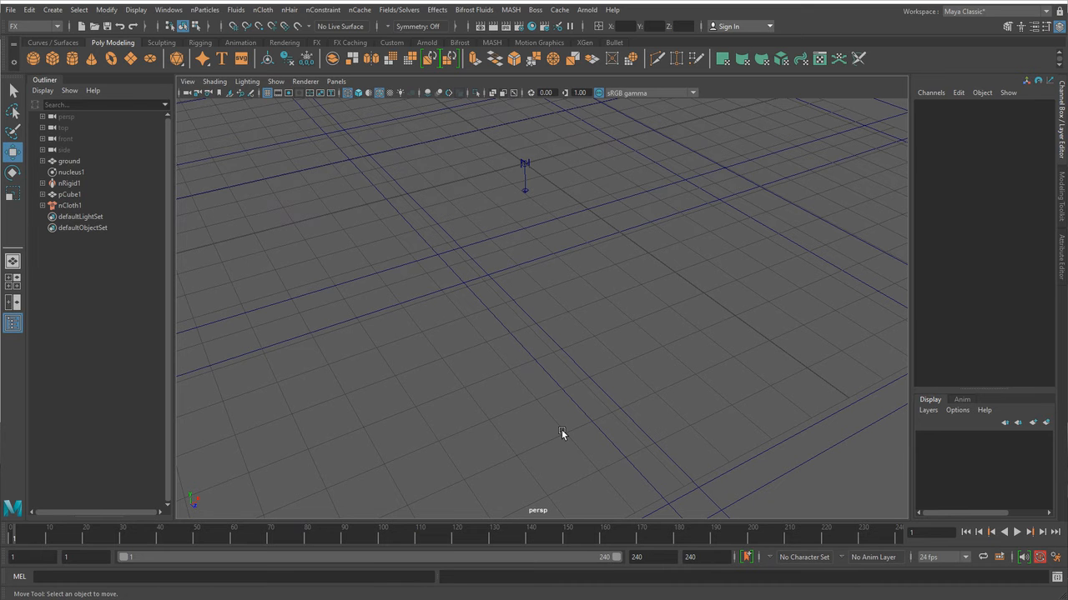
alt+drag(734, 357, 678, 327)
alt+right_drag(678, 331, 478, 395)
alt+drag(477, 396, 809, 515)
Step: Check the Linear working unit options in the general Settings preferences, keep centimeter, and close the preferences without saving
click(1056, 557)
drag(415, 127, 743, 212)
click(556, 307)
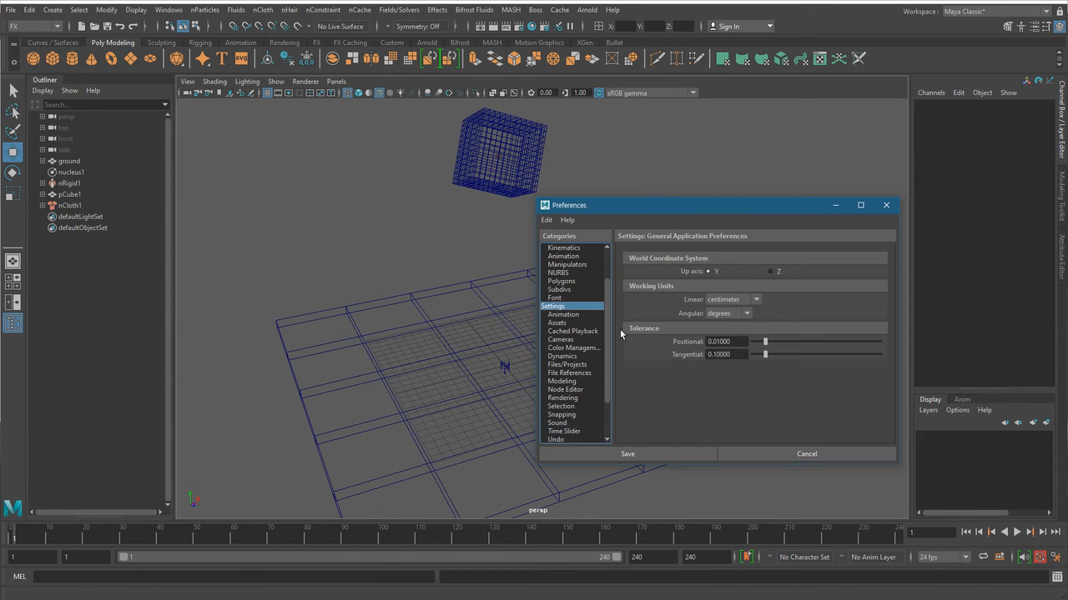
click(732, 301)
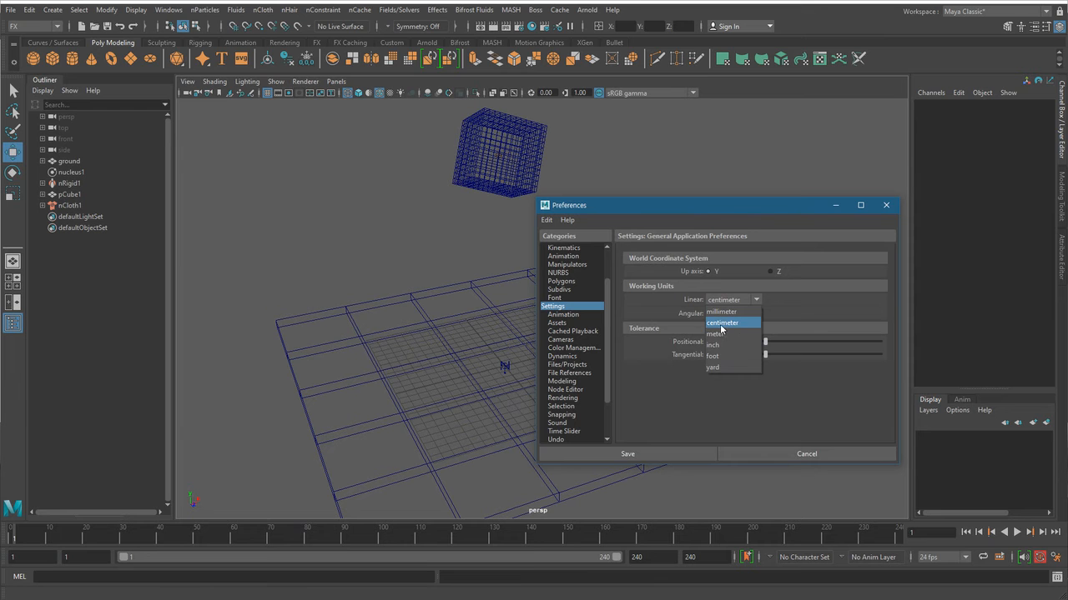
click(719, 322)
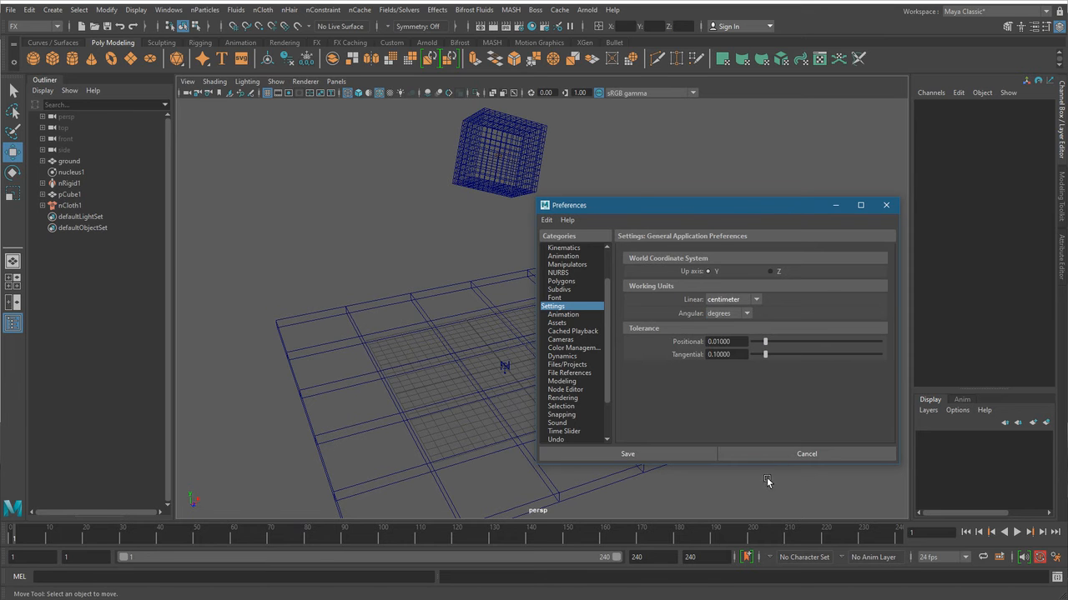
click(798, 457)
Step: Examine the size of the grid squares in relation to the ground and the cube in wireframe
alt+drag(459, 421, 457, 436)
alt+right_drag(456, 436, 561, 435)
alt+middle_drag(561, 436, 563, 365)
alt+right_drag(563, 367, 679, 455)
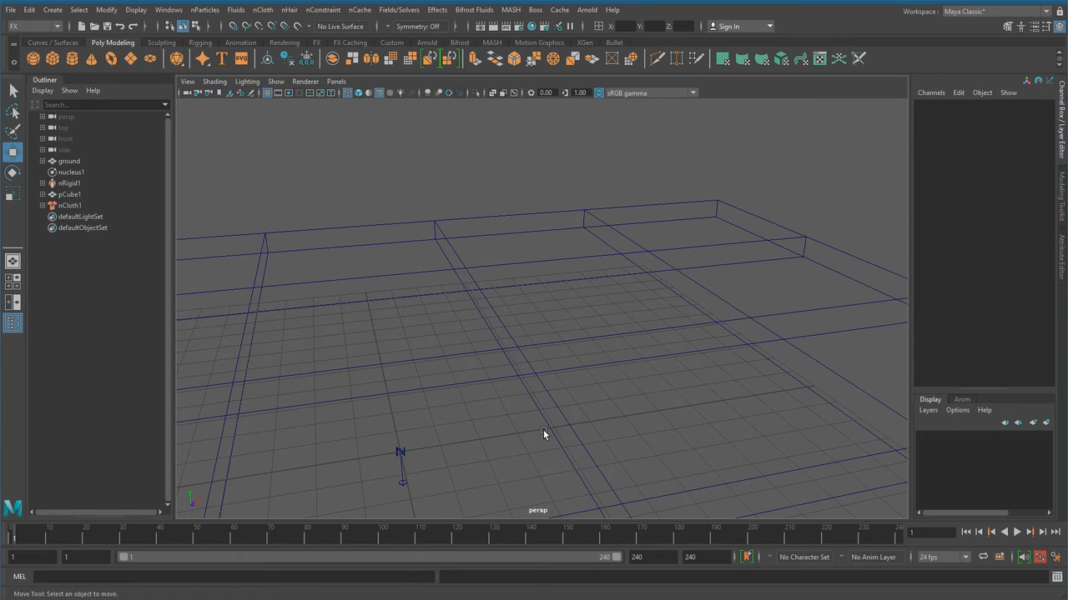
alt+right_drag(699, 407, 485, 346)
alt+middle_drag(542, 142, 597, 279)
alt+right_drag(597, 279, 520, 283)
alt+middle_drag(520, 283, 501, 337)
alt+drag(499, 337, 603, 370)
Step: Select the cube, switch back to shaded display, examine the cube from several angles and deselect it
click(545, 323)
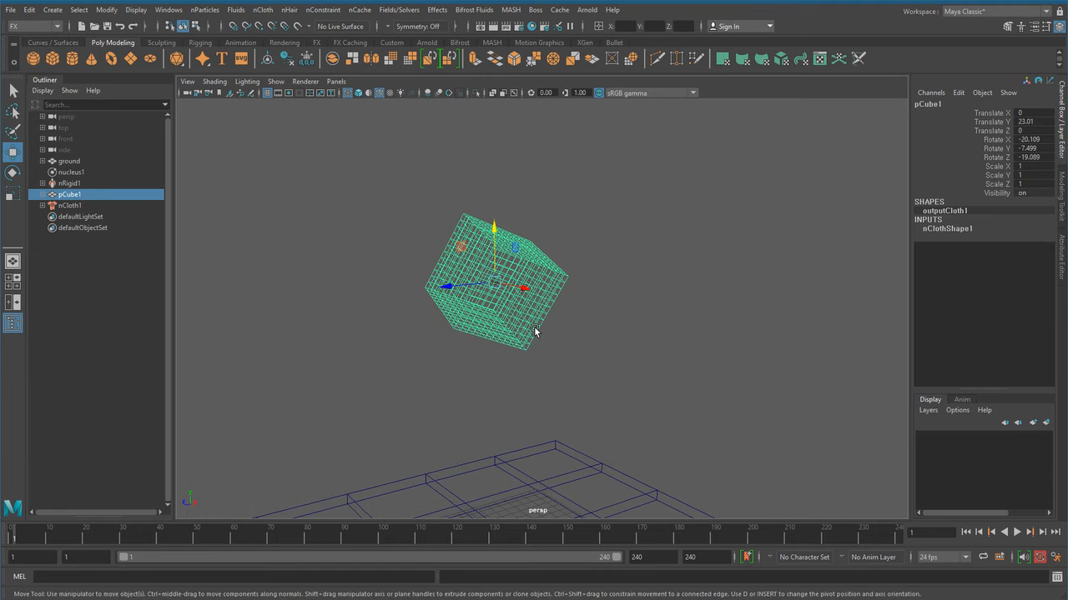
key(5)
alt+drag(559, 340, 429, 341)
alt+right_drag(428, 341, 565, 375)
alt+drag(566, 379, 545, 425)
alt+right_drag(546, 425, 579, 393)
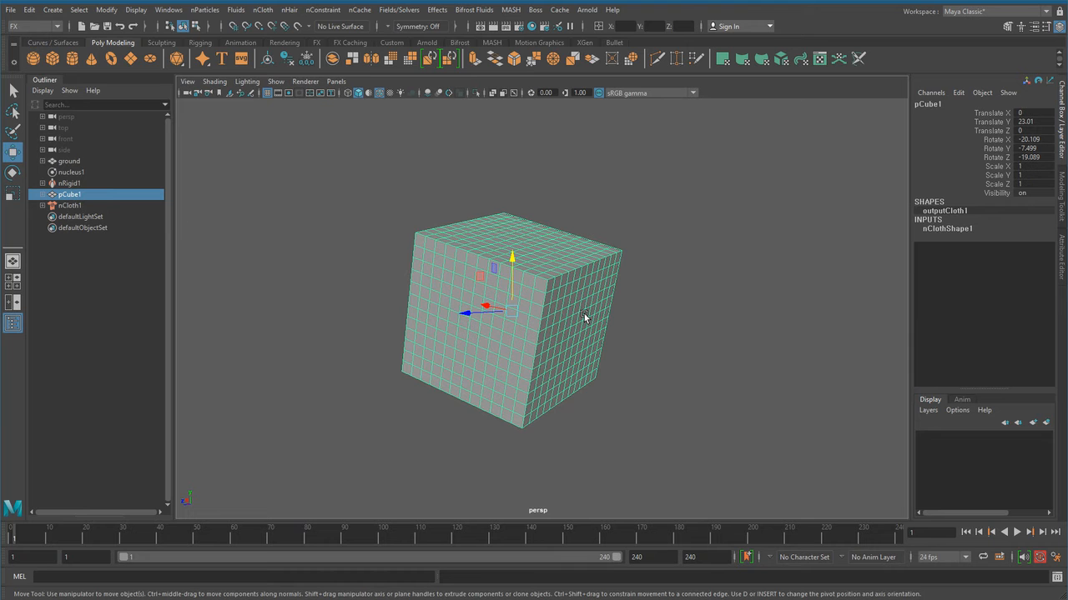
alt+drag(592, 324, 413, 333)
click(414, 333)
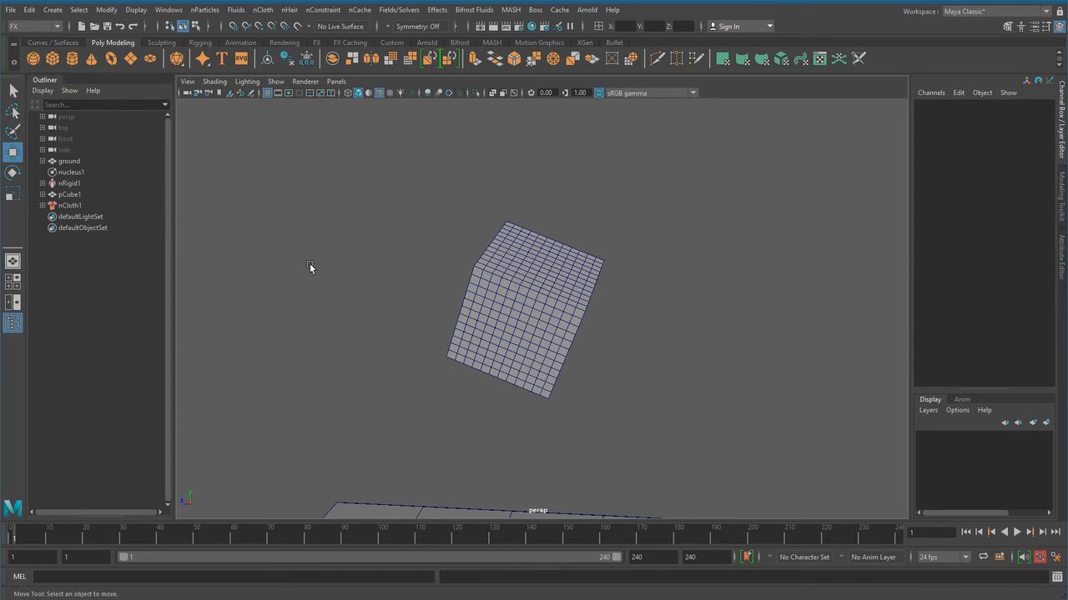
Step: Place a distance measurement about 31.1 cm long beside the cube with the Distance Tool
click(59, 10)
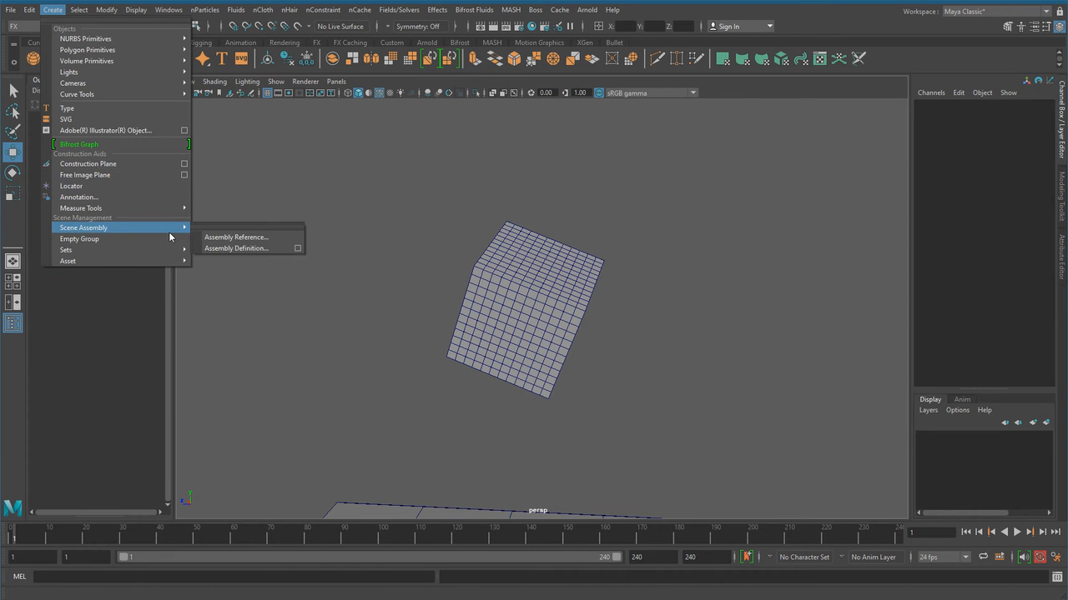
mouse_move(168, 211)
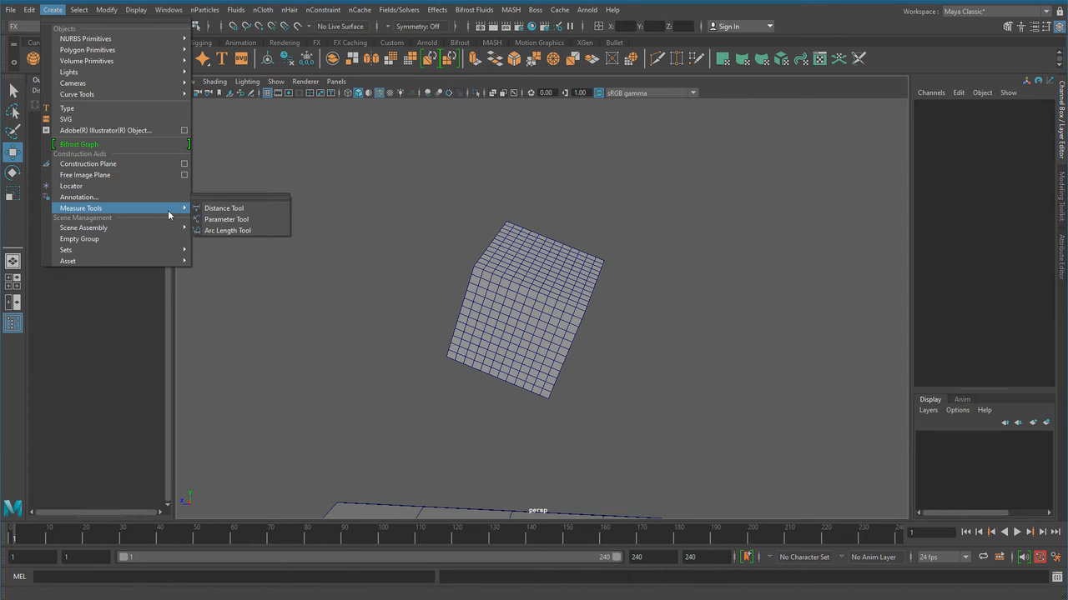
click(244, 210)
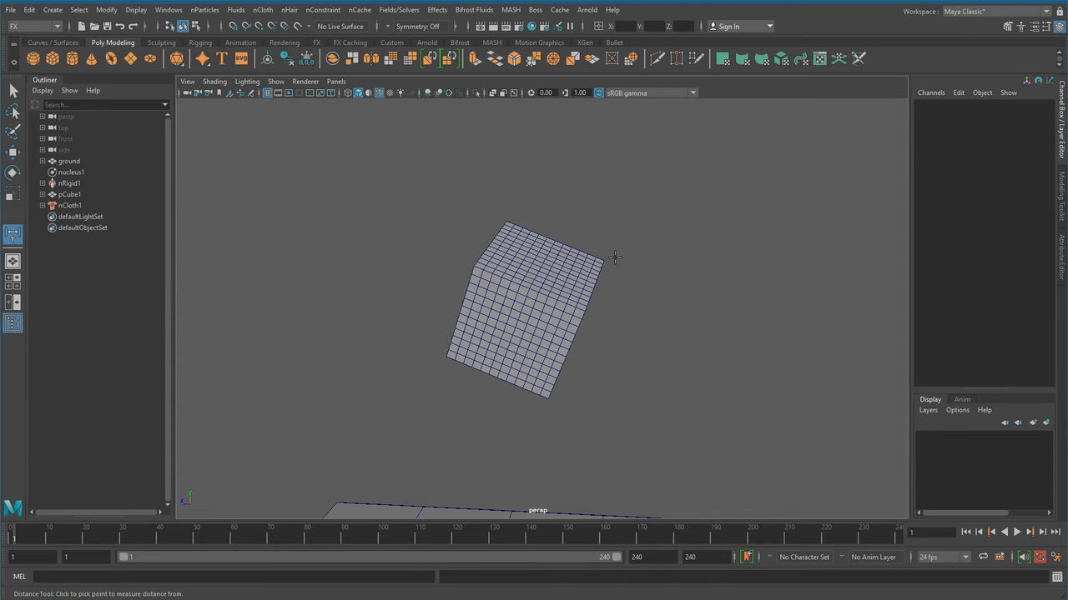
alt+right_drag(639, 350, 451, 380)
alt+middle_drag(451, 380, 447, 334)
alt+drag(447, 334, 496, 330)
click(554, 268)
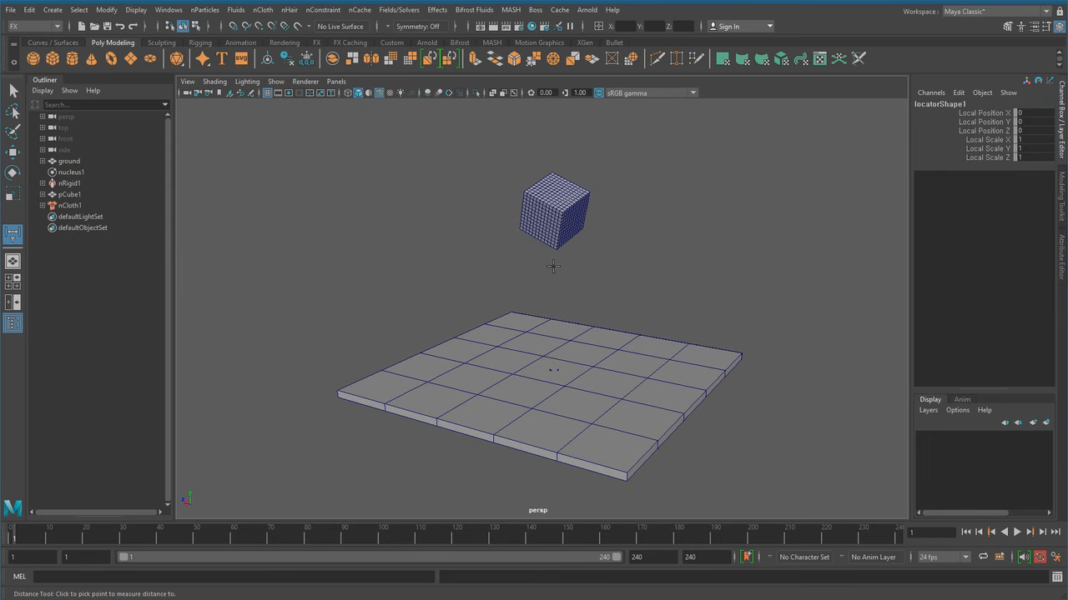
click(676, 259)
key(w)
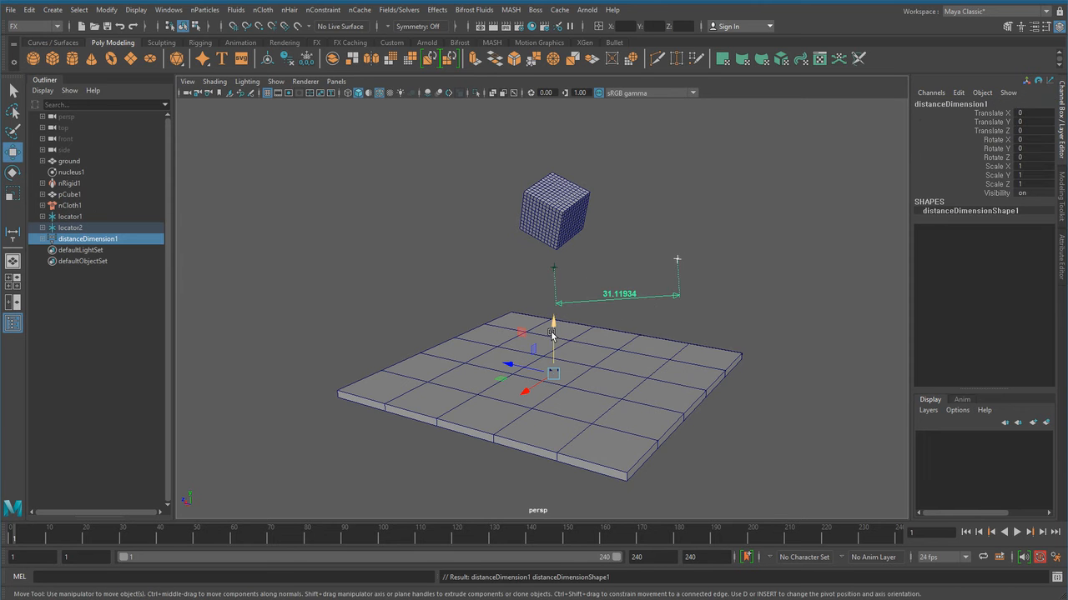
Step: Snap the first locator of the distance measurement onto a top corner vertex of the cube using point snapping
scroll(436, 367, up, 5)
click(682, 290)
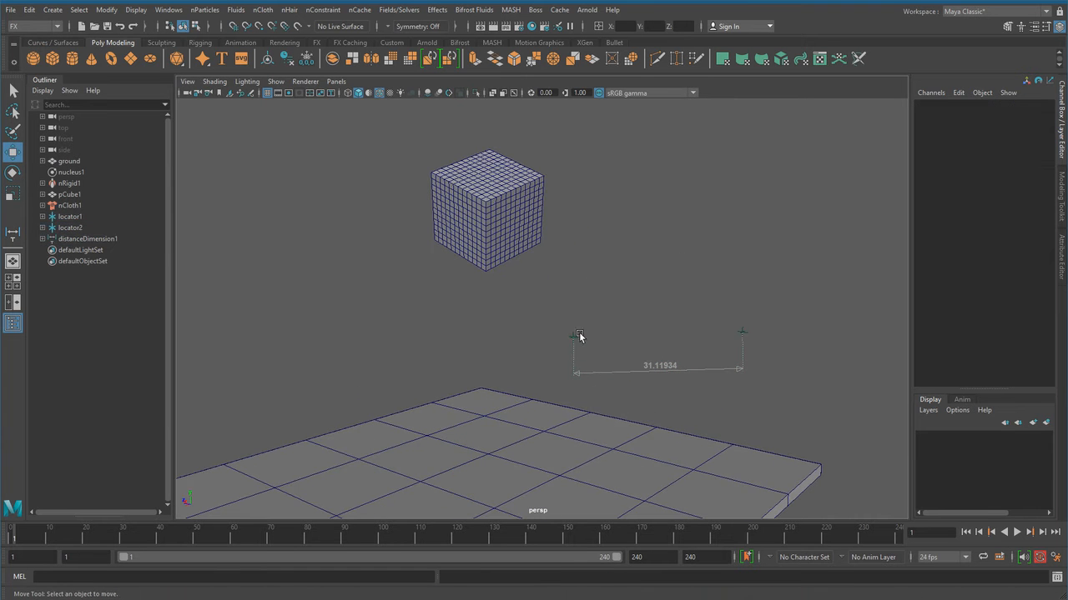
click(574, 337)
alt+drag(554, 338, 546, 389)
click(613, 368)
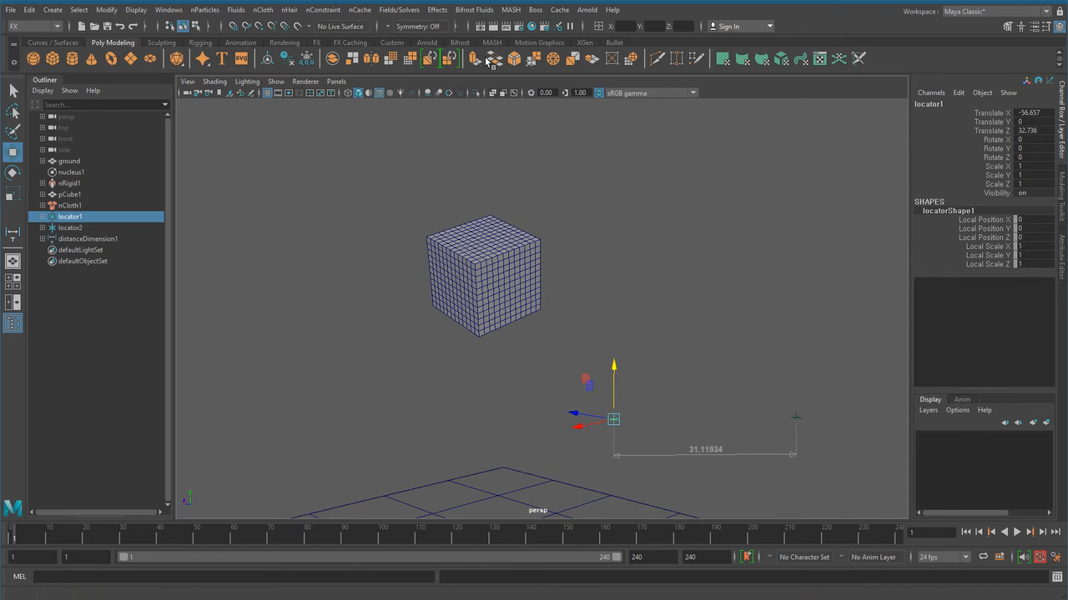
click(259, 26)
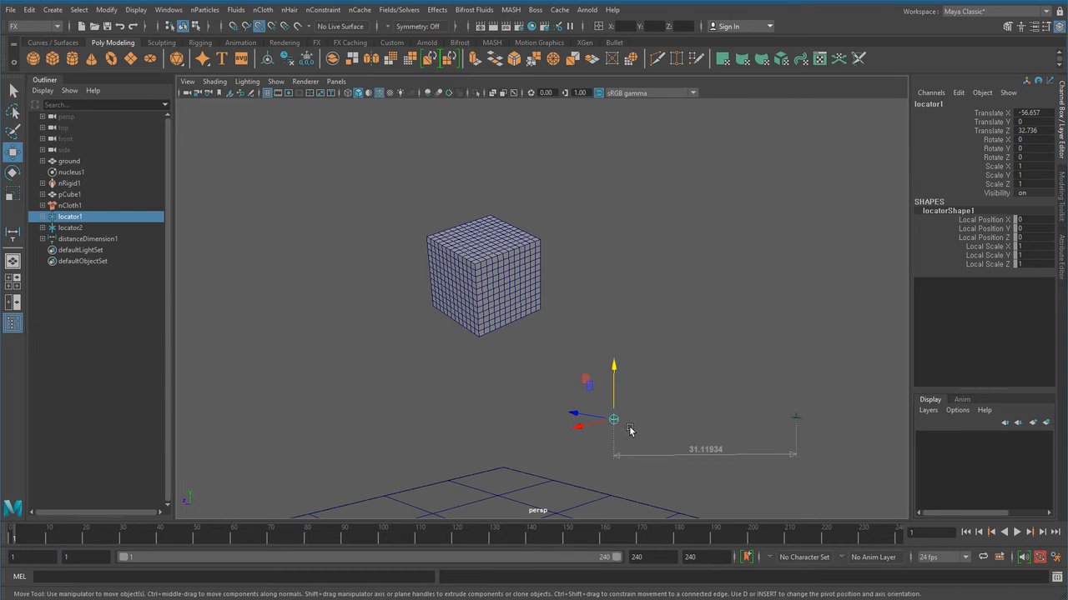
drag(613, 421, 546, 241)
Step: Snap the second locator onto the adjacent top corner of the cube and examine the edge's length measurement
alt+drag(579, 322, 658, 325)
click(672, 419)
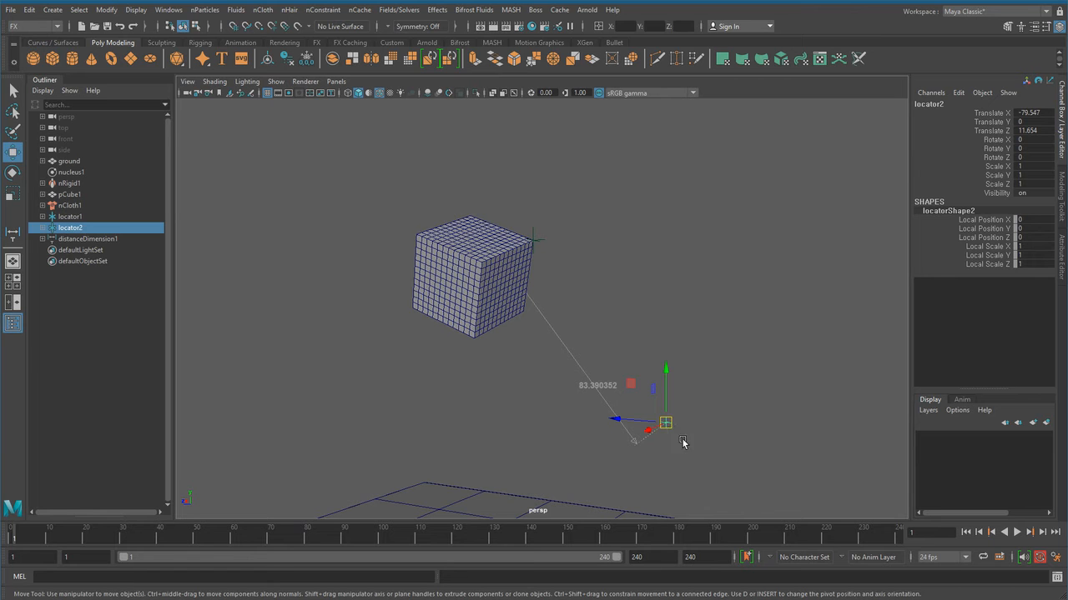
key(v)
drag(667, 425, 471, 215)
alt+drag(556, 256, 622, 365)
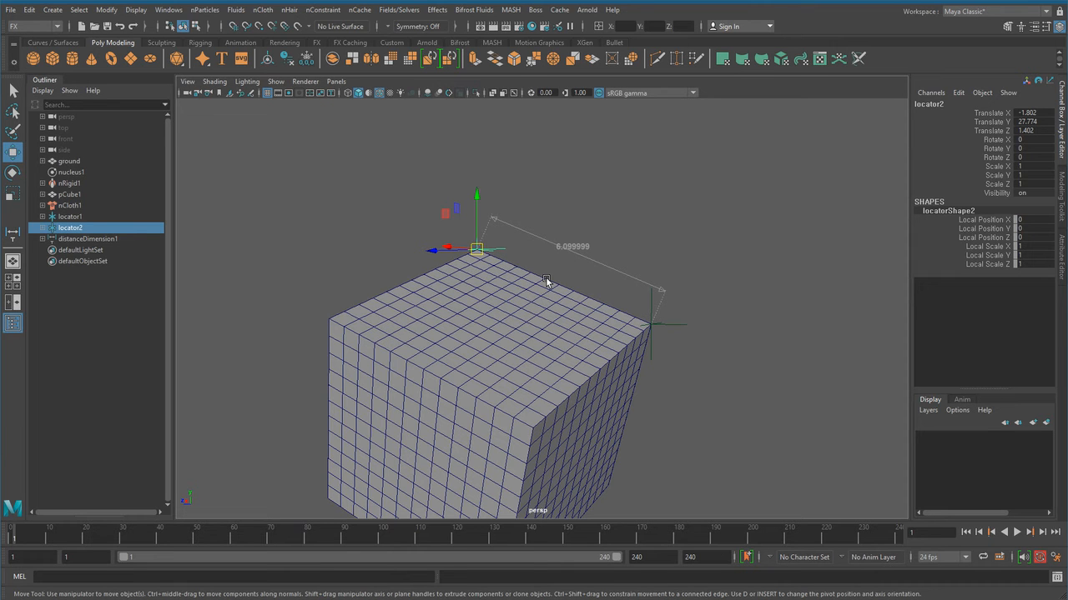
alt+drag(584, 336, 526, 246)
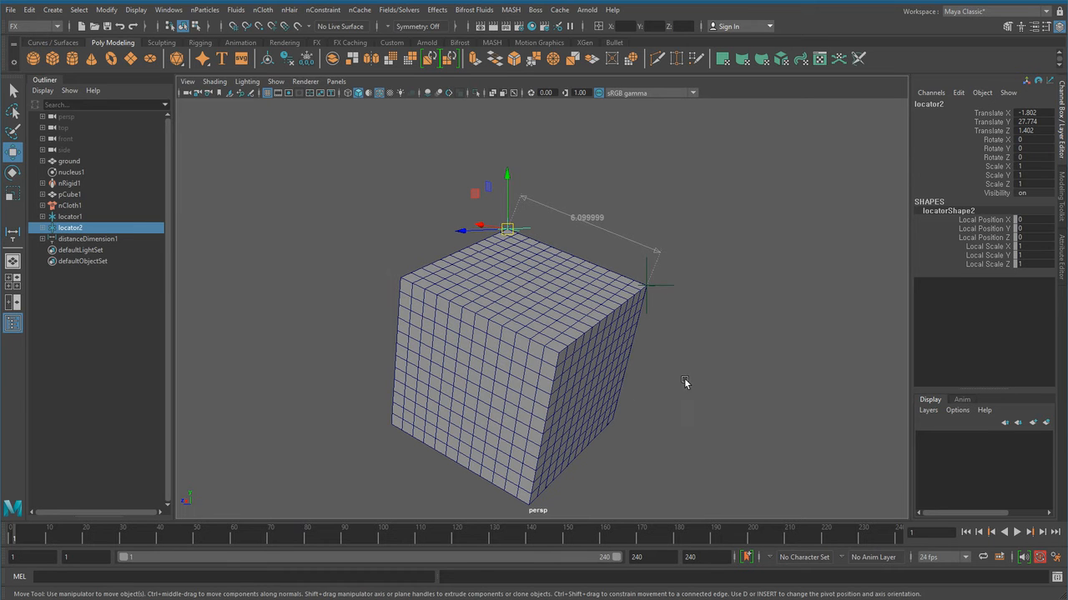
Step: Play the cloth simulation with the whole ground in view, stop it and return to the first frame
scroll(520, 393, down, 6)
alt+middle_drag(554, 388, 560, 325)
scroll(624, 345, down, 3)
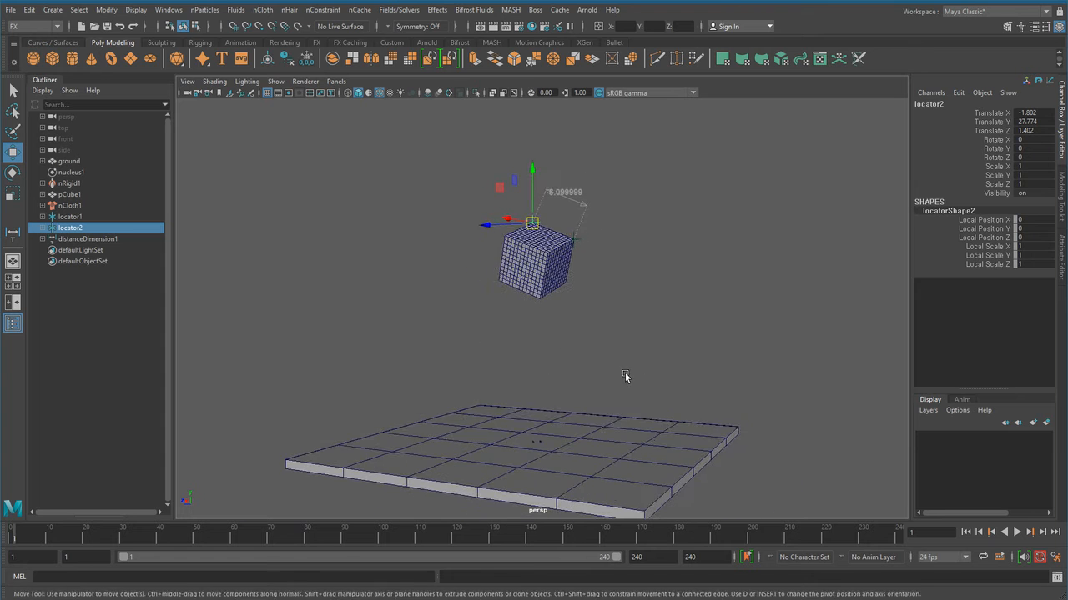
alt+drag(636, 369, 574, 355)
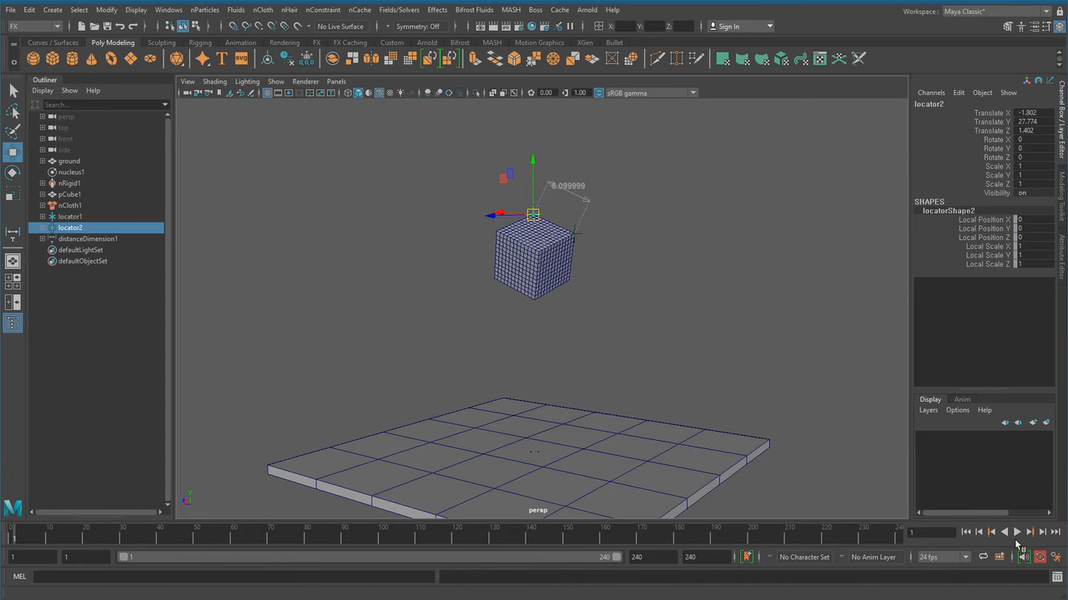
click(1016, 532)
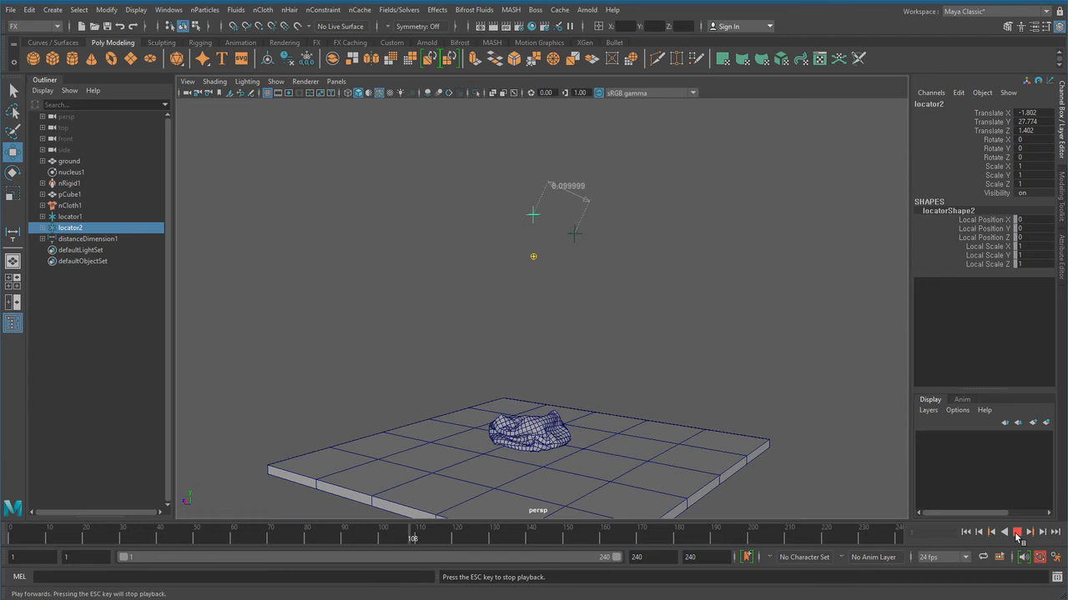
click(1016, 532)
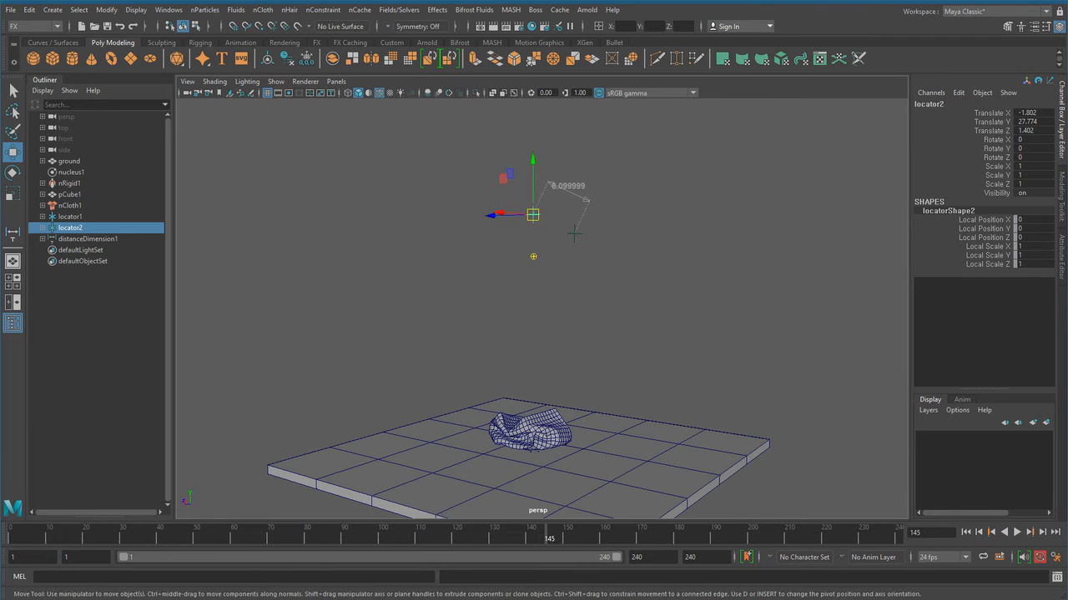
click(966, 532)
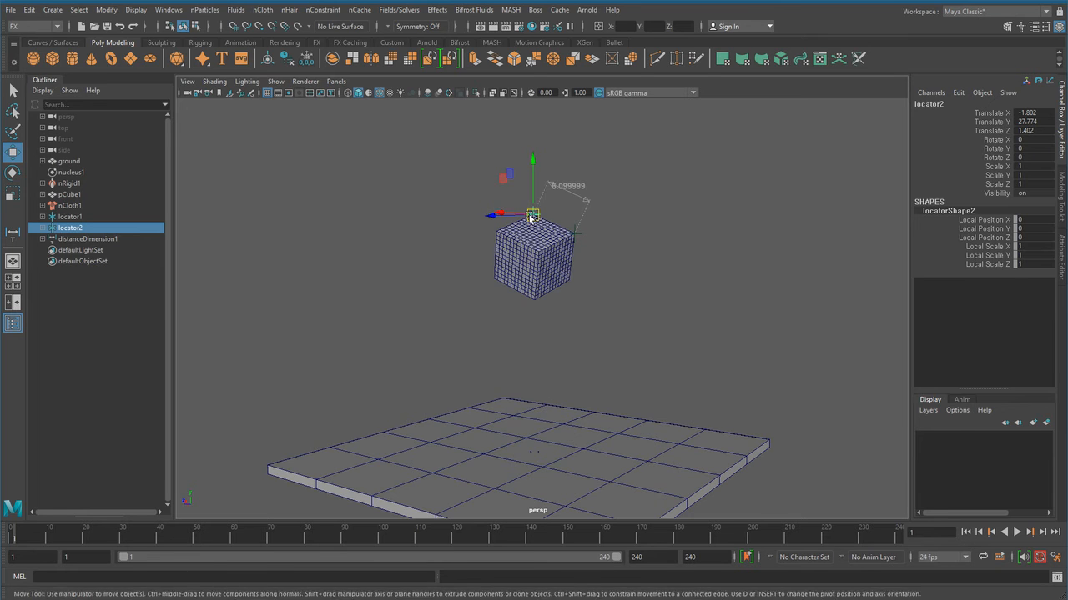
Step: Deselect the locator, select nucleus1 and show the Scale Attributes in its full attribute settings
scroll(591, 308, up, 3)
scroll(622, 300, up, 3)
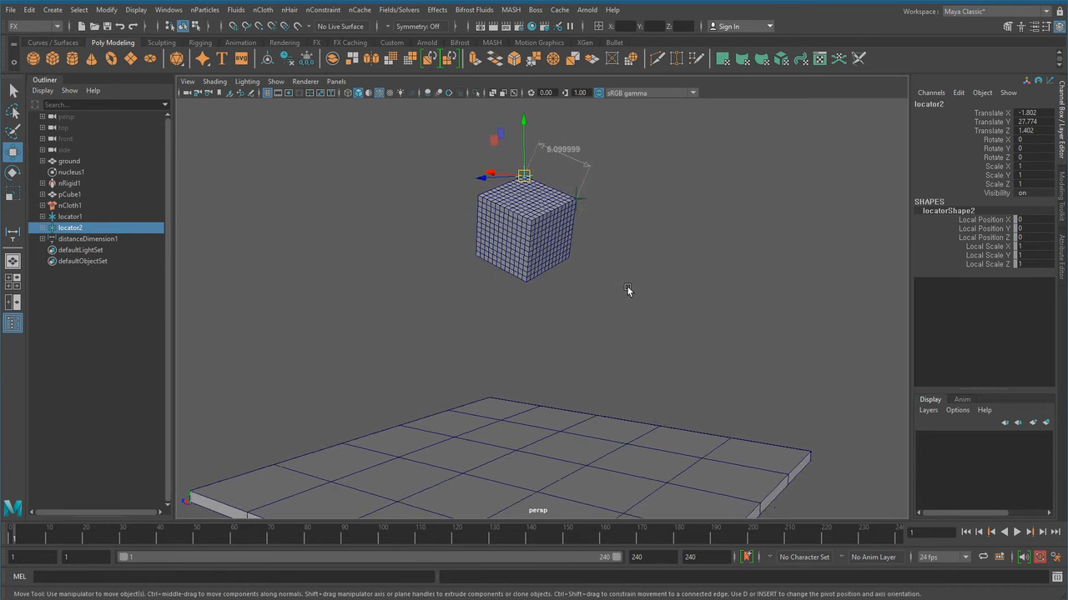
click(639, 277)
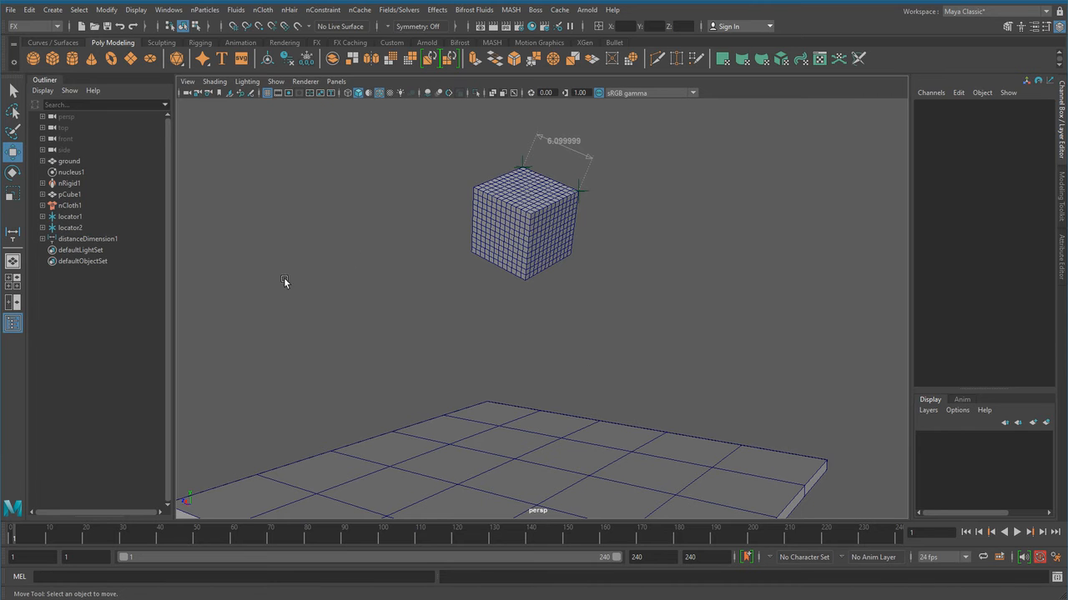
click(80, 173)
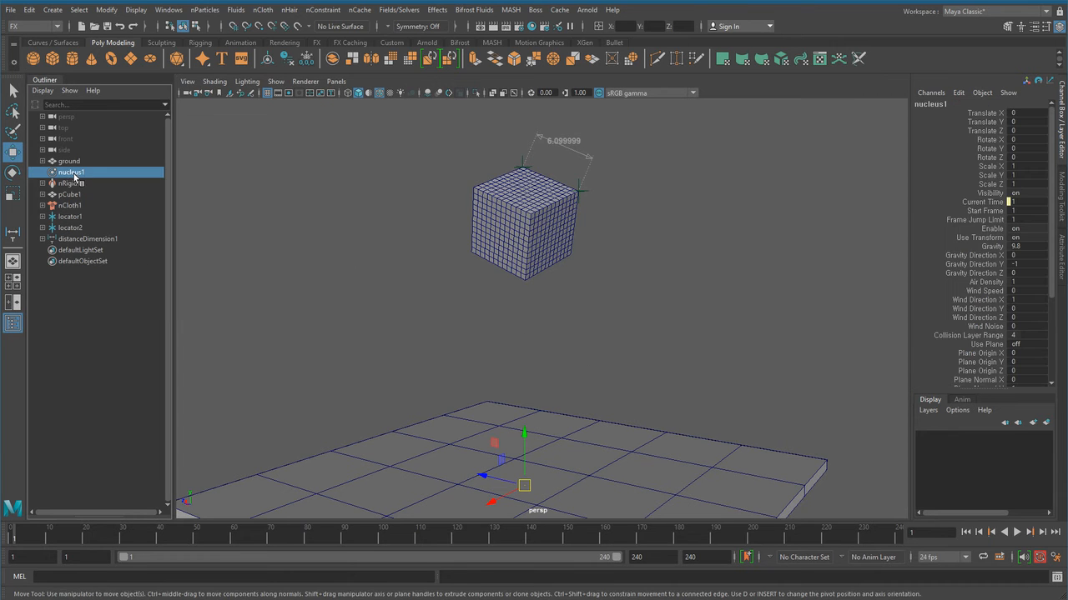
key(ctrl+a)
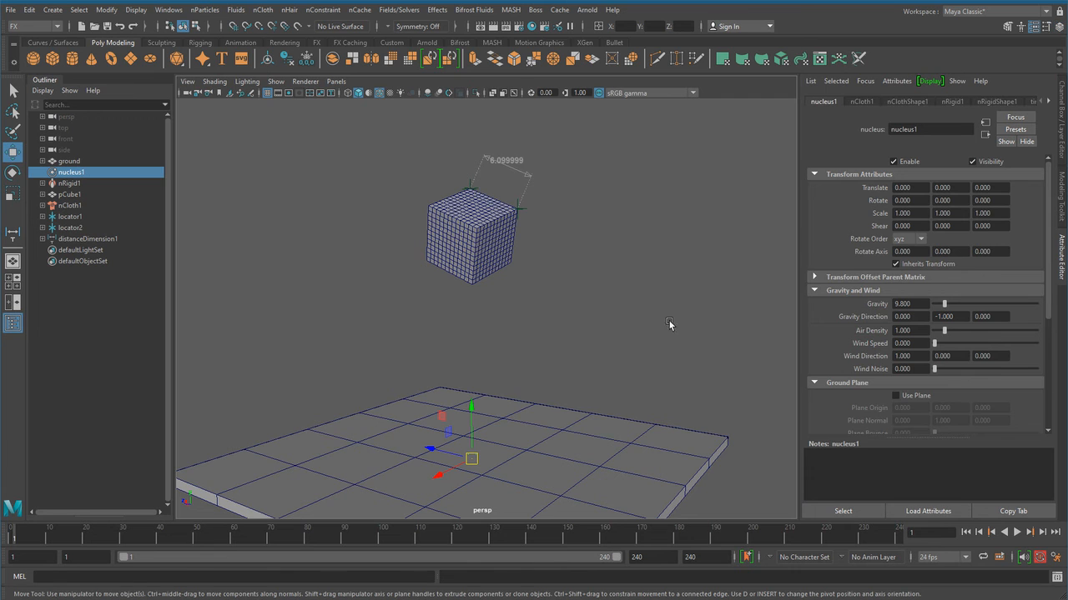
scroll(1051, 200, down, 5)
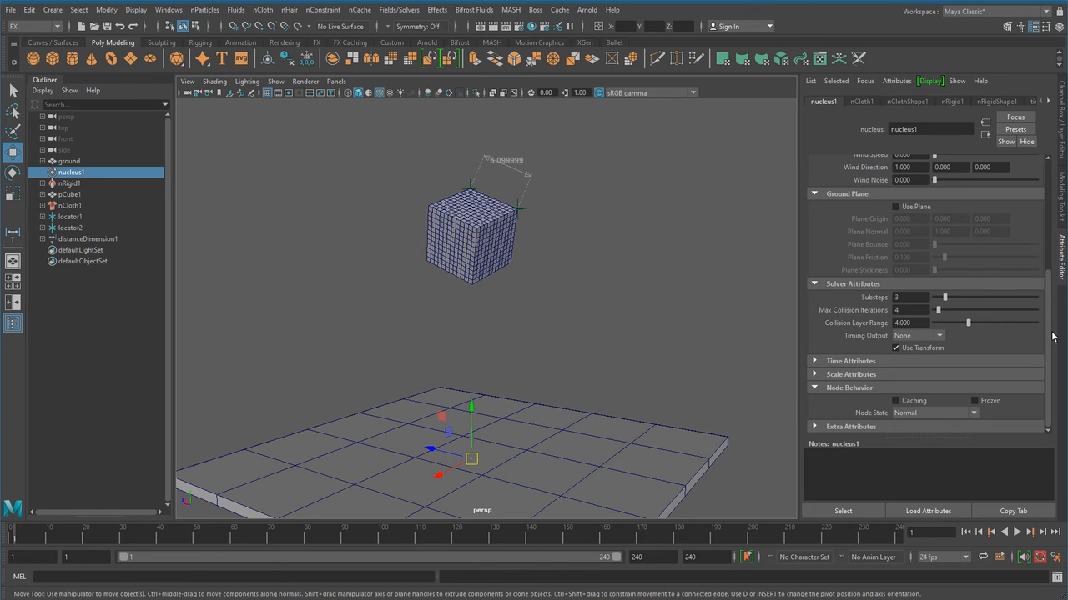
click(866, 375)
scroll(860, 377, down, 1)
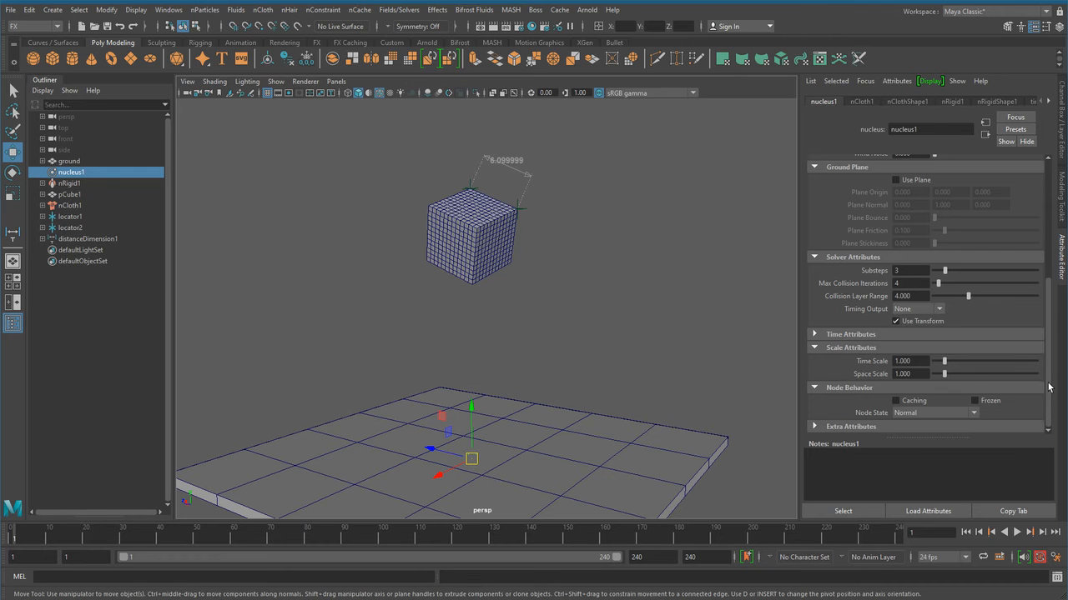
Step: Set the nucleus Space Scale to 0.1 and play the simulation until the cube has landed on the ground
click(890, 373)
text(0.1)
key(Return)
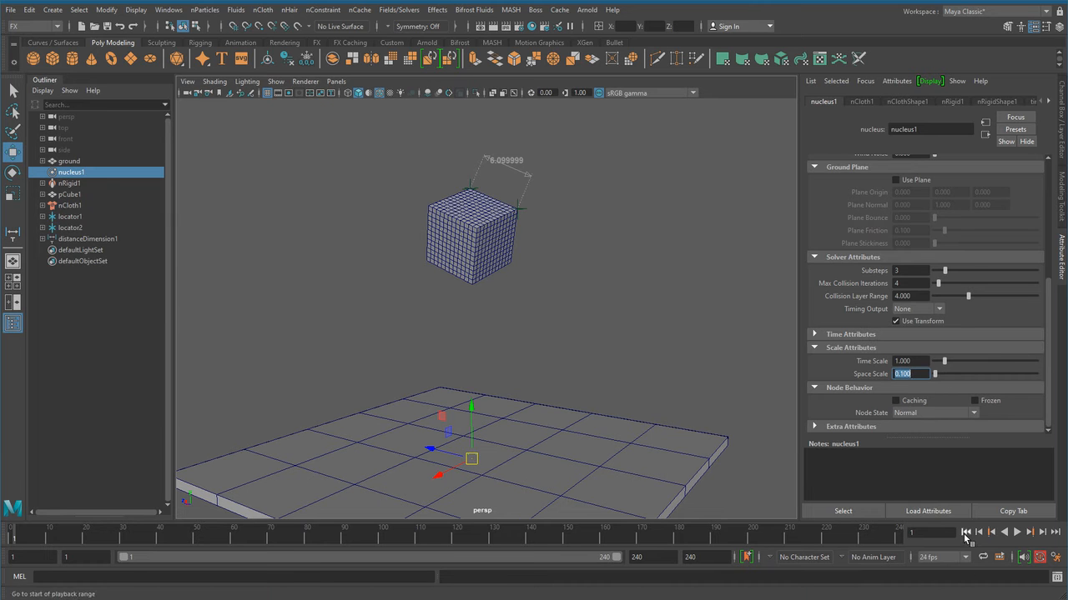
click(1017, 532)
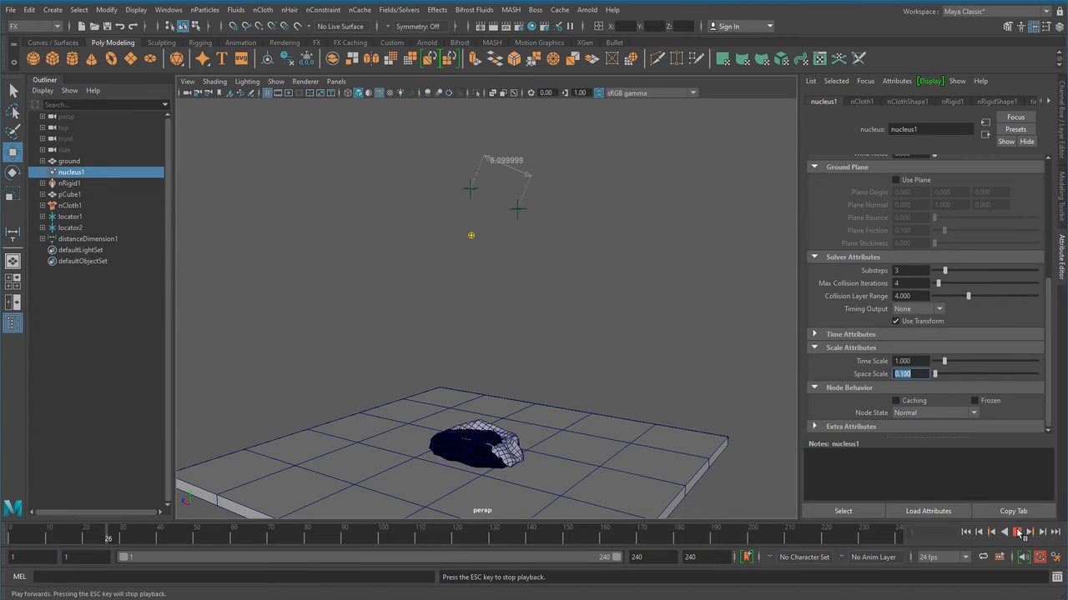
click(1017, 532)
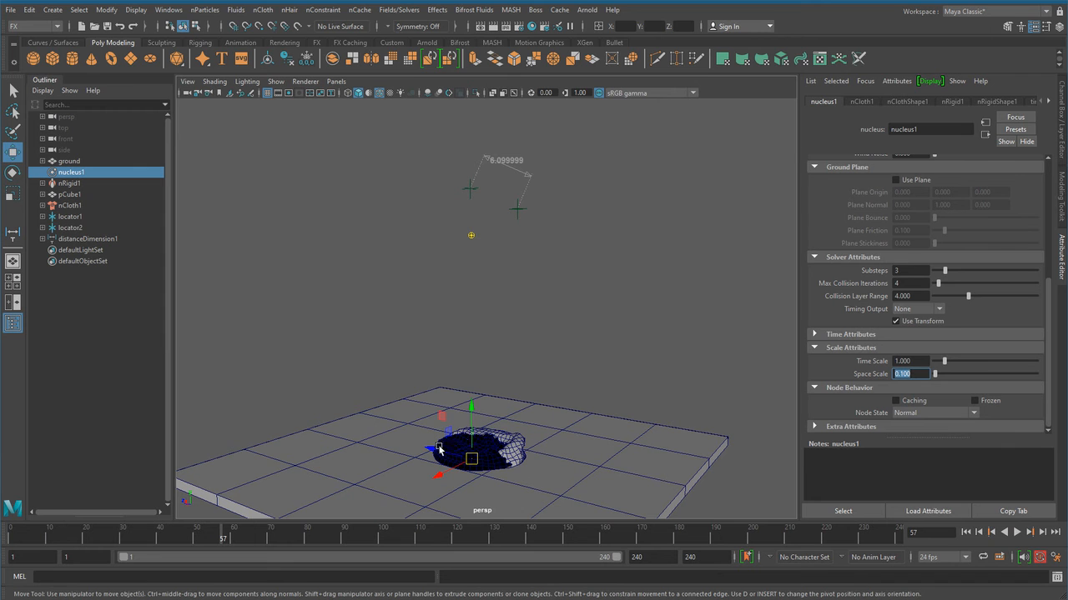
Step: Replay the simulation from the first frame and examine the fallen cube from a different angle
alt+drag(564, 462, 557, 404)
click(967, 532)
click(1016, 532)
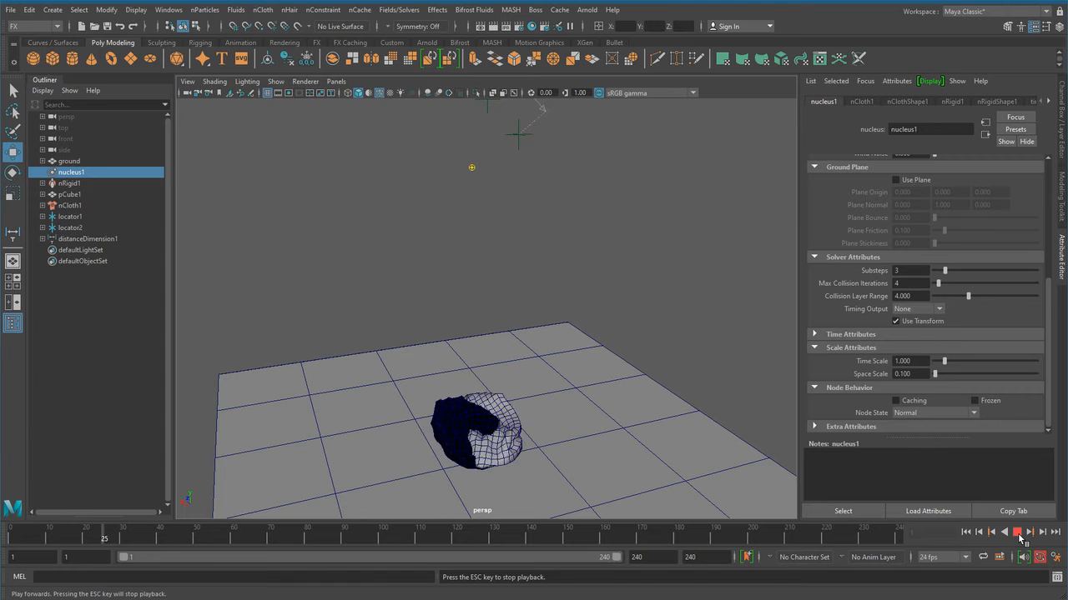
click(1017, 533)
alt+drag(658, 459, 521, 434)
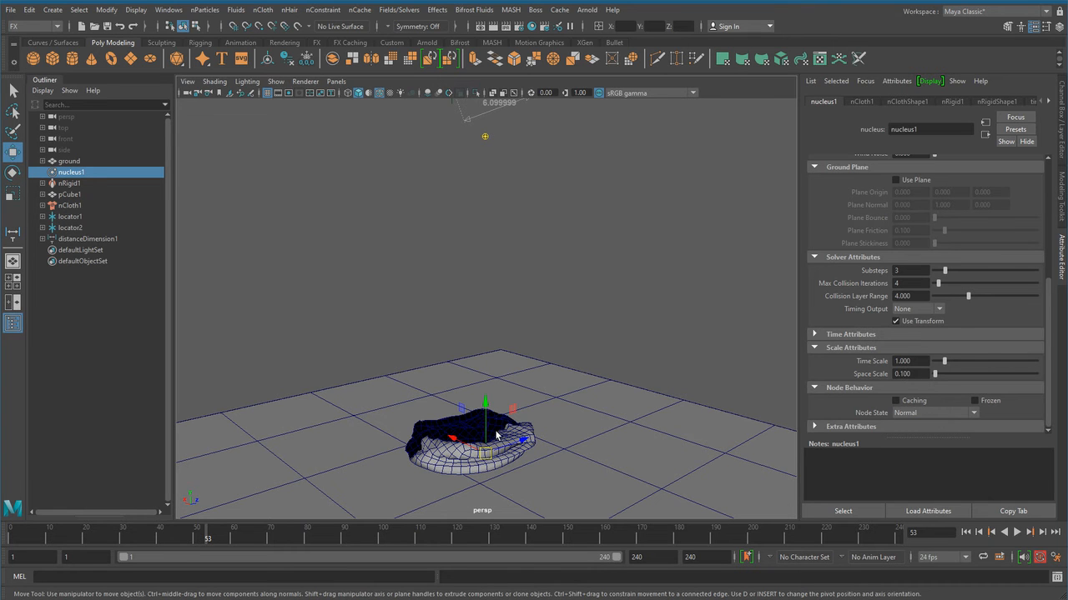
Step: Set the nucleus Space Scale to 0.25 and play the simulation from the first frame
drag(918, 373, 804, 376)
text(0.25)
key(Return)
click(966, 531)
click(1017, 531)
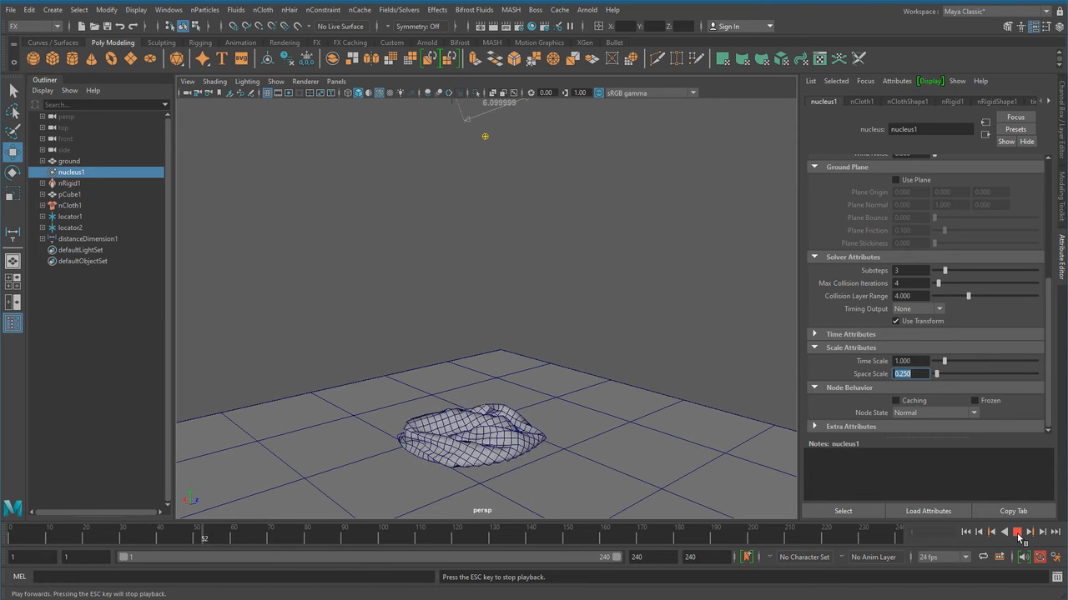
click(1016, 531)
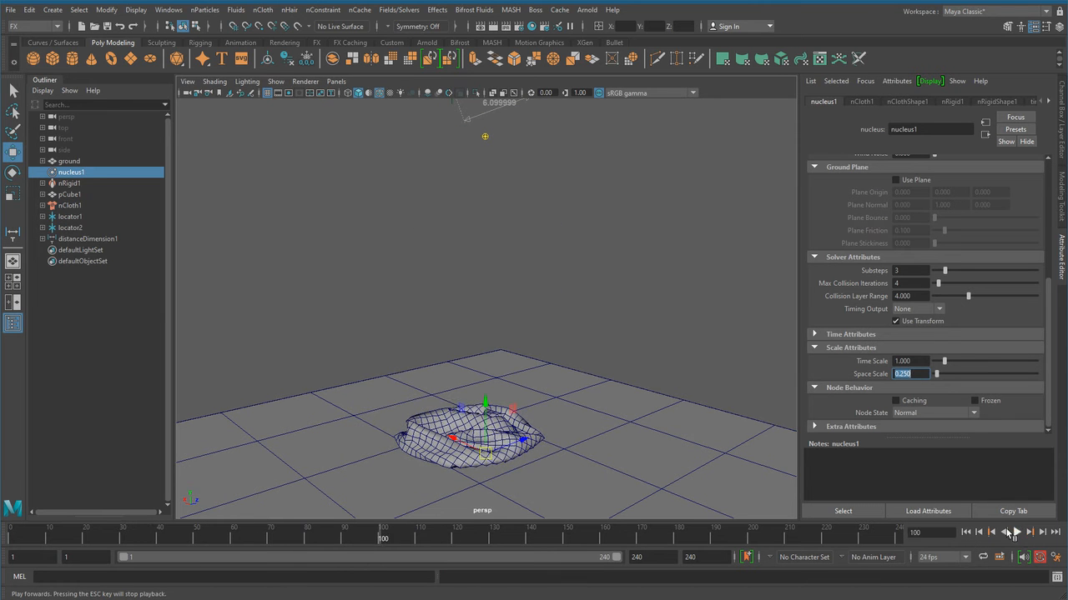
Step: Set the nucleus Space Scale to 1 and replay the simulation from the start for comparison
text(1)
key(Return)
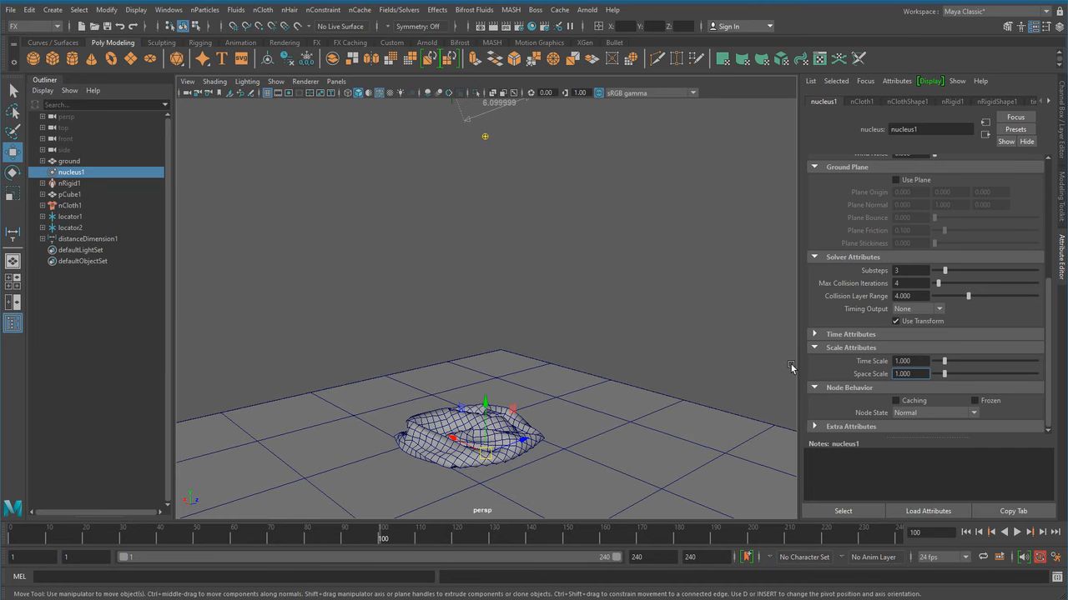
click(966, 532)
click(1017, 532)
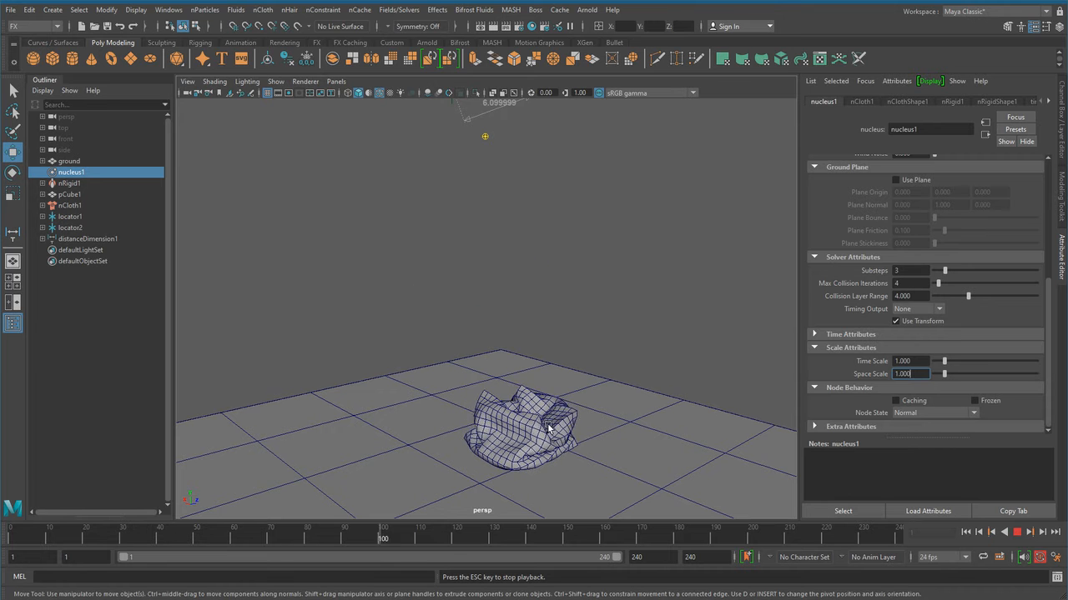
click(1018, 534)
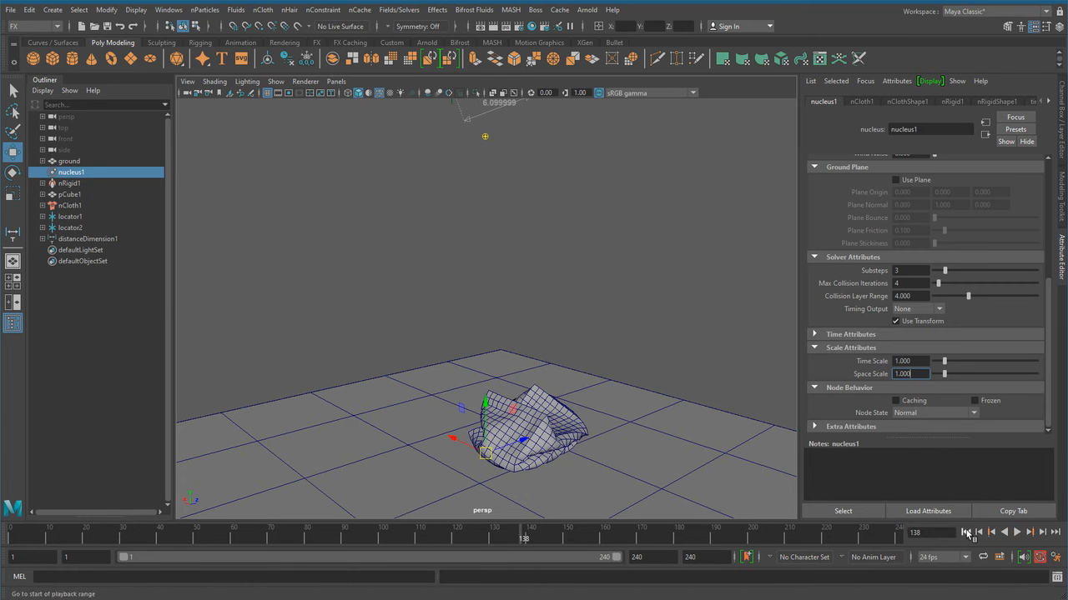
Step: Return to the first frame, try a Space Scale of 0.25 again and examine the simulated cube on the ground from above
click(967, 533)
text(0.25)
key(Return)
click(1017, 532)
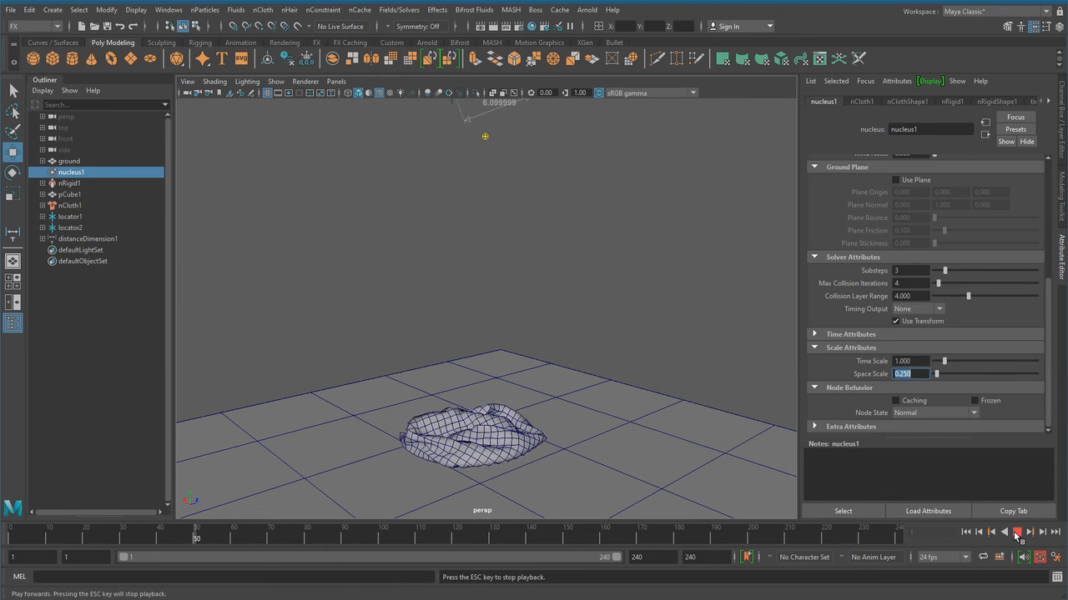
click(1016, 532)
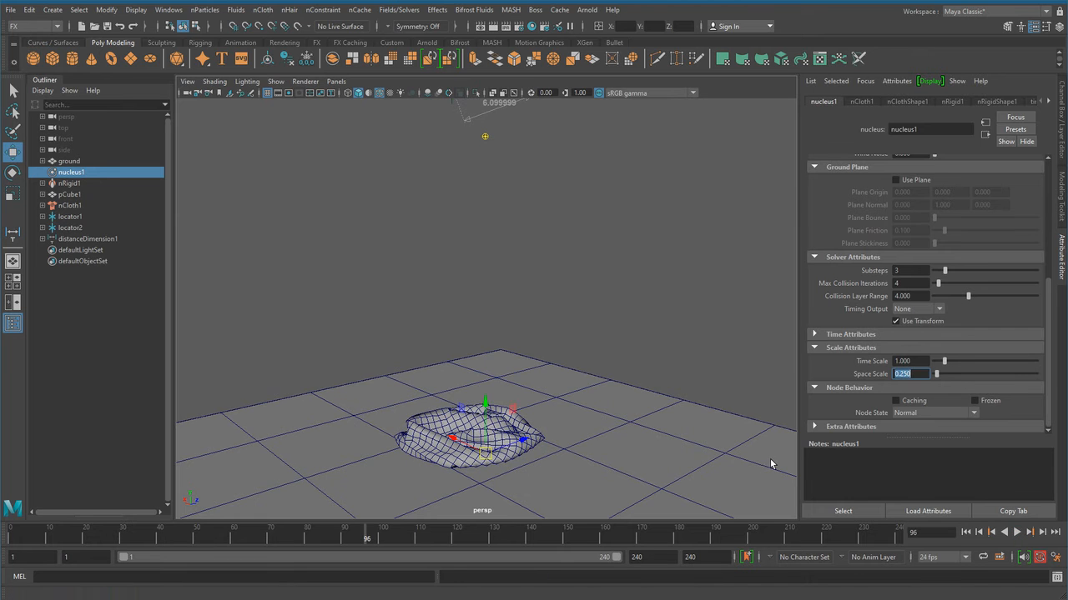
alt+drag(501, 451, 378, 467)
alt+right_drag(379, 467, 501, 471)
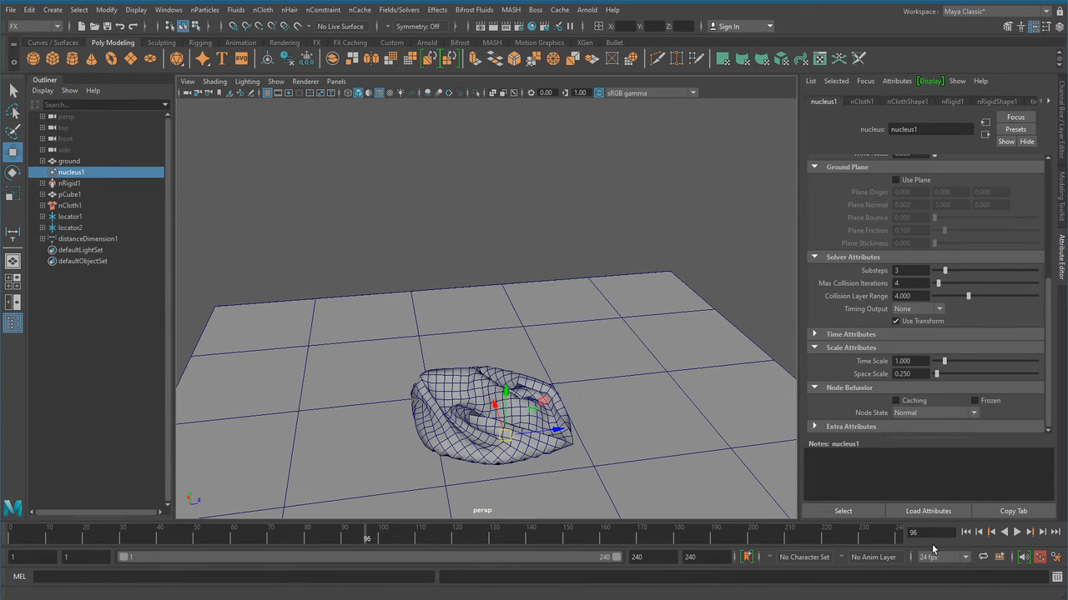
Step: Return to the first frame and restore the nucleus Space Scale to 1
click(966, 532)
click(907, 373)
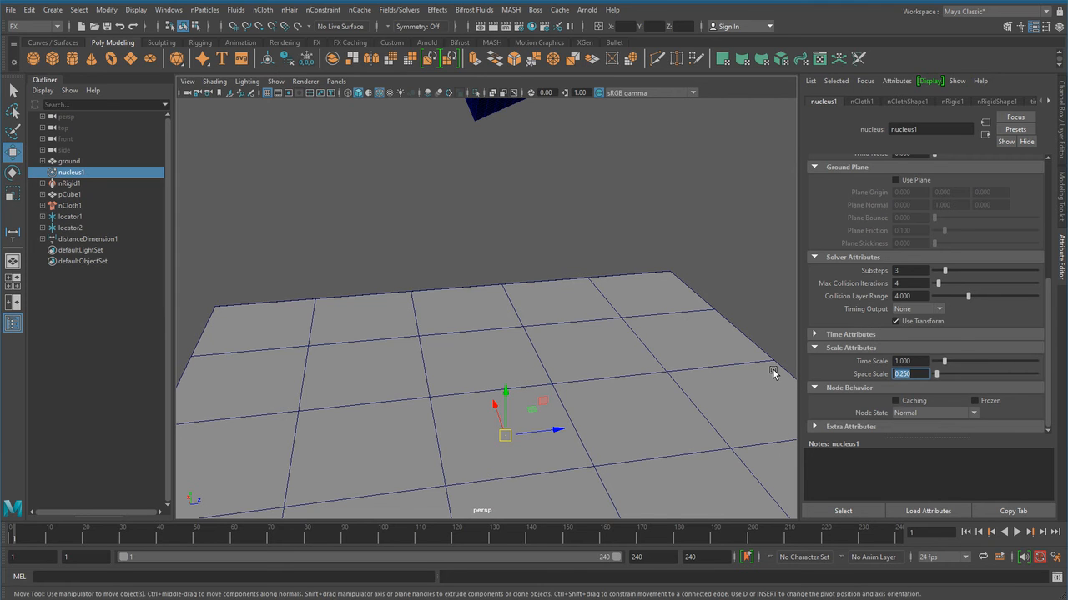
text(1)
key(Return)
scroll(639, 393, down, 3)
Step: Set the nucleus Gravity to 98 and play the simulation to test the faster fall
scroll(942, 333, up, 5)
click(909, 303)
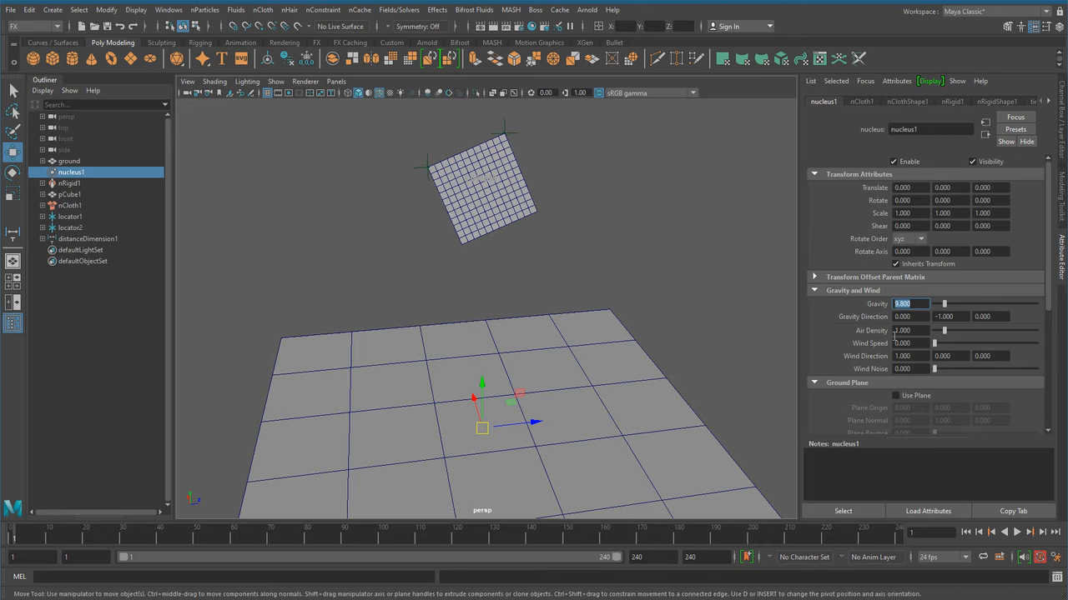
text(98)
key(Return)
alt+drag(559, 427, 617, 439)
click(1016, 532)
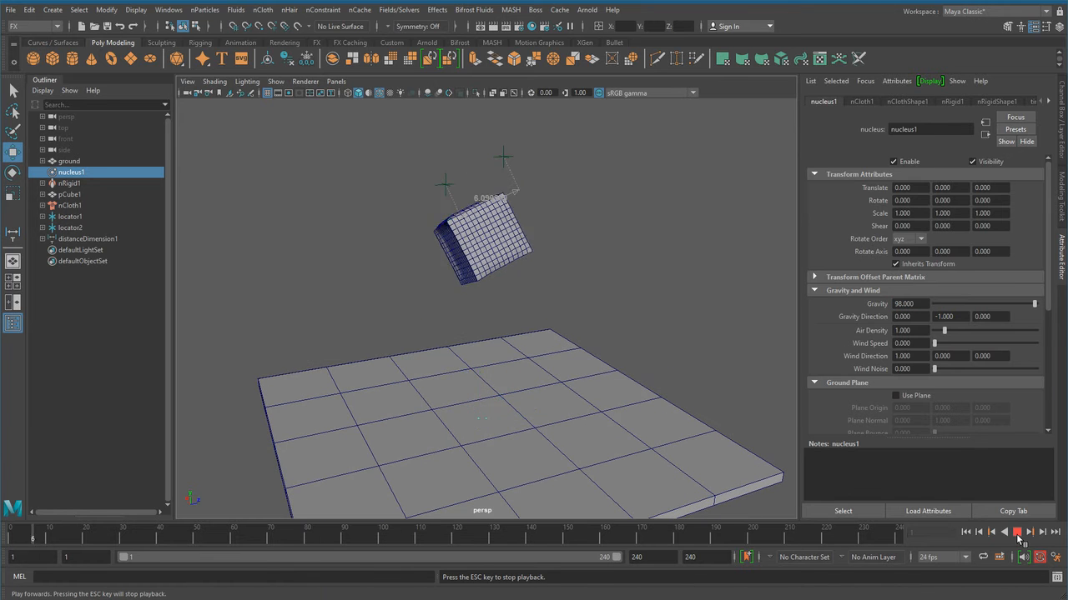
click(1017, 532)
Step: Return to the first frame and set the nucleus Gravity to 60
click(965, 532)
click(908, 304)
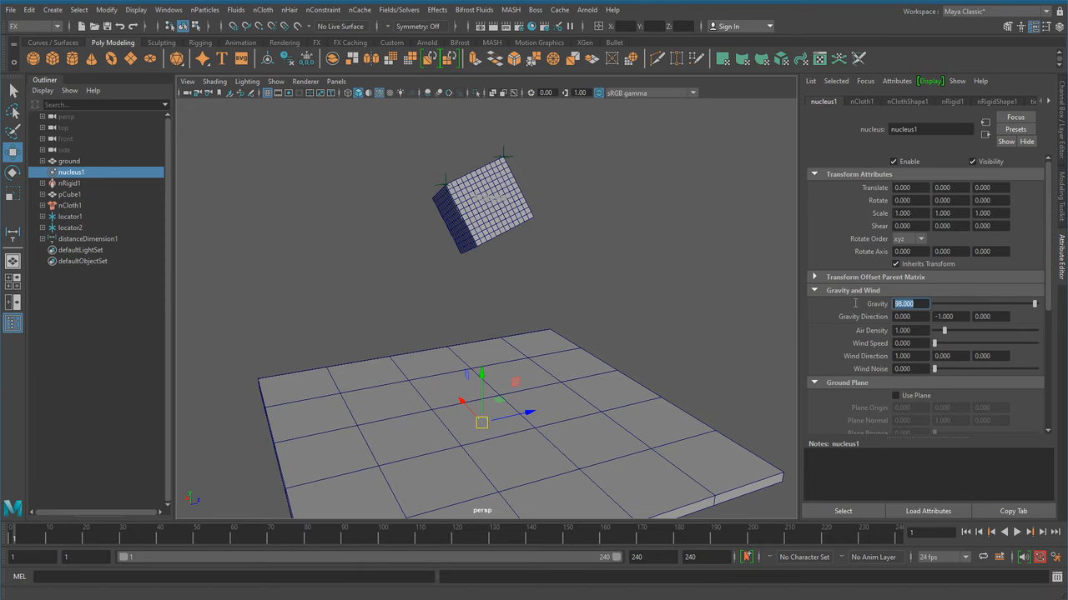
text(60)
key(Return)
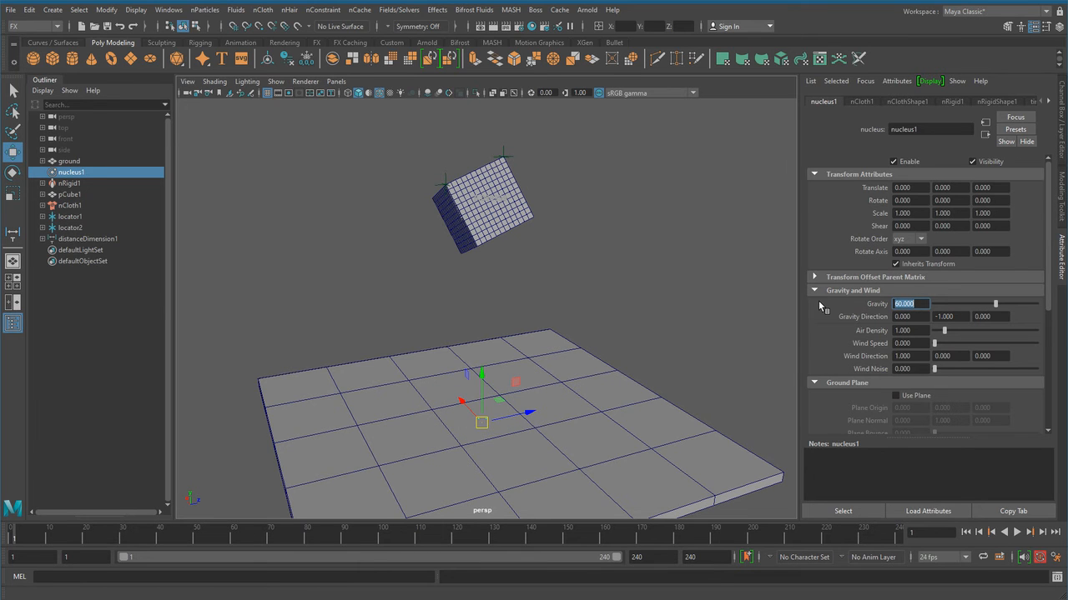
Step: Play the simulation twice from the first frame with Gravity at 60 and examine the collapsed cube from low and high angles
click(1016, 532)
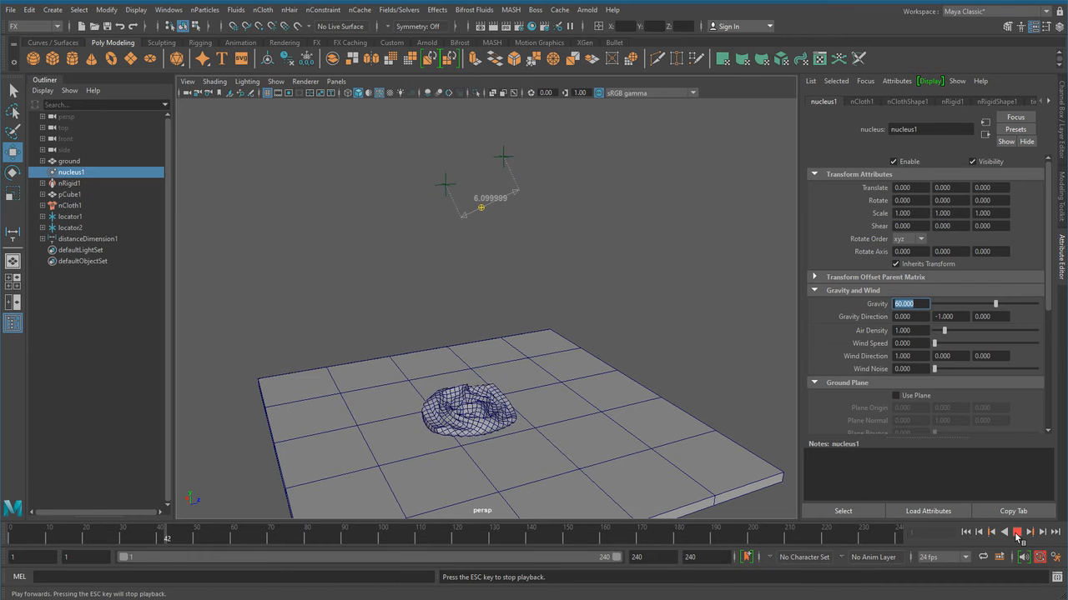
click(1015, 534)
alt+drag(348, 391, 483, 294)
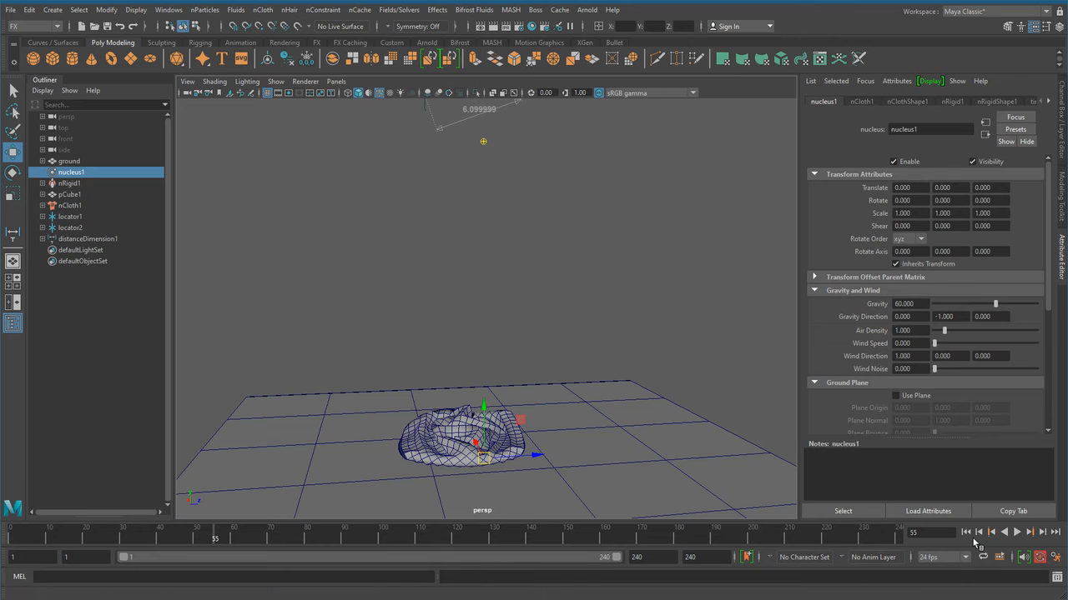
click(966, 532)
click(1017, 532)
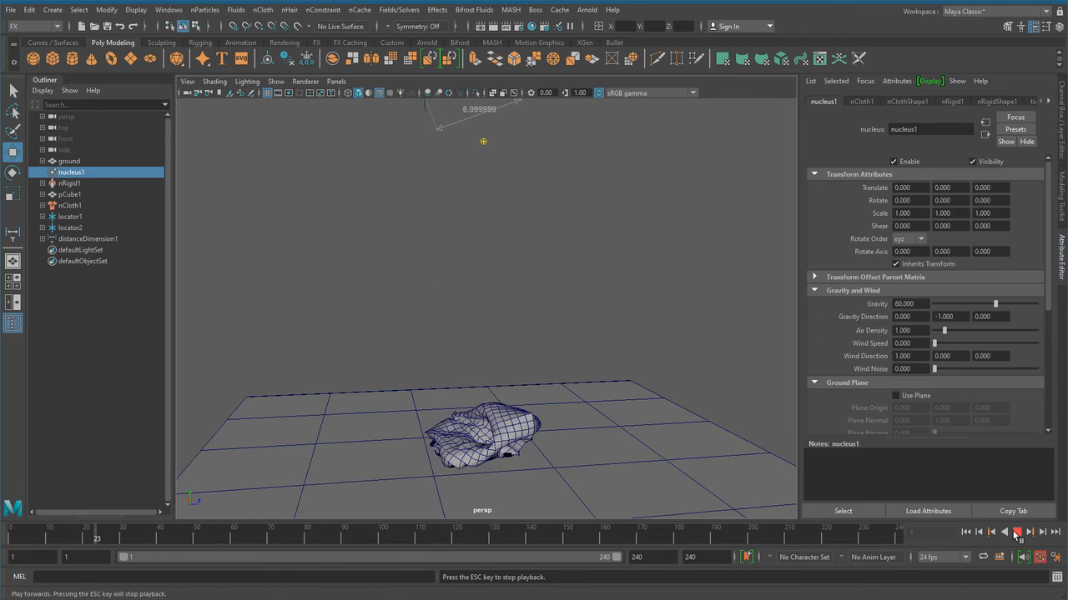
click(1016, 534)
scroll(458, 407, down, 3)
alt+drag(375, 367, 533, 430)
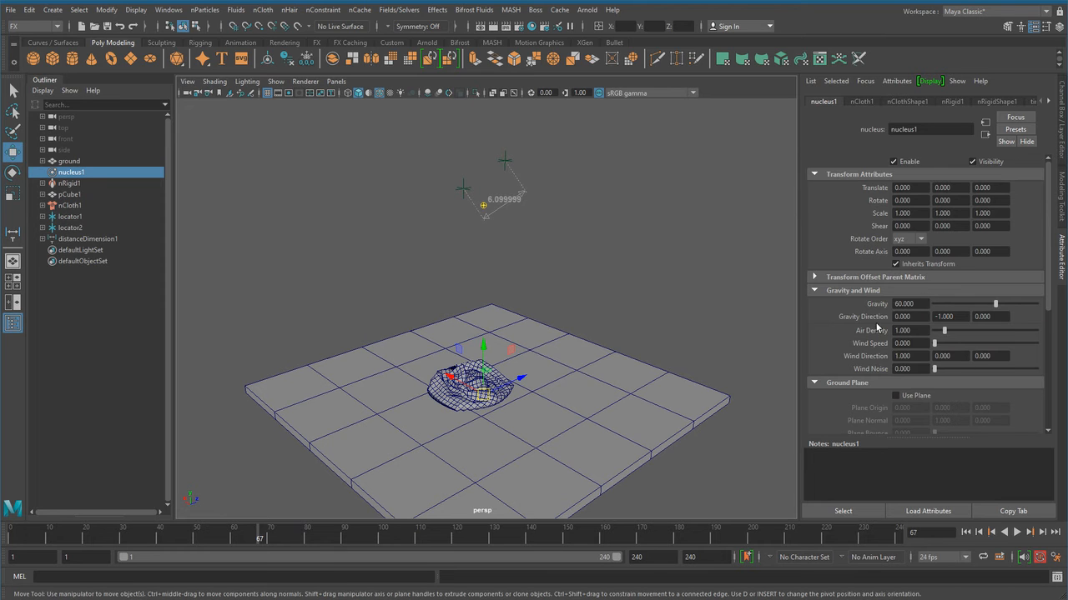
Step: Restore the nucleus Gravity to 9.8 and set its Space Scale to 0.2
scroll(926, 323, down, 5)
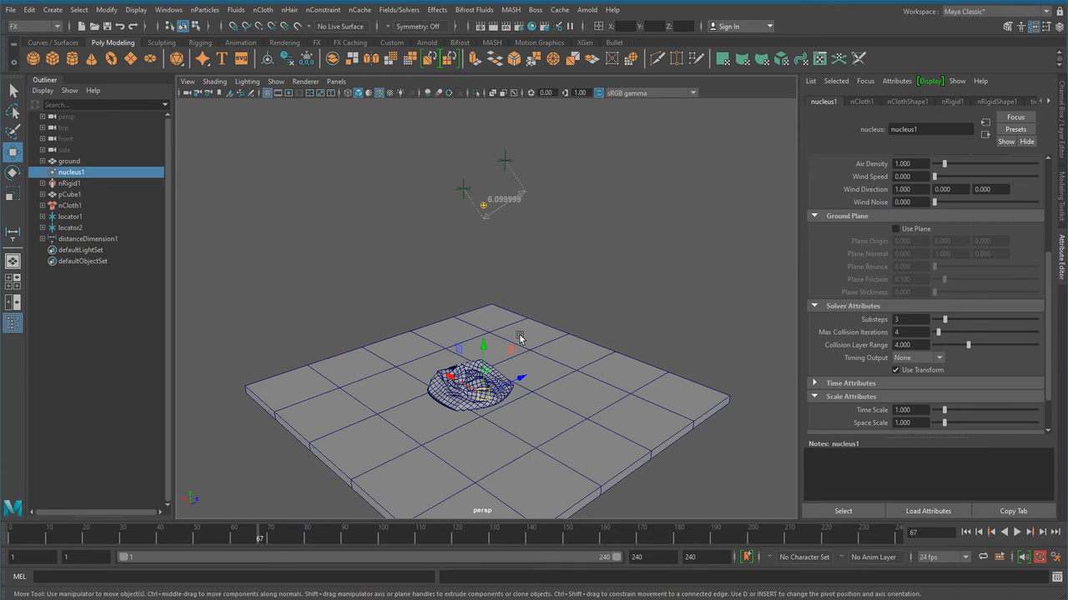
alt+drag(519, 338, 534, 426)
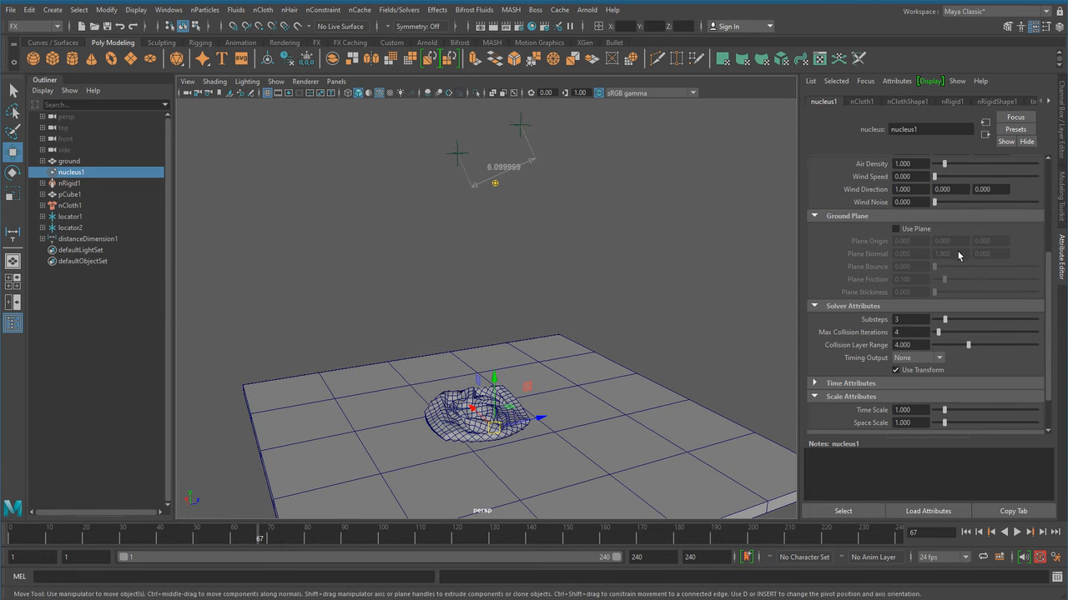
scroll(958, 389, up, 3)
click(922, 249)
text(9.8)
key(Return)
scroll(907, 310, down, 4)
click(911, 374)
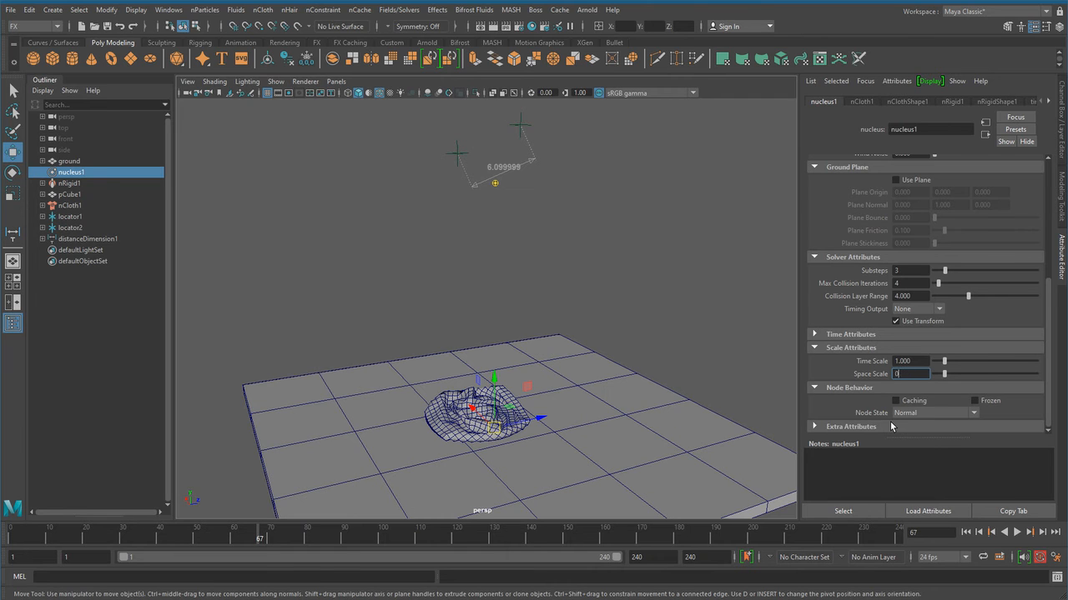
text(0.2)
key(Return)
Step: Run the simulation from the first frame with the new scale, examine the cube's collapse from several angles and return to the first frame
click(965, 532)
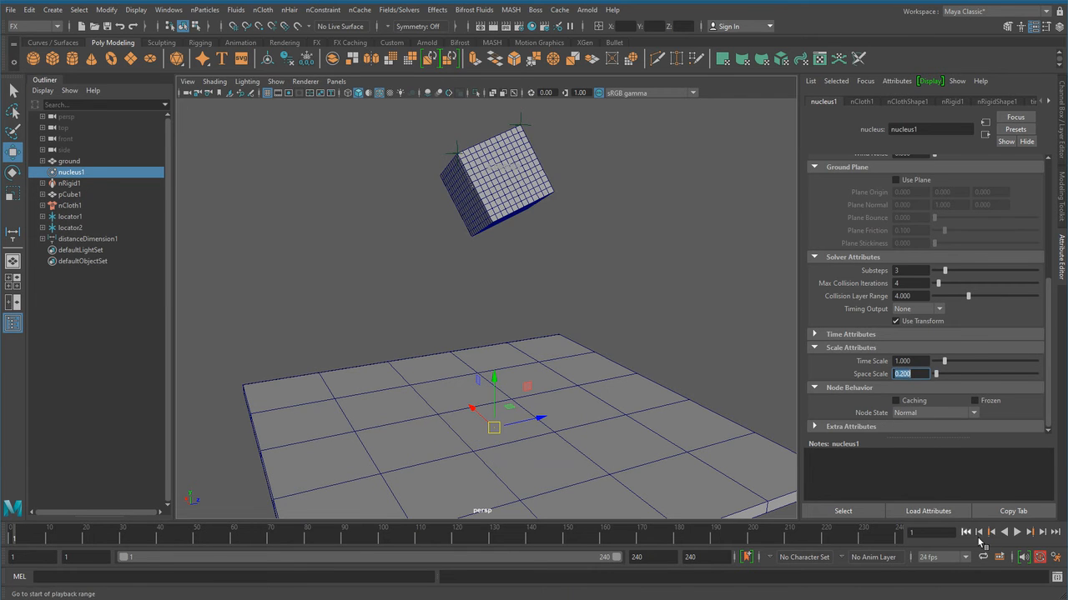
click(1018, 533)
alt+drag(524, 417, 691, 469)
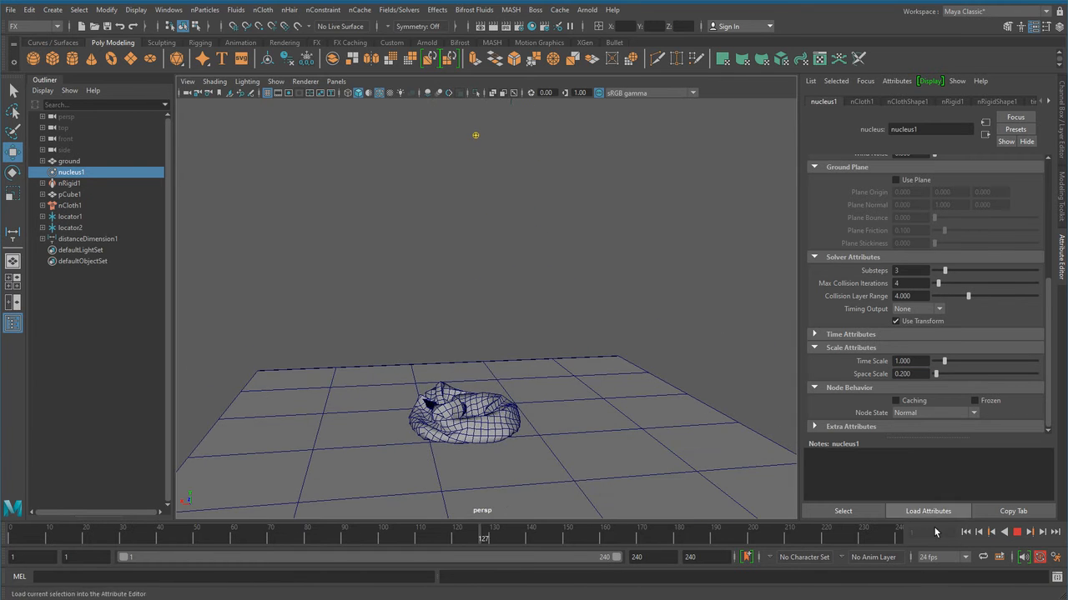
click(966, 533)
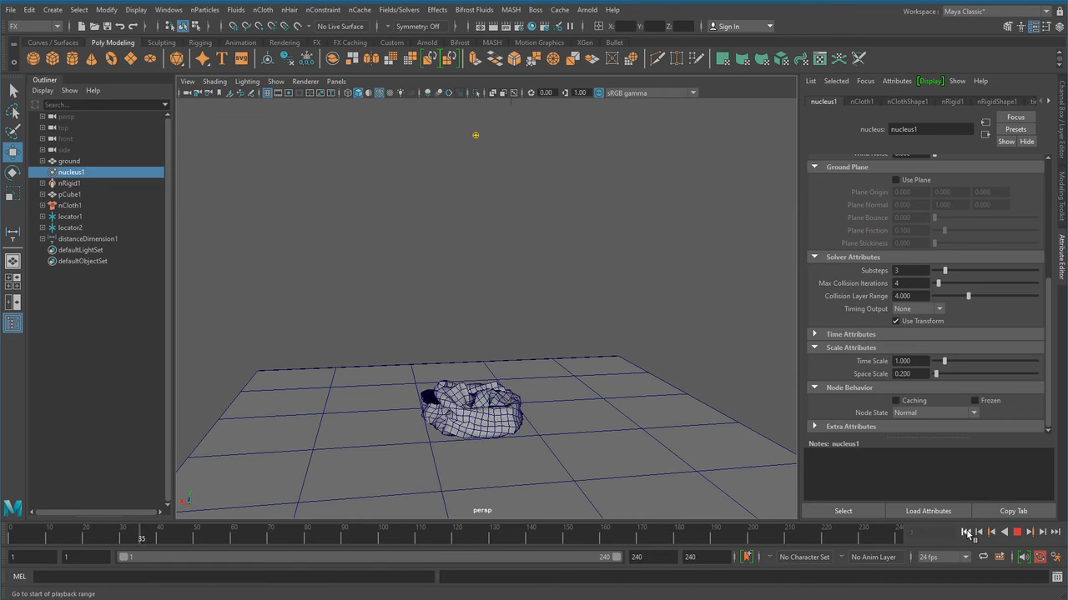
click(1016, 532)
alt+drag(777, 494, 534, 464)
click(967, 533)
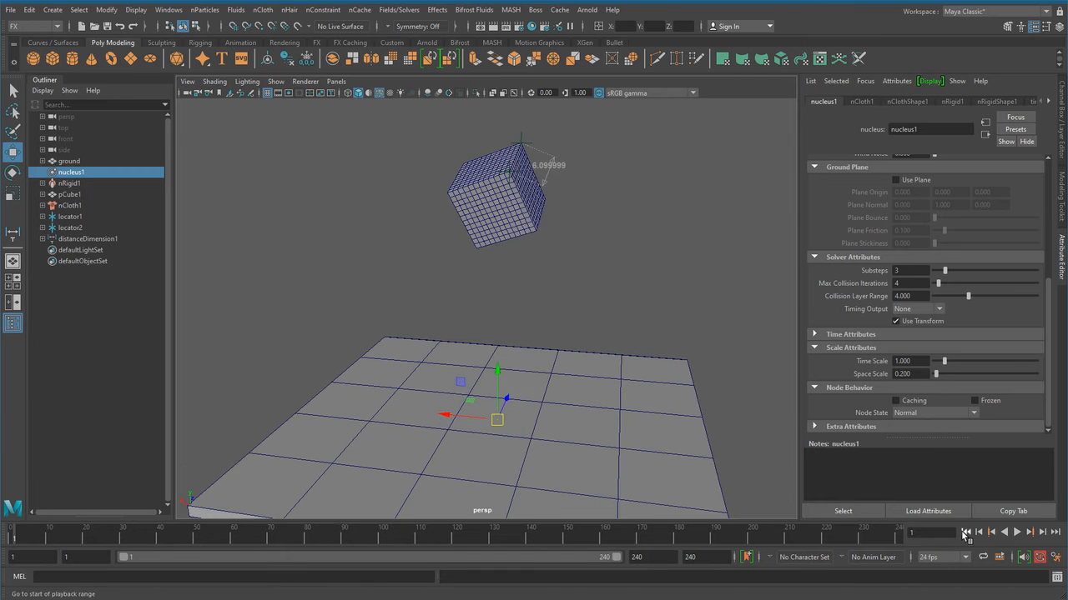
Step: Select the cube and raise it higher above the ground
alt+drag(581, 425, 578, 429)
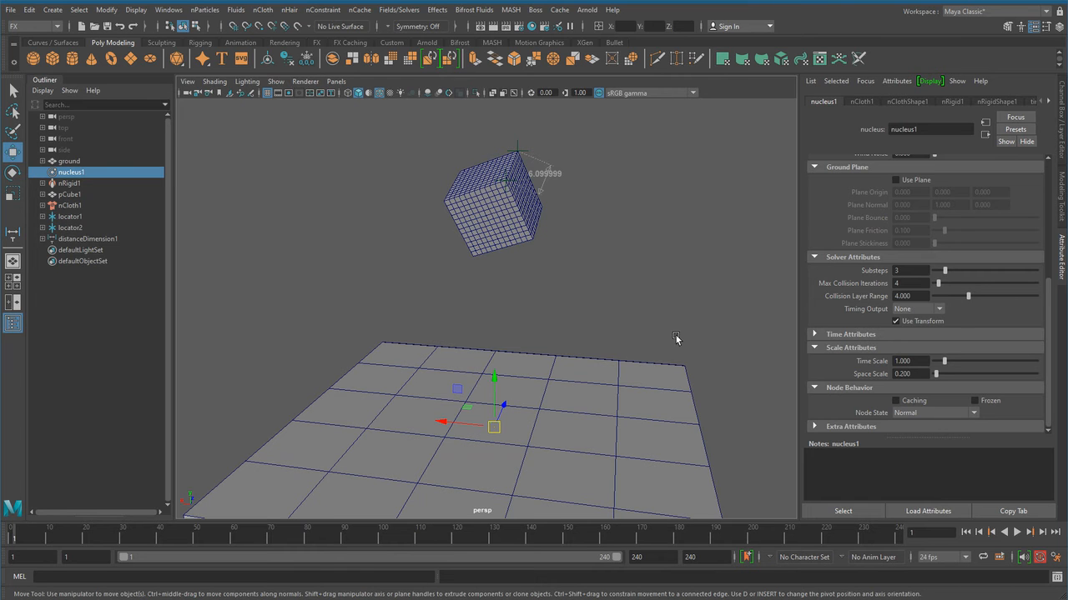
alt+drag(659, 407, 521, 382)
alt+right_drag(520, 382, 501, 311)
alt+middle_drag(531, 352, 520, 356)
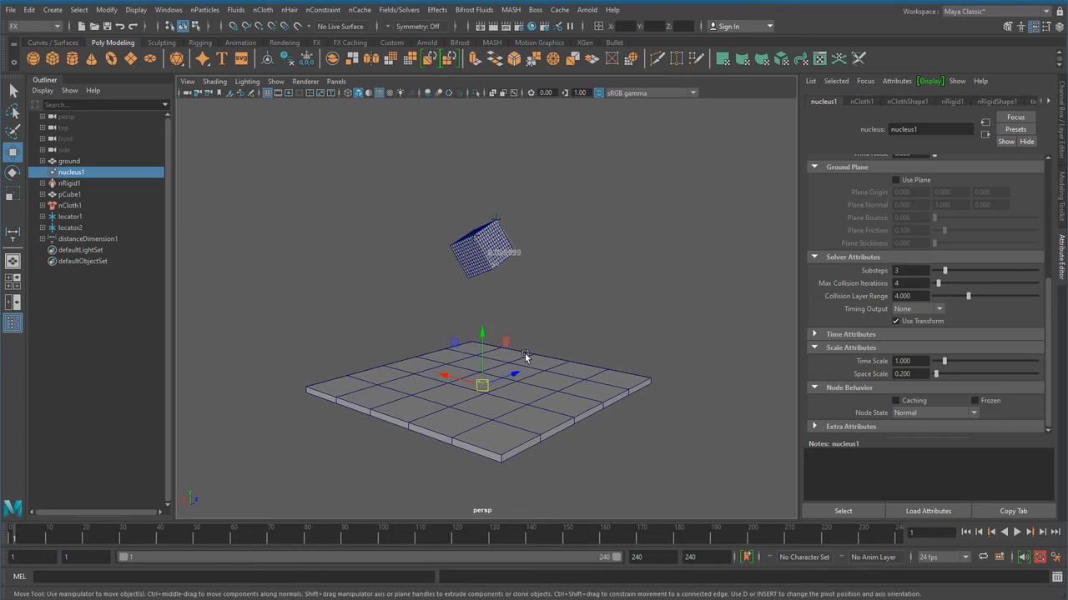
click(560, 250)
click(485, 260)
click(497, 278)
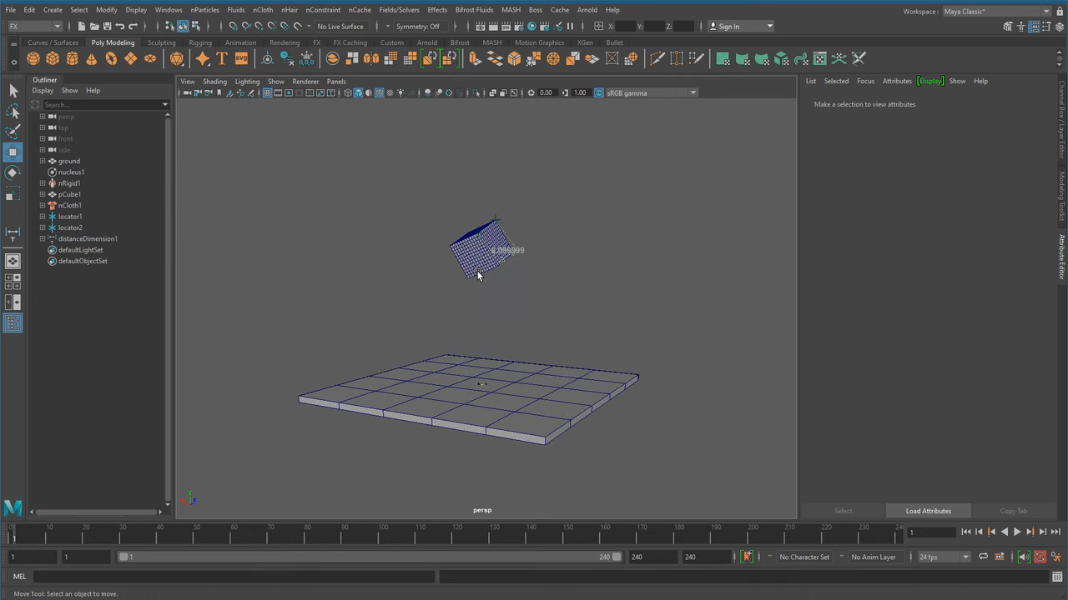
click(477, 277)
drag(480, 194, 481, 118)
Step: Select the ground slab and raise it vertically above the grid, keeping it below the cube
alt+drag(579, 297, 551, 314)
click(538, 391)
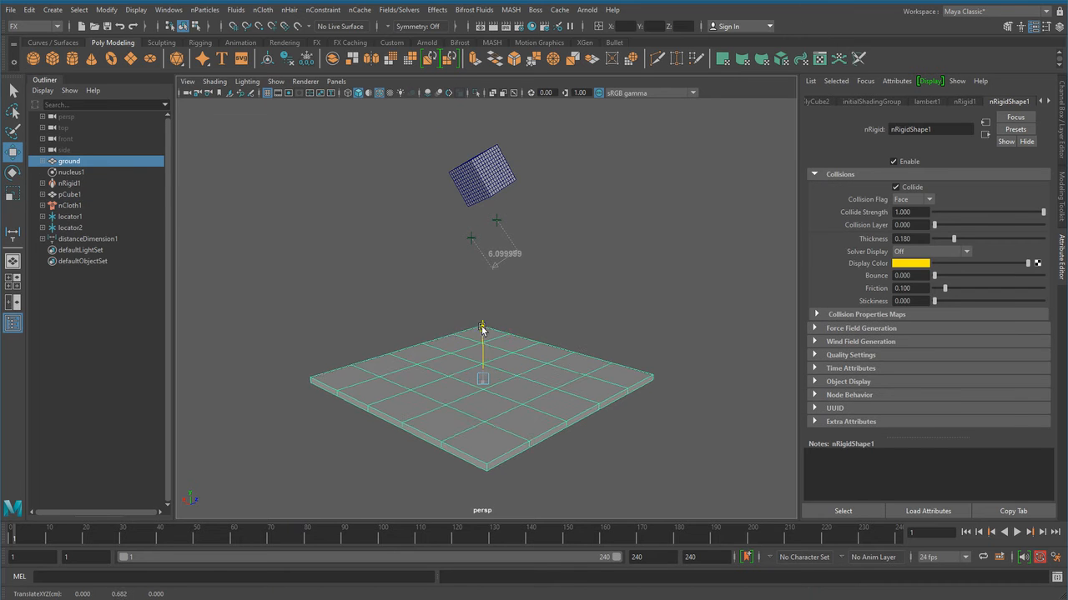
drag(484, 331, 484, 249)
alt+middle_drag(484, 340, 478, 400)
Step: Rotate the raised ground slab about its X axis into a slope beneath the cube, and deselect it
key(e)
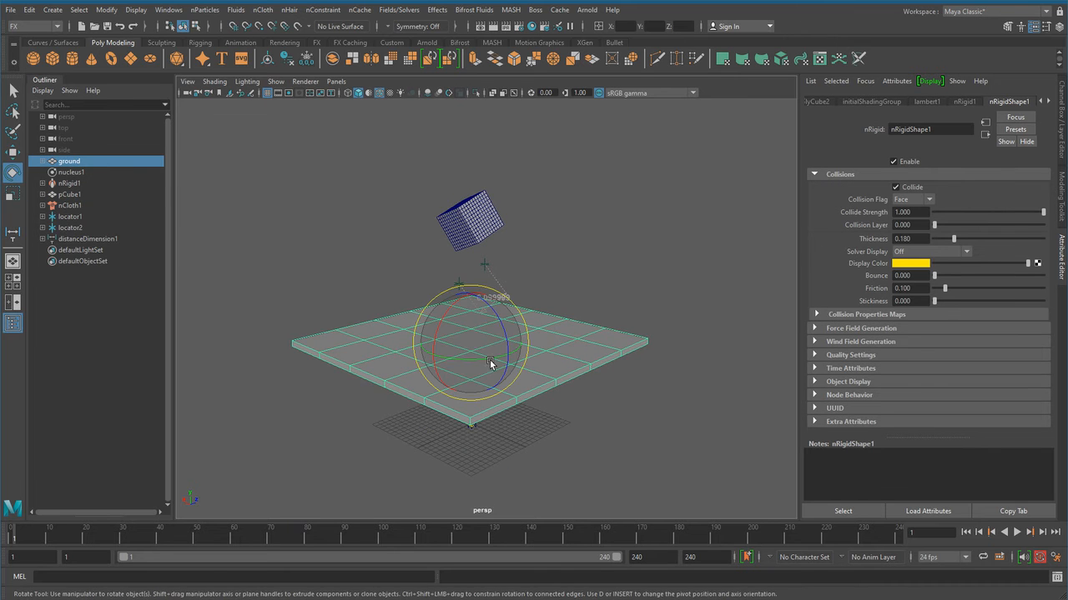
alt+drag(490, 333, 512, 357)
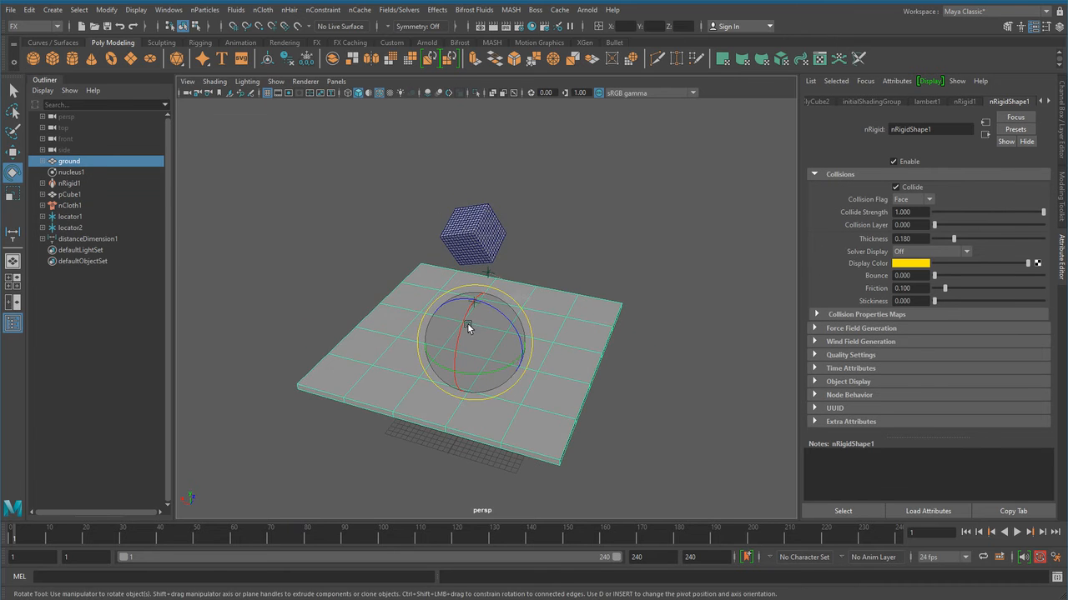
drag(458, 334, 451, 307)
scroll(489, 416, down, 3)
scroll(488, 416, up, 3)
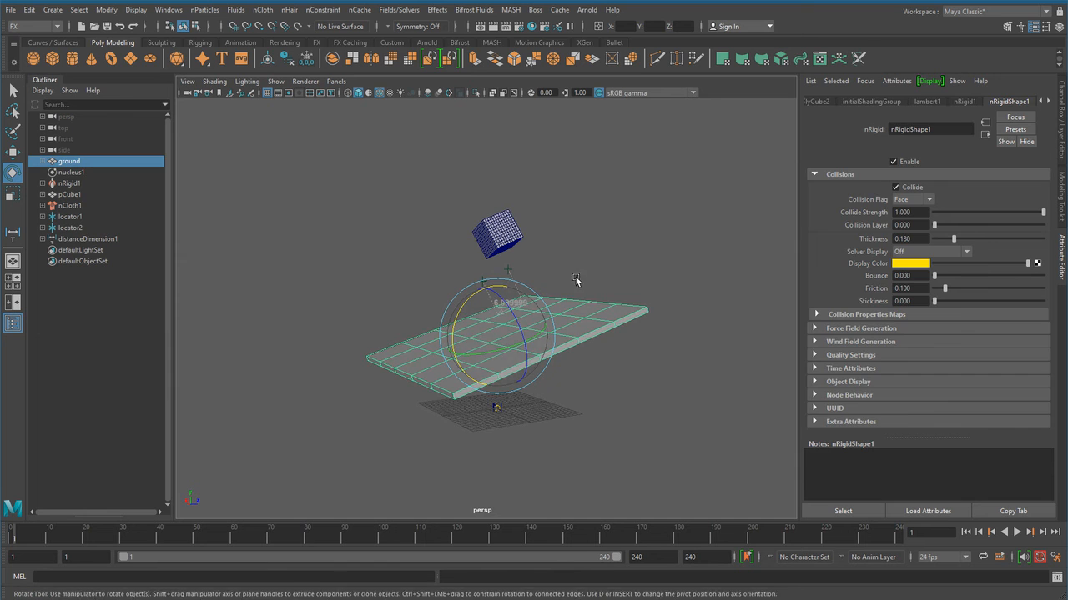
click(553, 292)
alt+middle_drag(502, 431, 531, 419)
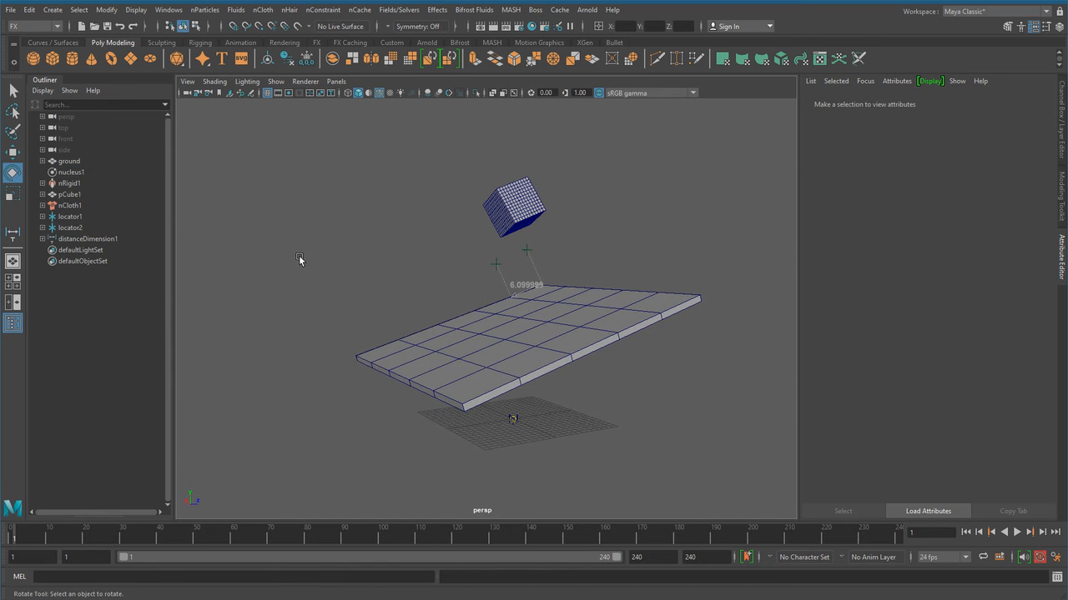
Step: Enable Use Plane in nucleus1's Ground Plane settings and check its Plane Origin values against the grid
click(87, 172)
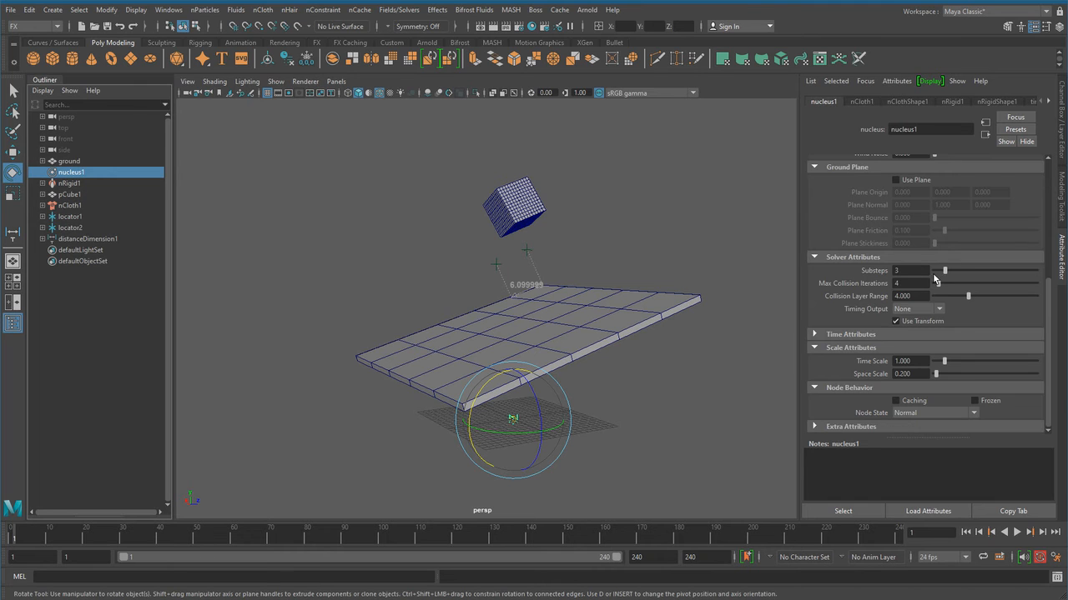
scroll(926, 284, up, 5)
scroll(909, 365, down, 2)
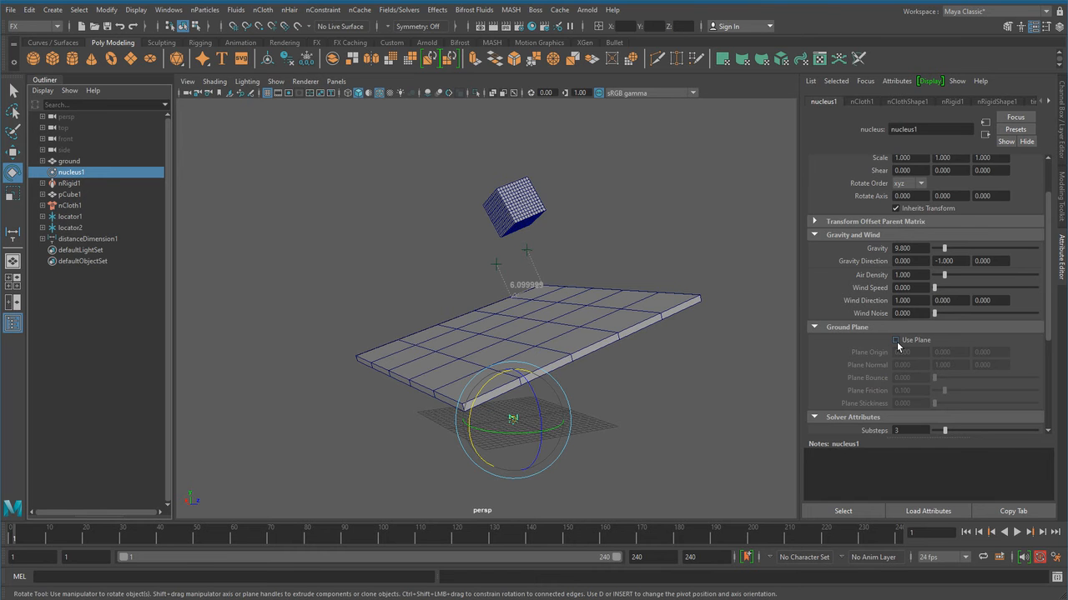
click(896, 341)
scroll(527, 481, up, 2)
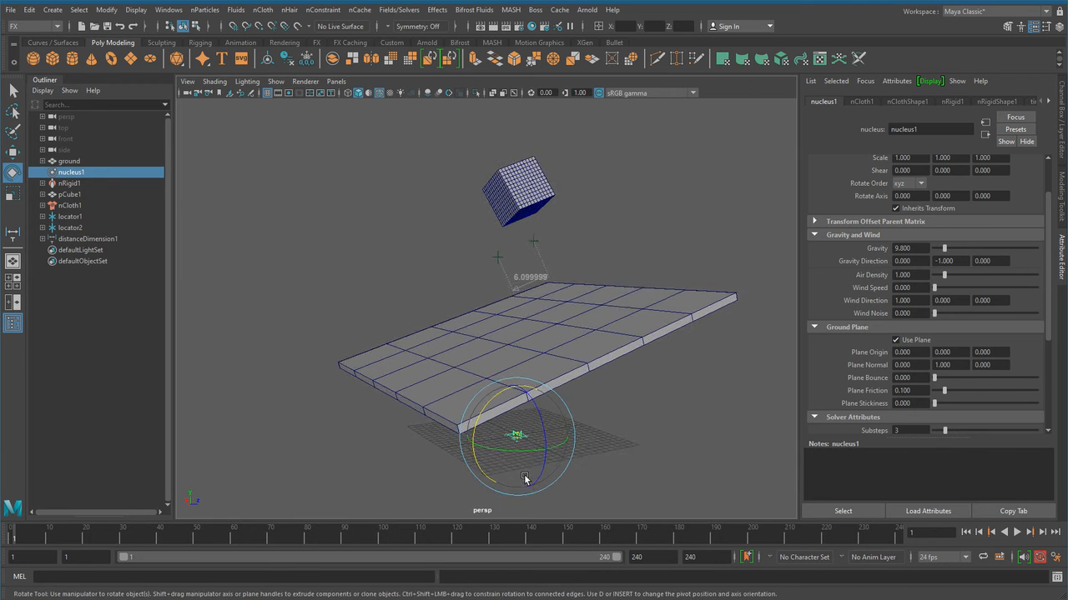
alt+drag(527, 481, 446, 400)
scroll(606, 422, up, 4)
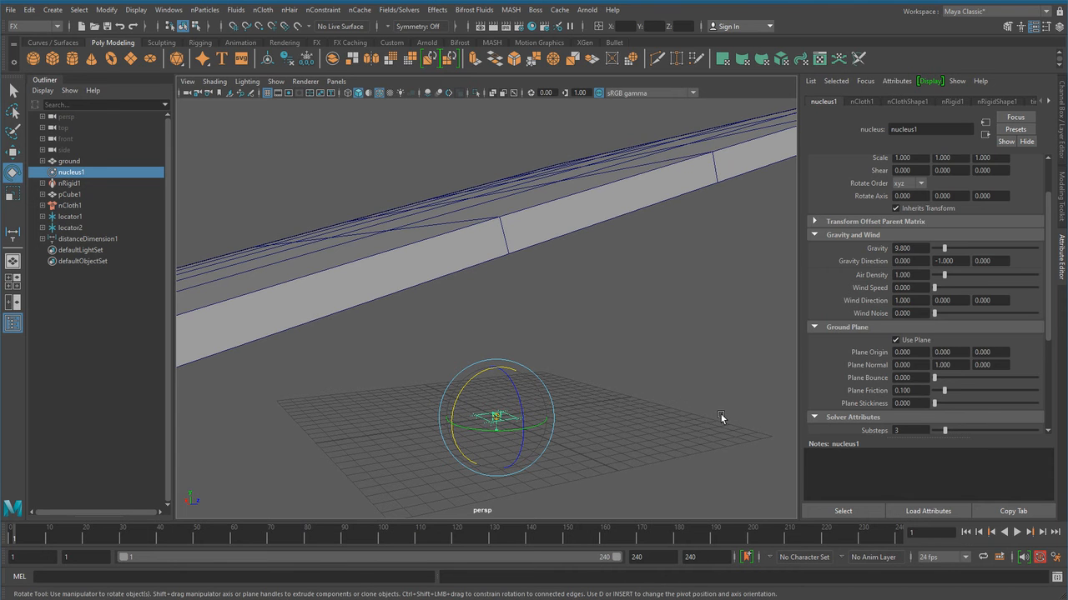
alt+drag(706, 420, 575, 446)
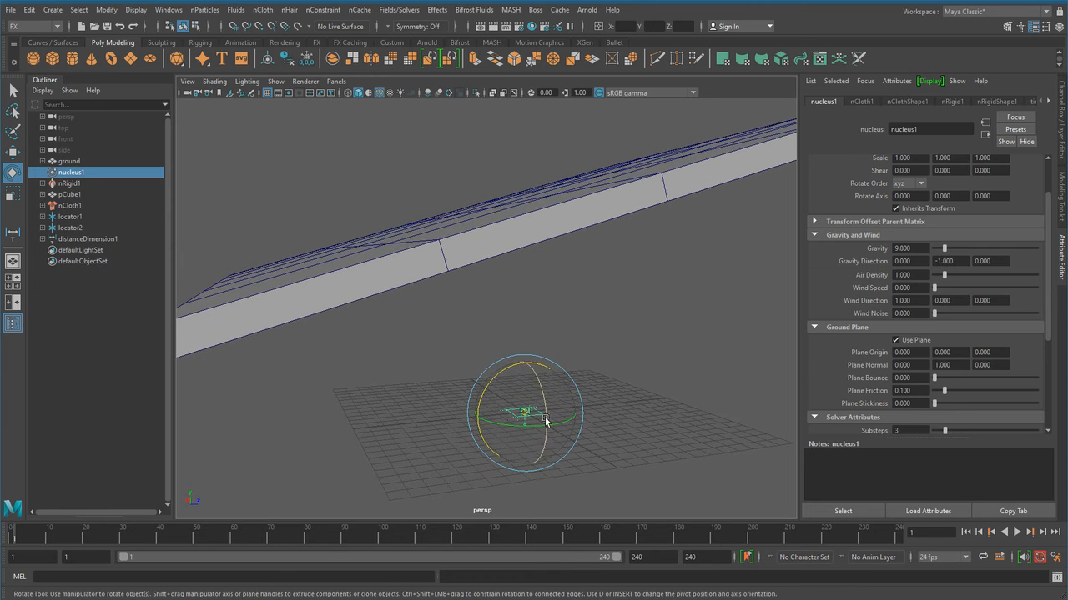
drag(910, 352, 866, 349)
drag(952, 352, 923, 350)
drag(1000, 352, 911, 357)
Step: Clear the selection, play the simulation of the cube sliding off the slope, and stop to examine where it lands
alt+right_drag(599, 406, 443, 395)
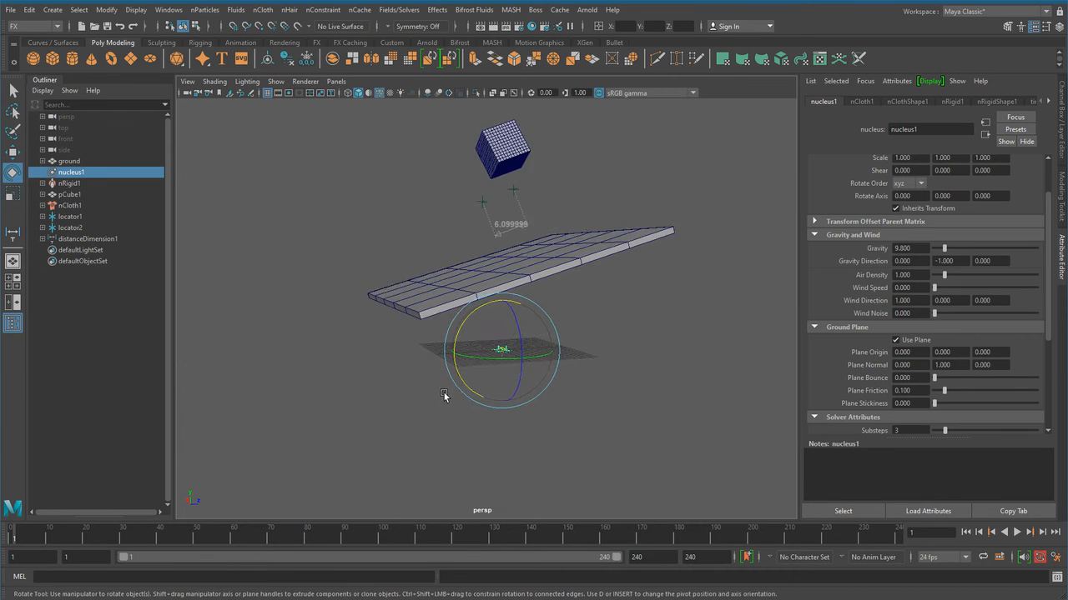
alt+middle_drag(443, 396, 507, 436)
key(q)
alt+drag(573, 433, 621, 449)
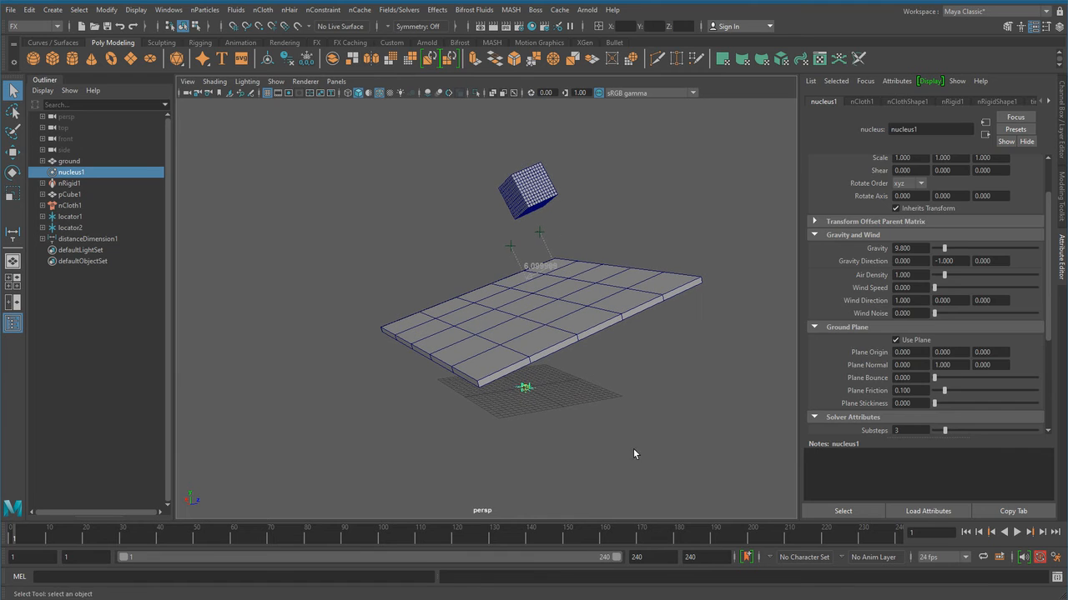
click(621, 449)
click(1016, 532)
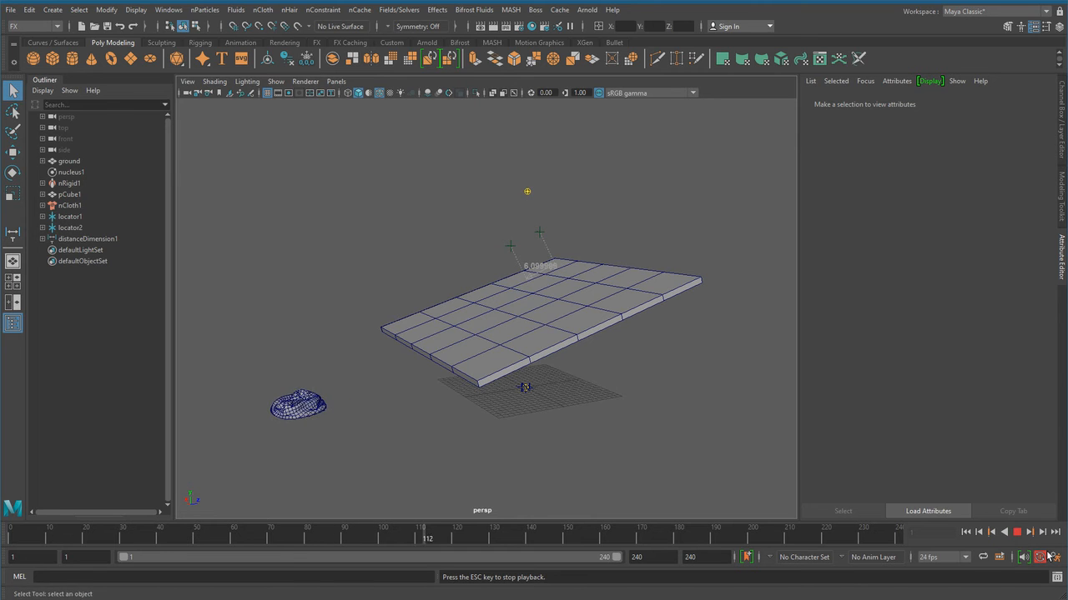
key(Escape)
alt+drag(554, 454, 629, 446)
scroll(547, 446, up, 2)
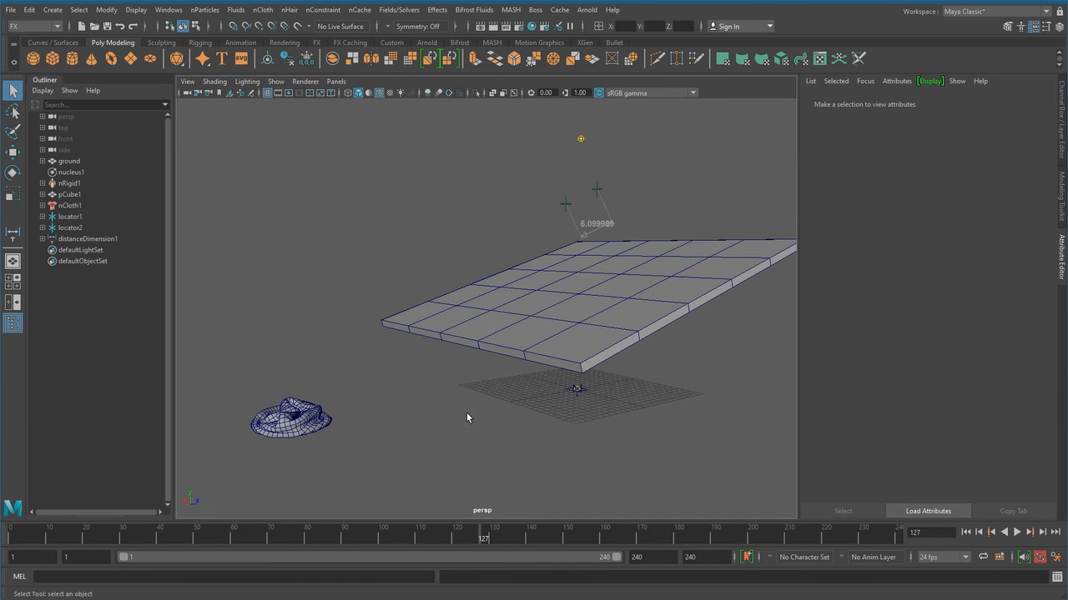
Step: Select nucleus1, replay the simulation twice from the first frame and examine the cube resting on the nucleus ground plane
click(70, 172)
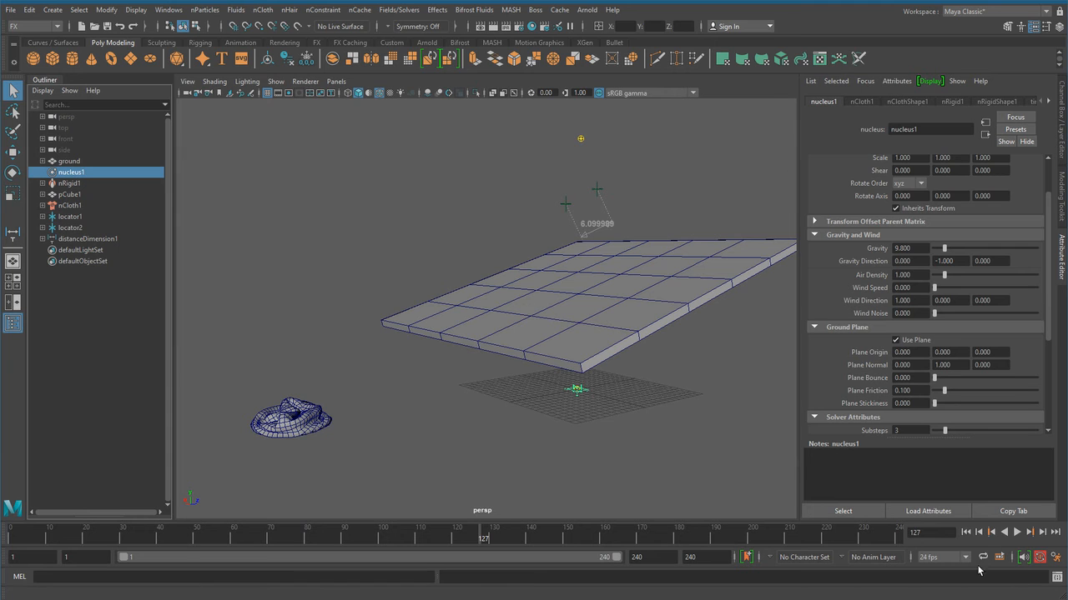
click(966, 533)
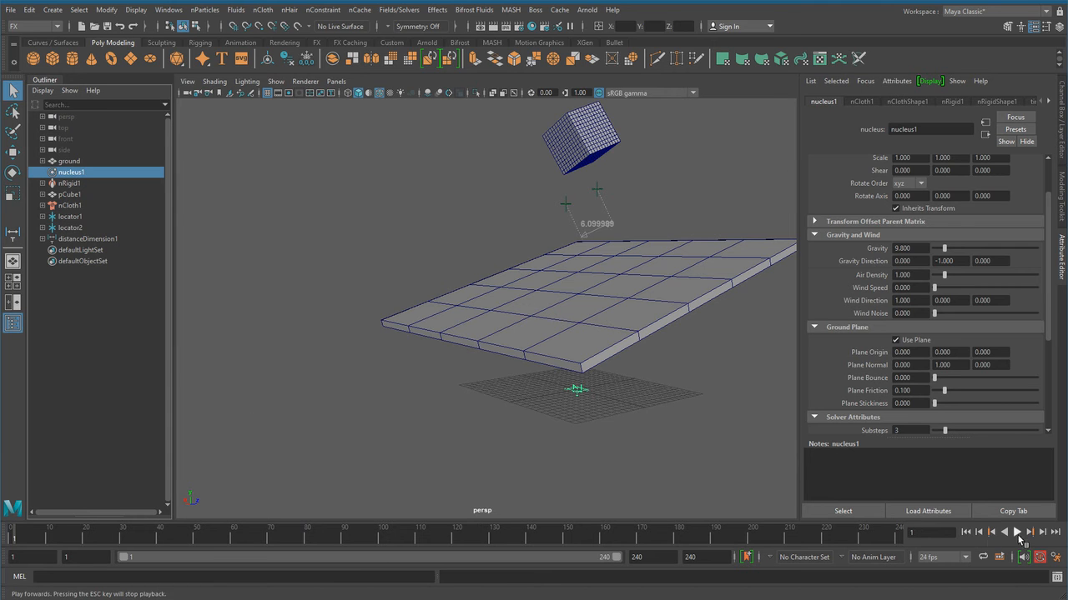
click(1018, 534)
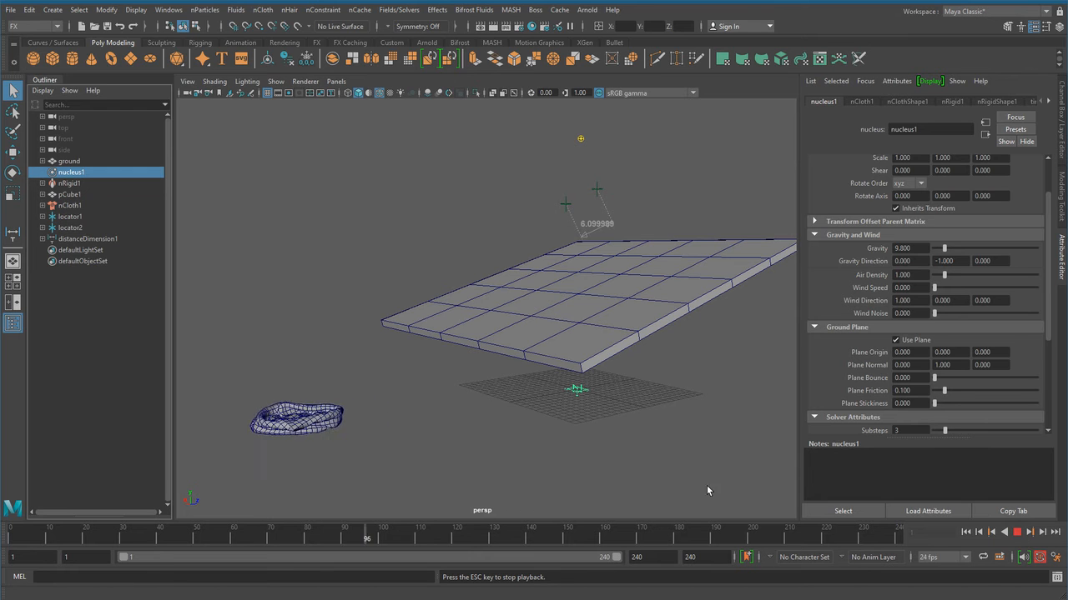
click(1018, 535)
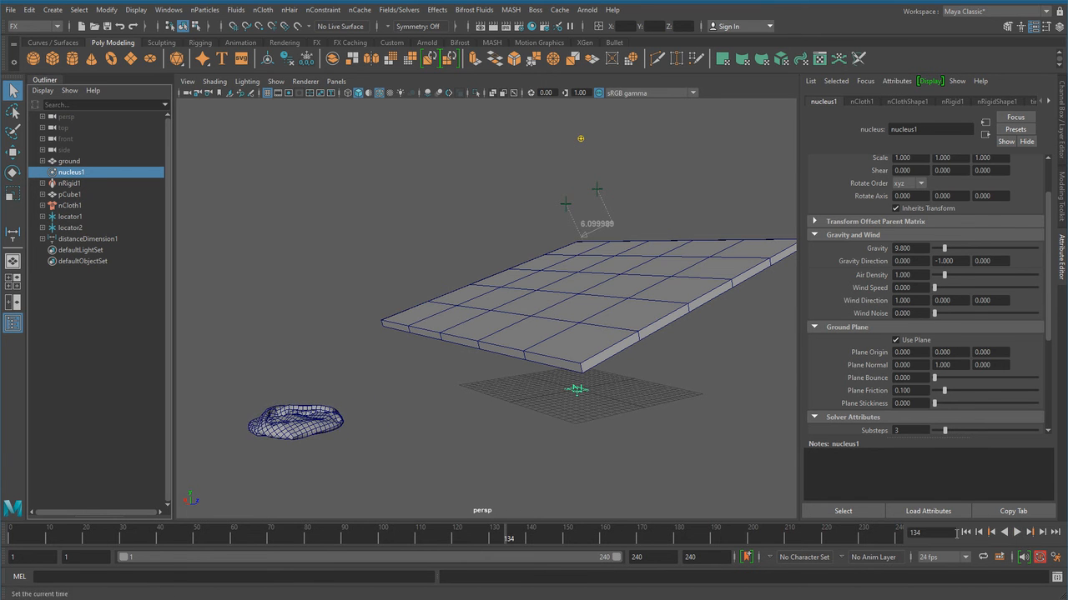
click(965, 534)
alt+middle_drag(541, 309, 486, 375)
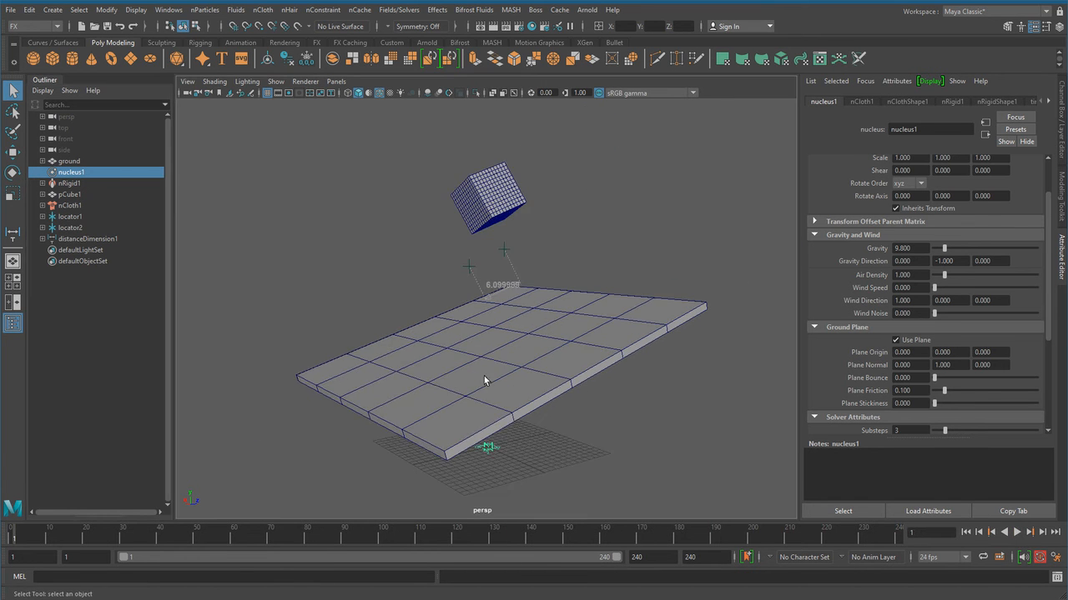
click(1017, 532)
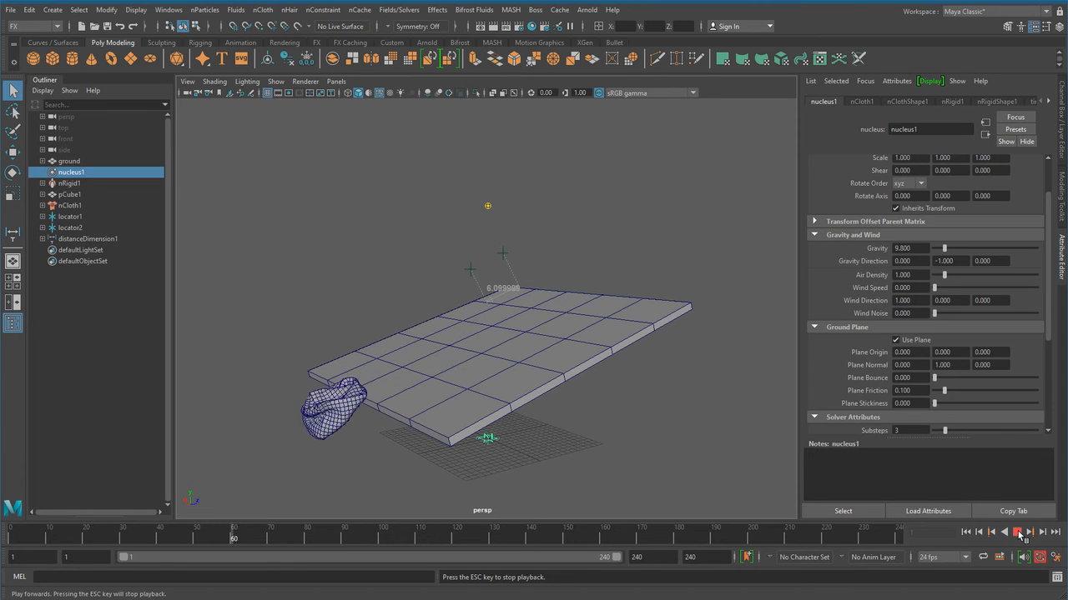
click(1019, 535)
alt+middle_drag(402, 441, 443, 382)
alt+right_drag(442, 381, 482, 401)
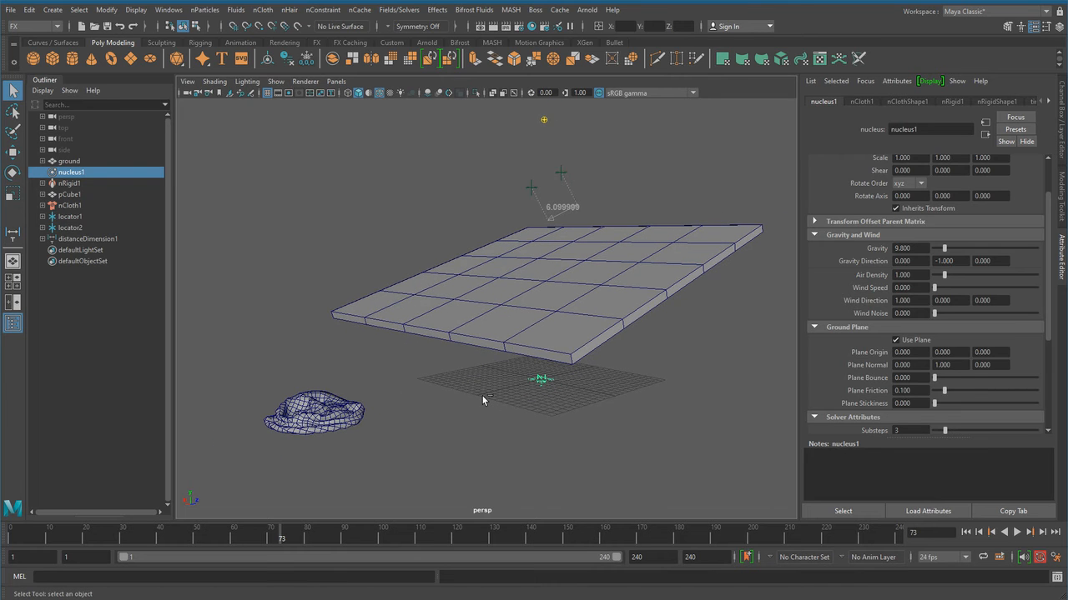
Step: Select the ground slab and look through its connected nodes' attributes, from the transform to the collision settings of nRigidShape1
click(640, 270)
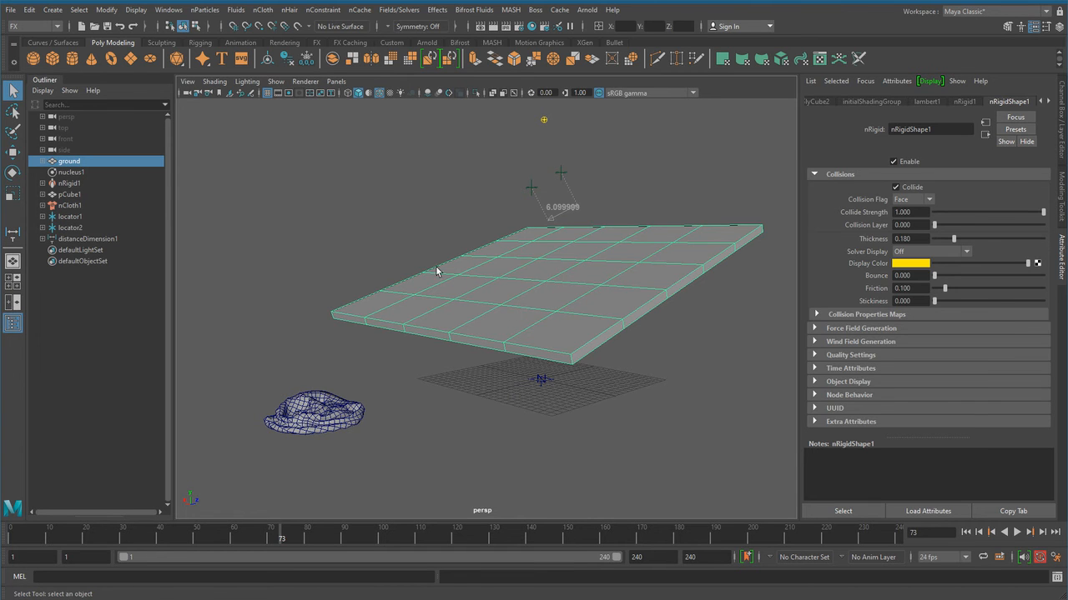
click(416, 249)
click(488, 282)
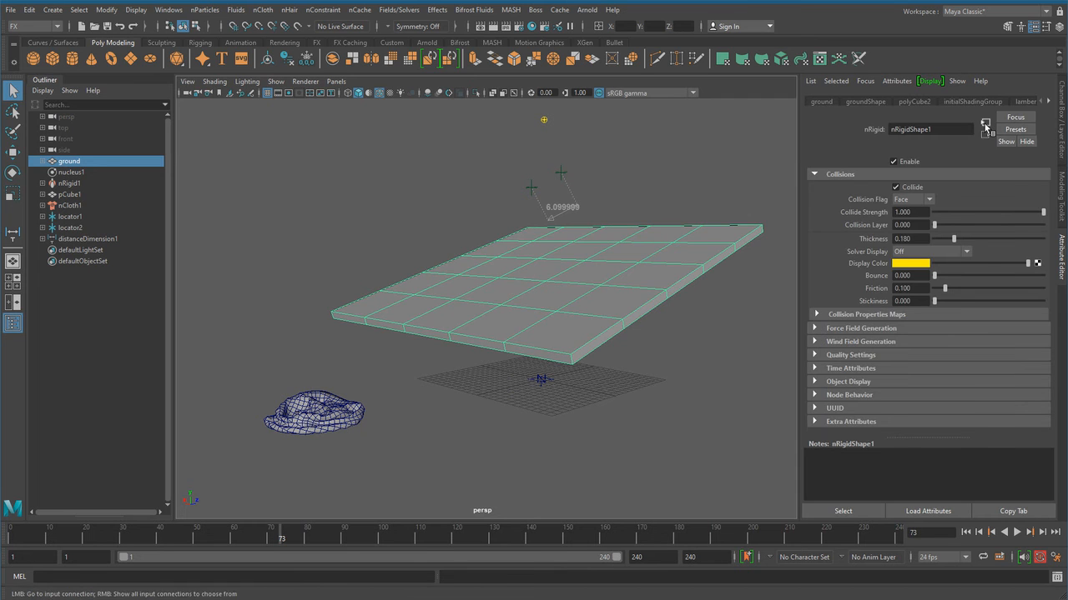
drag(893, 129, 935, 130)
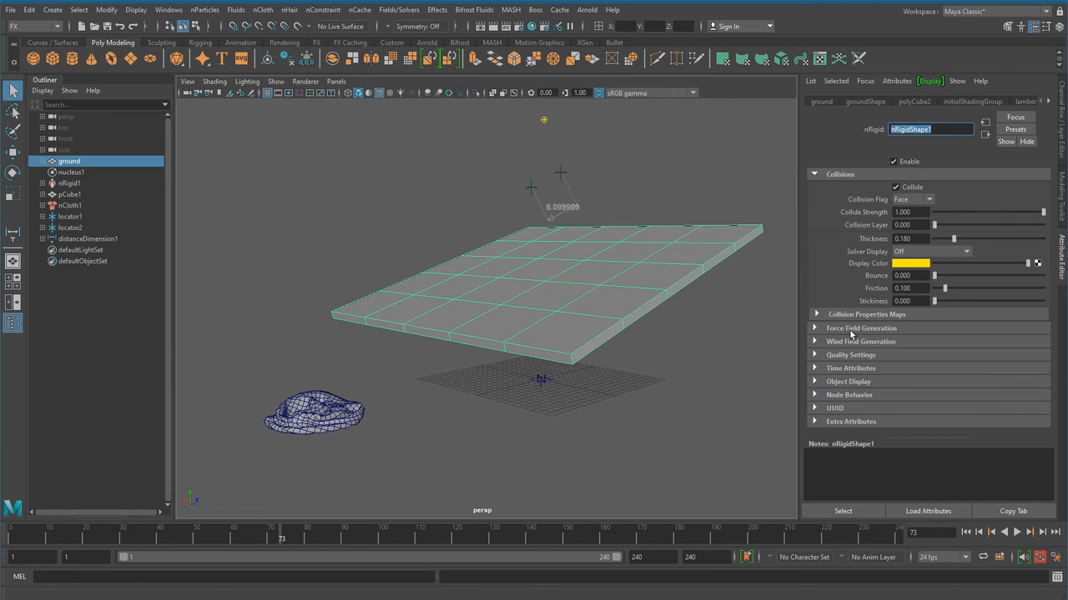
click(821, 102)
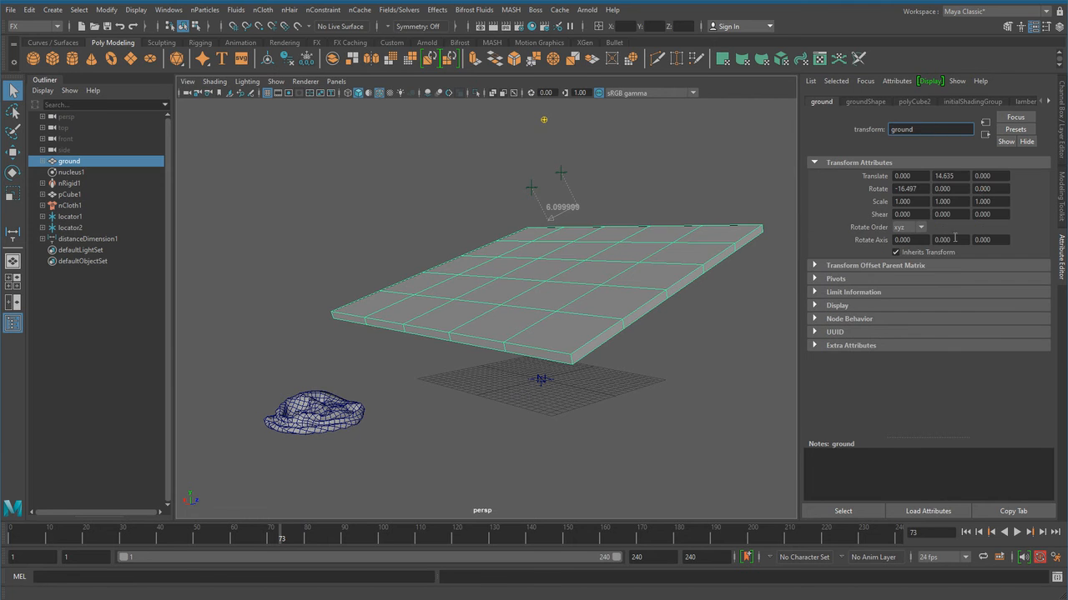
click(912, 102)
click(972, 102)
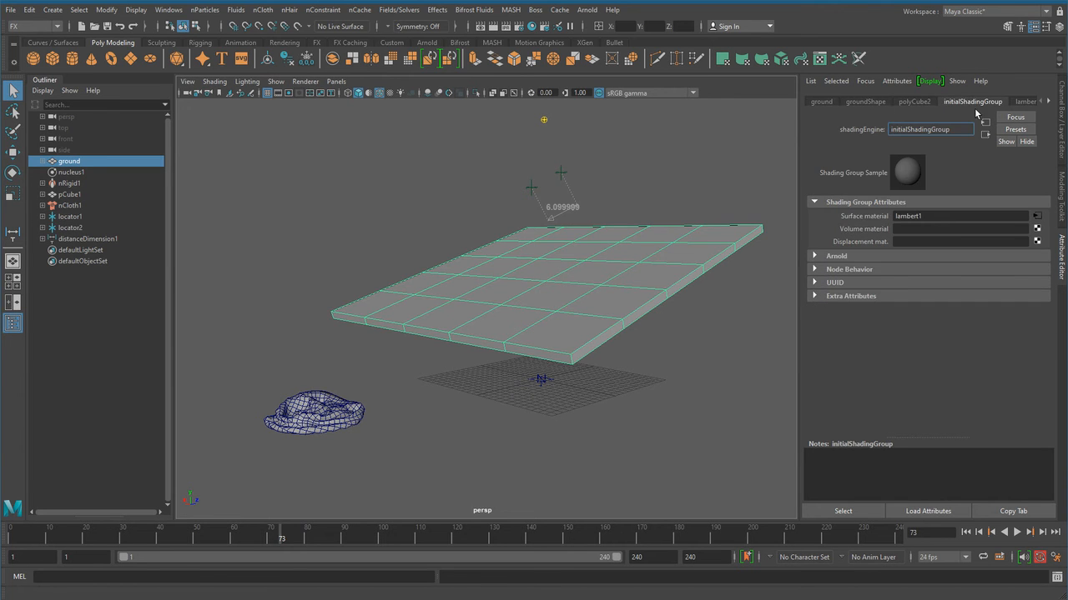
click(1055, 102)
click(1056, 102)
click(1019, 102)
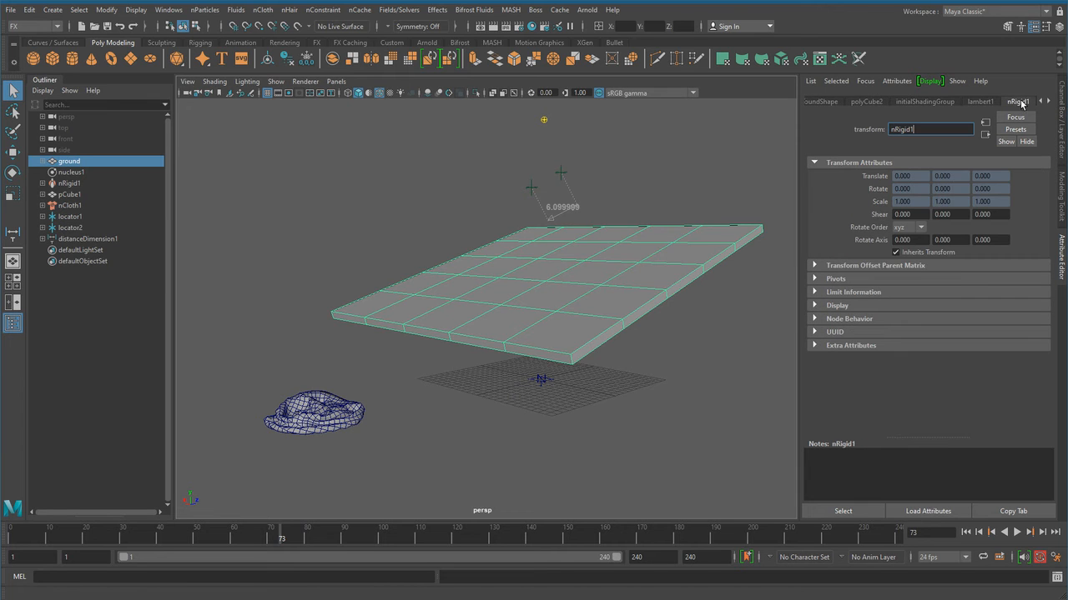
click(1049, 101)
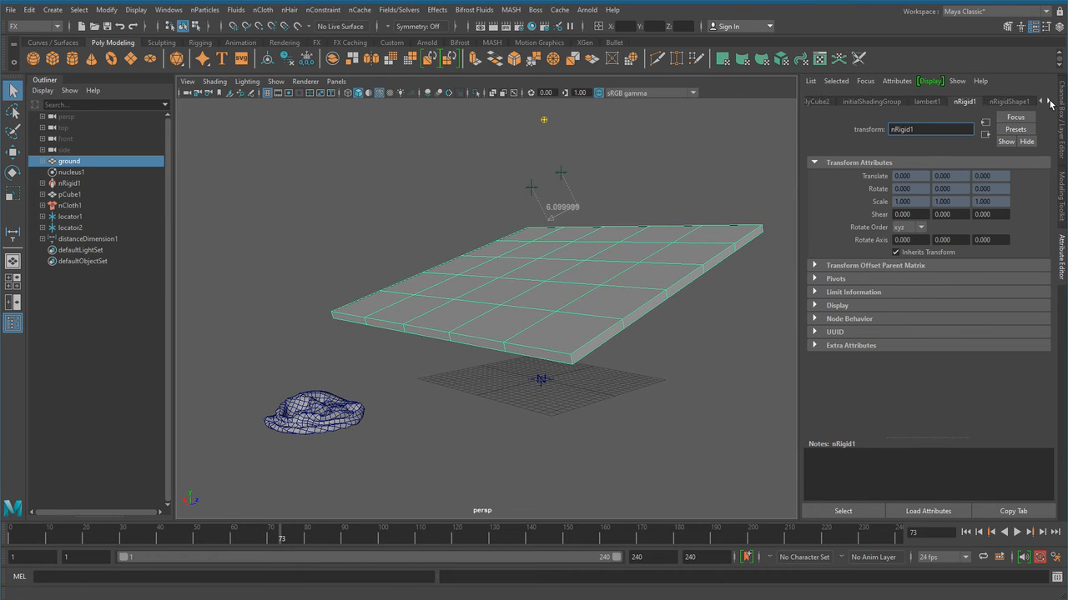
click(1010, 102)
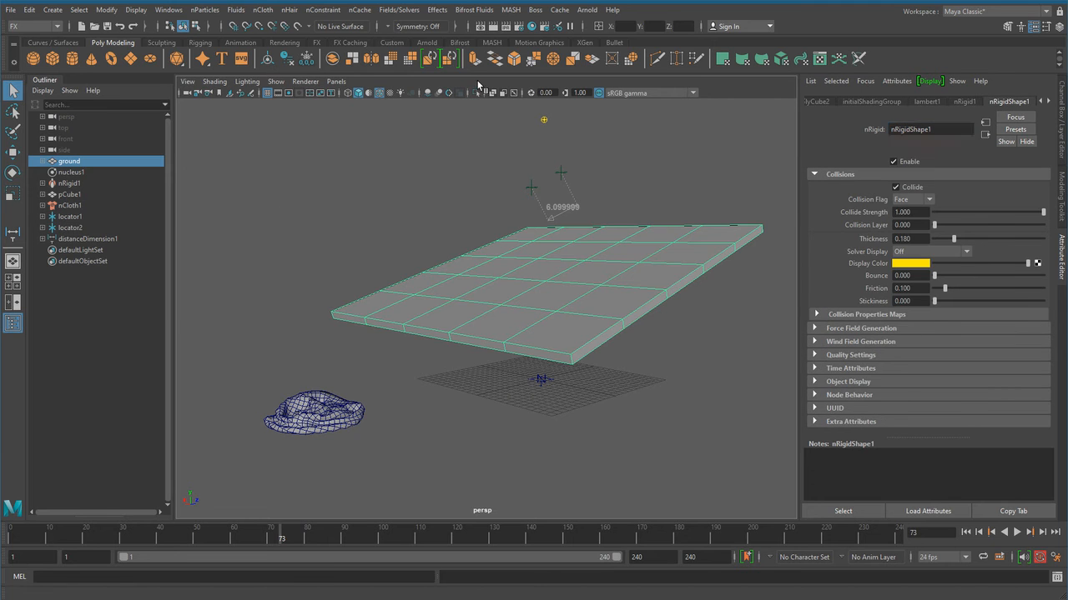
Step: Reselect the ground slab, open the Node Editor and graph the slab's input and output connections
click(435, 226)
click(478, 278)
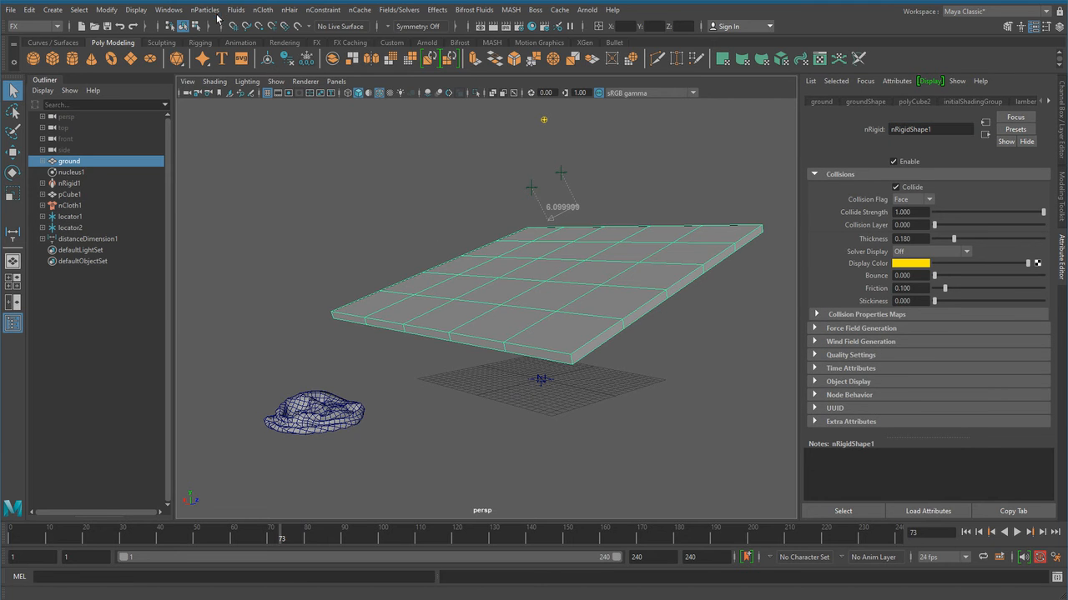
click(167, 10)
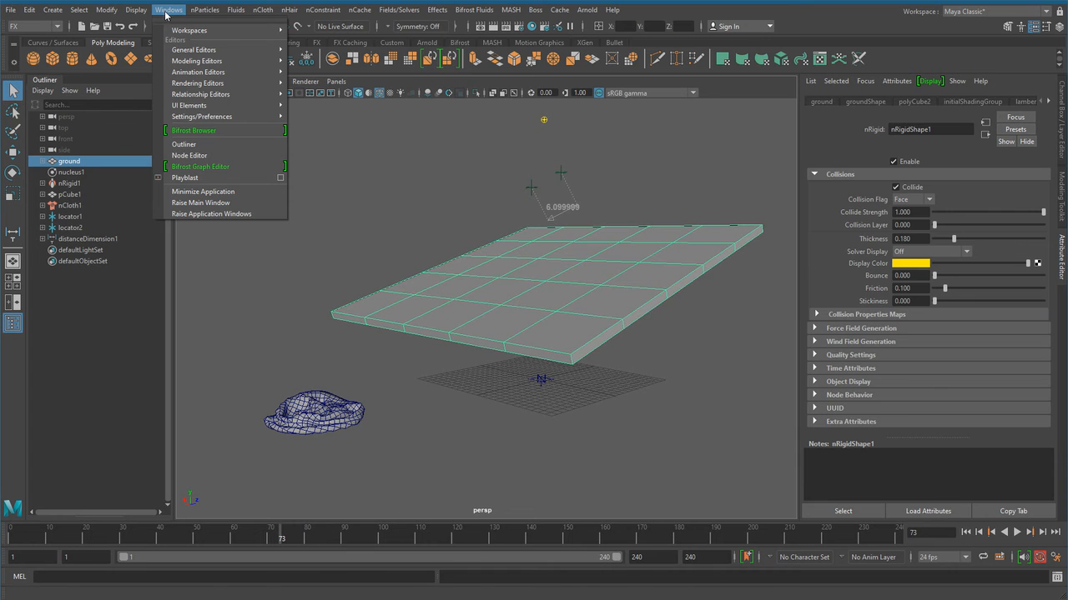
click(211, 156)
drag(385, 131, 512, 184)
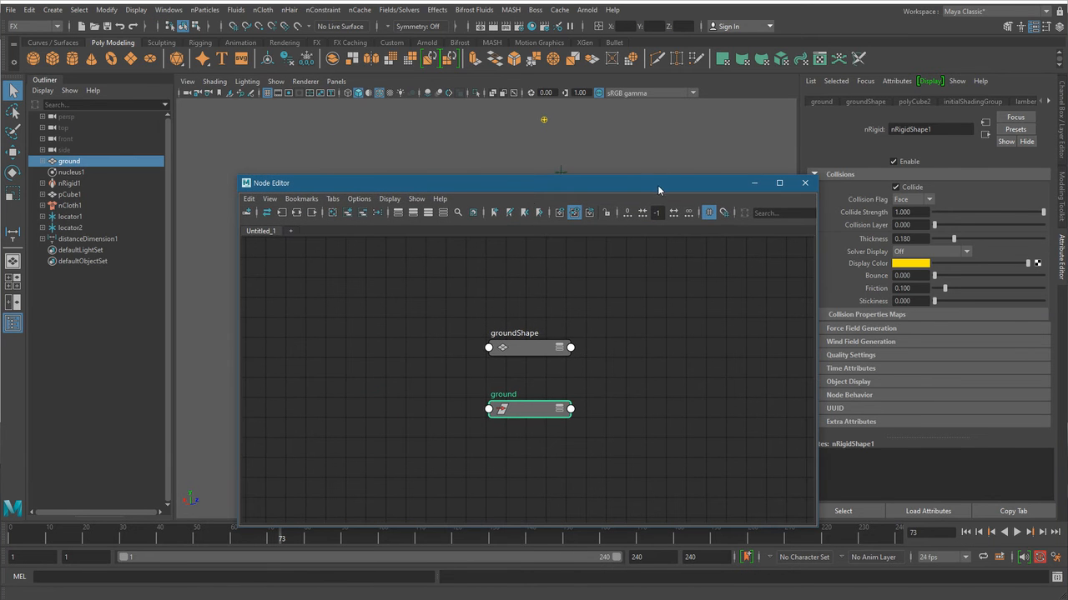
drag(658, 189, 628, 183)
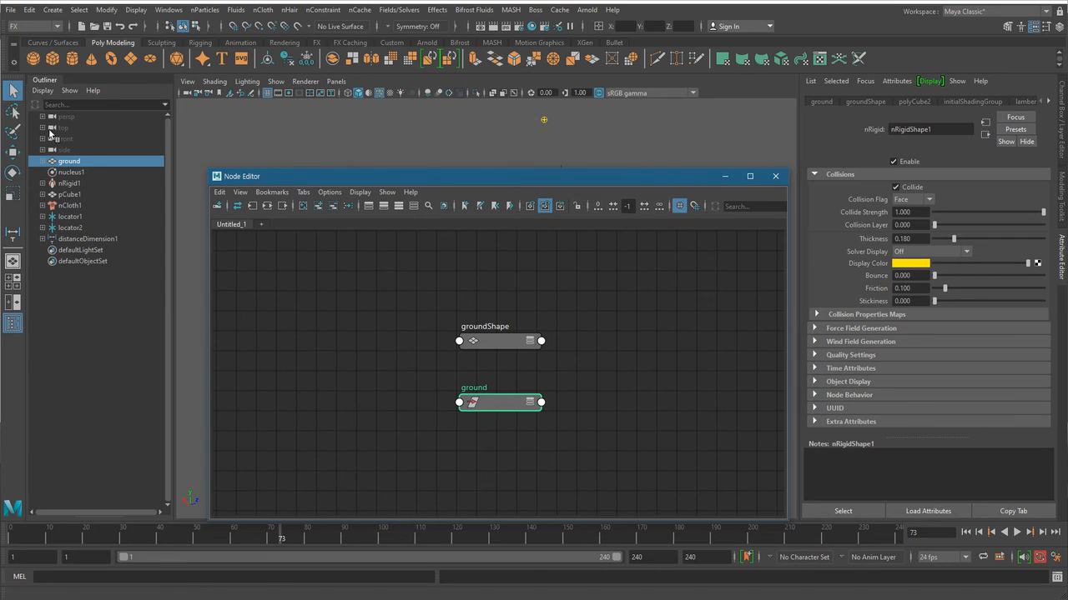
click(267, 205)
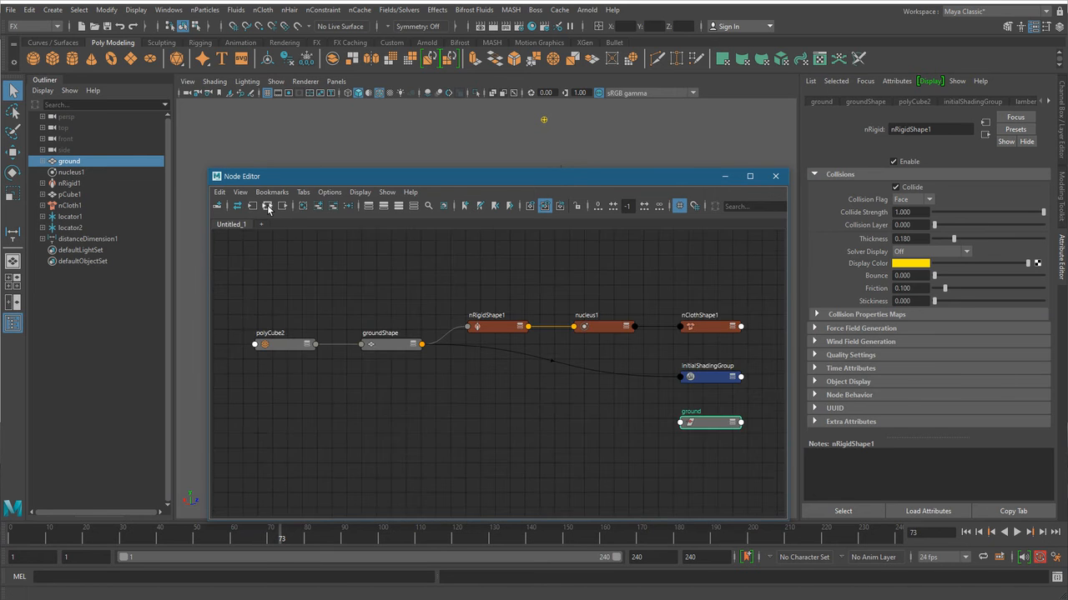
Step: Reposition the groundShape and nucleus1 nodes in the graph to spread out the connections around nRigidShape1
scroll(385, 422, up, 3)
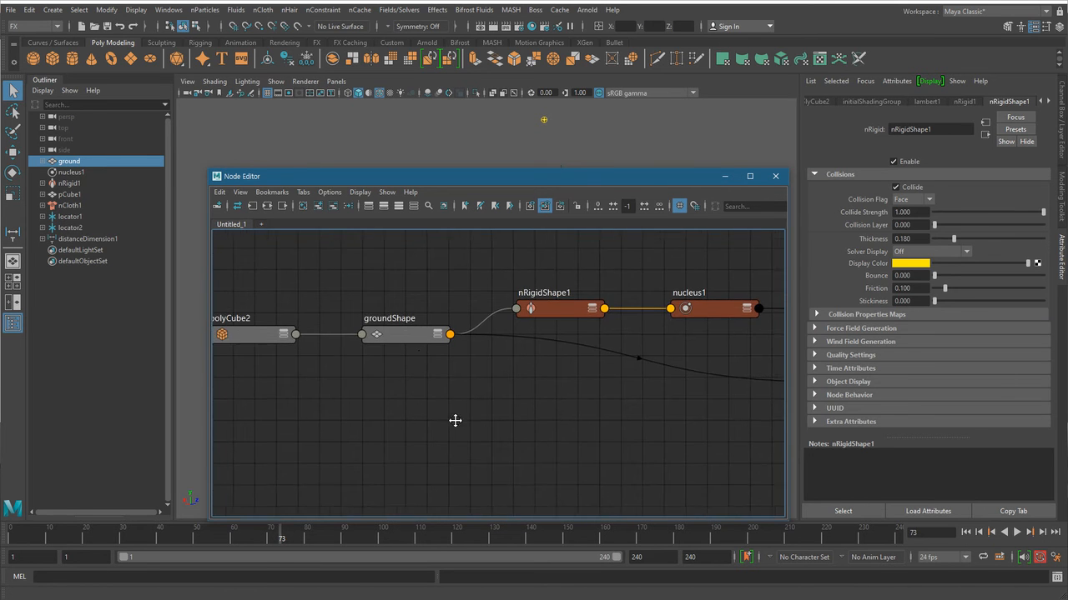
drag(428, 337, 423, 387)
alt+middle_drag(596, 441, 502, 431)
click(398, 324)
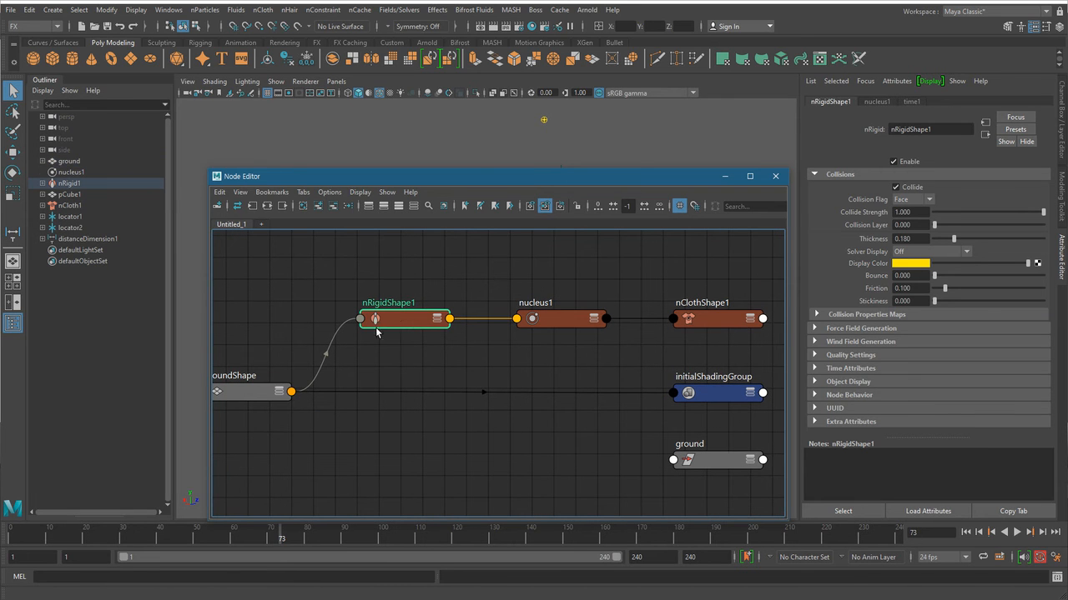
scroll(409, 325, up, 2)
alt+middle_drag(622, 365, 566, 370)
drag(556, 318, 532, 303)
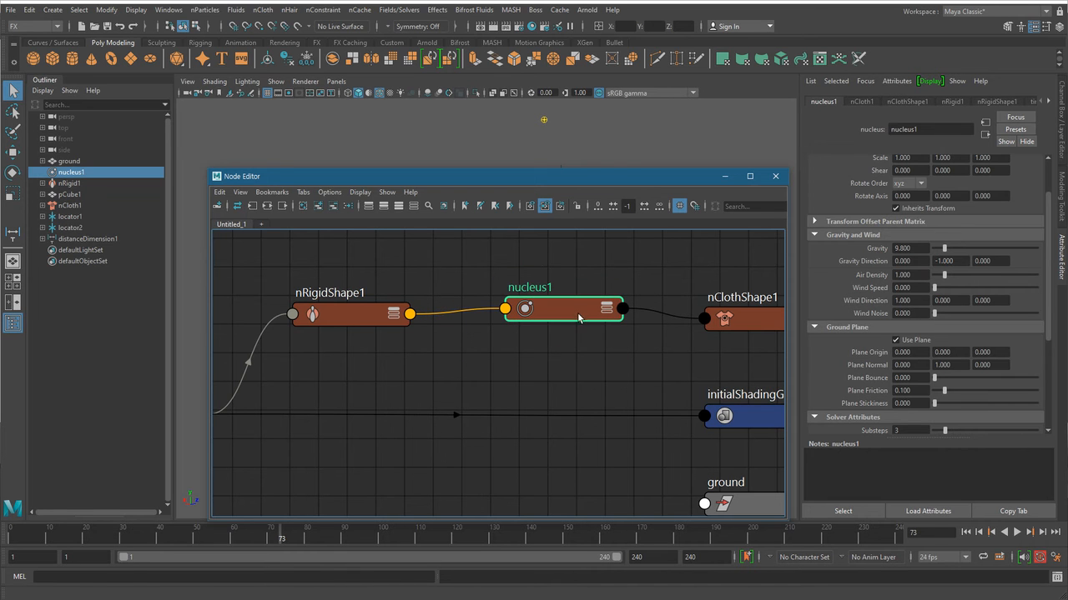
key(ctrl+z)
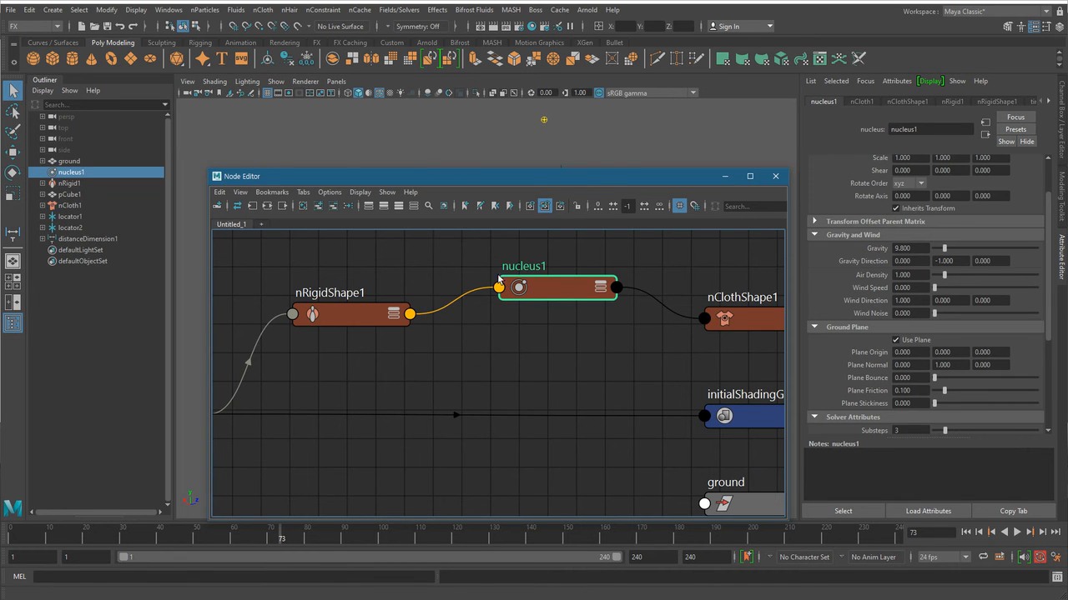
Step: Examine the connections from groundShape through nRigidShape1 to nucleus1, select the nRigidShape1 node and minimize the Node Editor
alt+right_drag(603, 373, 538, 370)
alt+middle_drag(563, 381, 523, 357)
mouse_move(531, 362)
alt+right_down()
mouse_move(522, 360)
mouse_move(536, 364)
alt+right_up()
alt+middle_drag(536, 363, 564, 338)
alt+right_drag(579, 369, 492, 380)
alt+middle_drag(500, 380, 536, 389)
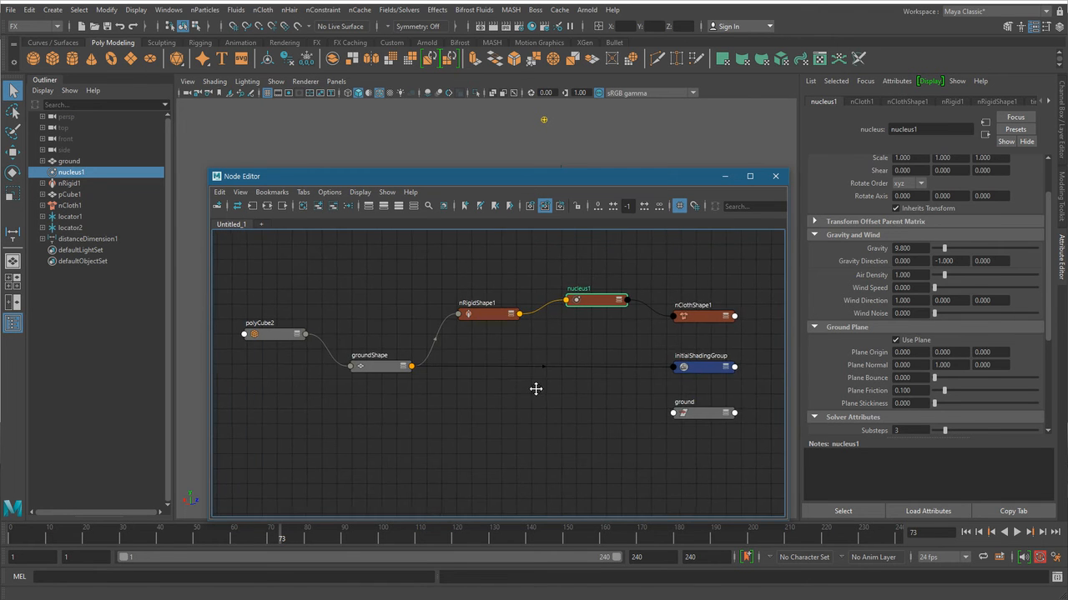
alt+right_drag(408, 384, 534, 404)
click(557, 335)
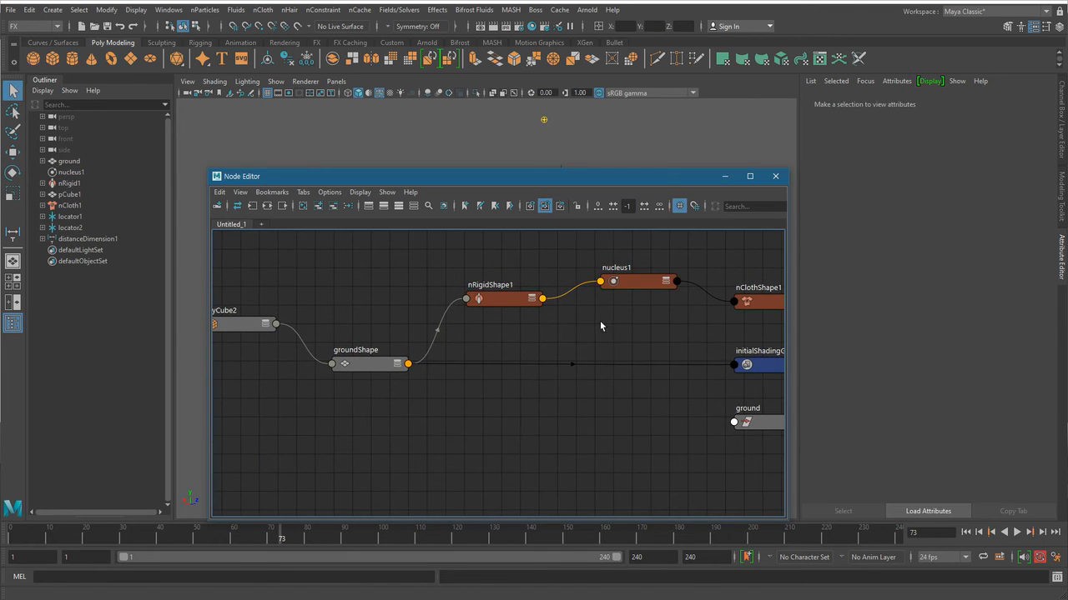
click(624, 291)
click(503, 302)
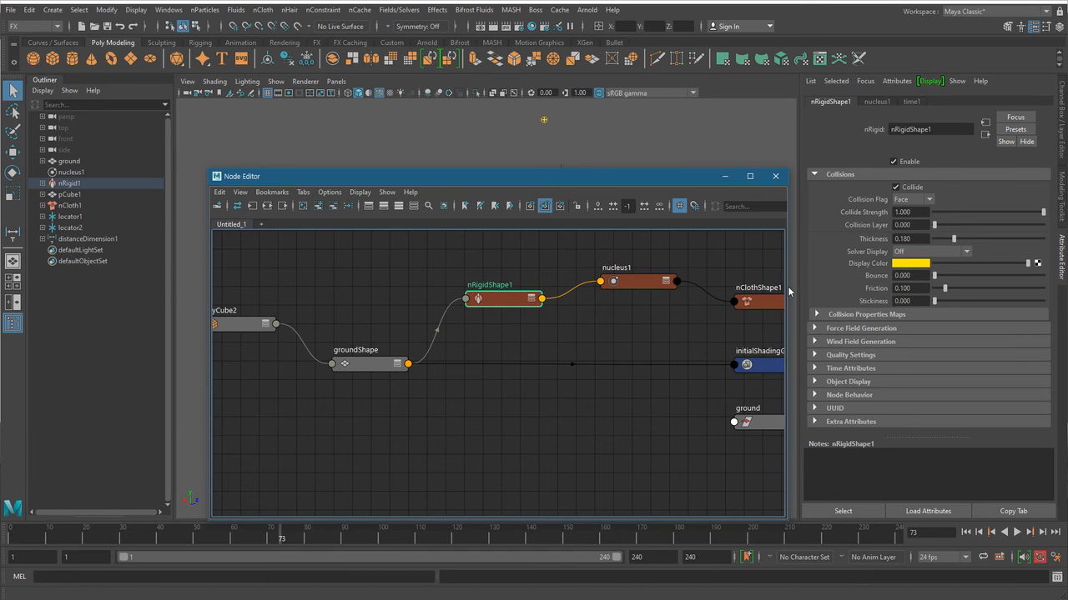
click(728, 178)
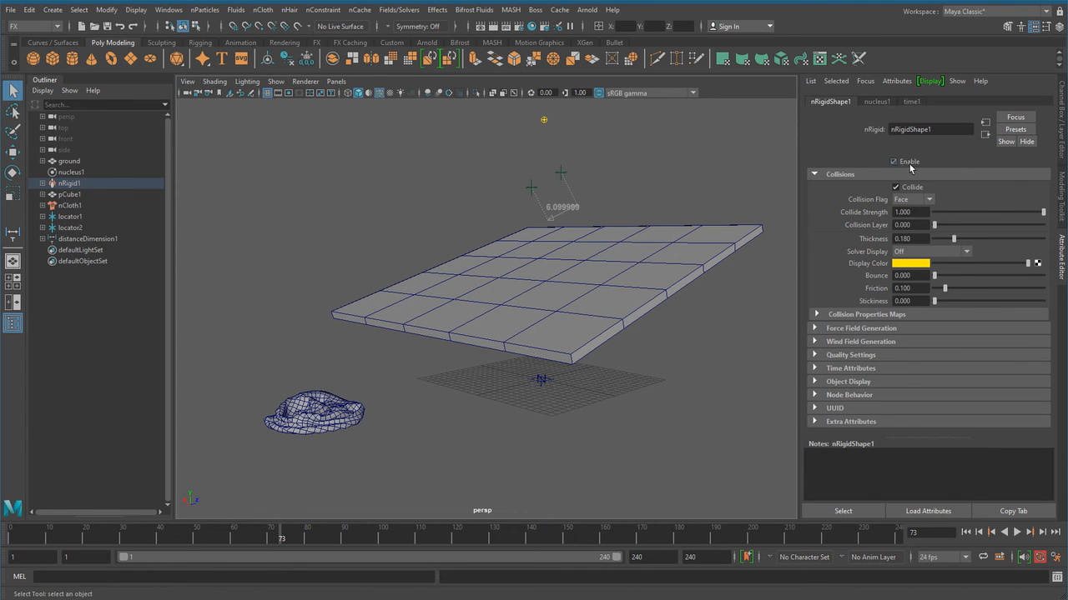
Step: Set the Friction of nRigidShape1 to 5, play the simulation from the first frame and stop it
click(914, 189)
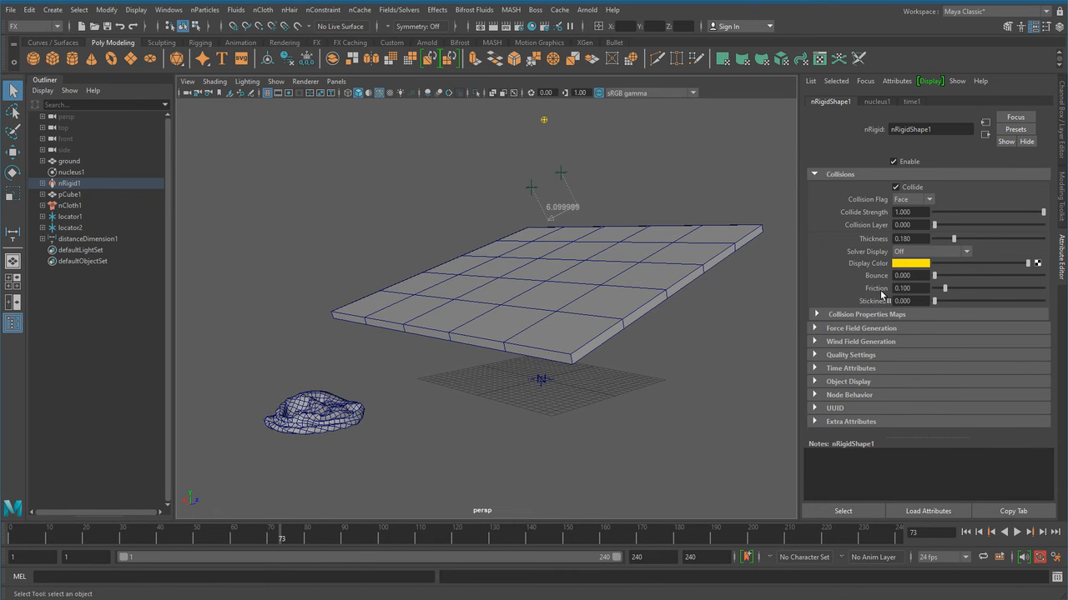
click(919, 291)
text(5)
key(Return)
click(965, 532)
click(1017, 532)
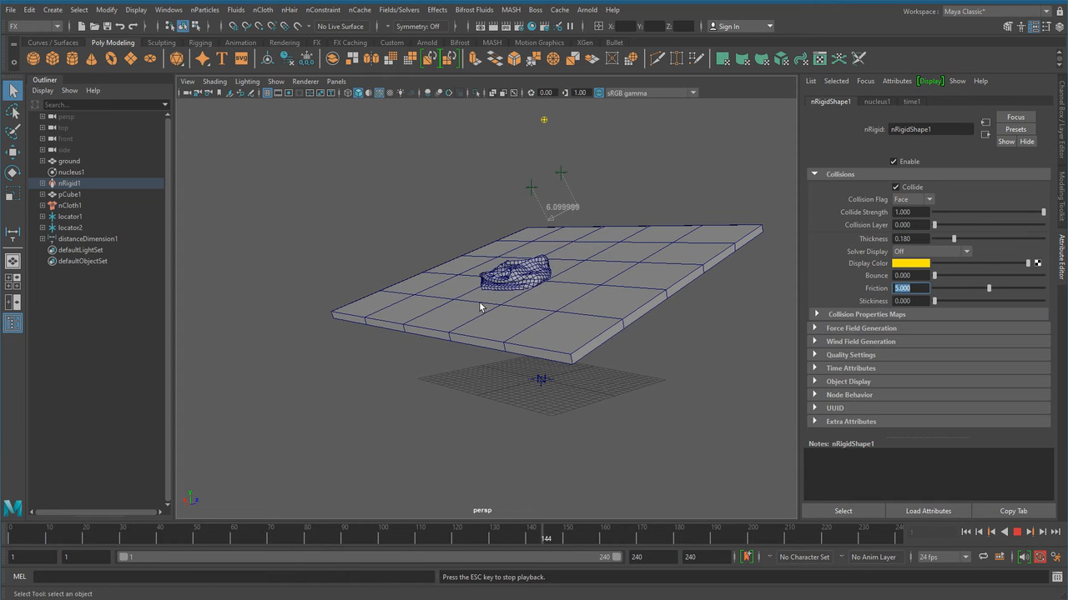
click(1017, 532)
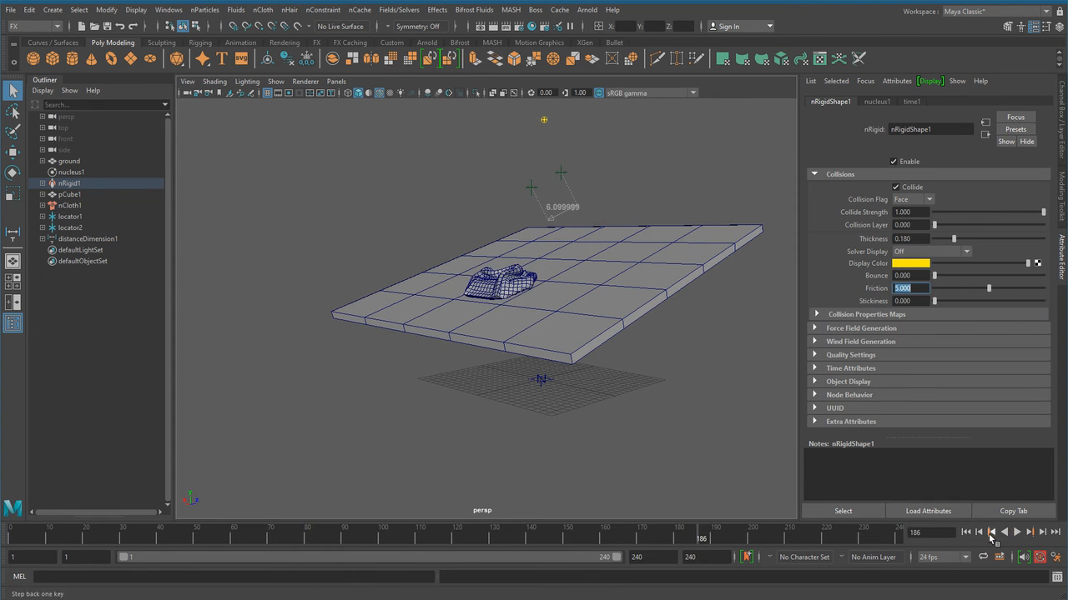
Step: Return to the first frame, set nRigidShape1's Friction to 0.1, and replay the simulation for comparison
click(965, 532)
text(0.1)
key(Return)
click(1017, 532)
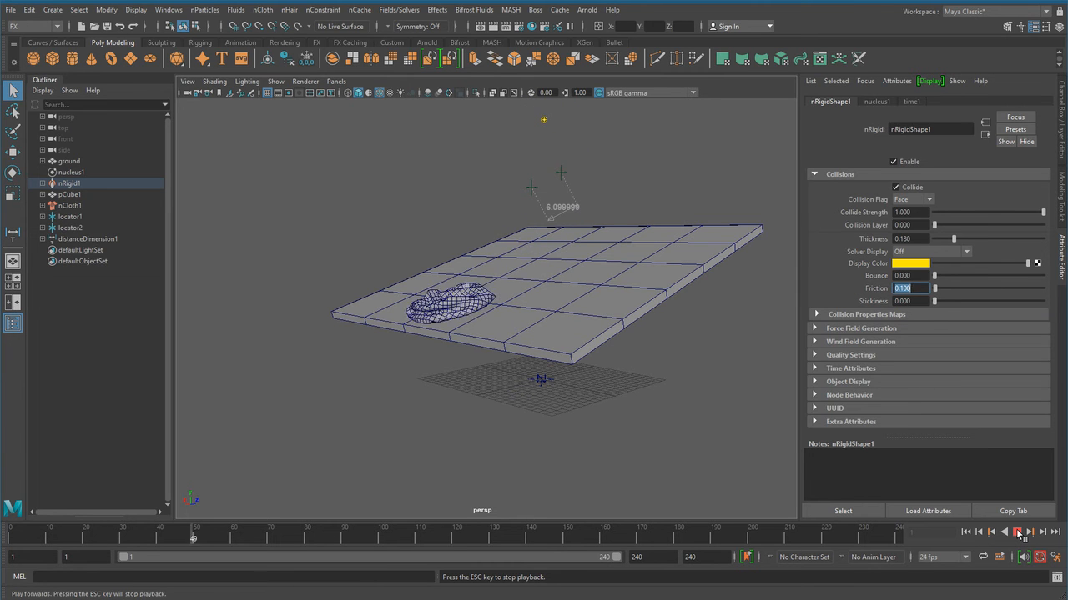
click(1017, 532)
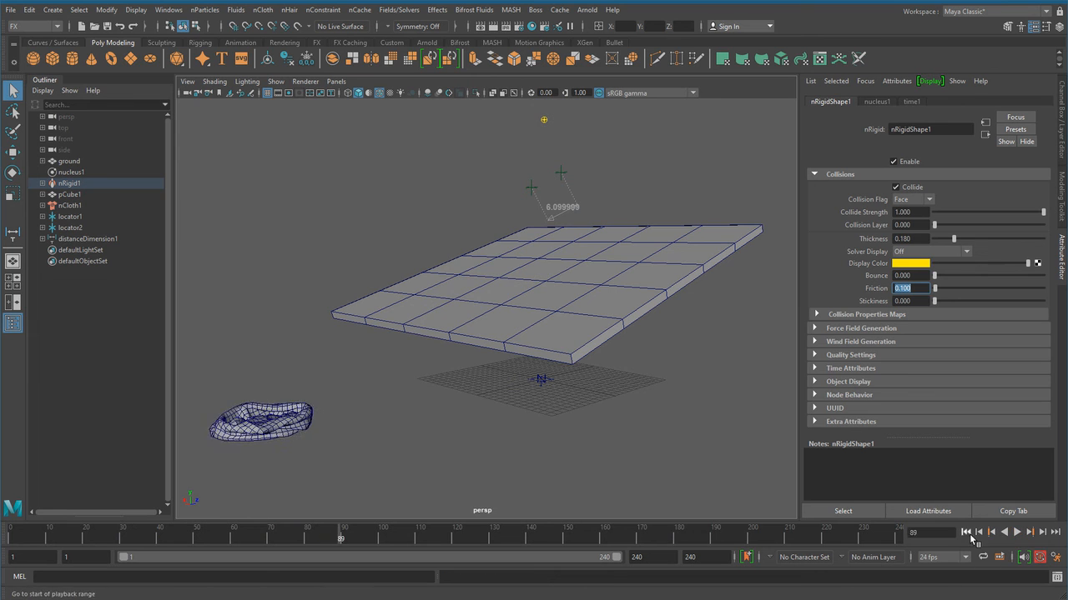
Step: Rewind to the start, raise nRigidShape1's Friction to 5 again, and run the simulation to examine the cube on the slope
click(965, 532)
text(5)
key(Return)
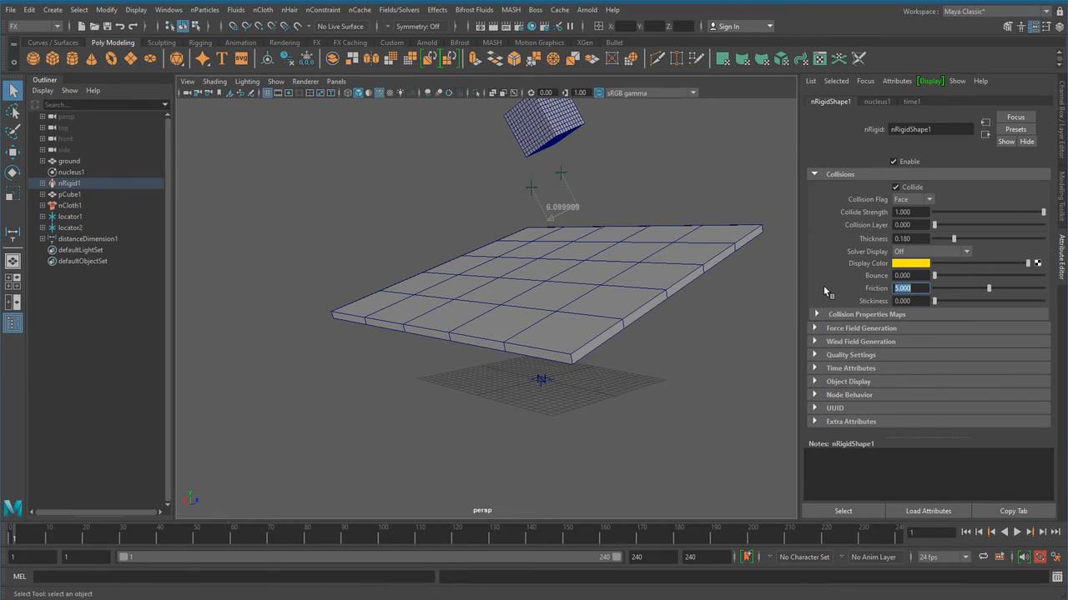
click(1017, 533)
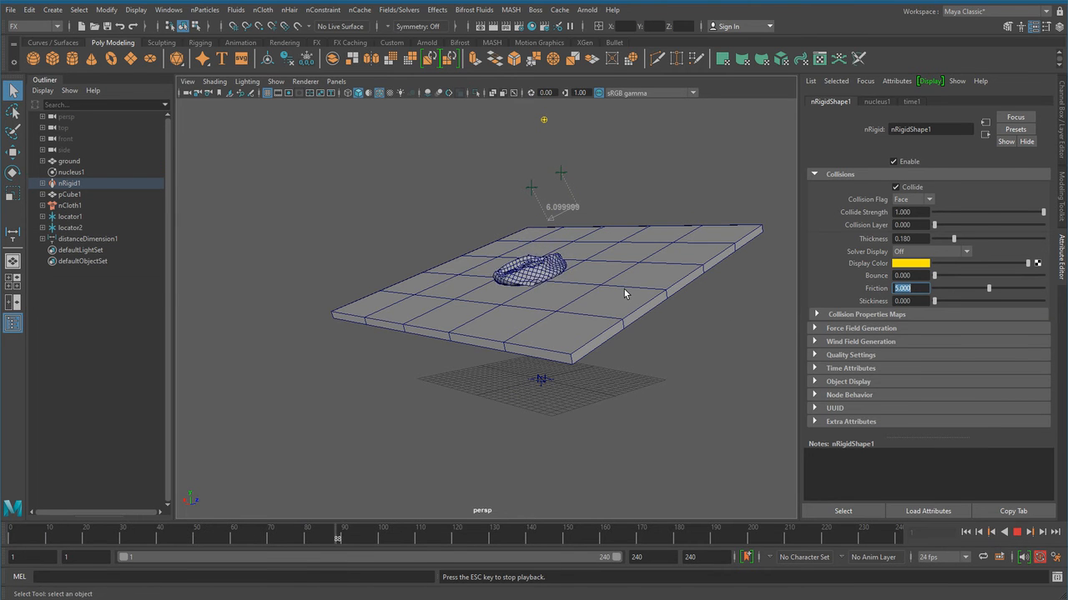
click(1019, 533)
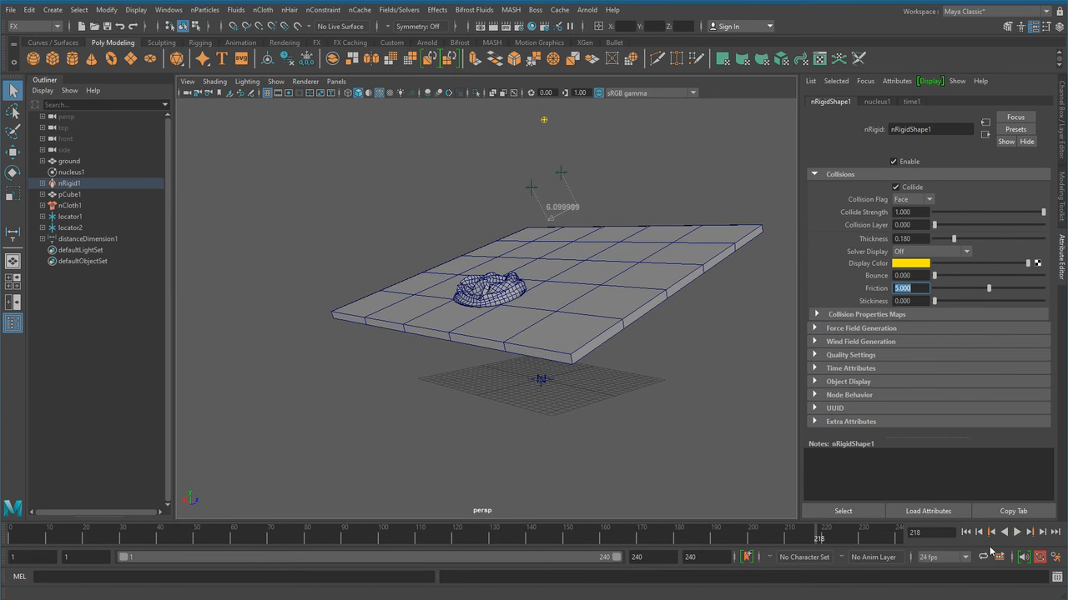
Step: Rewind to the first frame, restore nRigidShape1's Friction to 0.1 and clear the selection
click(966, 533)
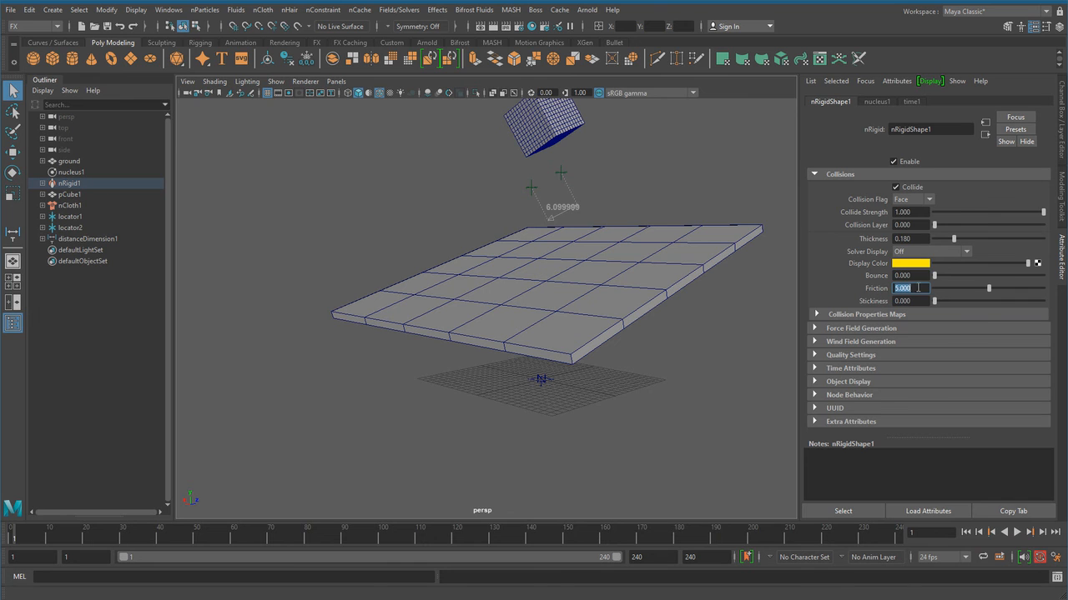
text(0.1)
key(Return)
click(419, 222)
alt+drag(420, 222, 535, 300)
scroll(535, 300, up, 1)
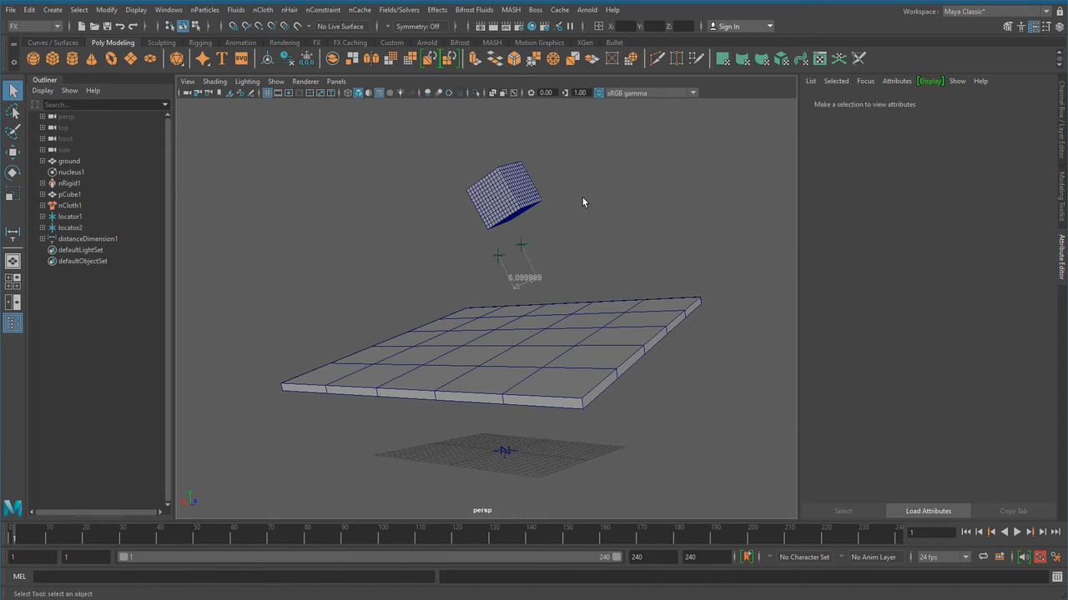
Step: Select the cube, graph its input and output connections in the Node Editor, and move the pCubeShape1 node lower
click(504, 198)
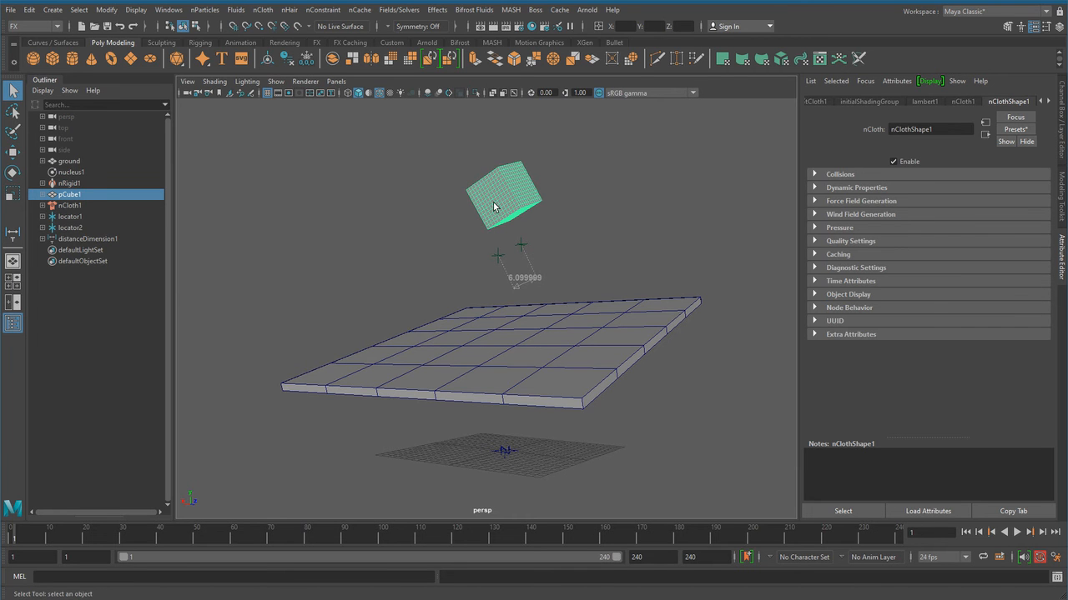
click(168, 9)
click(232, 156)
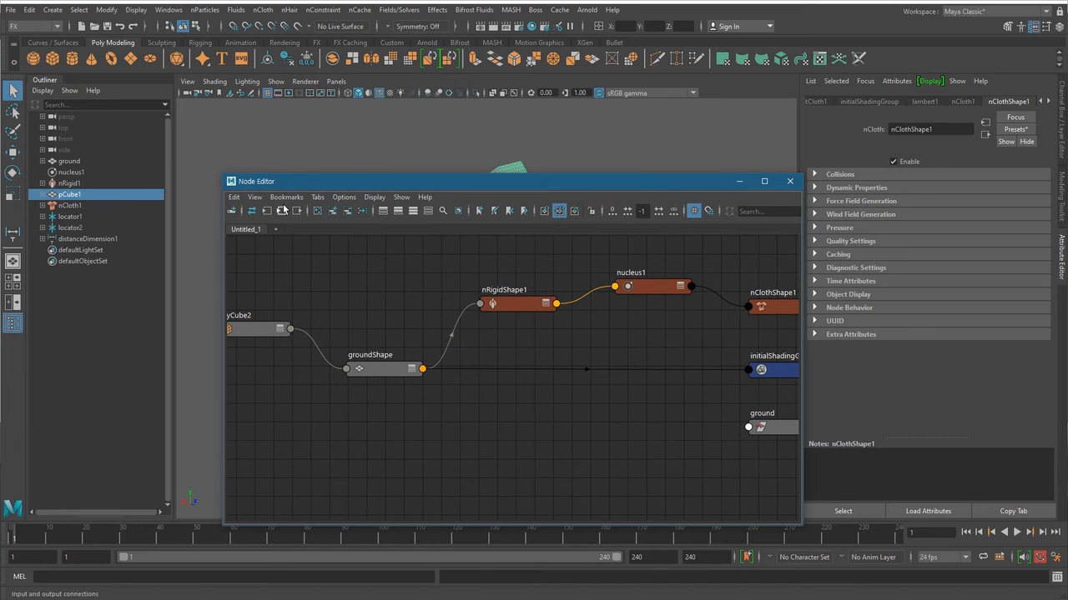
click(282, 211)
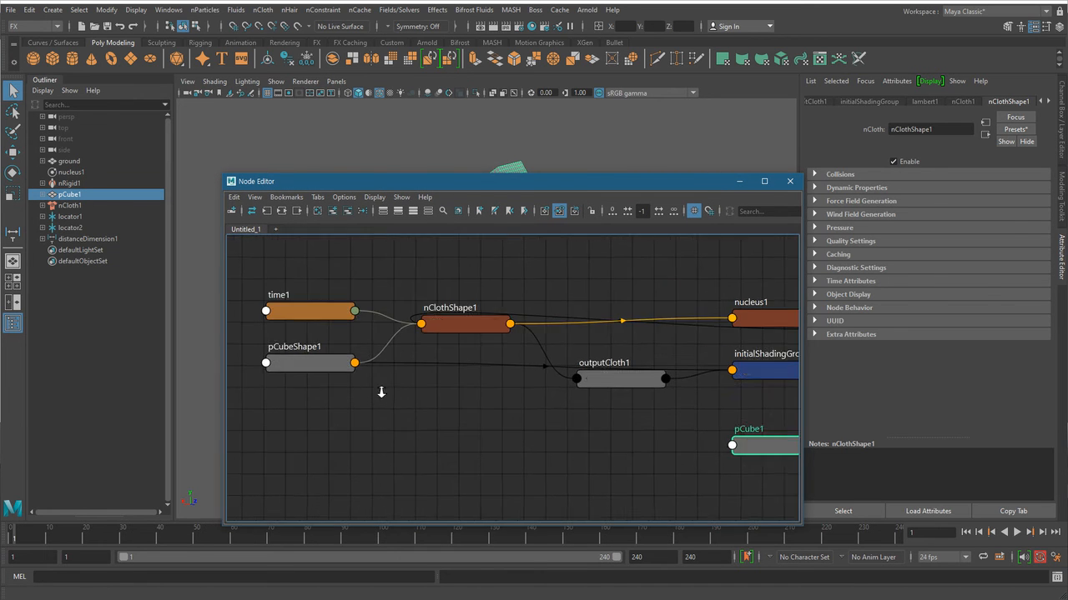
drag(309, 372, 297, 407)
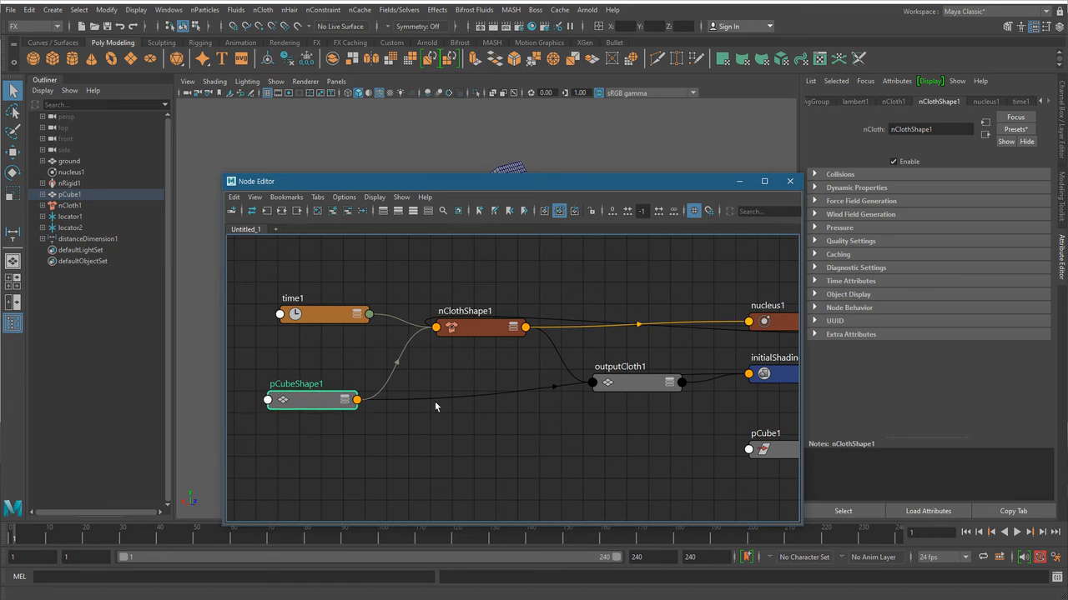
Step: Move the nClothShape1 and nucleus1 nodes higher in the node graph to spread out their connections
alt+middle_drag(492, 411, 451, 429)
scroll(453, 429, up, 1)
drag(430, 338, 430, 309)
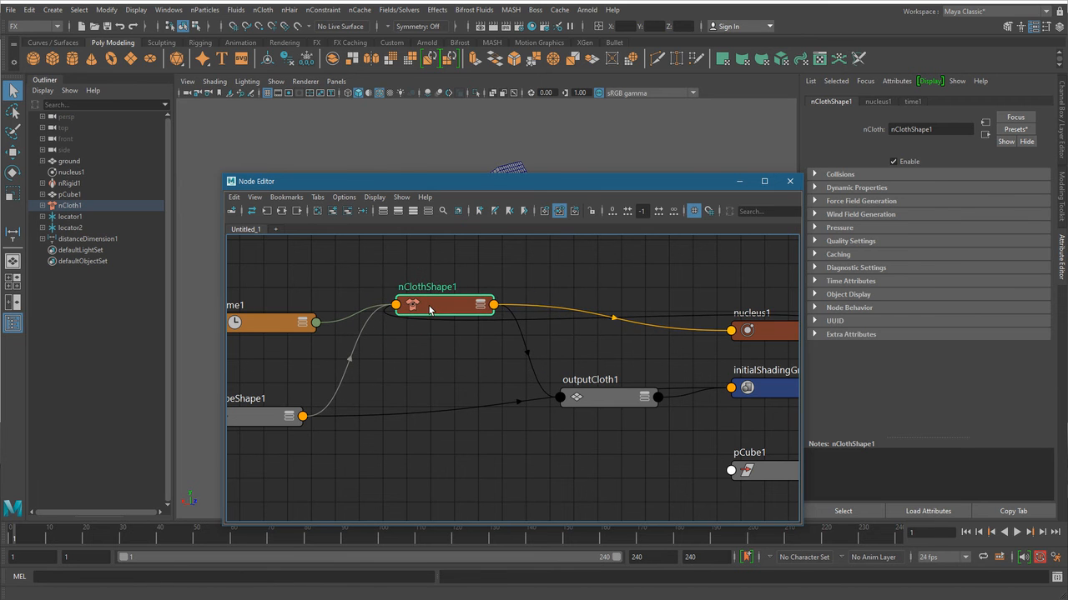
alt+middle_drag(518, 370, 403, 370)
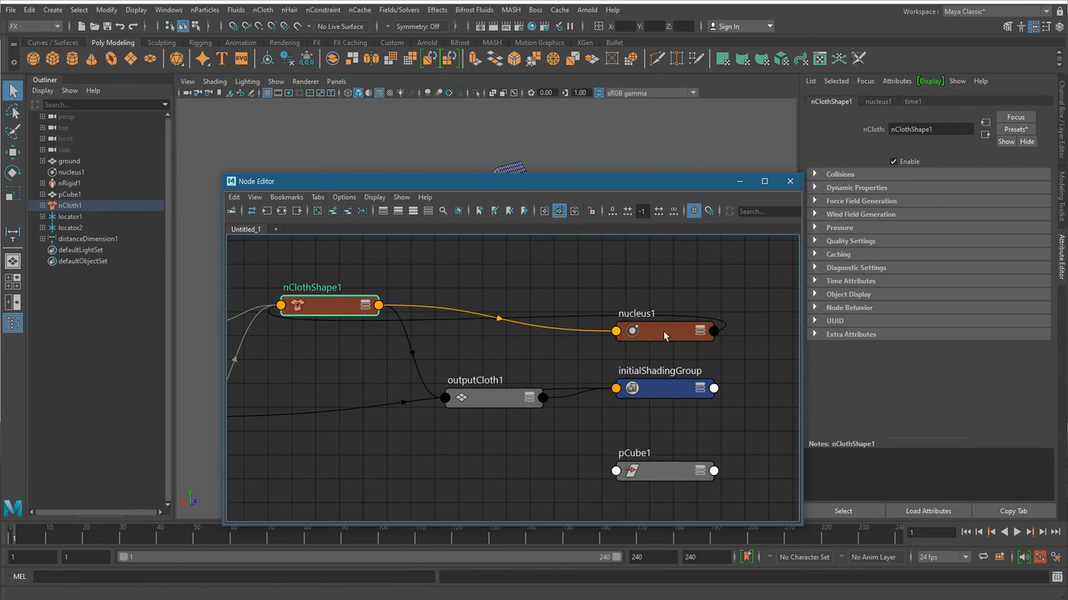
drag(663, 331, 666, 284)
alt+middle_drag(595, 356, 601, 381)
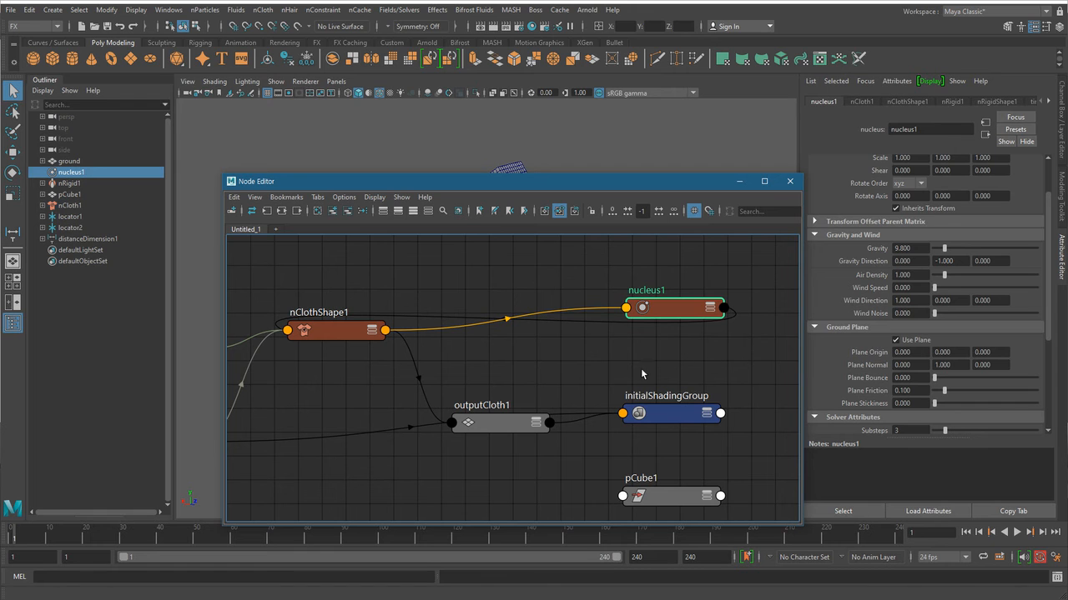
mouse_move(676, 318)
mouse_down()
mouse_move(661, 339)
mouse_move(672, 309)
mouse_move(669, 329)
mouse_up()
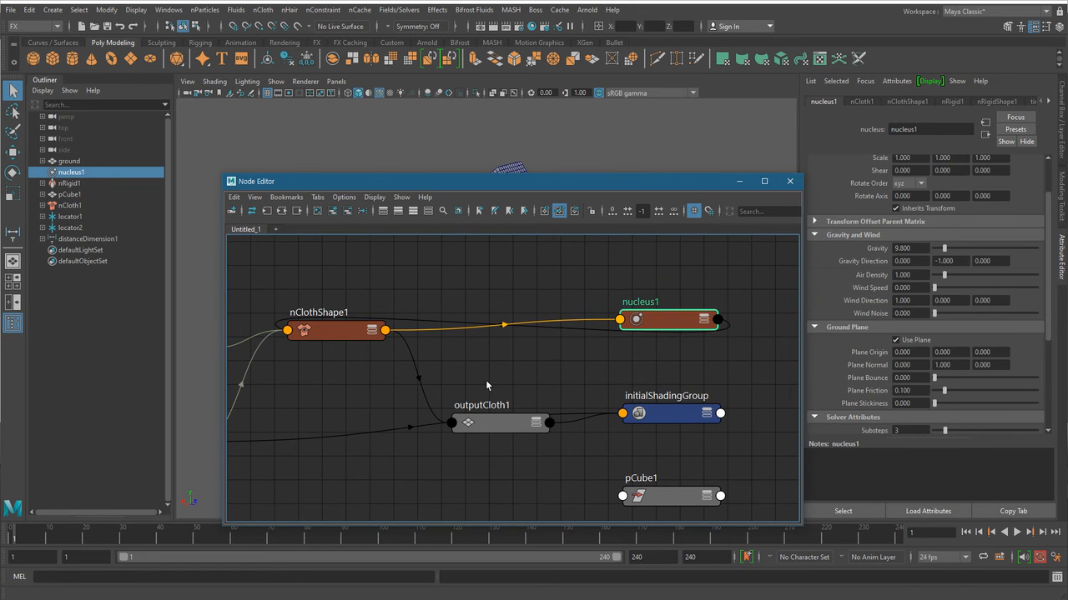
Step: Lower the nClothShape1 node to about the level of time1, and select the pCubeShape1 node
key(a)
alt+middle_drag(398, 391, 421, 396)
alt+right_drag(465, 372, 497, 358)
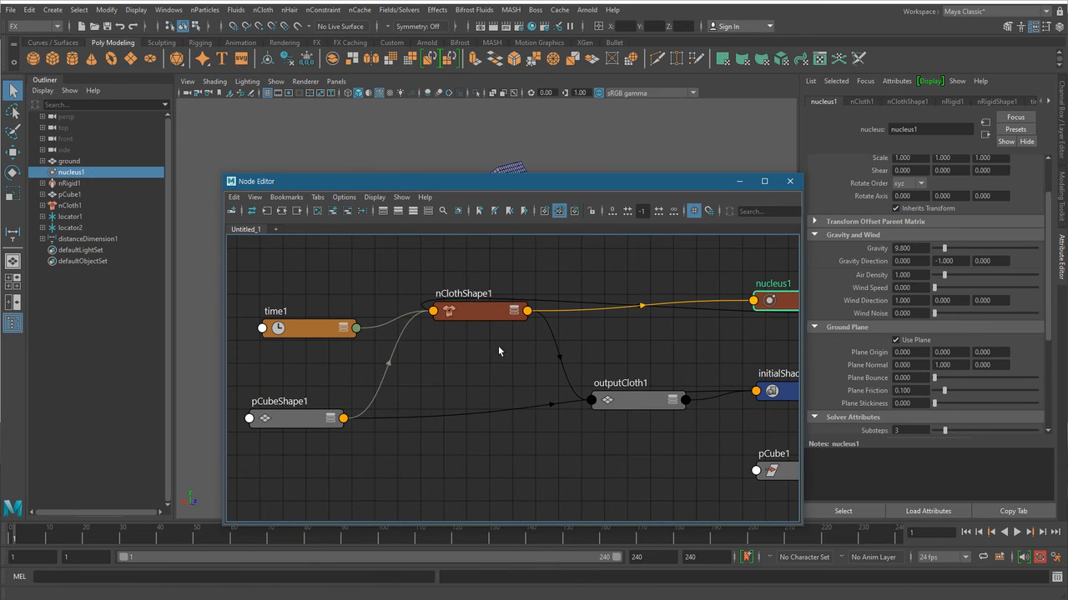
drag(476, 311, 474, 332)
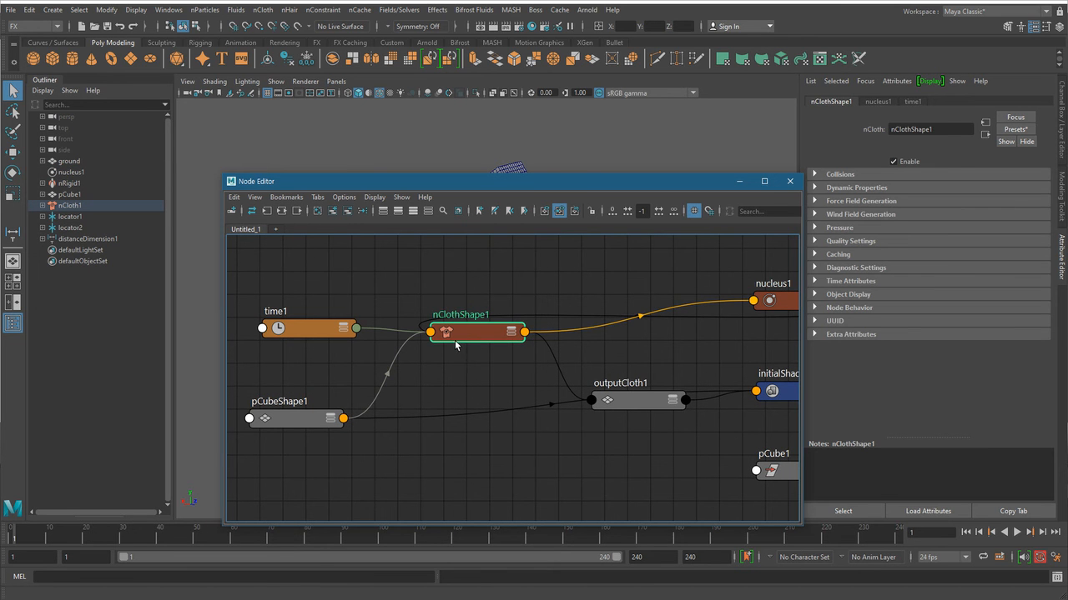
click(301, 419)
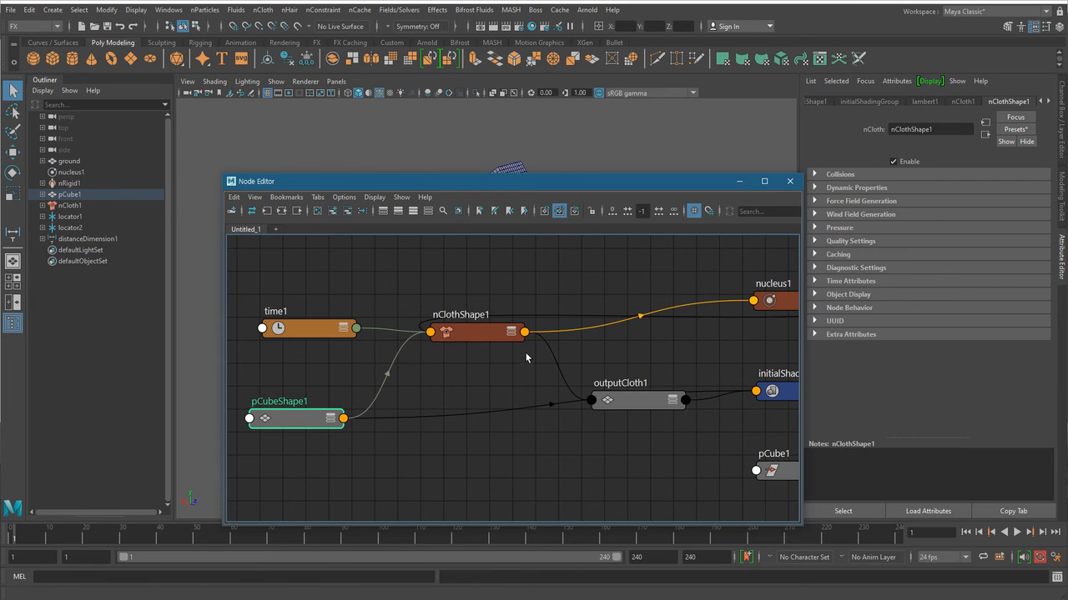
Step: Move the outputCloth1 node lower, clear of the other connections, and close the Node Editor
scroll(639, 410, up, 2)
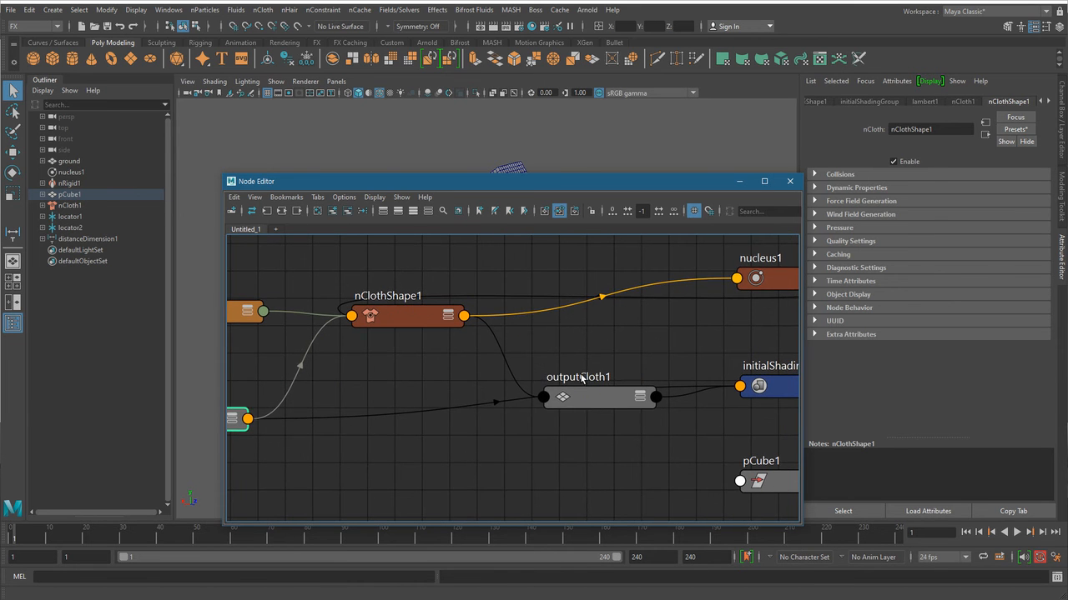
drag(598, 402, 629, 419)
scroll(633, 453, down, 2)
mouse_move(576, 449)
alt+middle_down()
mouse_move(500, 441)
mouse_move(562, 437)
alt+middle_up()
scroll(558, 432, down, 1)
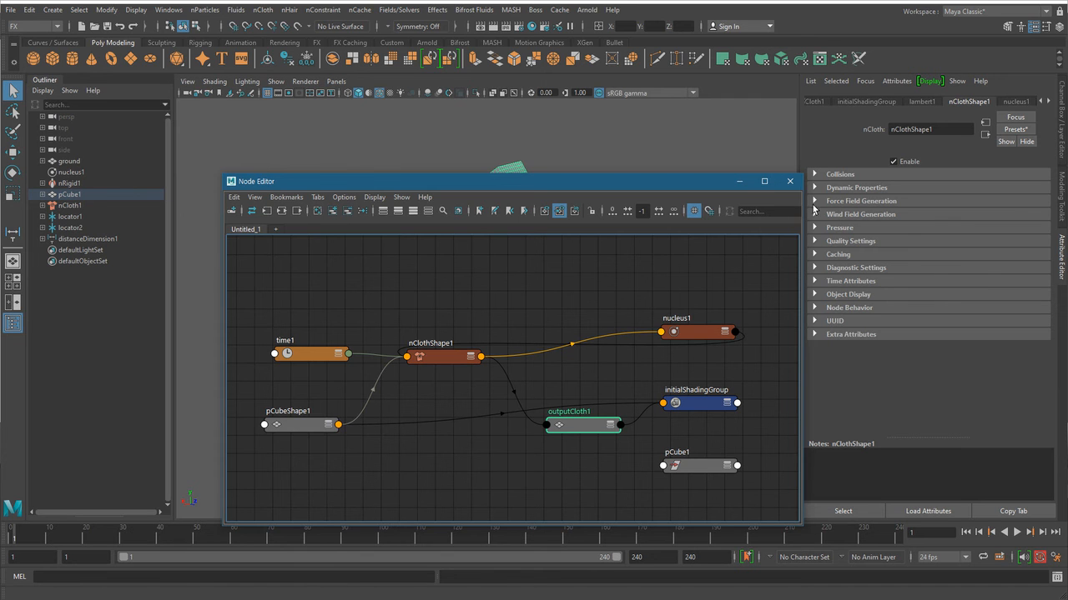
click(790, 180)
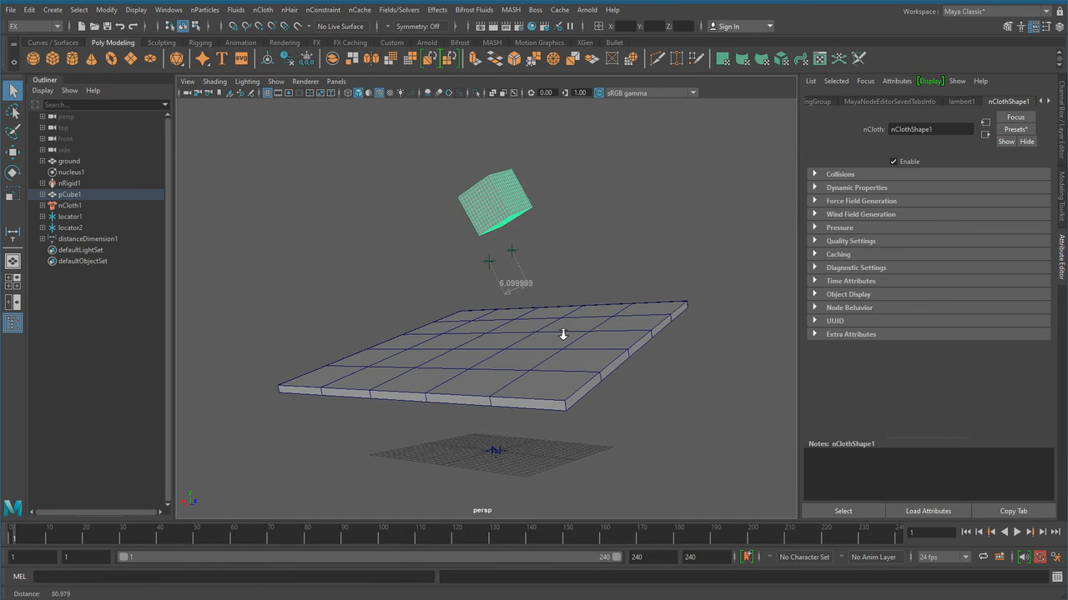
Step: Select the cube and examine nClothShape1's Dynamic Properties and its Collisions settings, including Friction
click(577, 193)
click(483, 205)
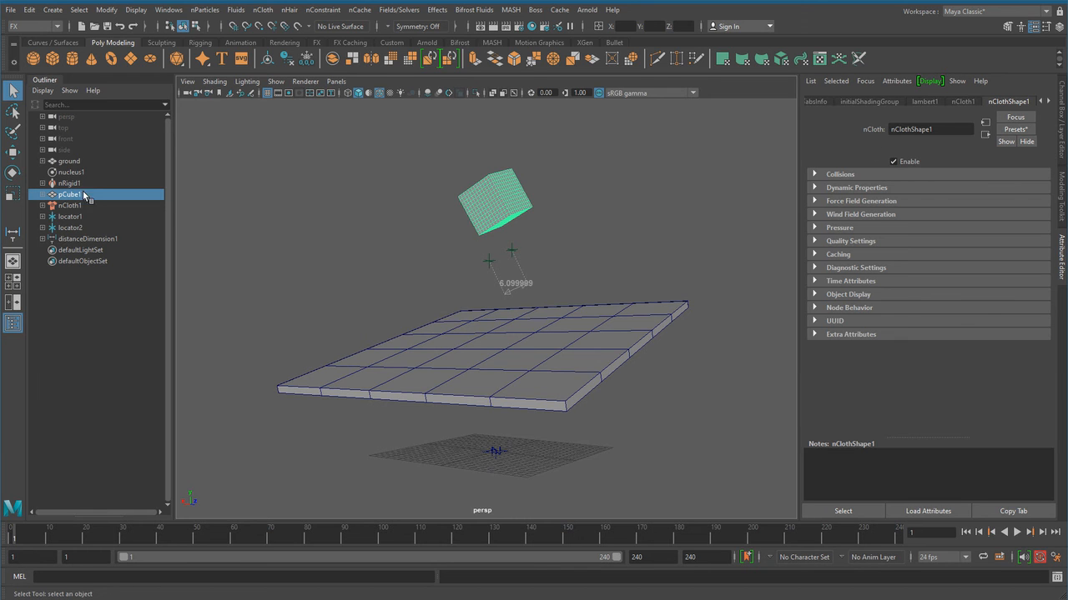
click(968, 102)
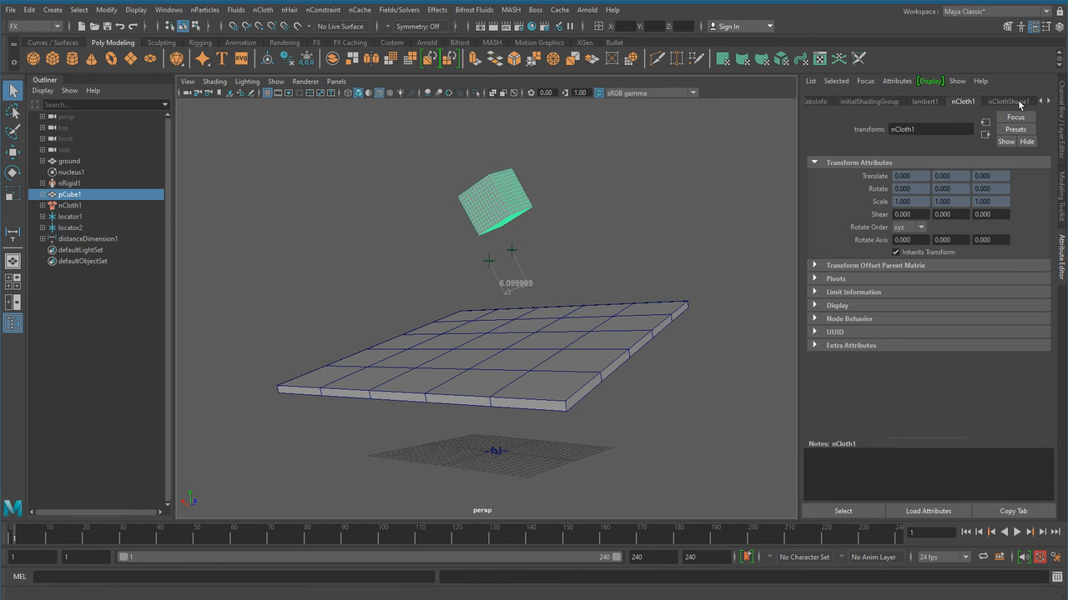
click(1003, 102)
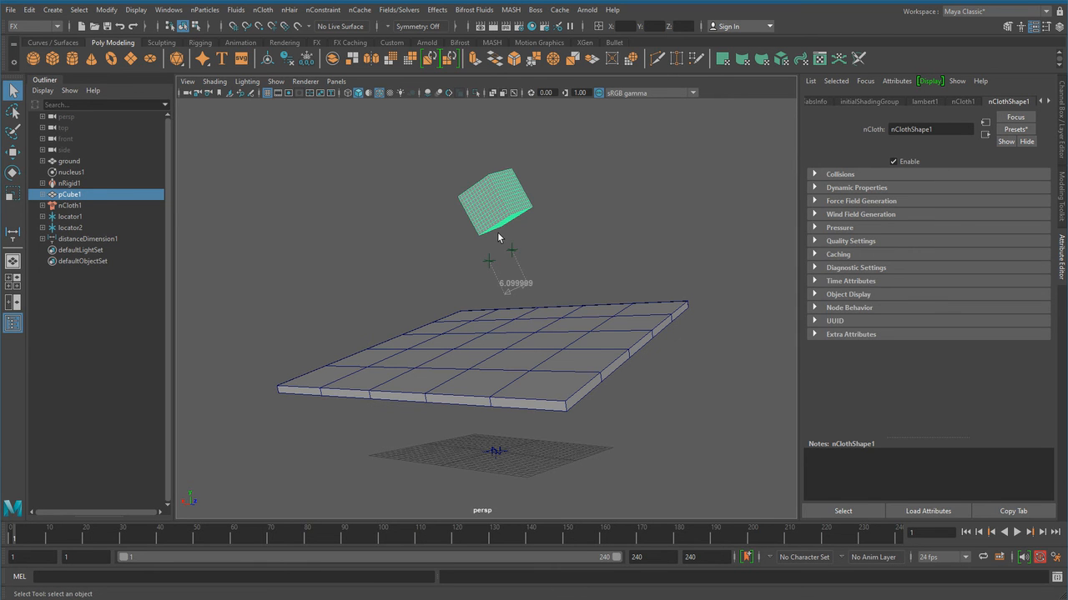
click(855, 189)
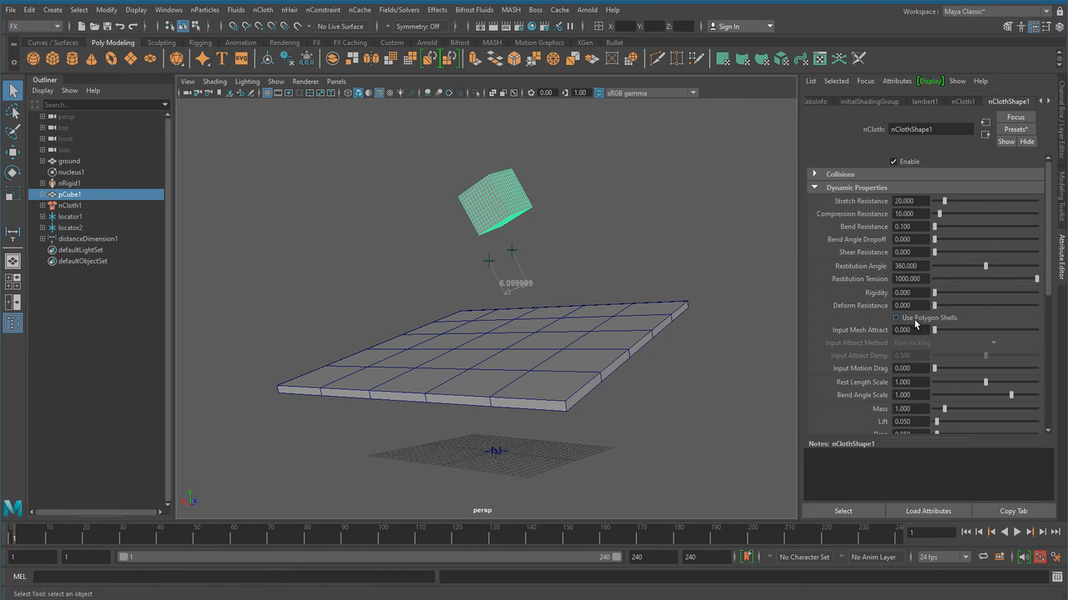
scroll(959, 276, down, 8)
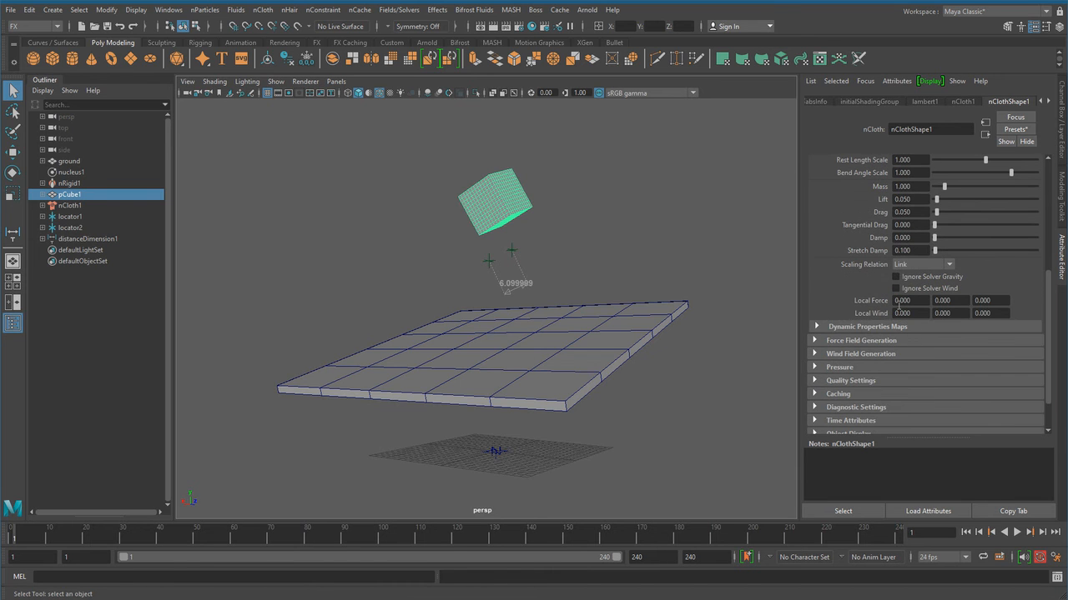
scroll(897, 300, up, 5)
scroll(911, 325, up, 2)
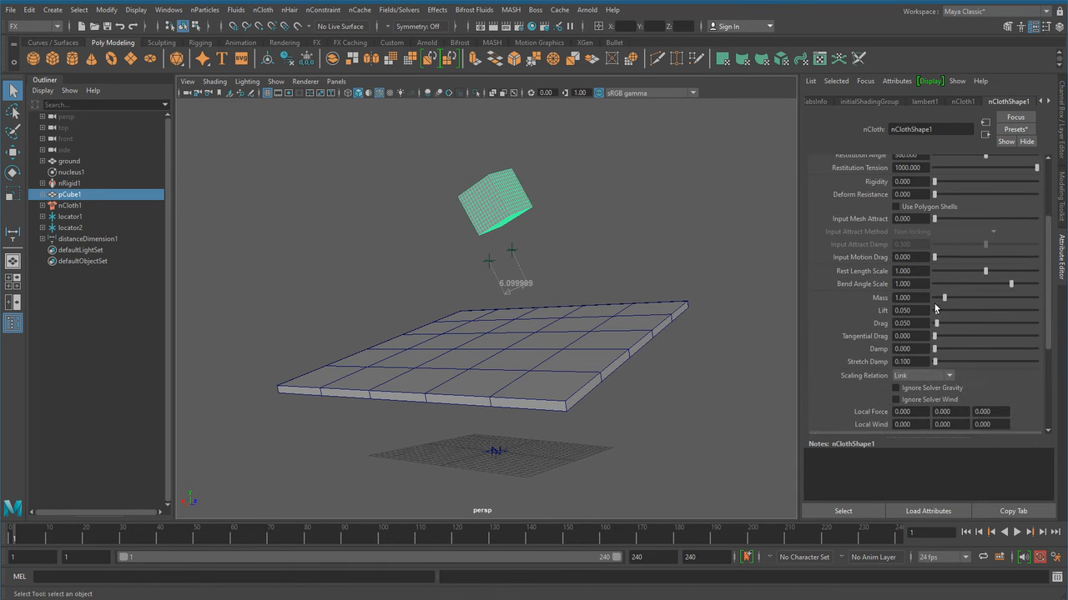
click(840, 174)
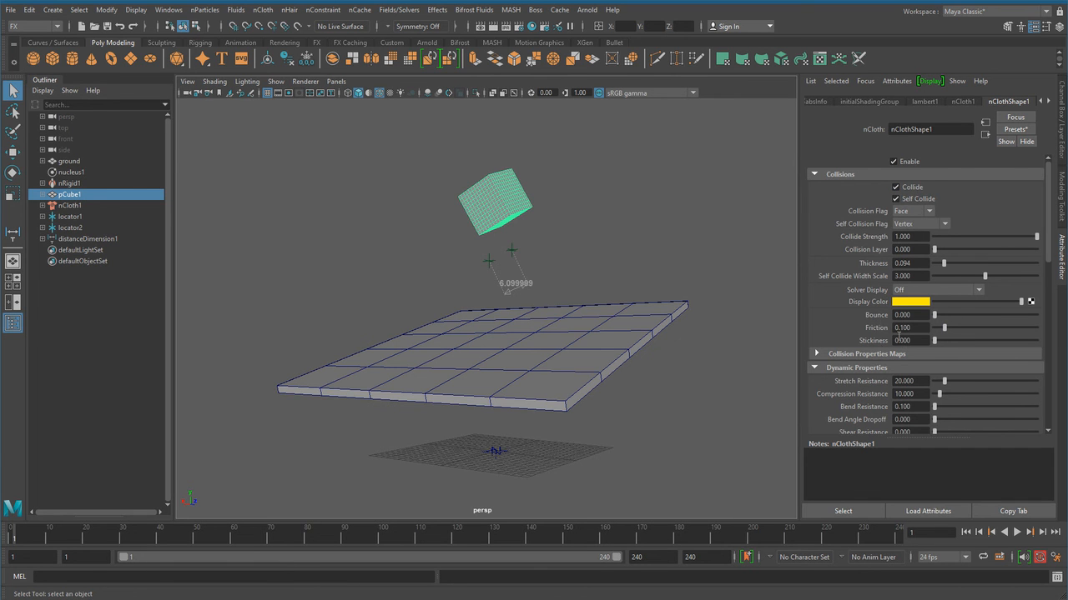
drag(920, 327, 877, 314)
Step: Select the ground, check nRigidShape1's Friction, run the simulation, and rewind to the first frame
click(619, 390)
click(536, 395)
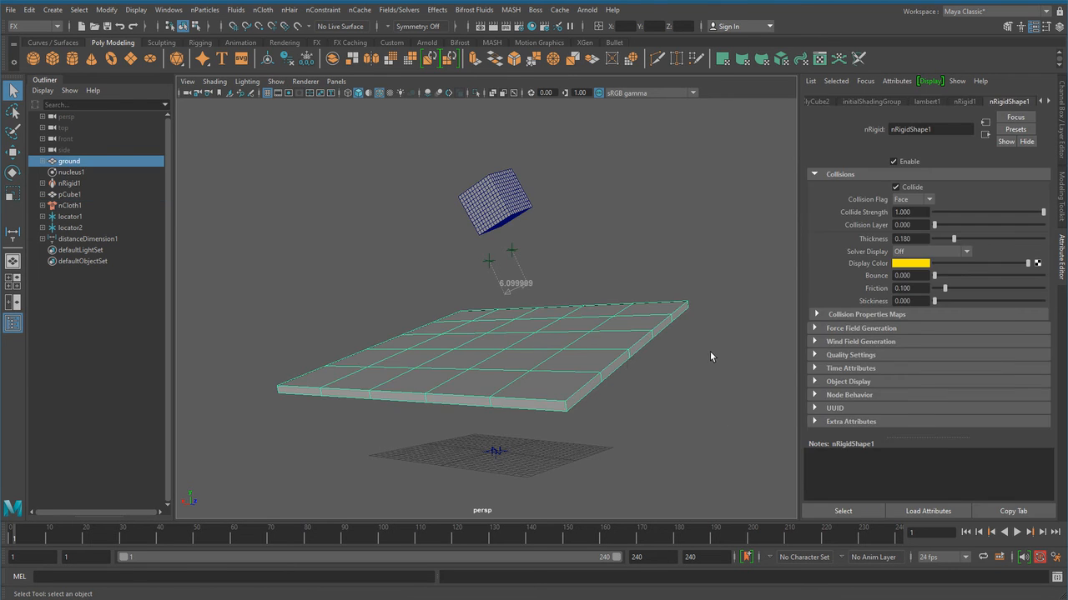
drag(916, 288, 877, 288)
click(1017, 532)
alt+right_drag(584, 333, 539, 344)
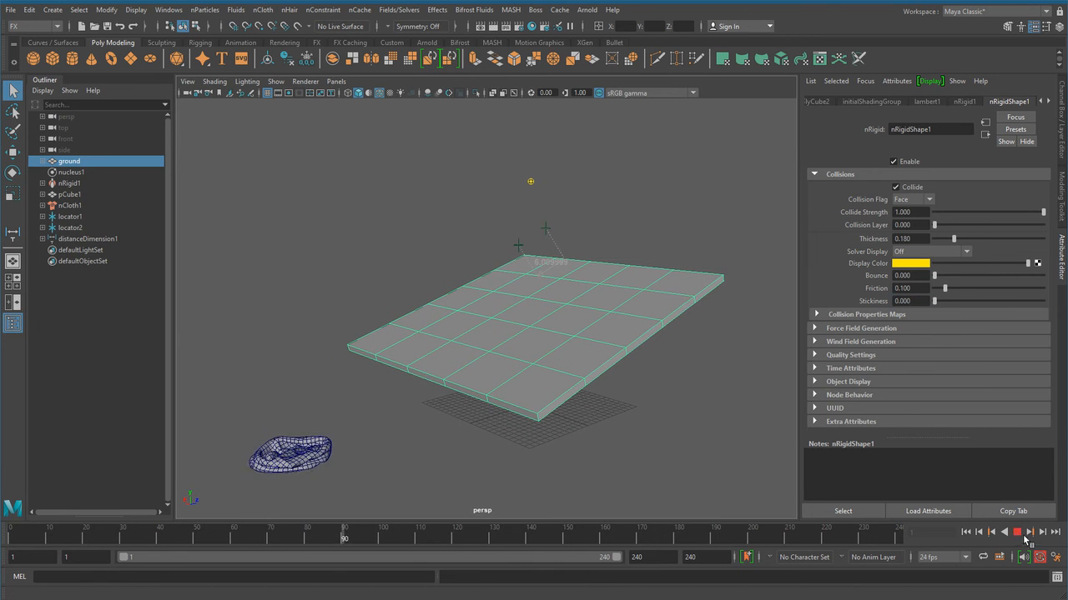
click(1016, 532)
click(964, 532)
Step: Select the cube, set nClothShape1's Friction to 5, and play the simulation to examine the cube on the slope
alt+middle_drag(532, 284, 512, 331)
alt+right_drag(512, 331, 557, 310)
click(589, 190)
click(531, 205)
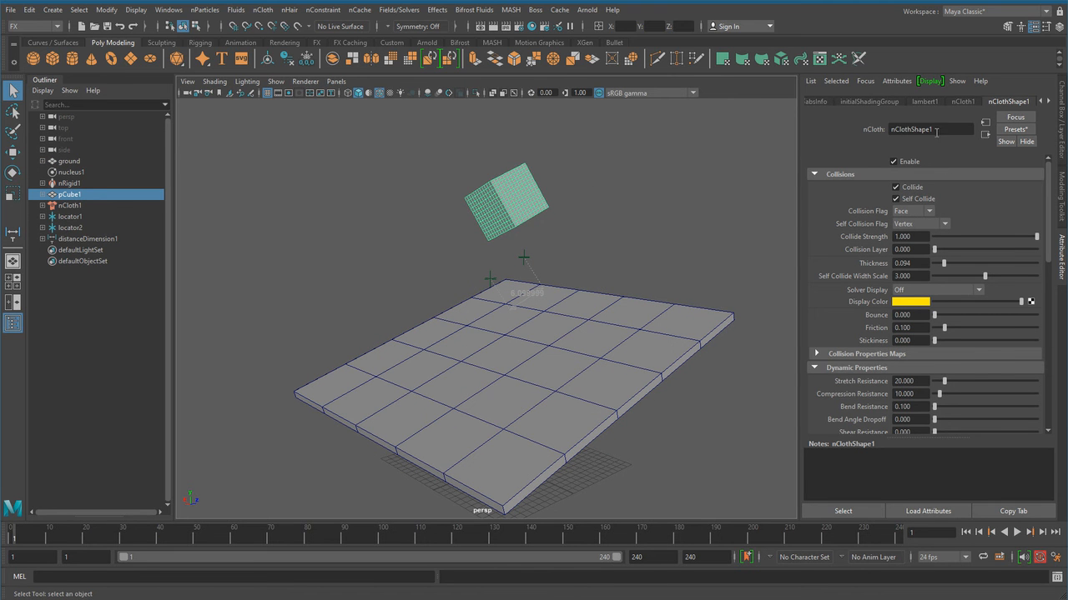
double_click(934, 131)
click(842, 174)
click(846, 175)
double_click(909, 327)
text(5)
key(Return)
click(1018, 534)
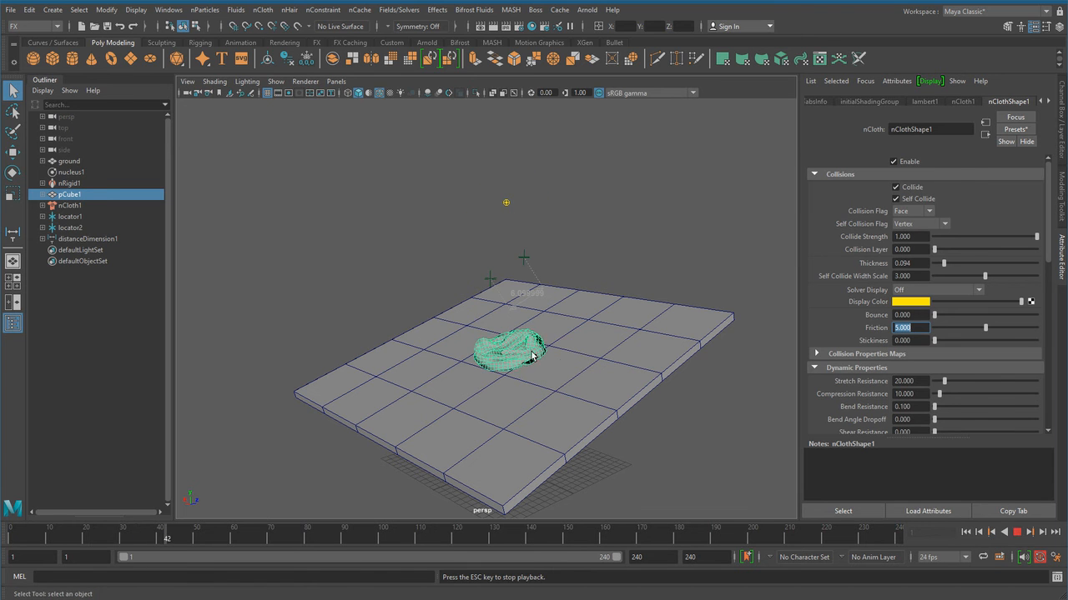
alt+right_drag(553, 353, 570, 410)
alt+middle_drag(525, 412, 525, 365)
alt+drag(492, 409, 488, 442)
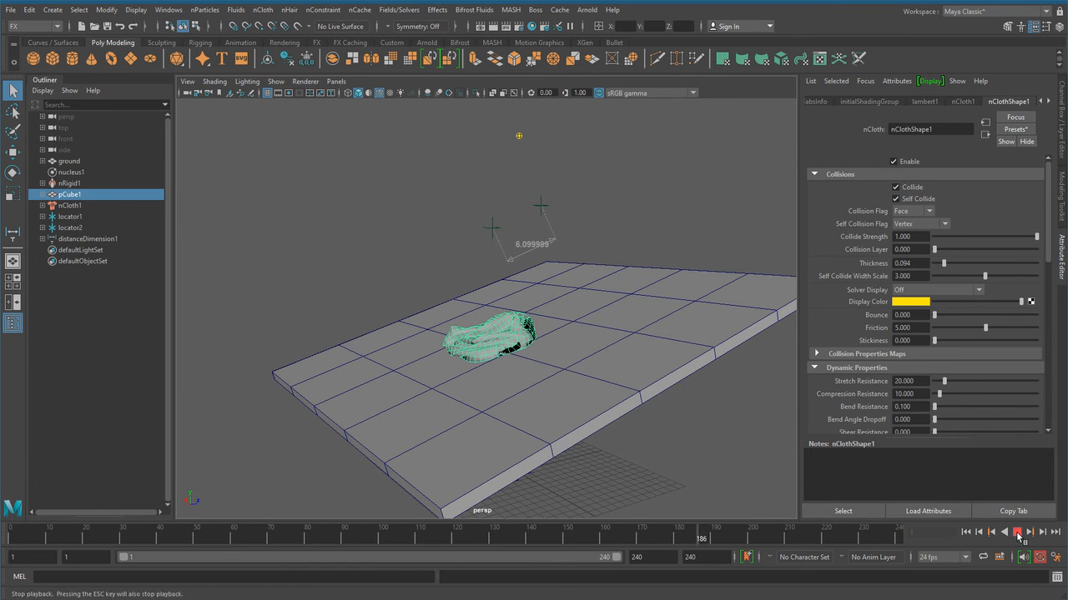
Step: Stop playback, rewind to the first frame, and restore nClothShape1's Friction to 0.1
click(1017, 531)
click(966, 531)
click(922, 328)
drag(923, 328, 792, 332)
text(0.1)
key(Return)
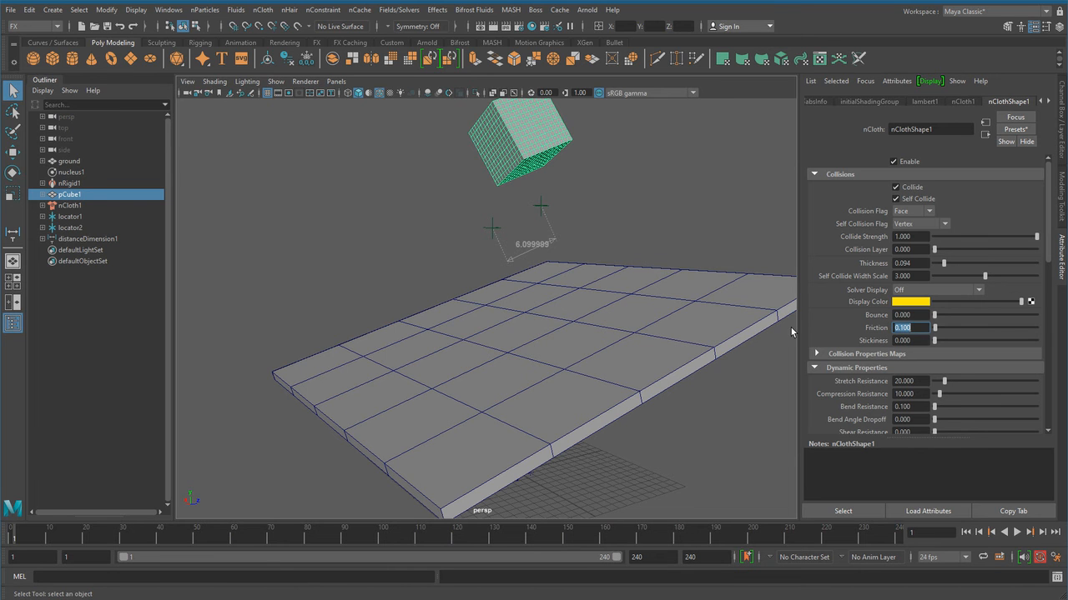
Step: Examine nClothShape1's Dynamic Properties, from the stretch, compression and bend resistances to Restitution Tension and Deform Resistance
alt+right_drag(659, 321, 459, 357)
alt+middle_drag(460, 357, 470, 391)
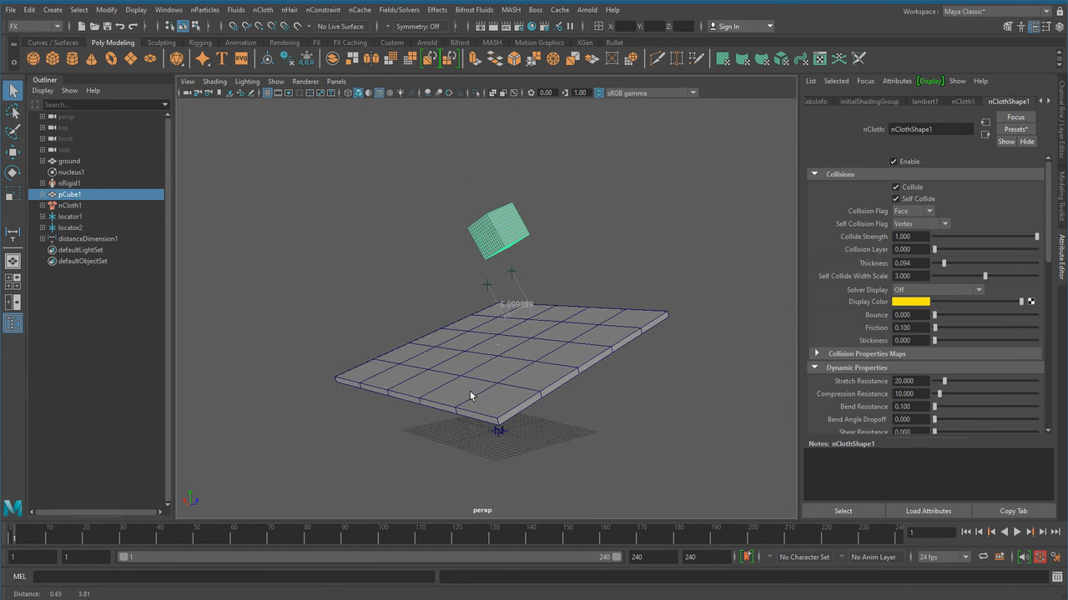
alt+right_drag(469, 391, 550, 396)
alt+middle_drag(551, 396, 552, 389)
drag(1049, 206, 1043, 266)
scroll(901, 355, down, 1)
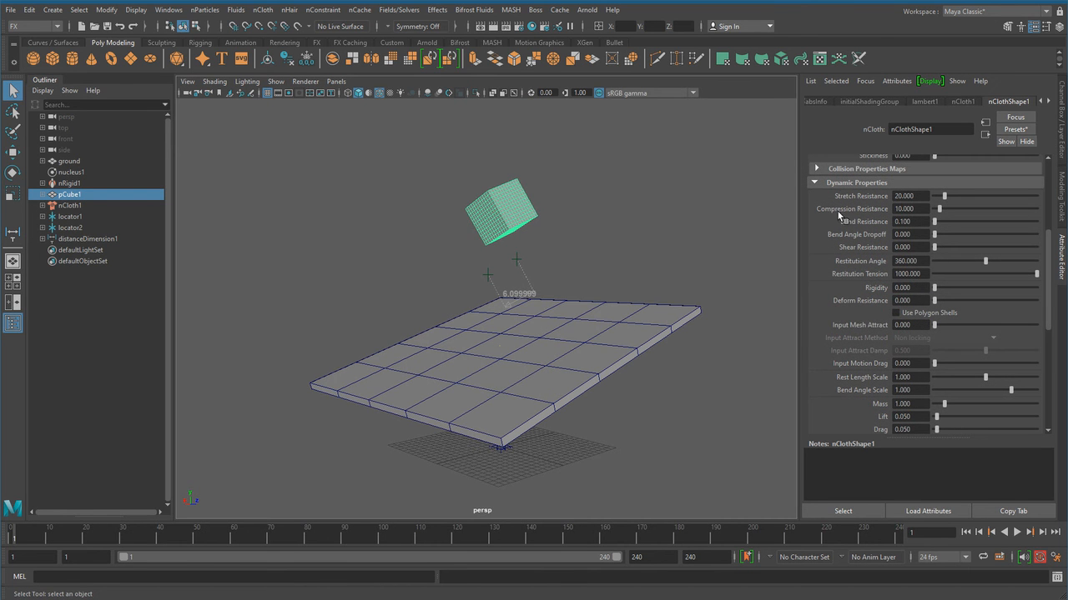
click(857, 183)
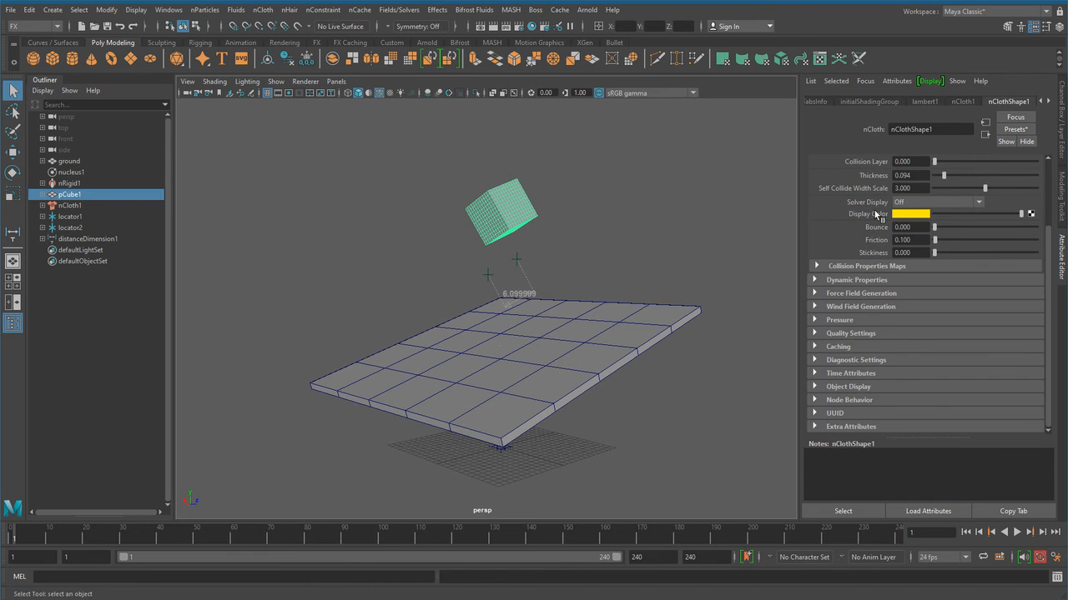
click(860, 281)
scroll(934, 344, down, 3)
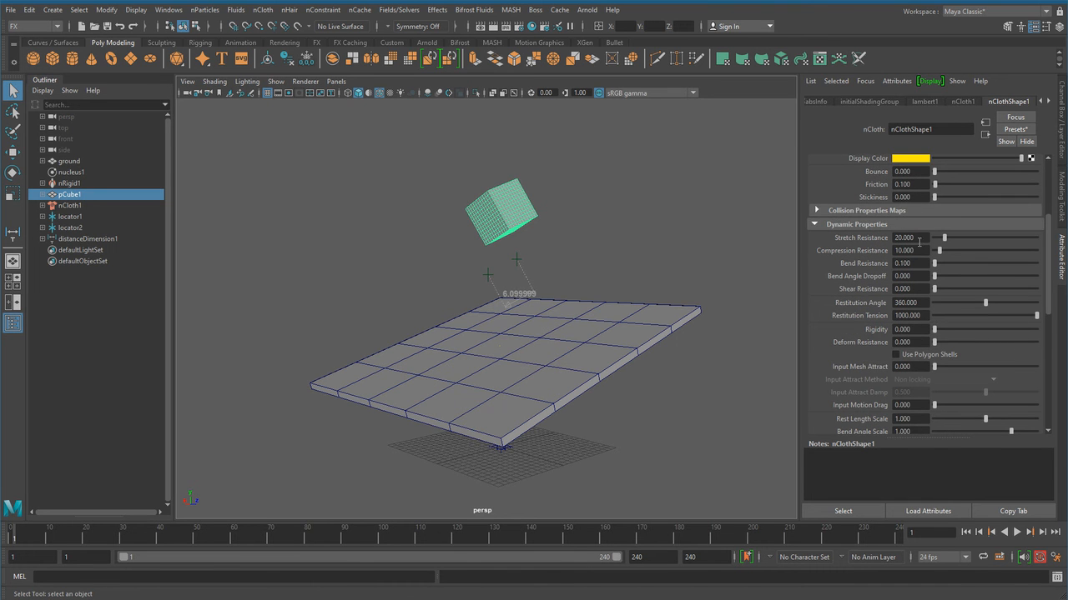
scroll(968, 317, down, 3)
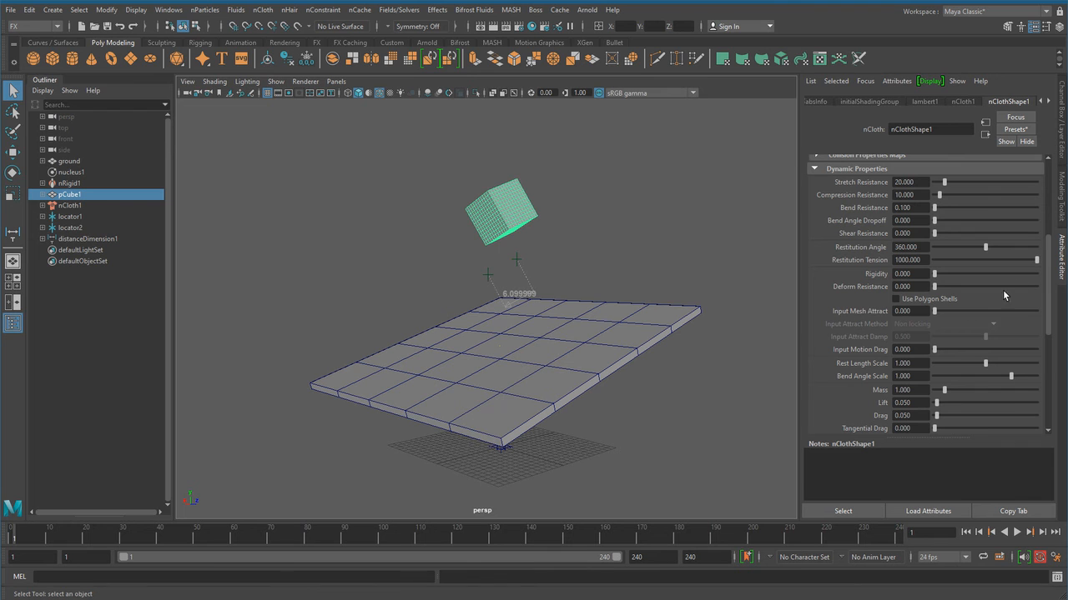
scroll(1047, 277, down, 3)
scroll(1041, 272, up, 4)
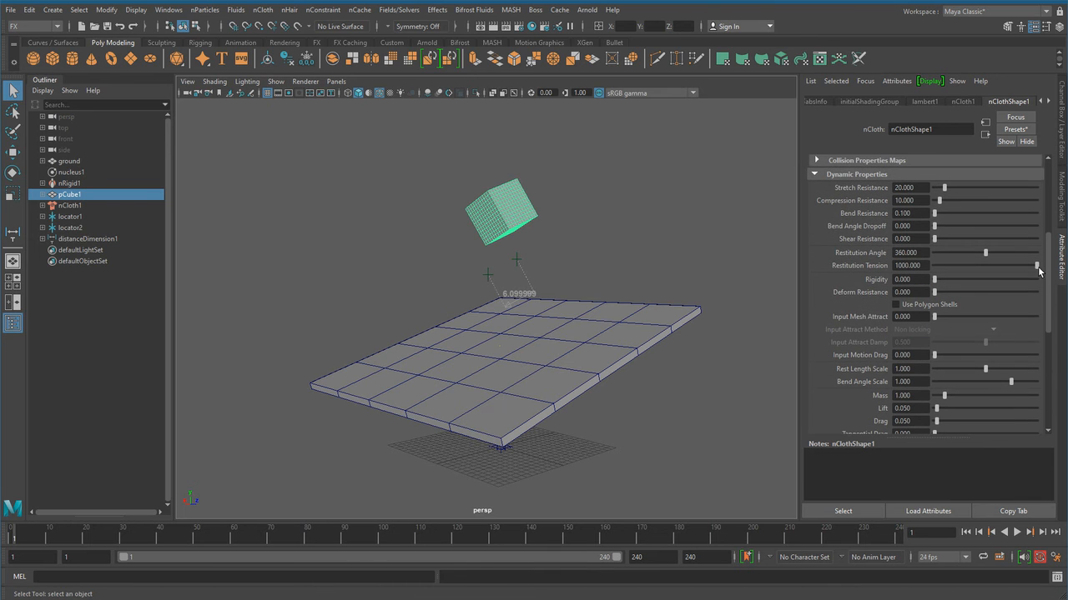
click(919, 292)
scroll(619, 357, up, 1)
drag(915, 294, 894, 305)
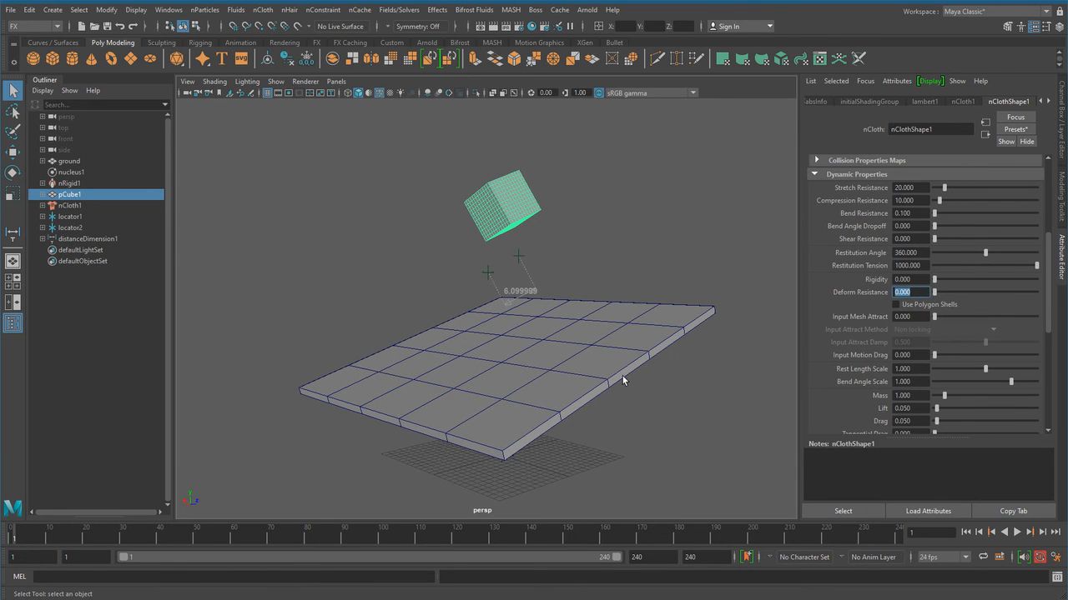
Step: Run the simulation, pausing on the slope and resuming playback, to examine how the cloth cube deforms as it slides and falls
scroll(643, 376, up, 2)
click(1017, 533)
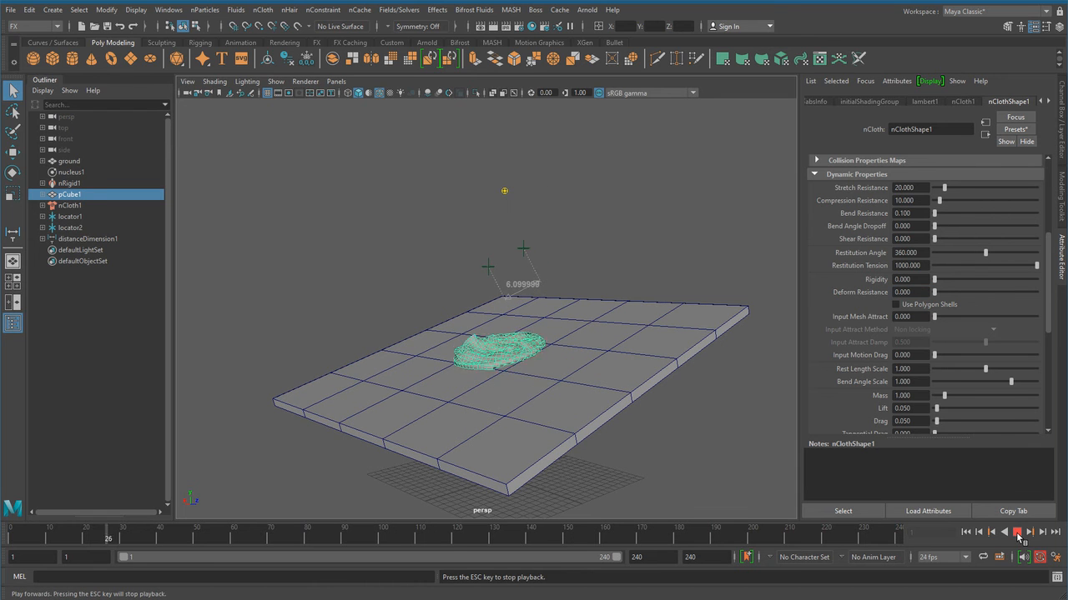
click(1016, 535)
alt+middle_drag(385, 477, 470, 410)
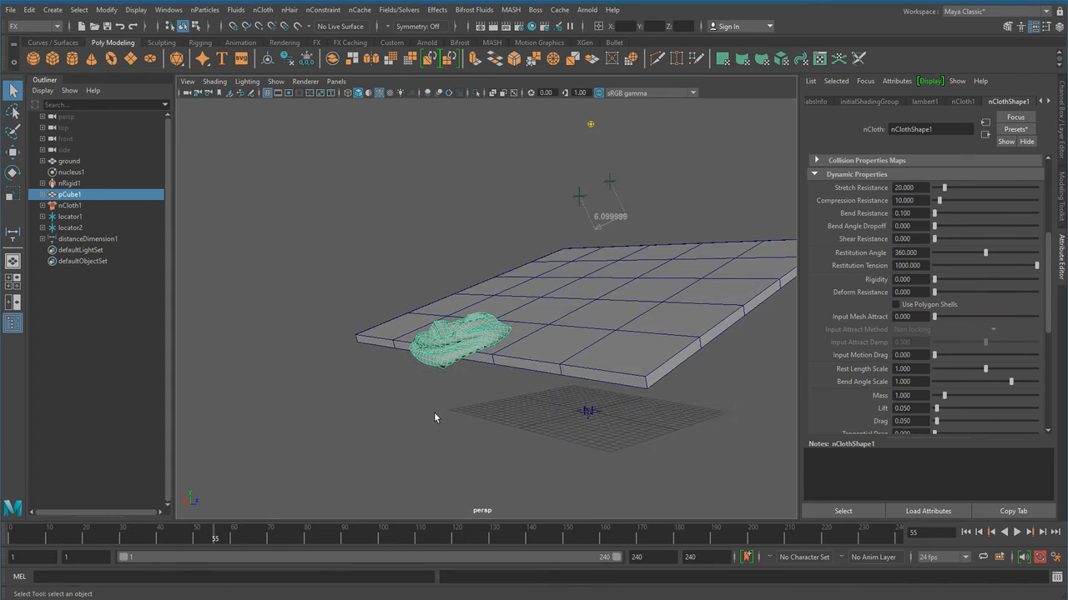
alt+drag(471, 413, 564, 436)
alt+right_drag(479, 415, 550, 367)
alt+middle_drag(550, 367, 530, 417)
alt+right_drag(530, 418, 543, 405)
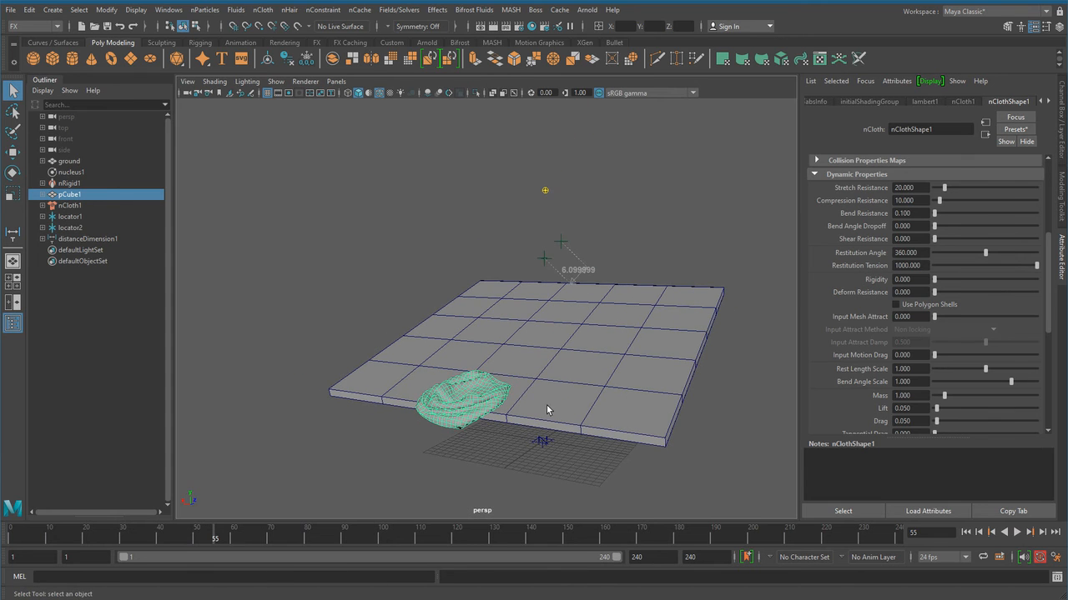
click(1017, 532)
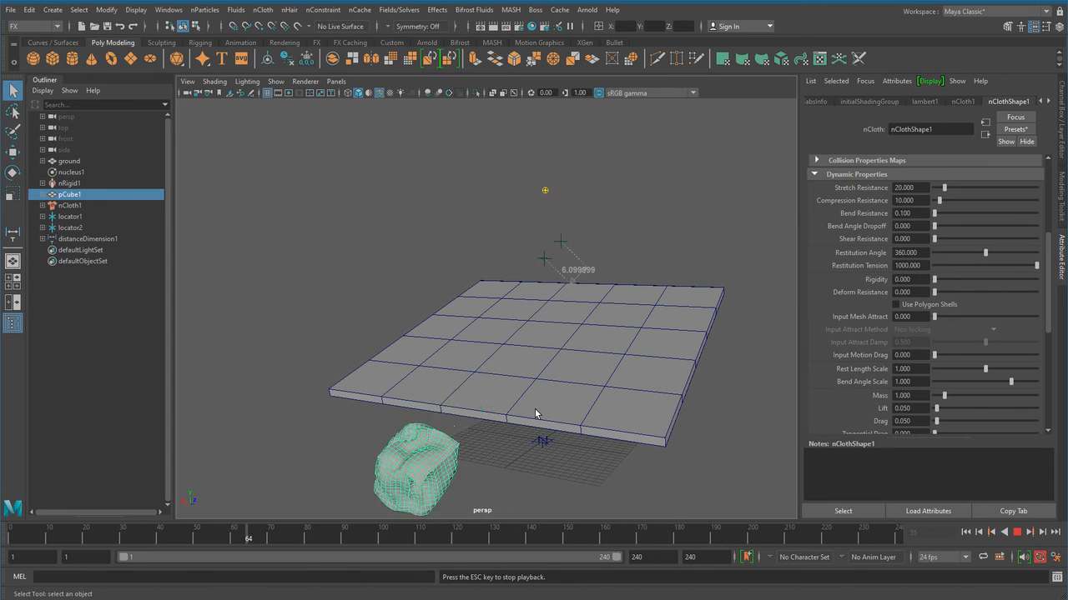
alt+middle_drag(535, 414, 564, 358)
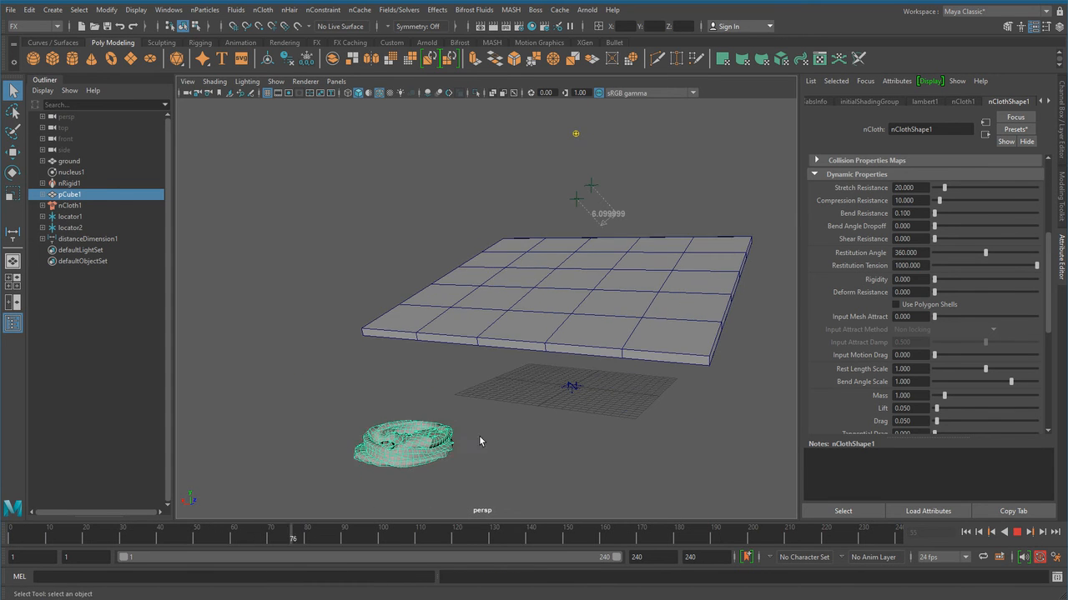
Step: Stop playback, rewind to the first frame, and set nClothShape1's Deform Resistance to 5
click(966, 532)
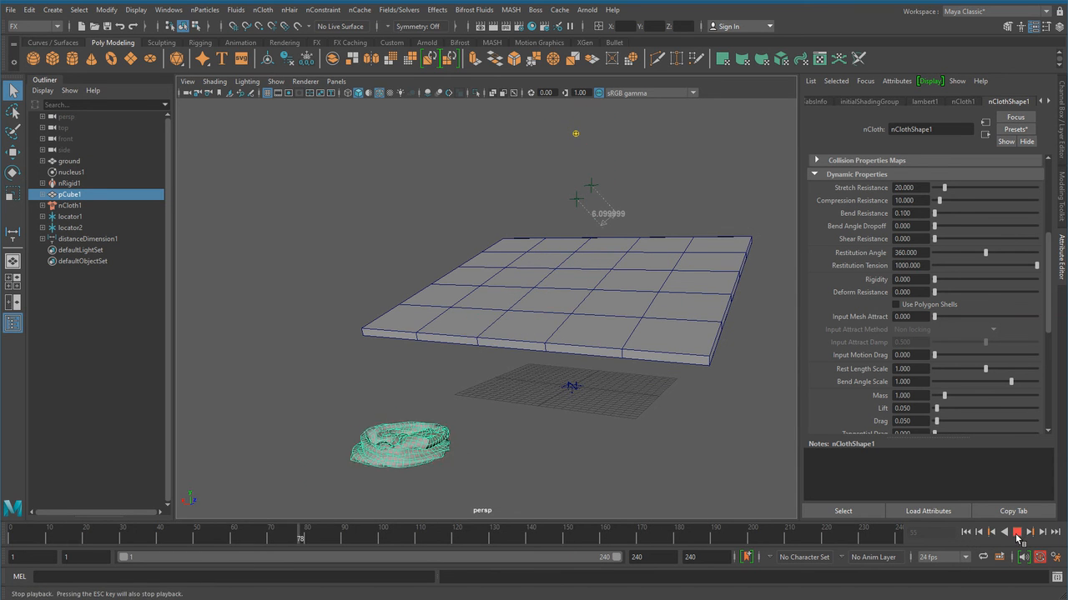
click(1016, 532)
click(965, 532)
alt+drag(791, 420, 584, 354)
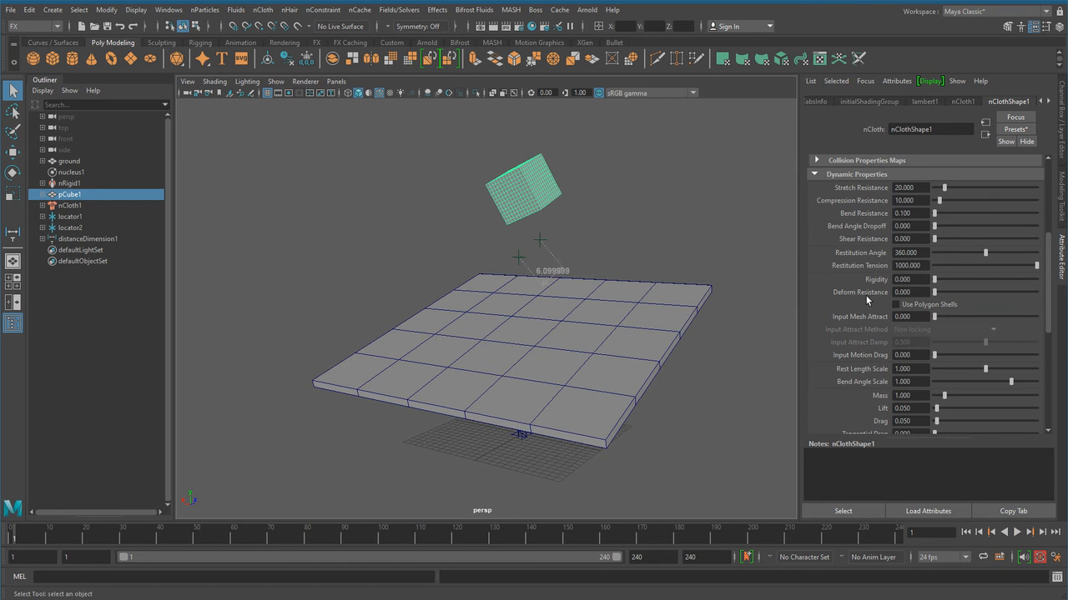
click(911, 292)
text(5)
key(Return)
alt+drag(708, 334, 642, 365)
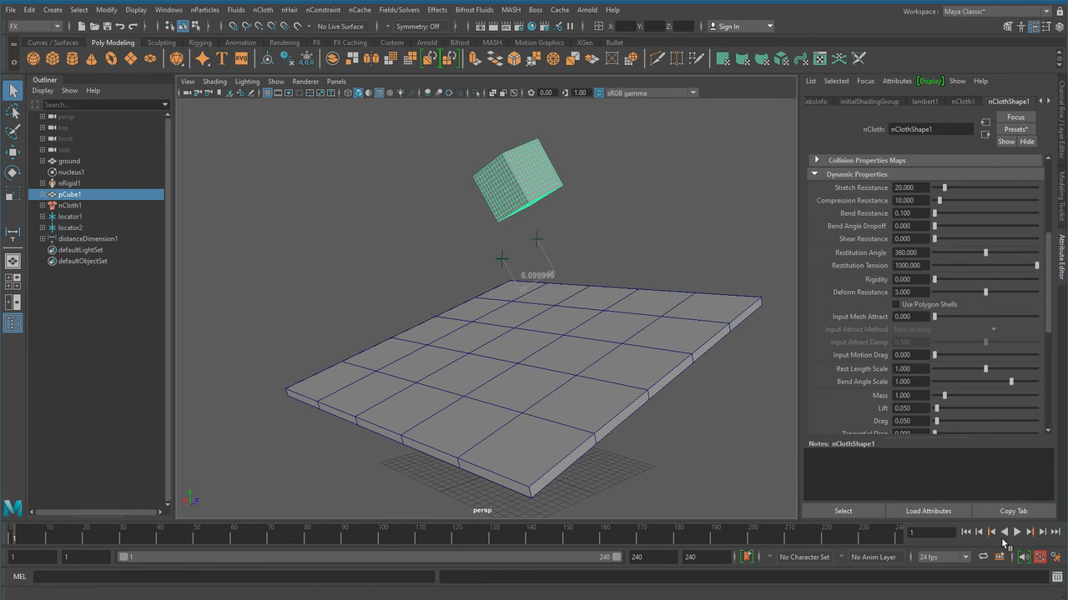
Step: Play the simulation and examine how well the cube keeps its shape on the slope and while falling
click(1017, 532)
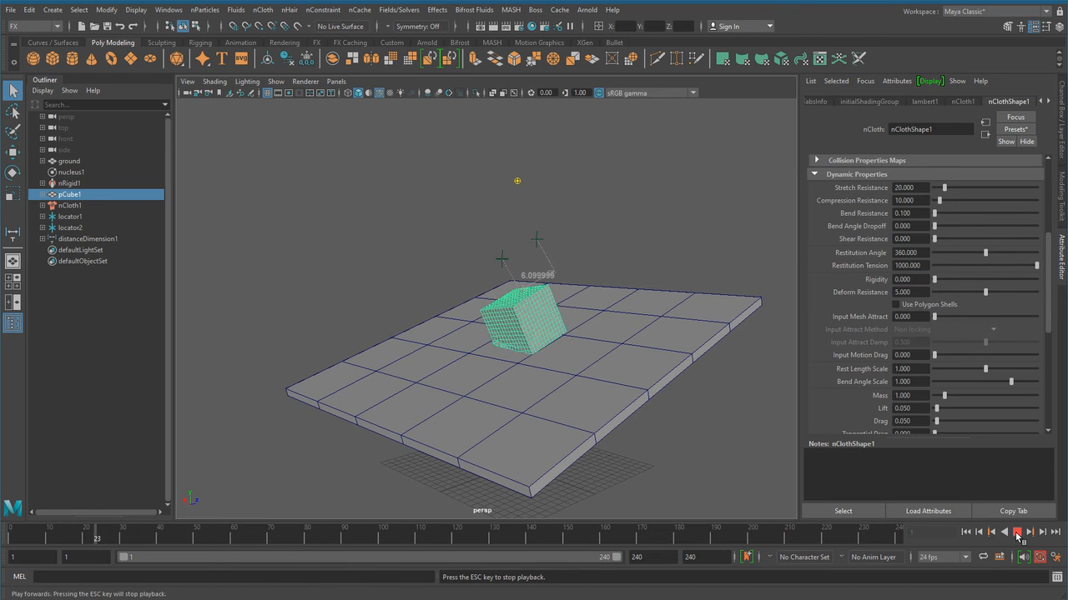
alt+drag(467, 392, 587, 347)
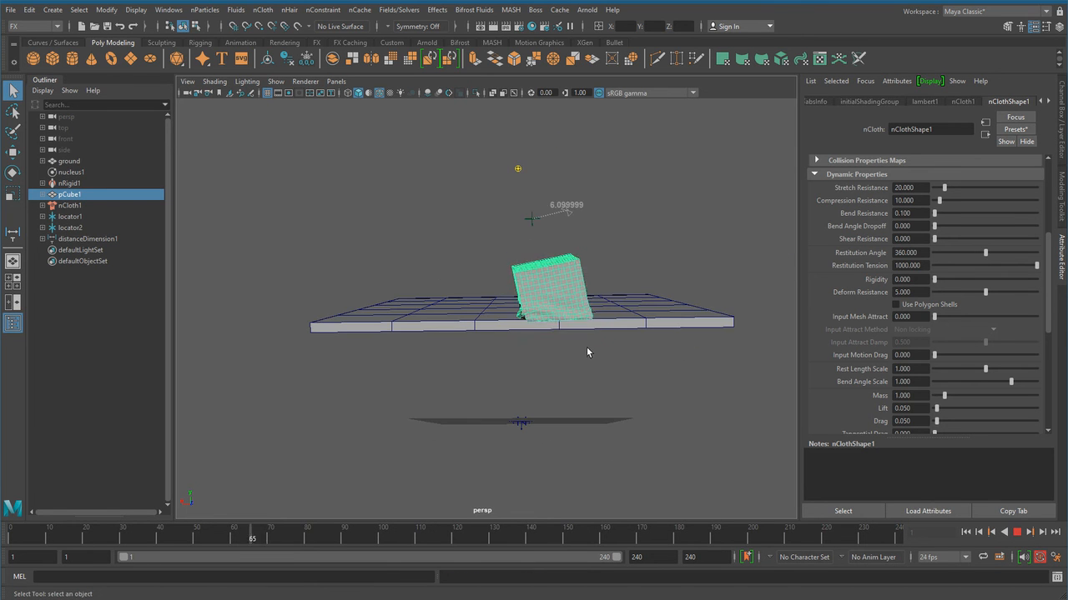
alt+drag(564, 415, 439, 438)
alt+middle_drag(348, 436, 372, 436)
alt+right_drag(372, 435, 436, 438)
alt+middle_drag(354, 440, 426, 409)
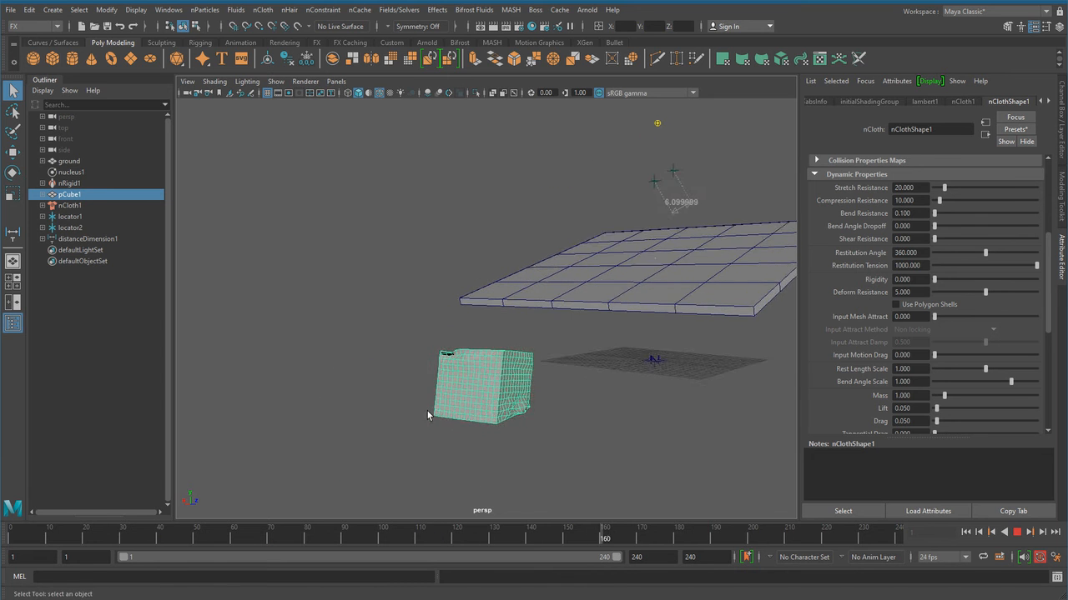
alt+right_drag(426, 409, 487, 398)
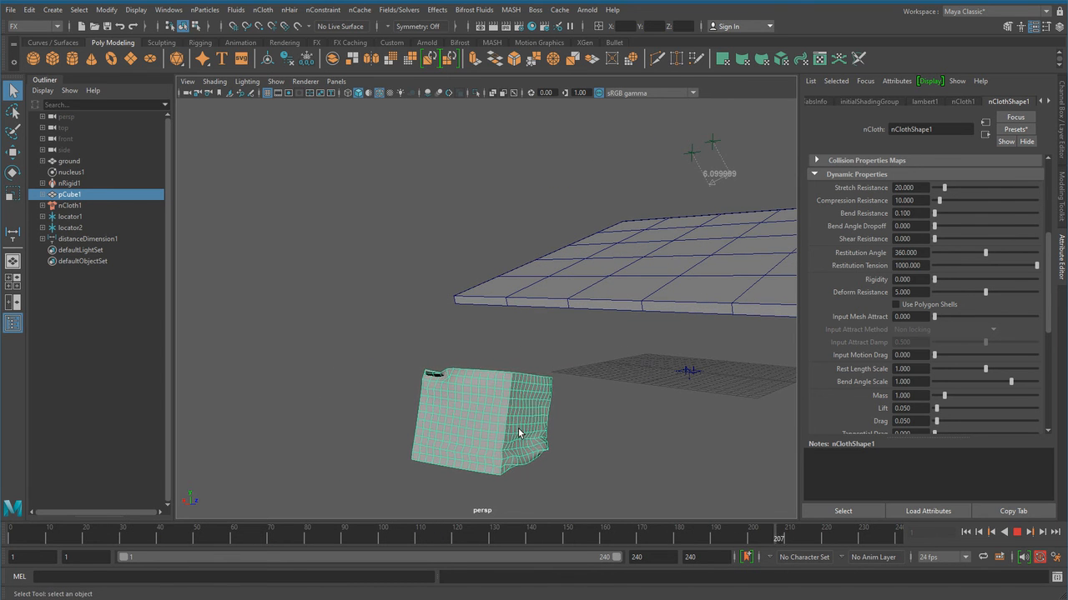
alt+right_drag(522, 430, 495, 430)
alt+middle_drag(515, 402, 538, 405)
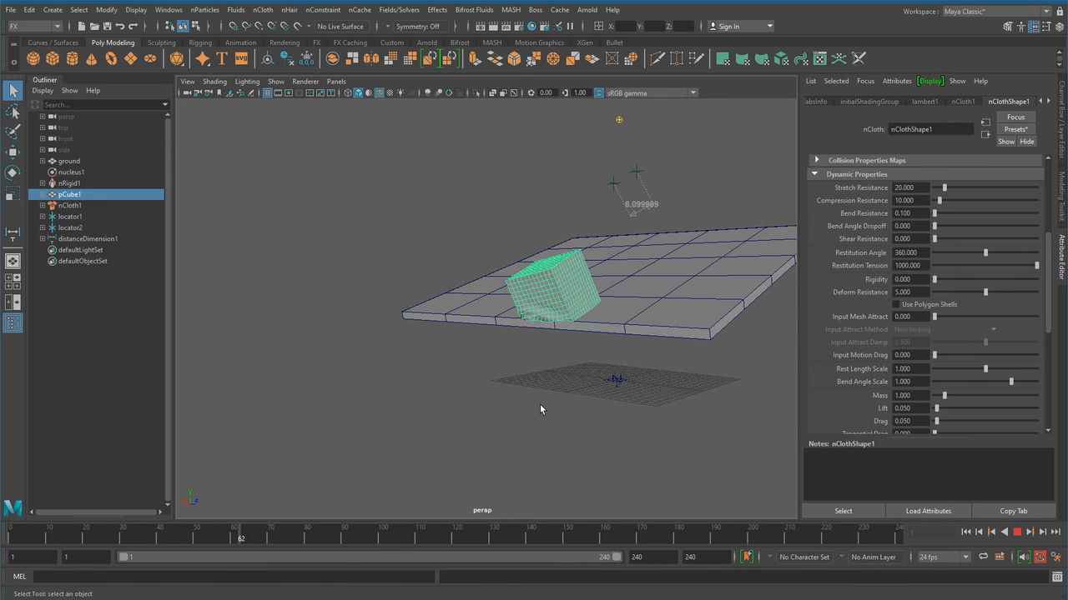
Step: Examine the cube's faces from other sides as playback loops, and stop playback as the cube leaves the slope
alt+drag(556, 438, 600, 441)
alt+drag(496, 439, 553, 443)
alt+middle_drag(553, 443, 484, 414)
alt+right_drag(589, 437, 610, 427)
alt+drag(597, 424, 679, 431)
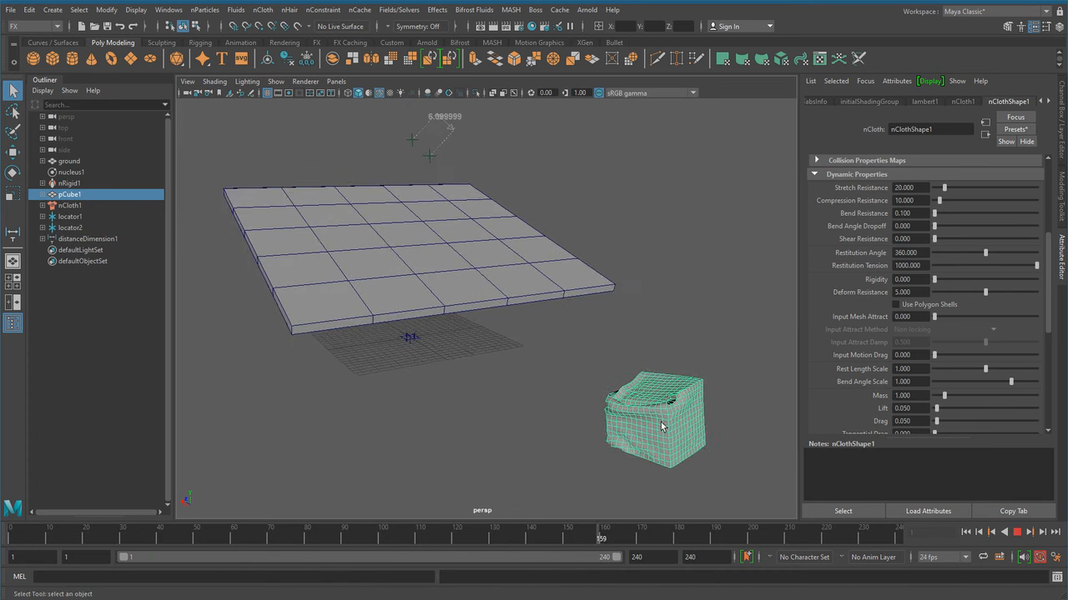
alt+middle_drag(679, 431, 608, 401)
alt+drag(539, 433, 479, 457)
scroll(517, 420, down, 1)
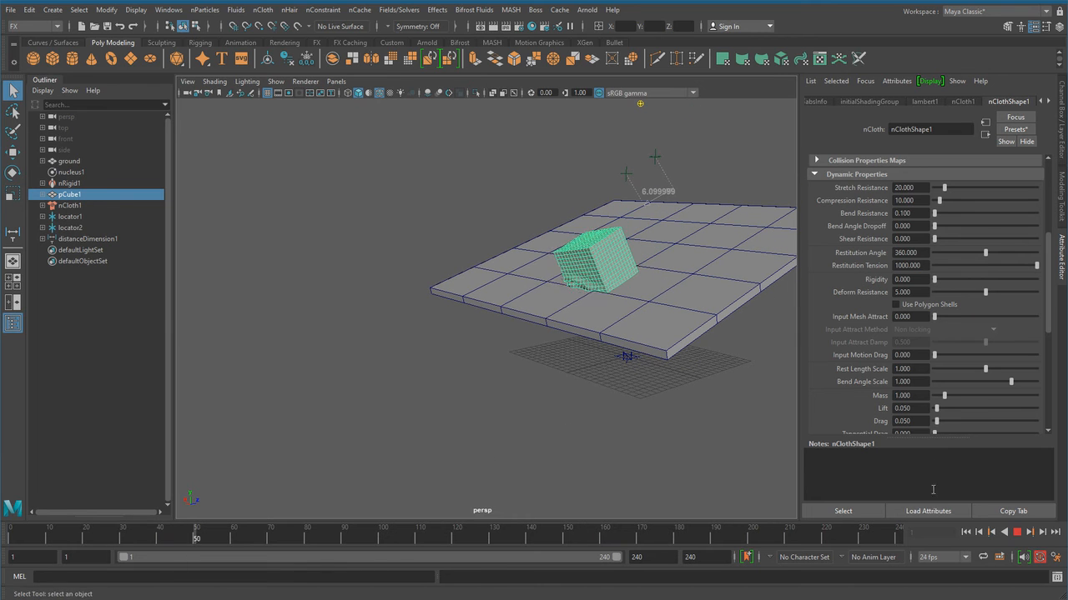
click(1018, 535)
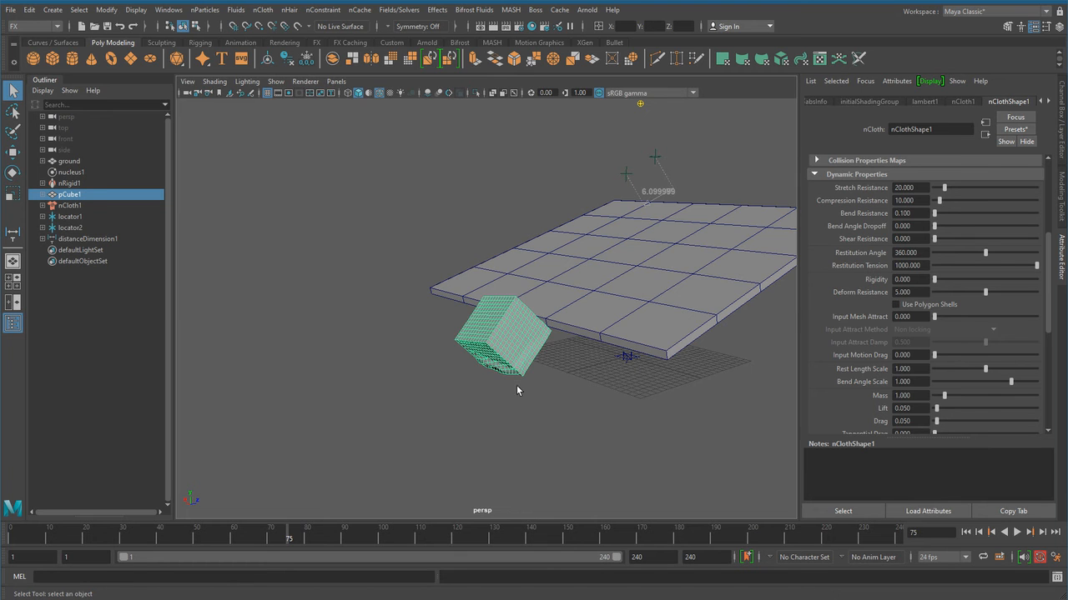
alt+drag(517, 388, 527, 387)
Step: Replay the simulation from the first frame, pausing to examine the cube's contact with the slope before resuming playback
click(965, 532)
alt+middle_drag(571, 356, 527, 422)
alt+drag(527, 422, 541, 199)
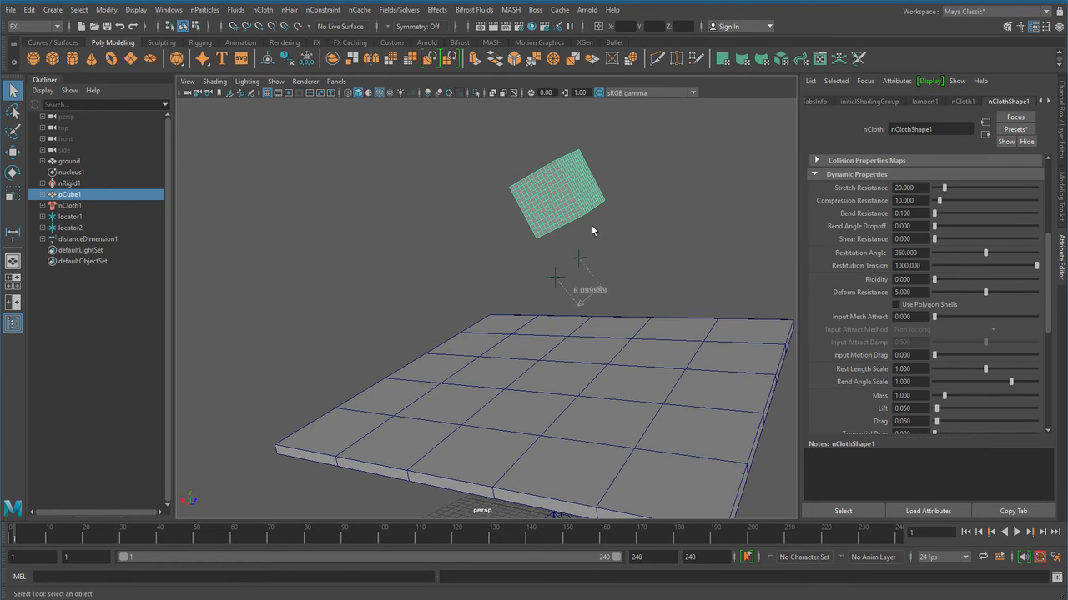
click(1017, 533)
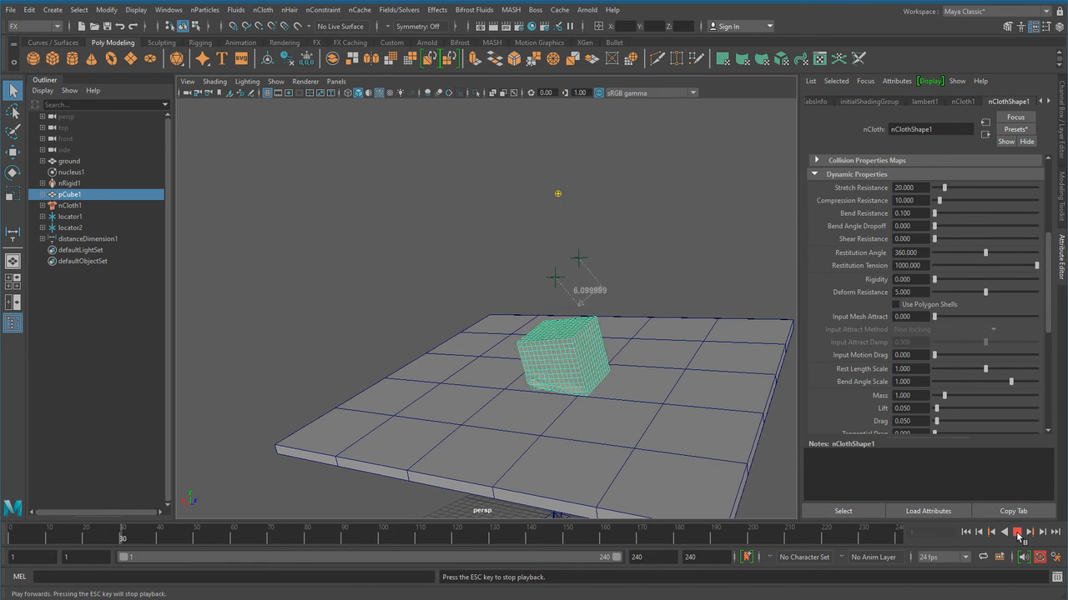
click(1018, 533)
alt+drag(584, 287, 517, 281)
click(1017, 532)
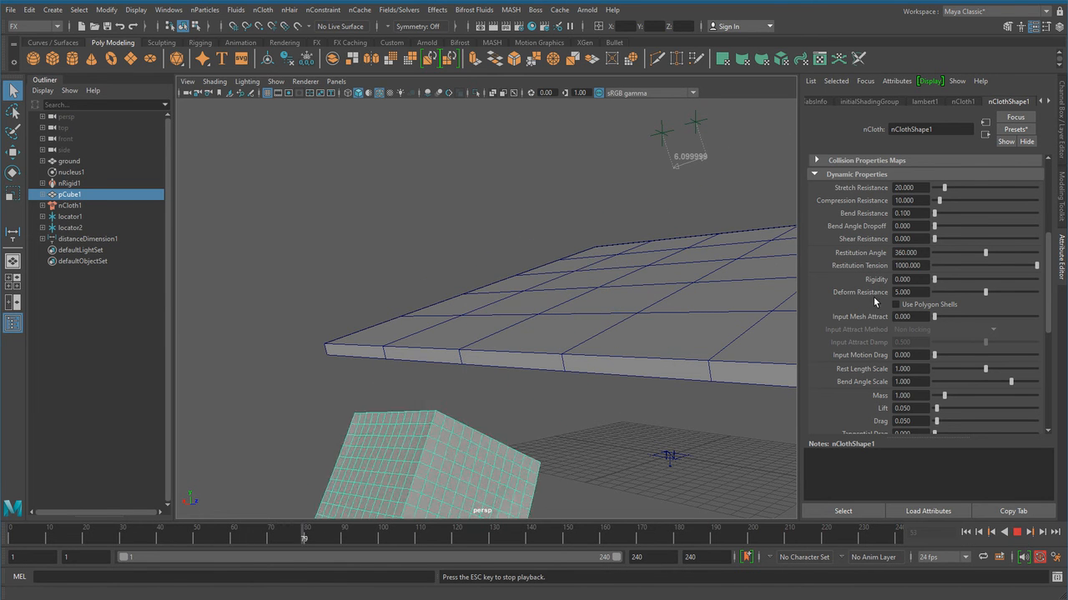
Step: Examine the deformation of the falling cube close up and from several sides while playback loops
scroll(469, 401, down, 4)
alt+drag(536, 359, 393, 436)
alt+right_drag(404, 440, 503, 461)
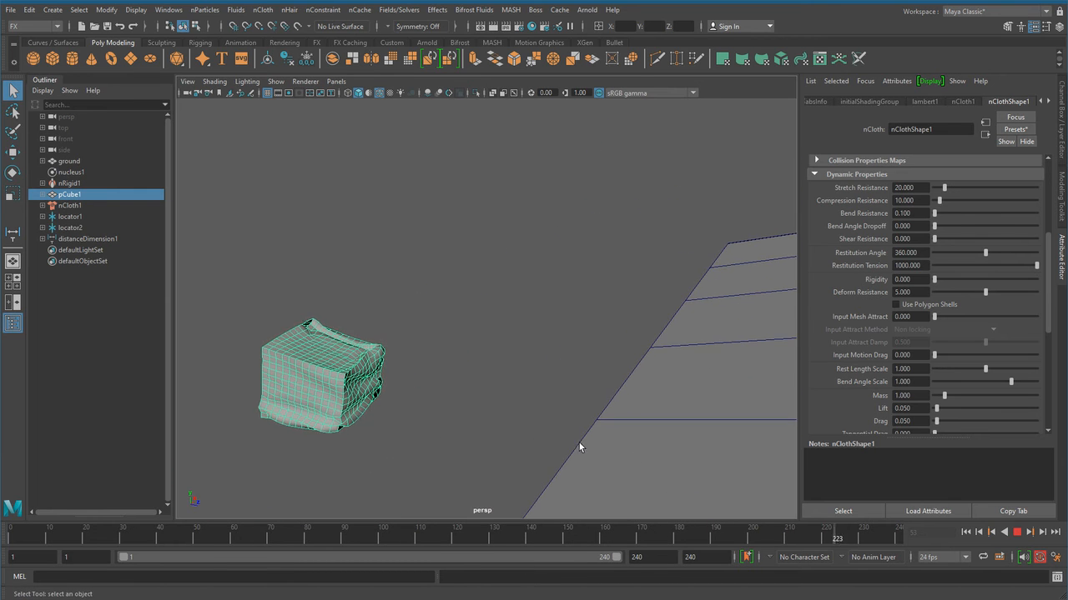
alt+right_drag(631, 455, 597, 411)
alt+drag(597, 411, 708, 428)
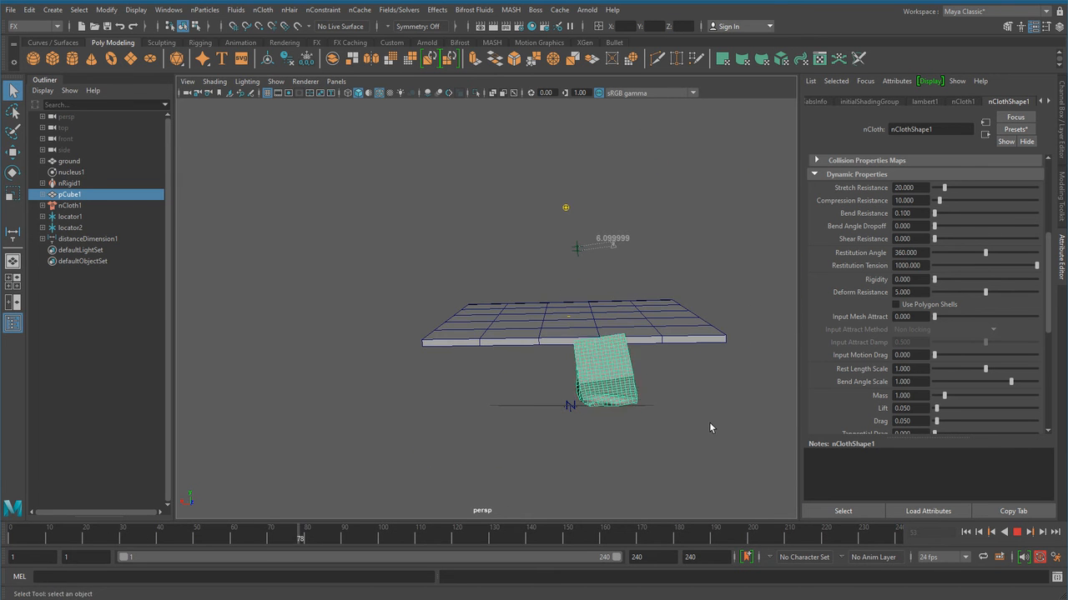
alt+drag(584, 427, 508, 459)
alt+middle_drag(600, 462, 543, 430)
alt+drag(542, 430, 658, 465)
Step: Stop playback, rewind to the first frame, and restore nClothShape1's Deform Resistance to 0
click(967, 532)
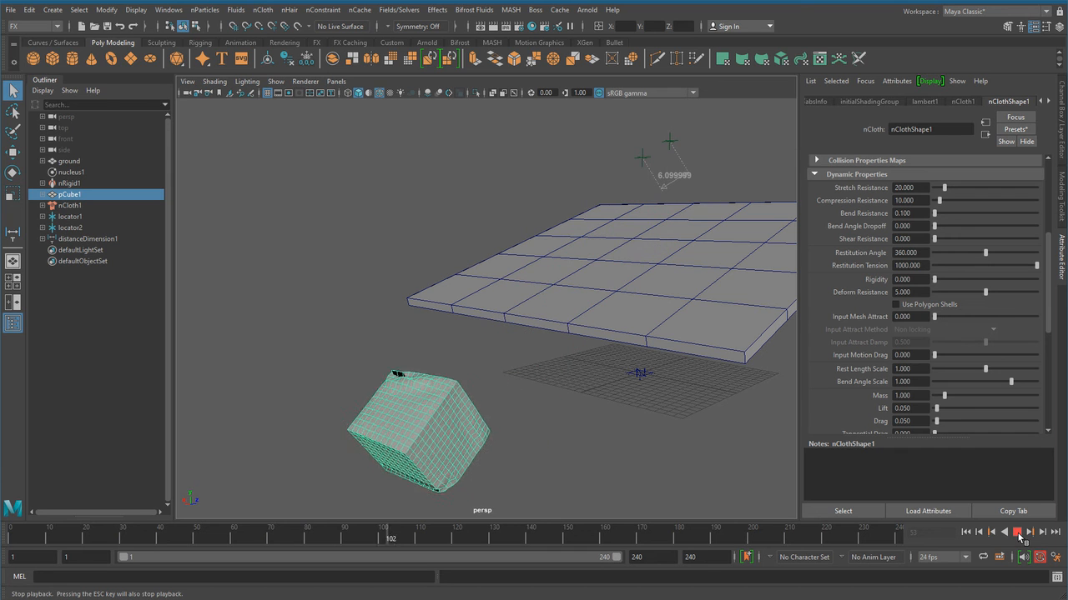
click(1018, 532)
click(967, 532)
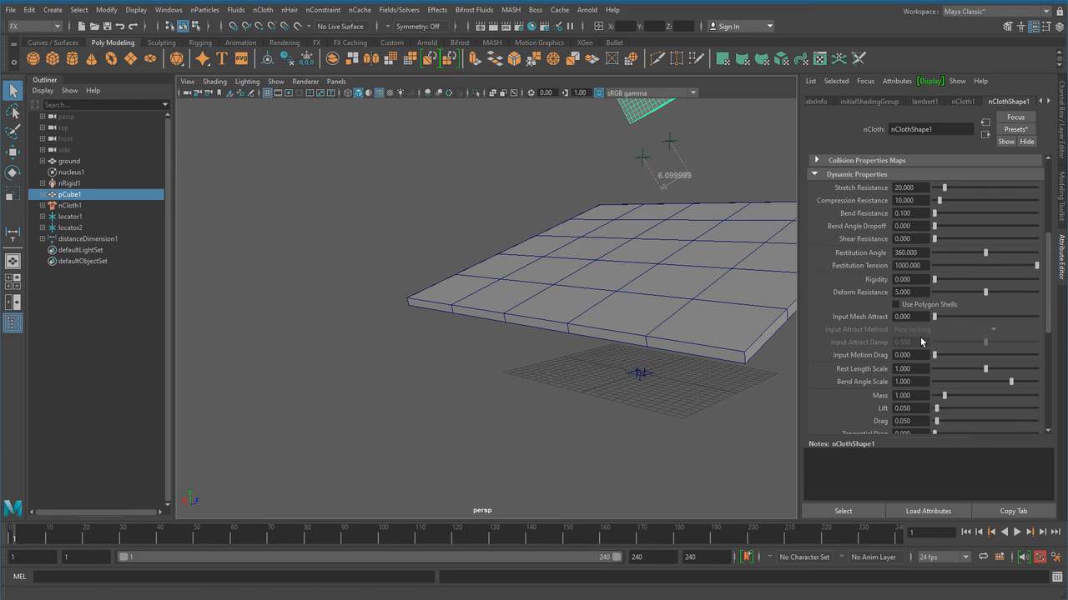
drag(919, 293, 824, 292)
text(0)
key(Return)
Step: Set nClothShape1's Rigidity to 1 in the Dynamic Properties
drag(893, 279, 871, 279)
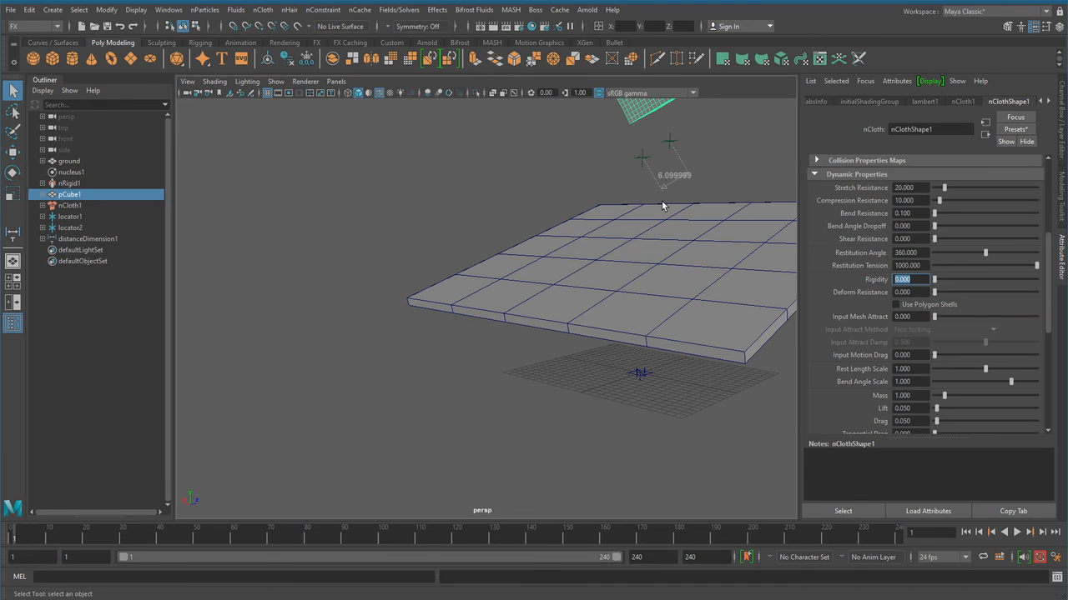
alt+right_drag(658, 204, 590, 190)
alt+middle_drag(590, 190, 586, 243)
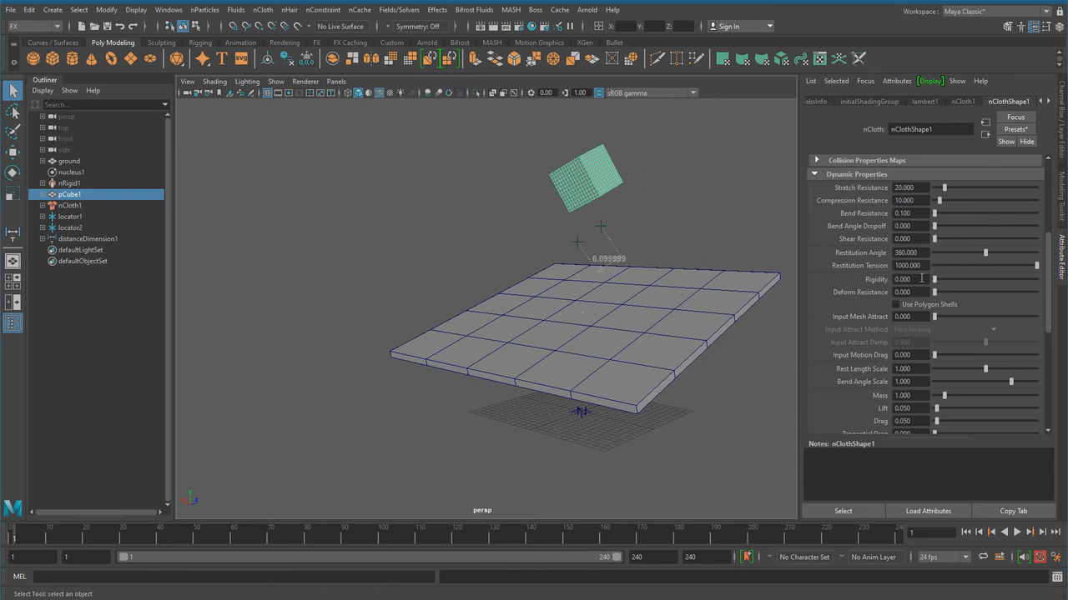
drag(924, 279, 885, 280)
click(923, 281)
text(1)
key(Return)
Step: Play and replay the simulation to examine how rigid the cube stays as it slides off the slope and falls
click(1016, 532)
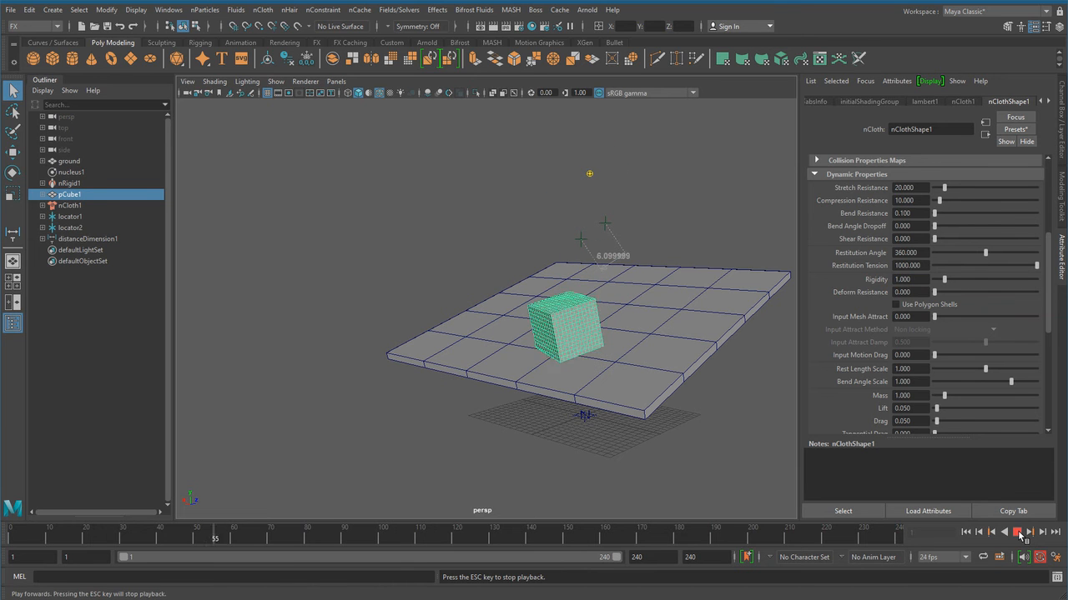
scroll(538, 451, down, 2)
alt+middle_drag(531, 449, 539, 437)
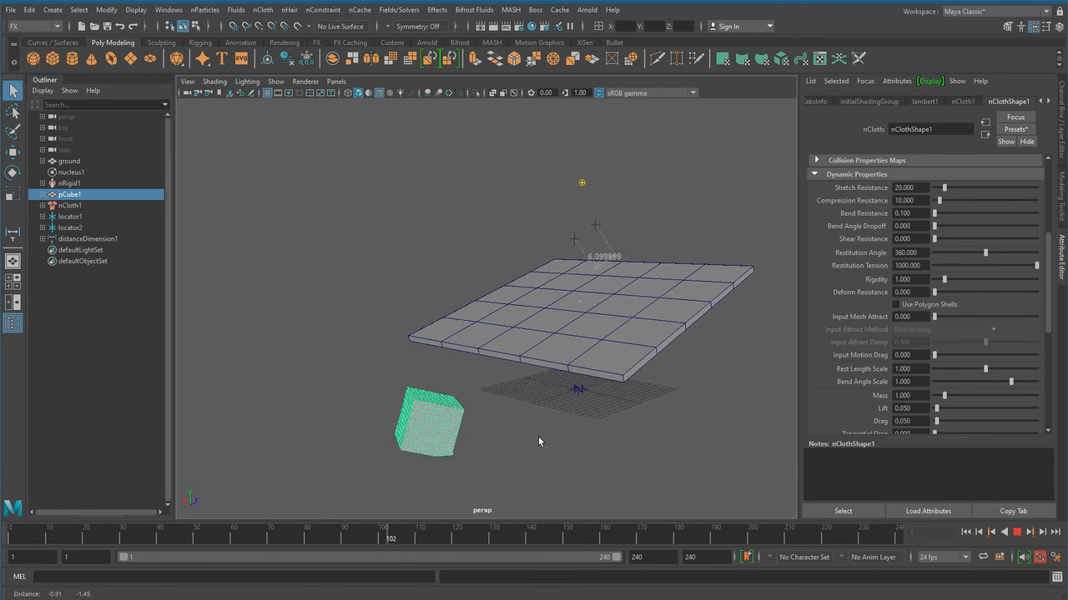
alt+drag(480, 451, 457, 457)
click(966, 532)
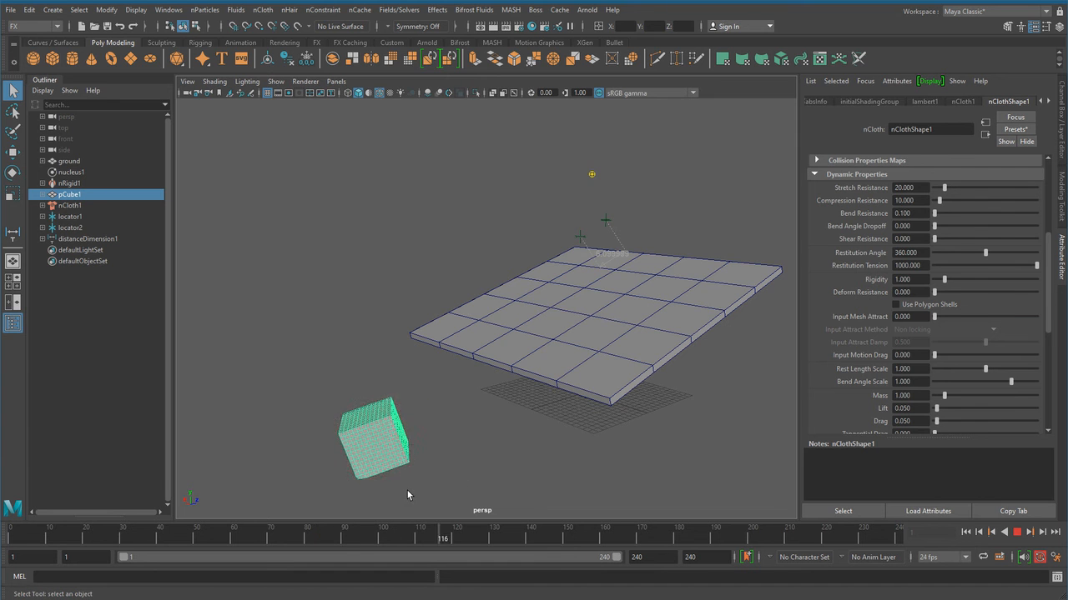
alt+drag(422, 474, 447, 448)
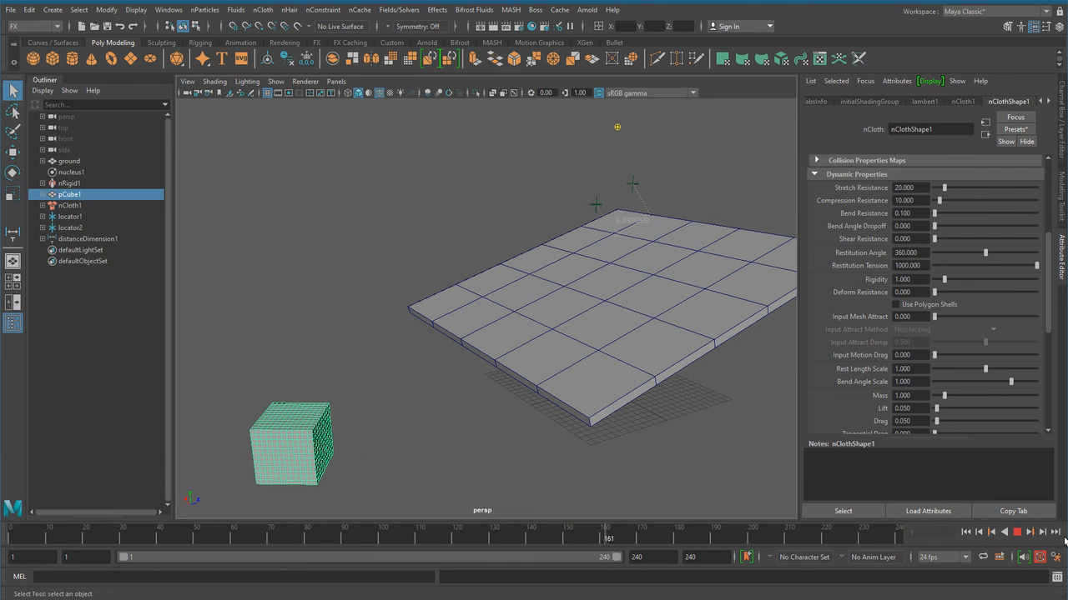
click(977, 535)
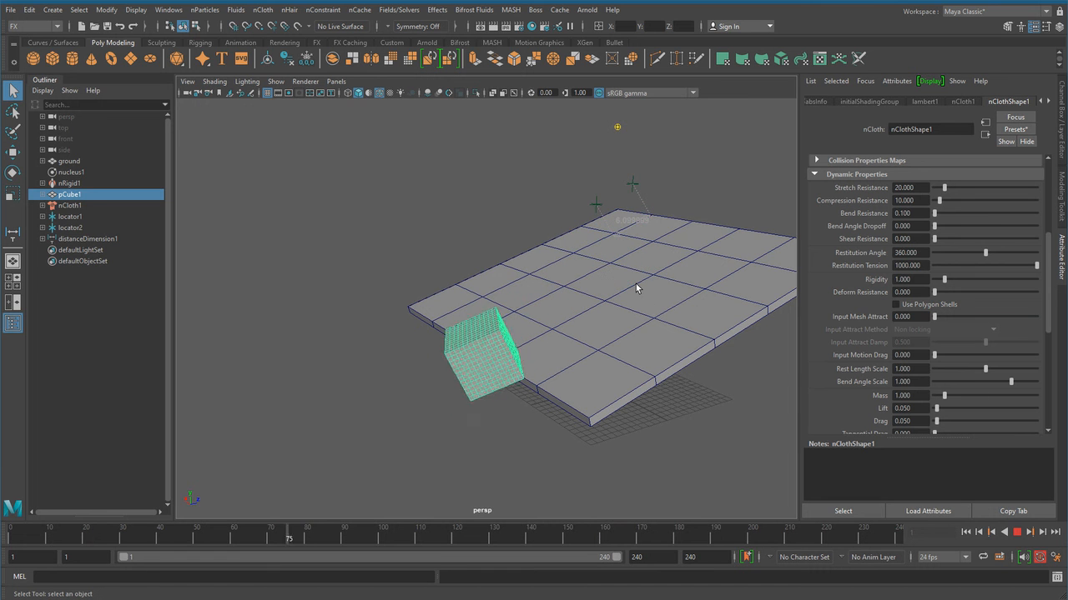
Step: Stop playback, rewind to the first frame, and restore nClothShape1's Rigidity to 0
click(1018, 534)
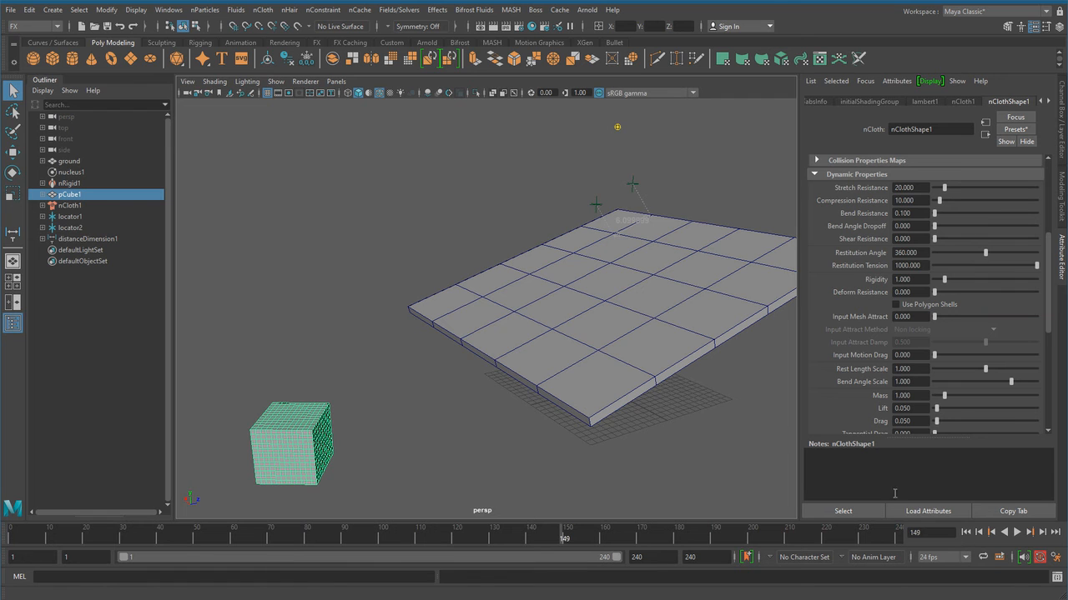
click(965, 532)
alt+right_drag(610, 300, 824, 341)
click(907, 282)
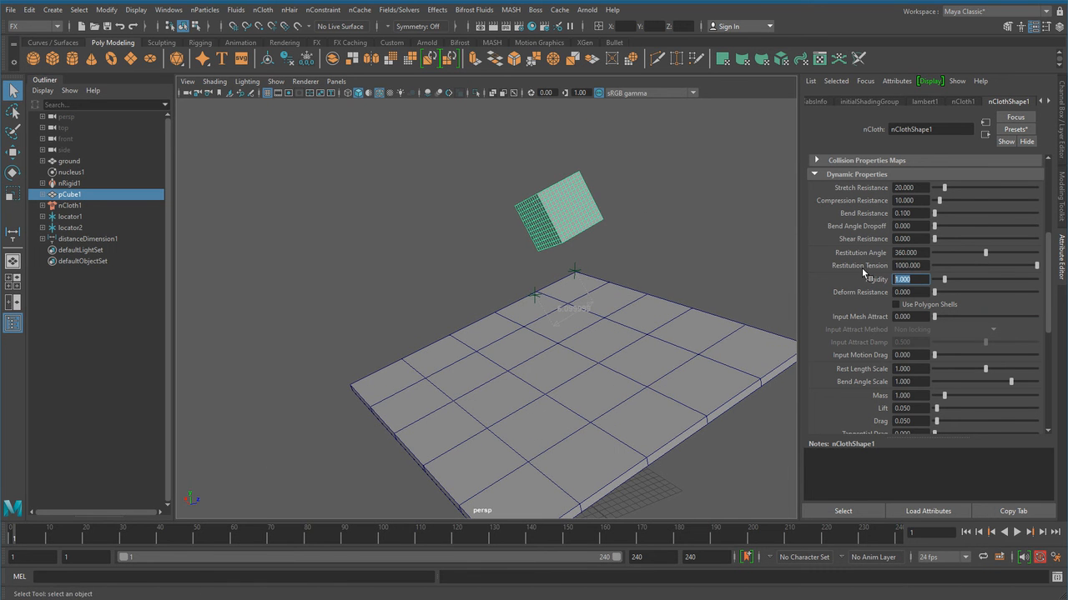
text(0)
key(Return)
alt+drag(750, 335, 632, 353)
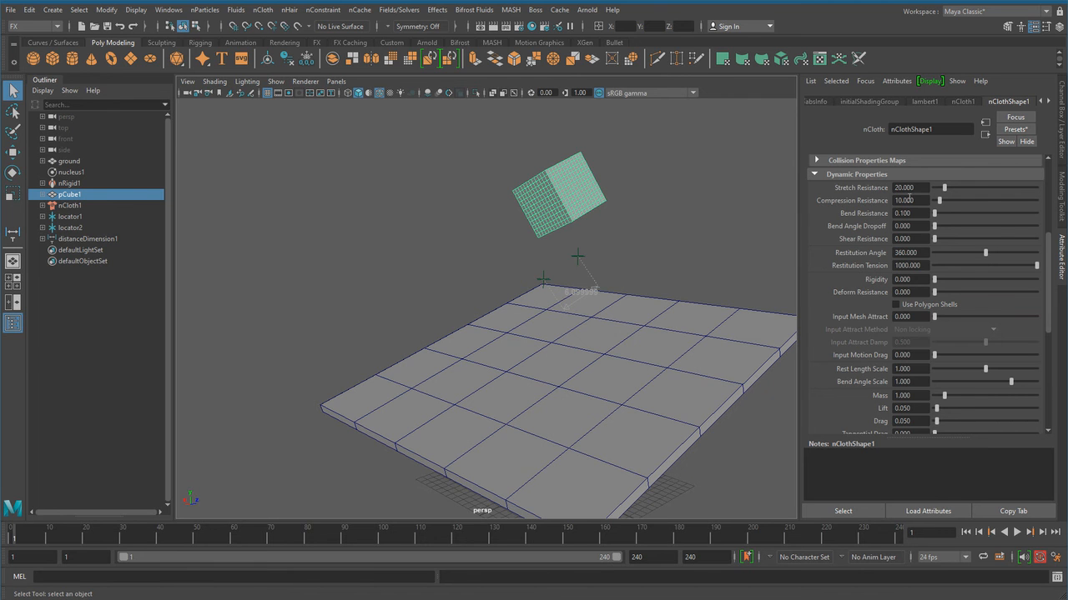
Step: Review Compression Resistance and Bend Resistance, and play the simulation repeatedly to examine how the cube crumples on the slope and falls
click(917, 200)
click(921, 214)
alt+drag(640, 323, 602, 297)
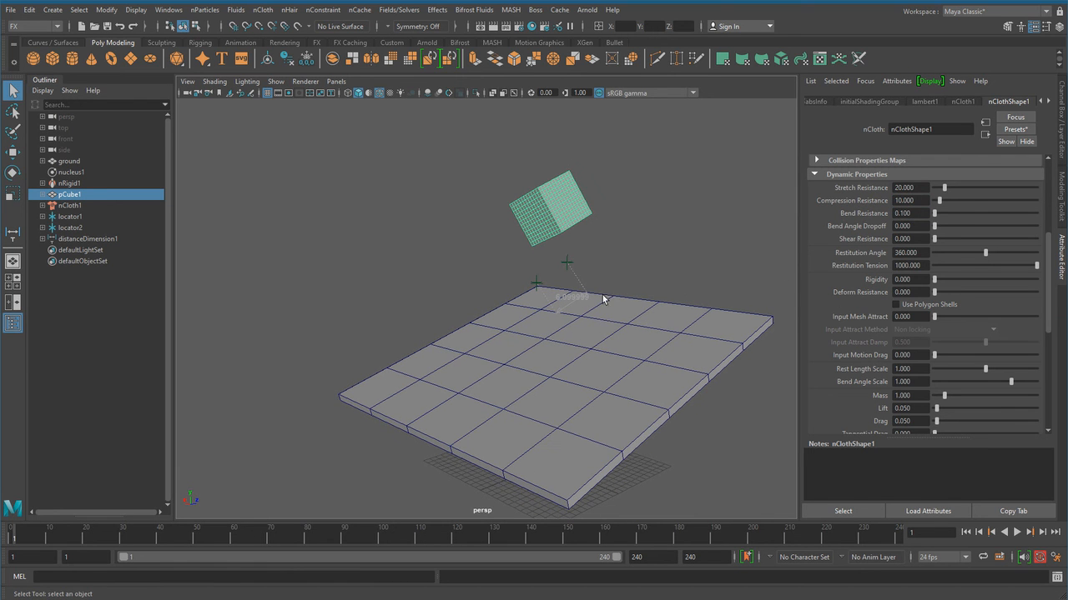
click(1016, 532)
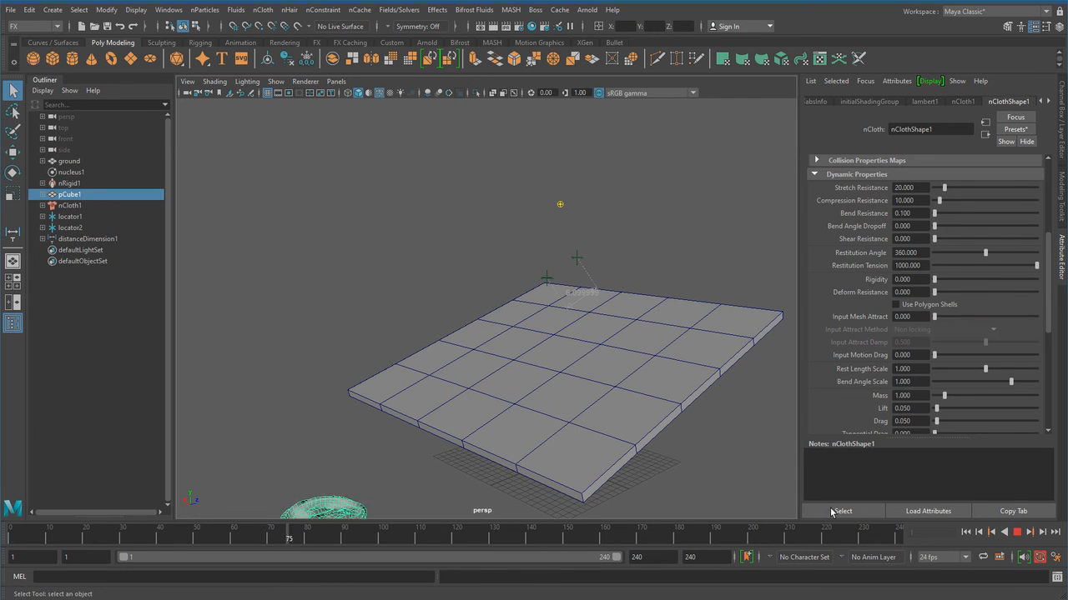
click(966, 533)
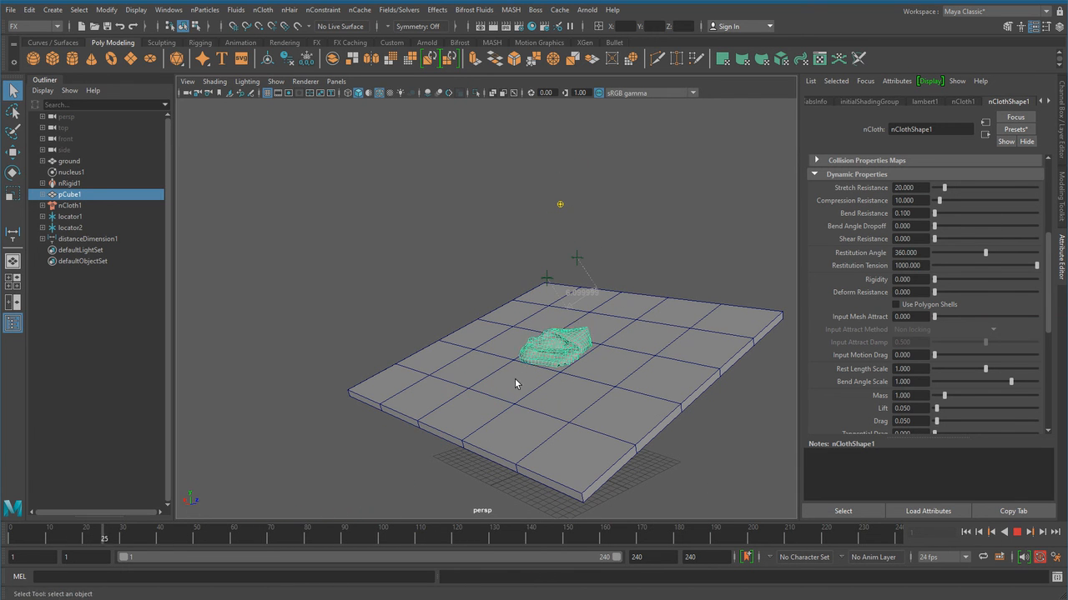
alt+right_drag(586, 439, 629, 436)
alt+middle_drag(629, 436, 733, 335)
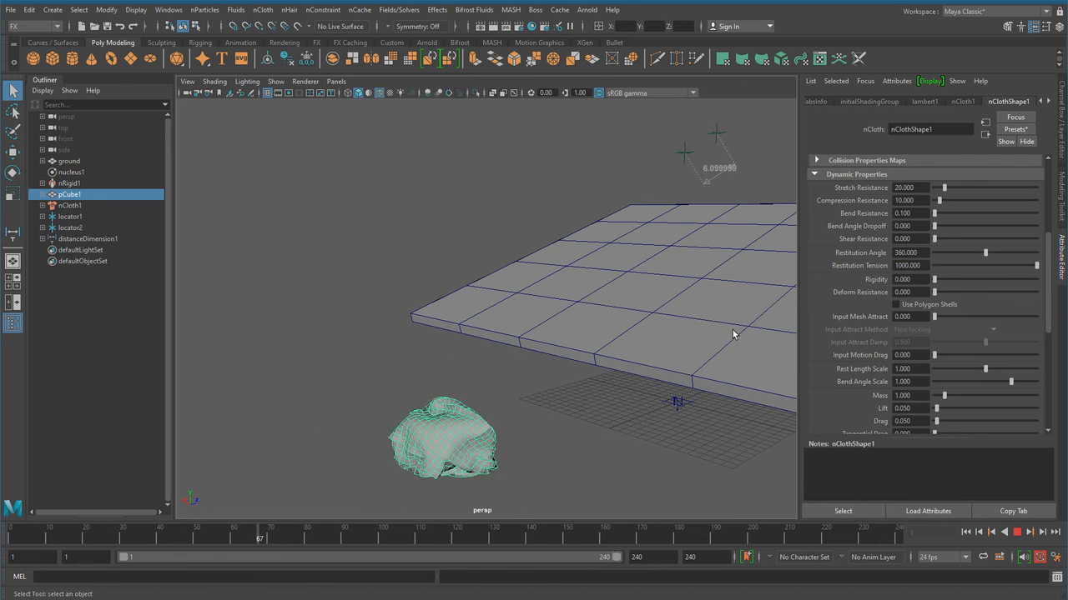
click(967, 533)
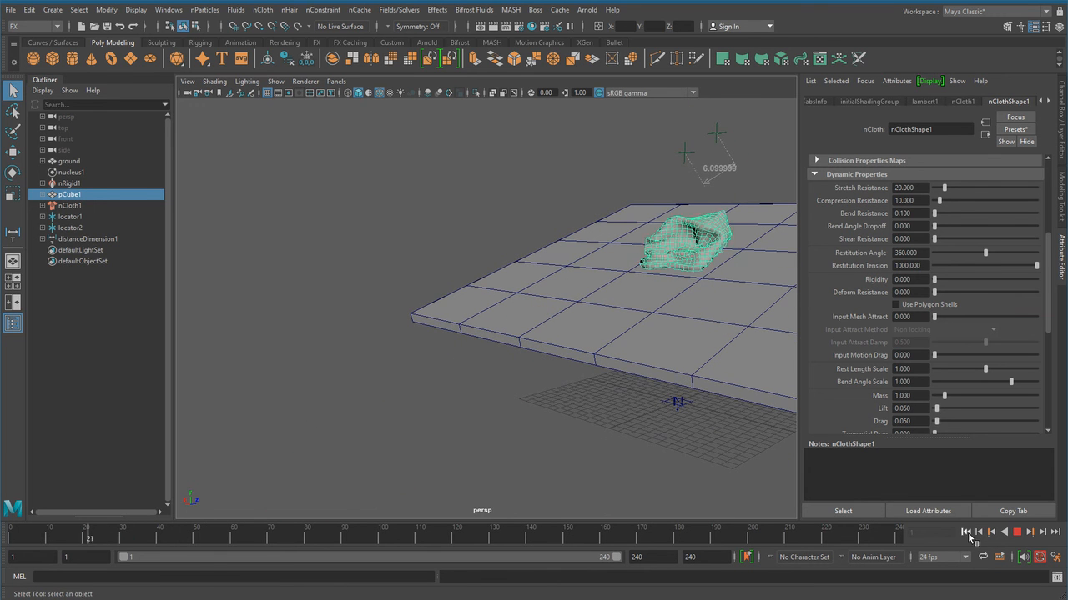
Step: Rewind to the first frame and set nClothShape1's Stretch Resistance to 60, Compression Resistance to 30 and Bend Resistance to 0.3
click(1017, 533)
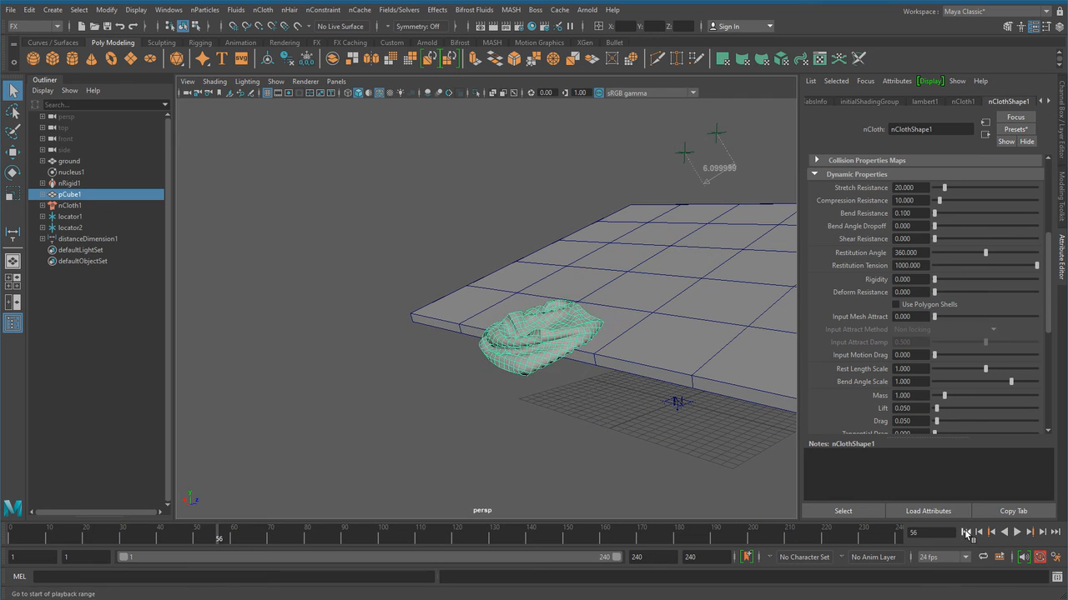
click(968, 533)
double_click(905, 188)
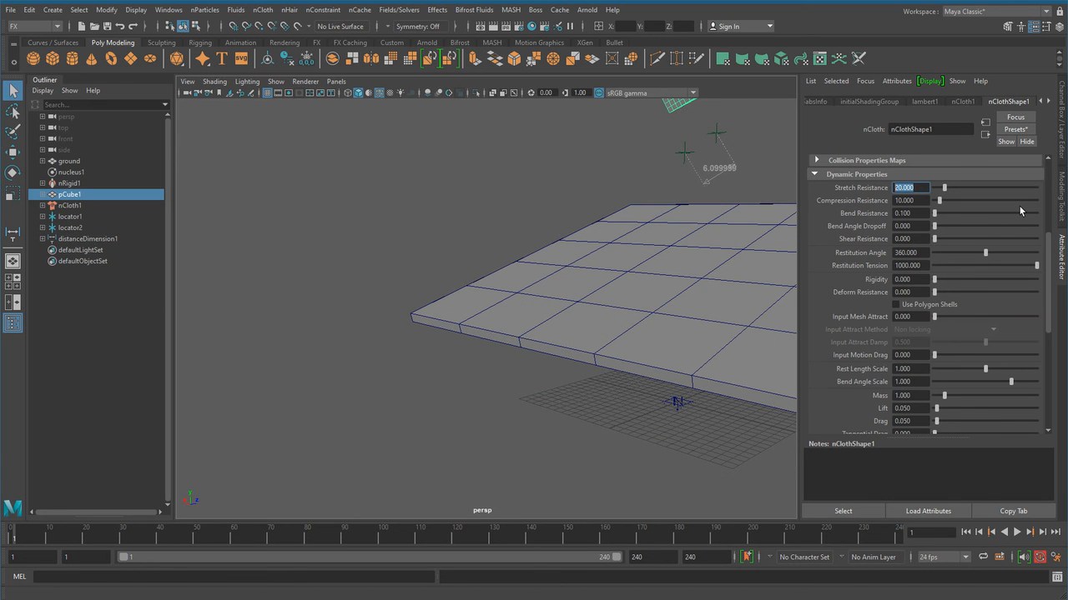
text(60)
key(Return)
click(918, 200)
double_click(926, 201)
text(30)
key(Return)
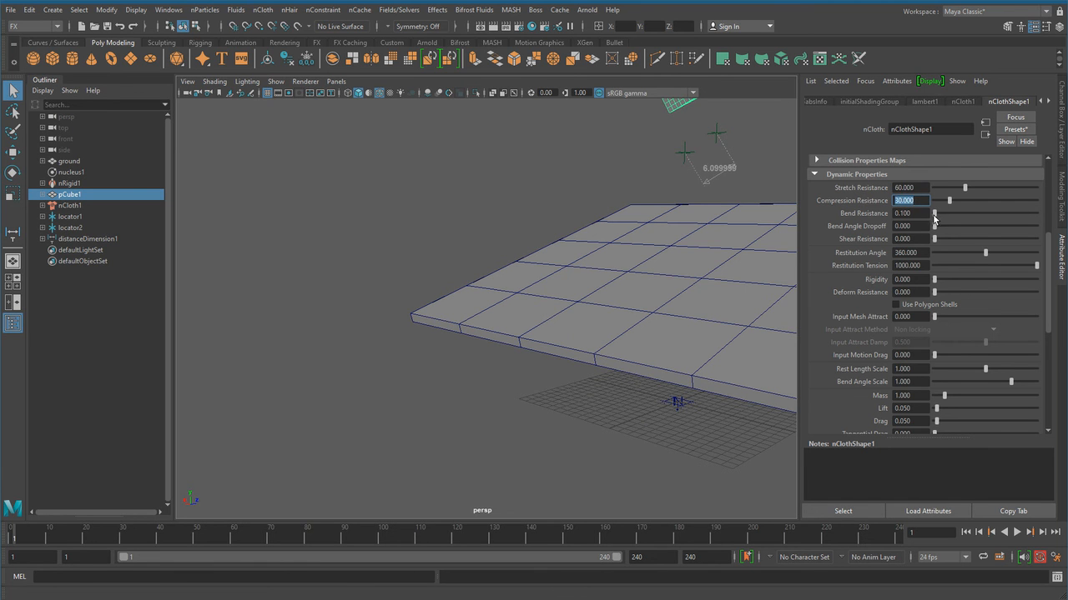
double_click(918, 213)
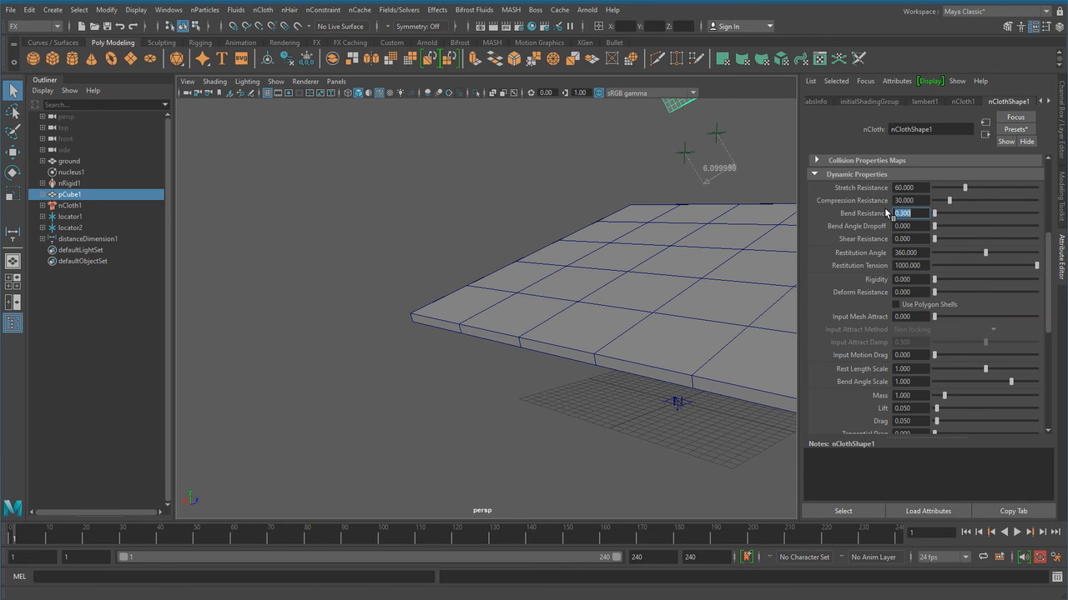
Step: Play the simulation to check how the cube deforms with the tripled resistance values, and rewind to the first frame
click(1017, 534)
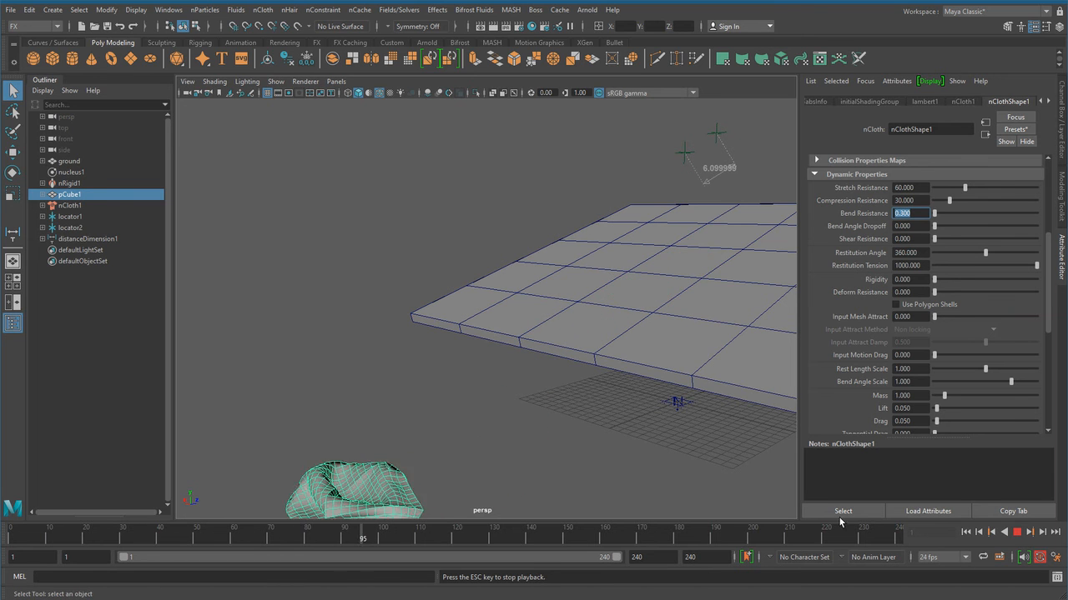
key(Escape)
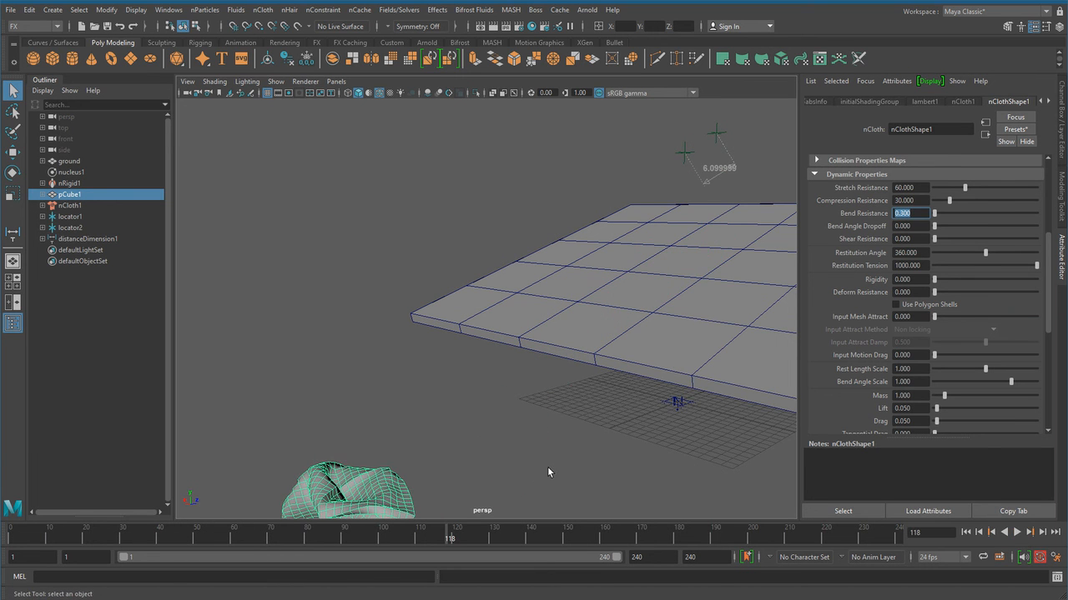
click(965, 532)
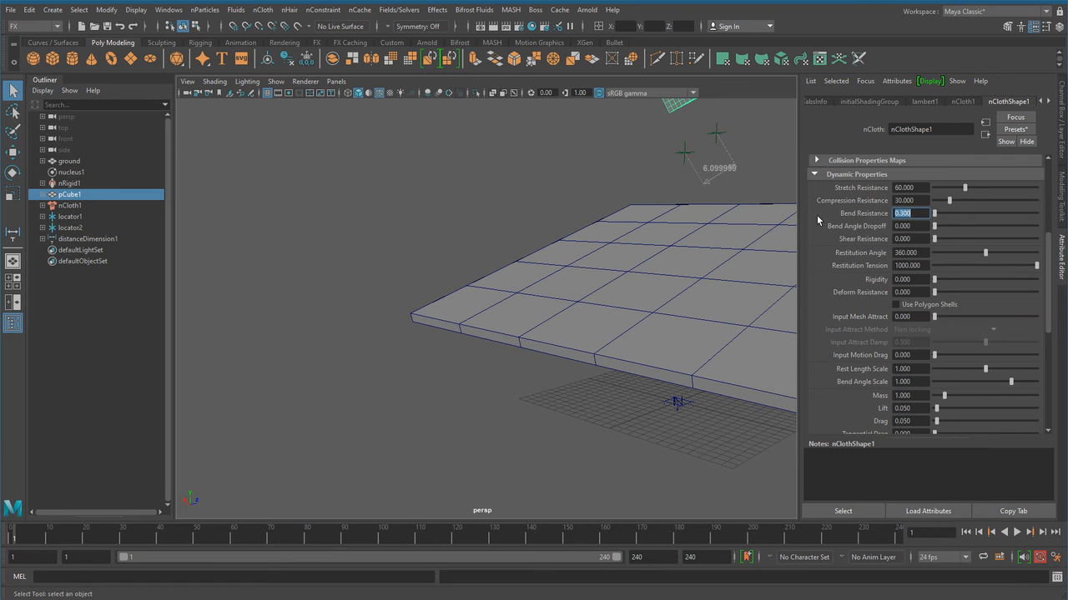
Step: Set nClothShape1's Stretch Resistance to 120, Compression Resistance to 60 and Bend Resistance to 0.6
drag(920, 188, 882, 187)
text(120)
key(Return)
key(Tab)
text(60)
key(Return)
key(Tab)
text(0.6)
key(Return)
Step: Play the simulation to examine the shape of the falling cube below the slope, and stop playback
click(1017, 532)
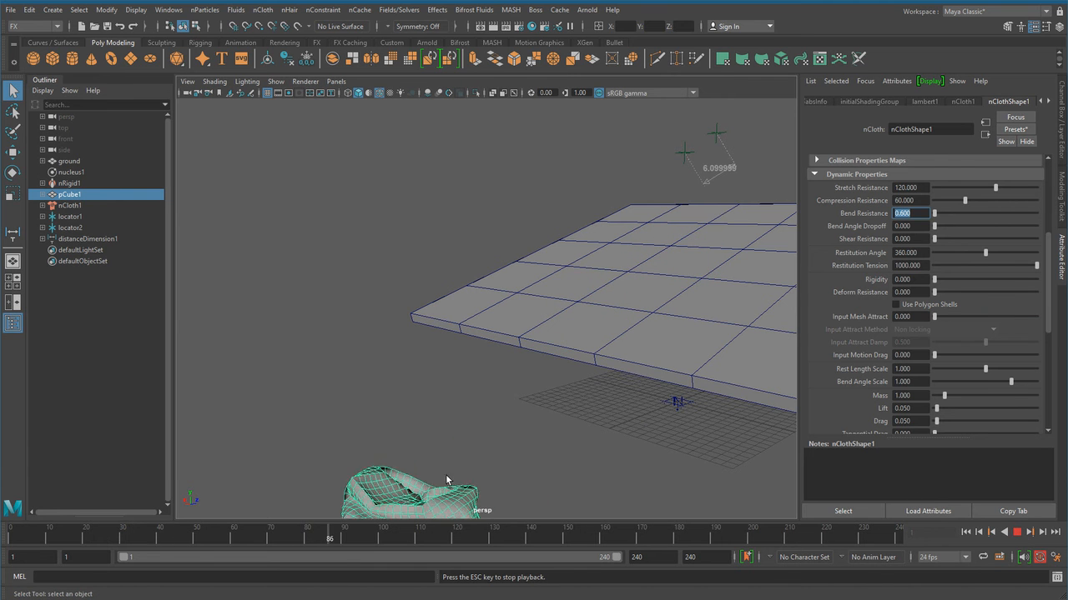
alt+right_drag(484, 477, 422, 456)
alt+drag(422, 455, 397, 457)
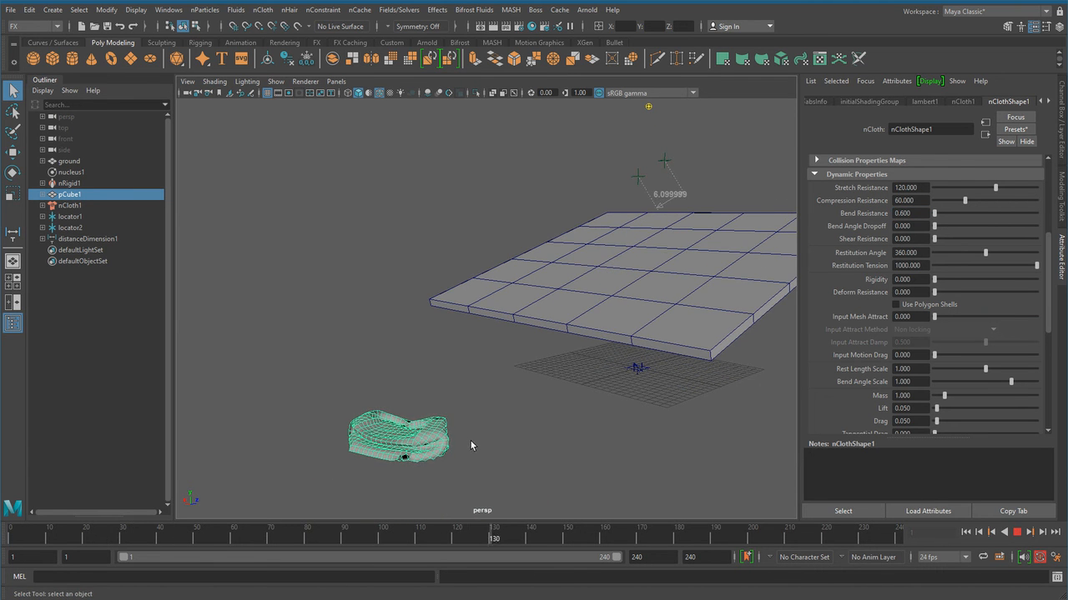
alt+right_drag(482, 444, 583, 398)
click(1017, 532)
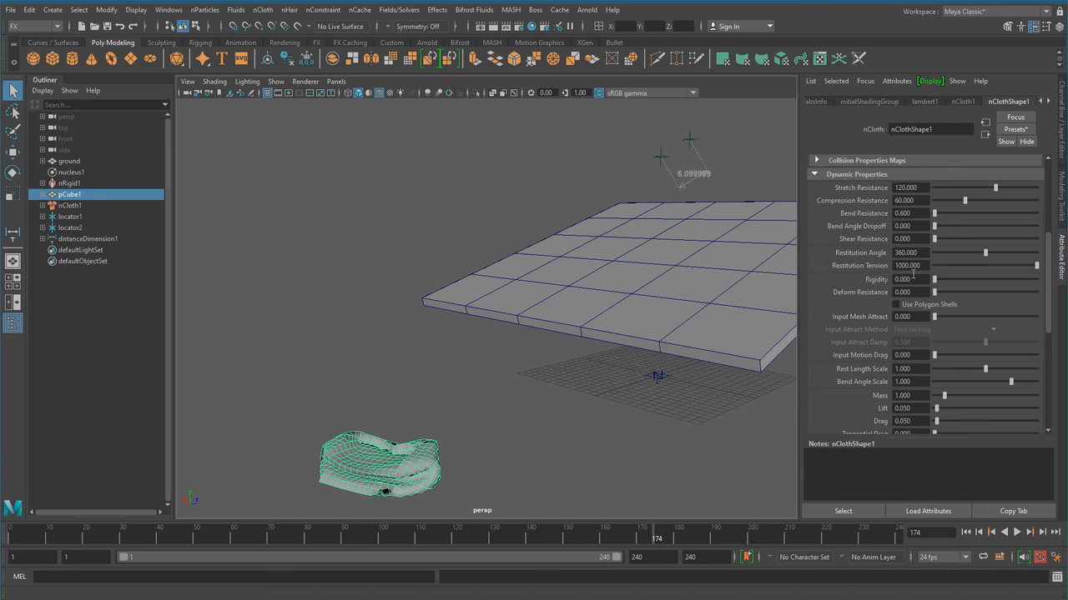
Step: Set nClothShape1's Stretch Resistance to 240, Compression Resistance to 120 and Bend Resistance to 1.2
click(926, 188)
text(240)
key(Tab)
text(120)
key(Tab)
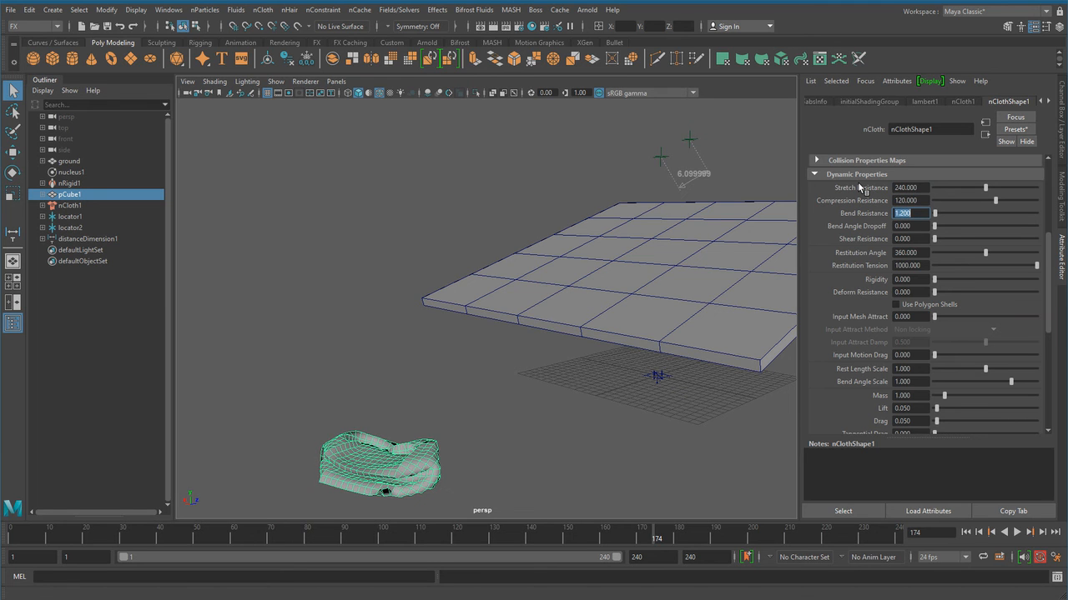
Step: Rewind and replay the simulation to examine from several sides how the stiffer cube holds its form while sliding and falling
click(966, 532)
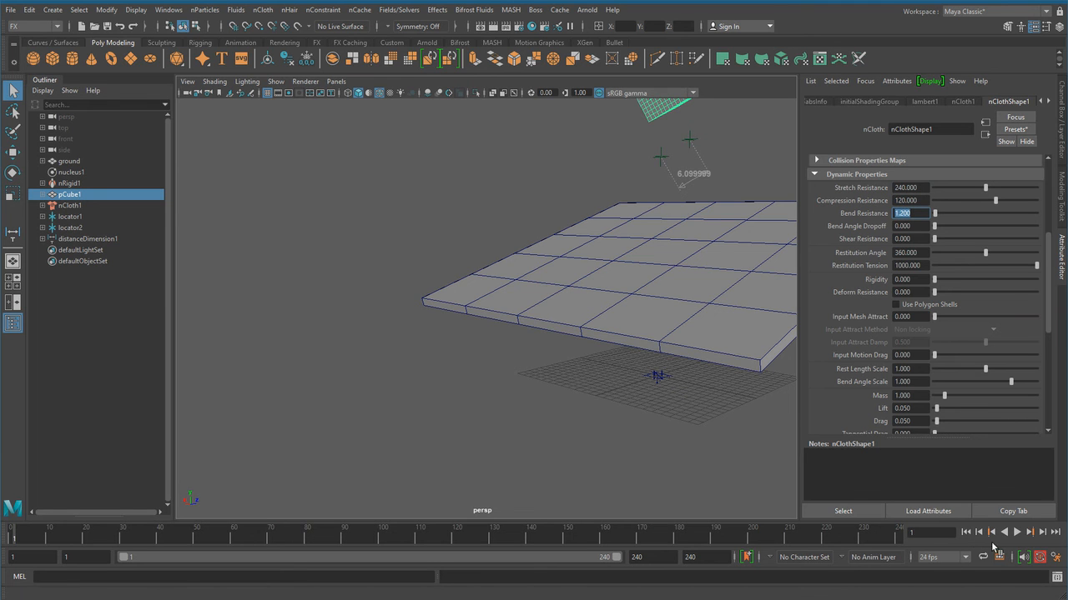
click(1017, 532)
alt+middle_drag(722, 374, 703, 392)
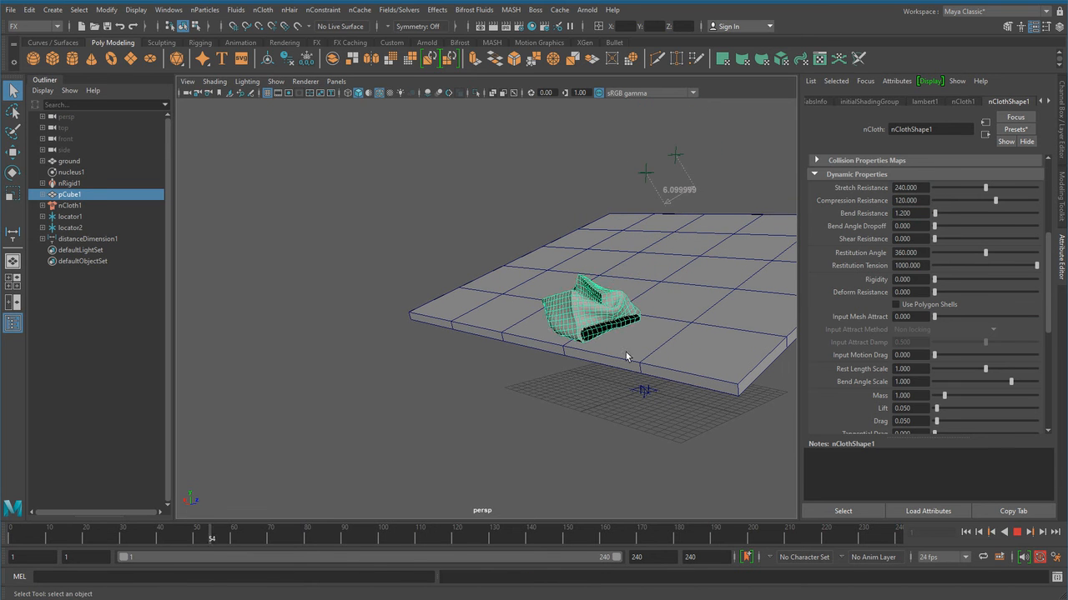
alt+drag(509, 419, 581, 392)
click(966, 532)
alt+drag(634, 297, 551, 364)
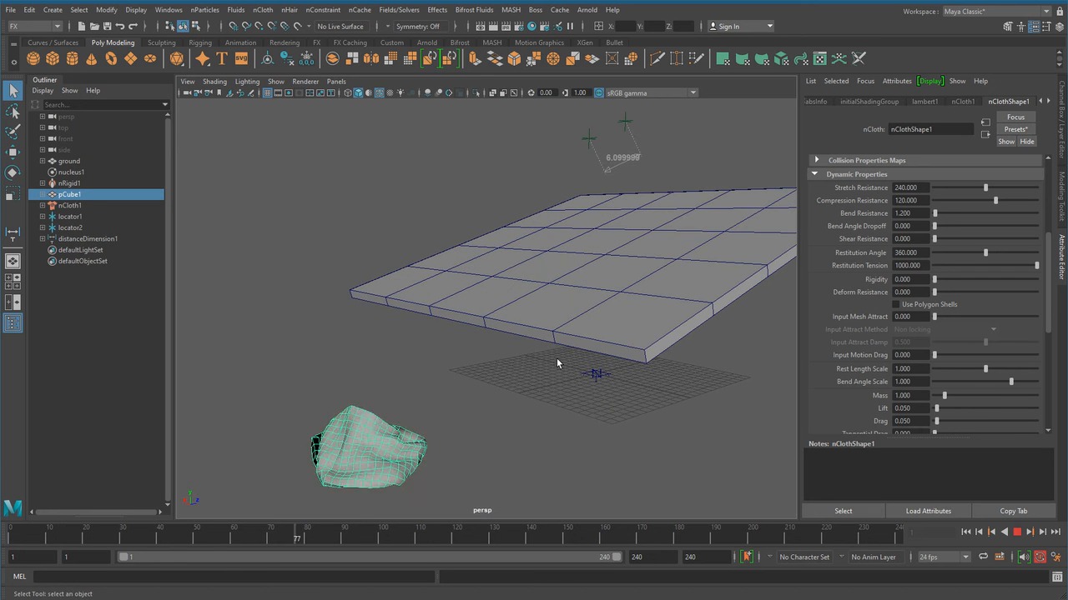
alt+drag(428, 445, 520, 434)
alt+middle_drag(520, 434, 424, 397)
scroll(424, 397, up, 2)
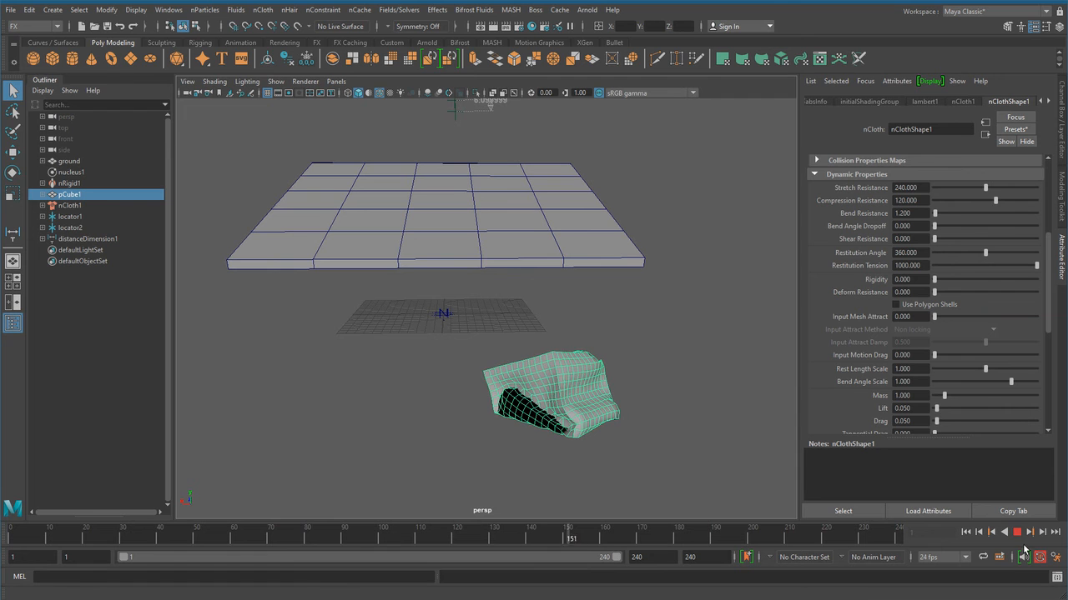
click(1017, 536)
mouse_move(550, 336)
alt+mouse_down()
mouse_move(576, 369)
mouse_move(622, 374)
alt+mouse_up()
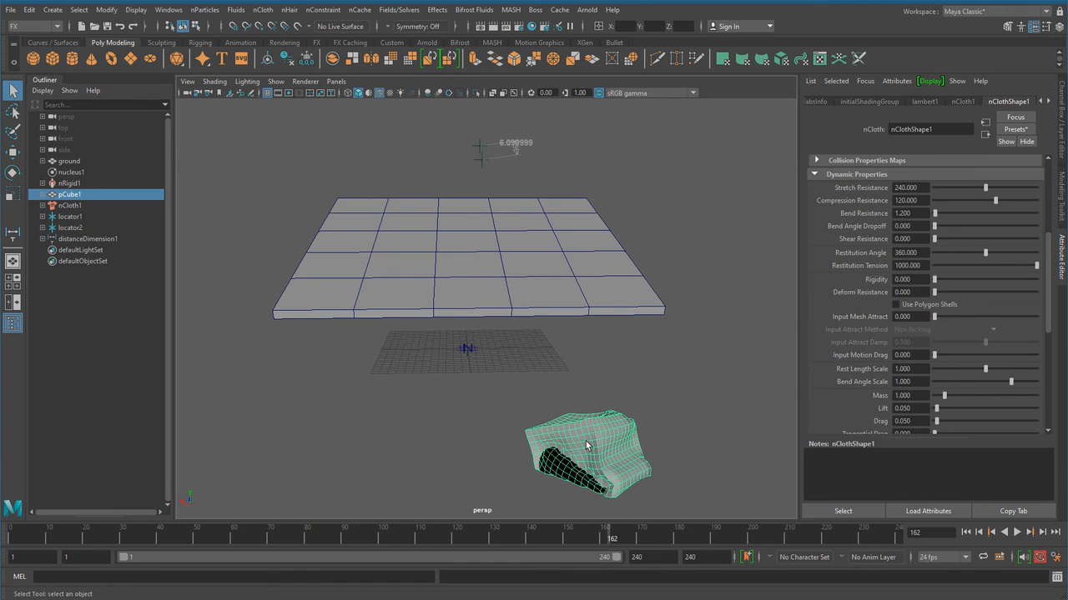
Step: Review the Bend and Compression Resistance values, and replay the simulation from the first frame to examine how the cube folds on the slope
drag(920, 208, 890, 210)
click(924, 201)
alt+drag(667, 381, 576, 384)
alt+middle_drag(609, 379, 611, 391)
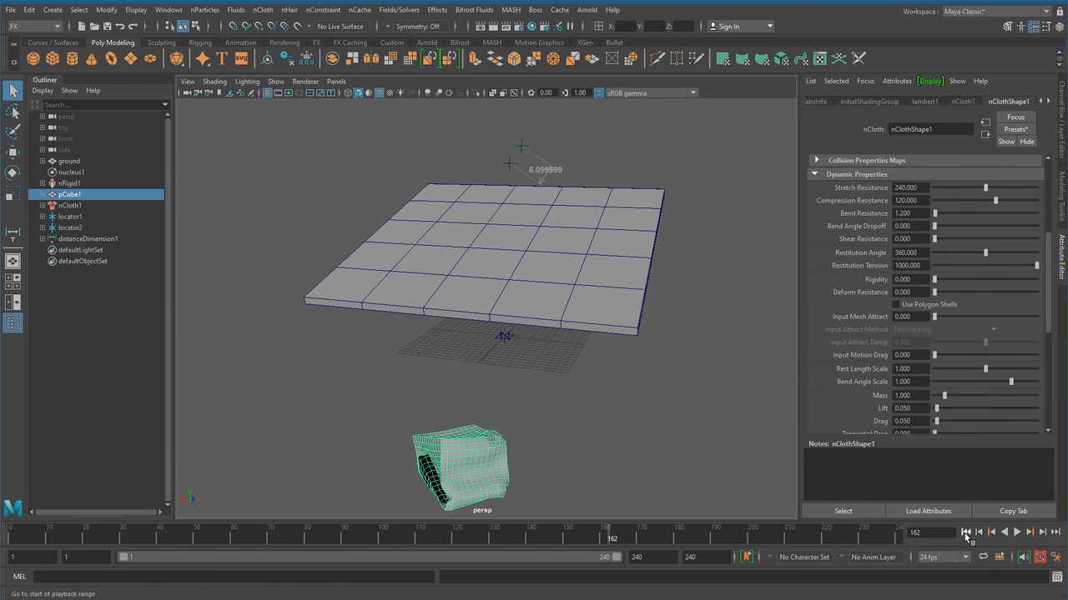
click(965, 532)
alt+drag(546, 371, 655, 465)
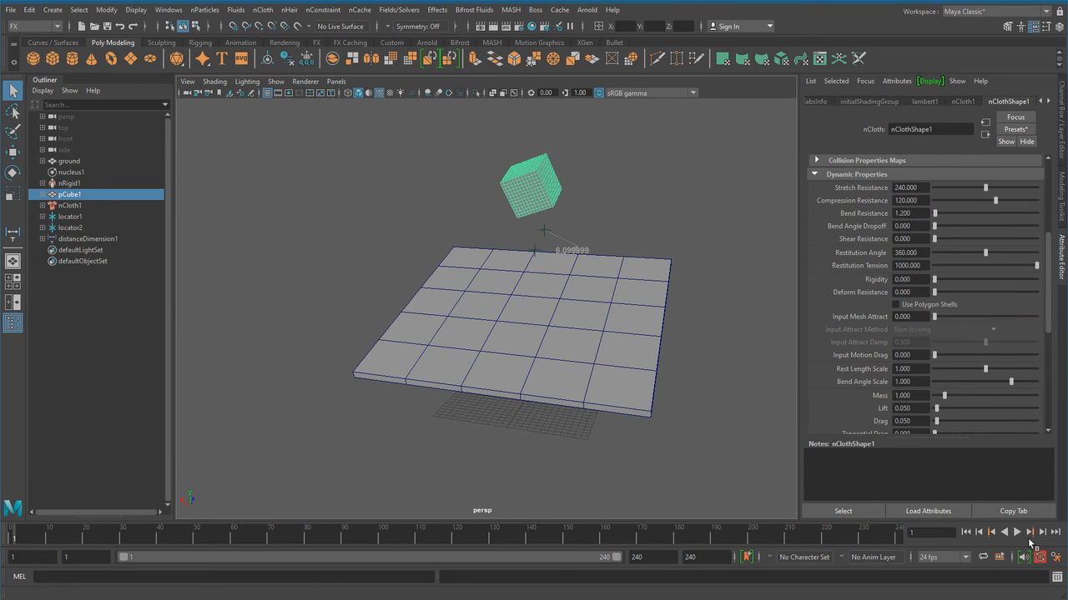
alt+drag(695, 356, 717, 367)
click(1017, 532)
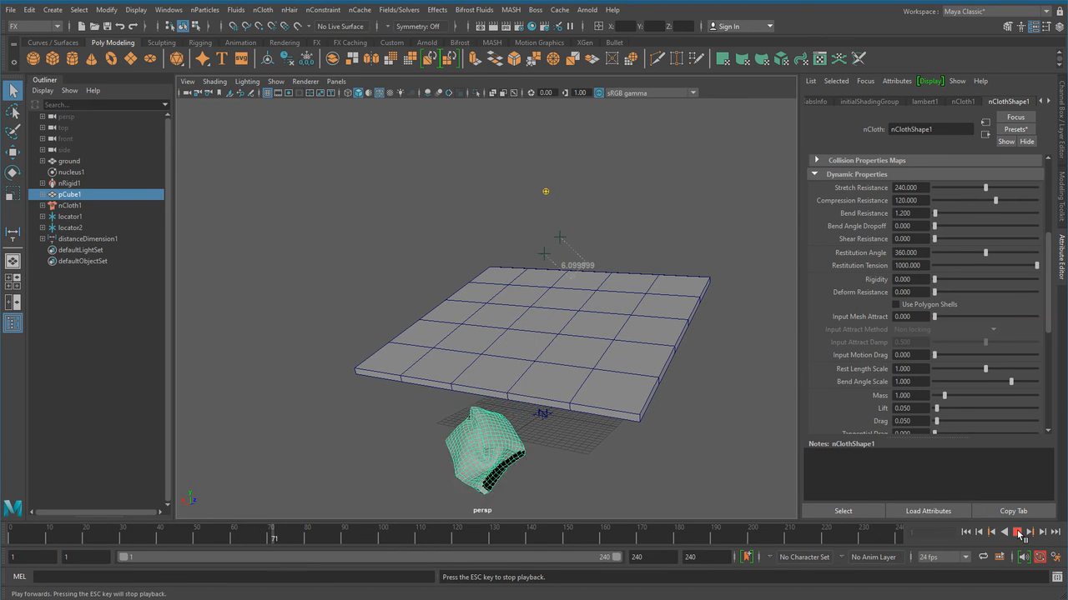
click(1017, 532)
alt+middle_drag(555, 455, 546, 423)
alt+right_drag(546, 423, 586, 449)
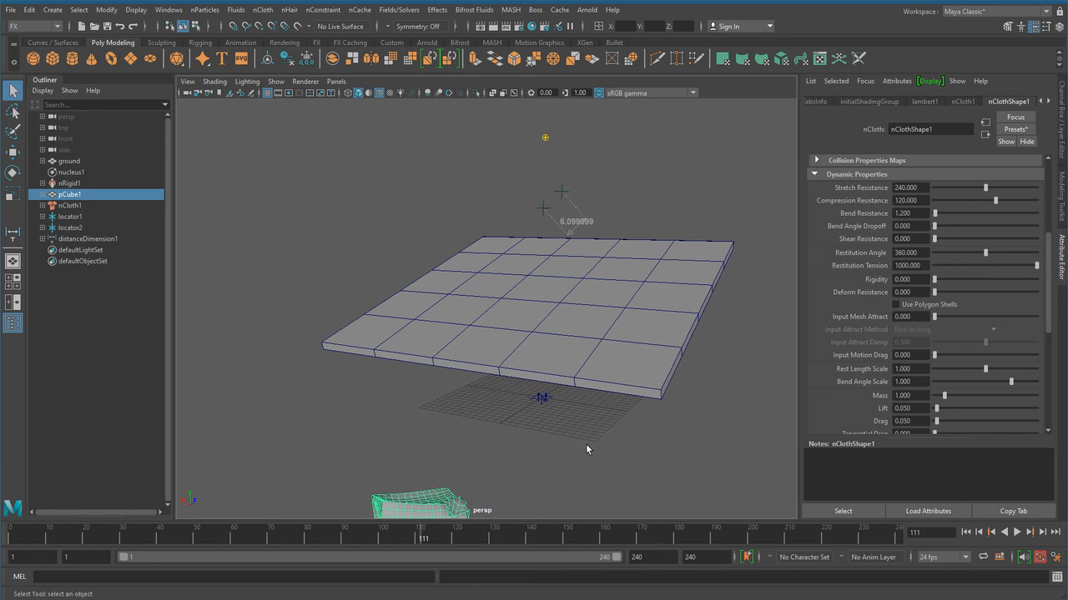
Step: Rewind to the first frame and restore Stretch Resistance to 20, Compression Resistance to 10 and Bend Resistance to 0.1
click(965, 532)
alt+middle_drag(749, 392, 731, 439)
alt+right_drag(731, 439, 713, 436)
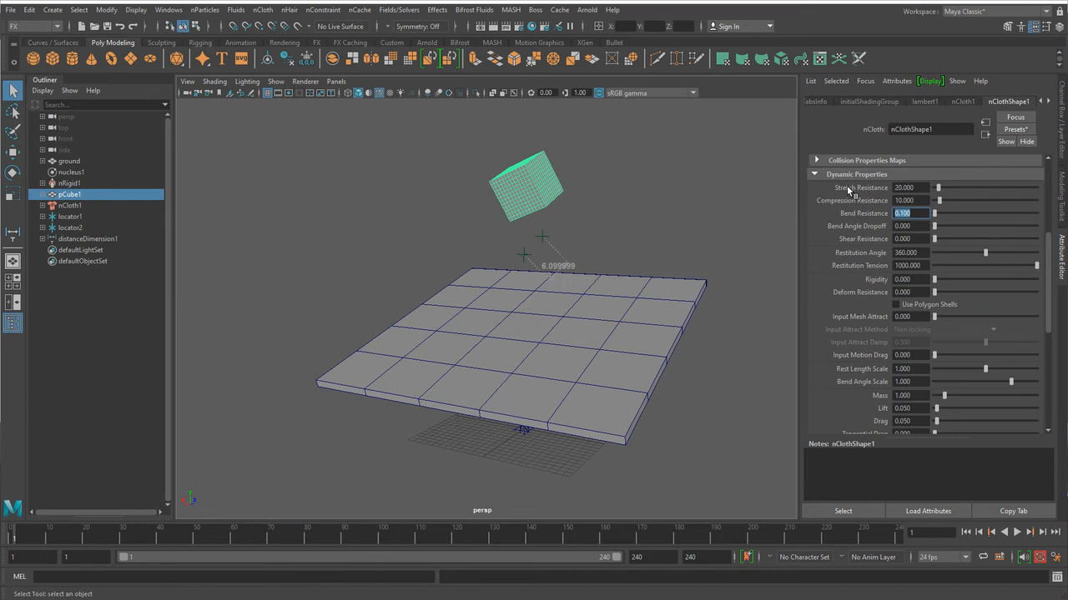
Step: Deselect the cube and play the simulation to examine how it collapses with the restored resistance values
alt+drag(645, 276, 668, 345)
click(704, 376)
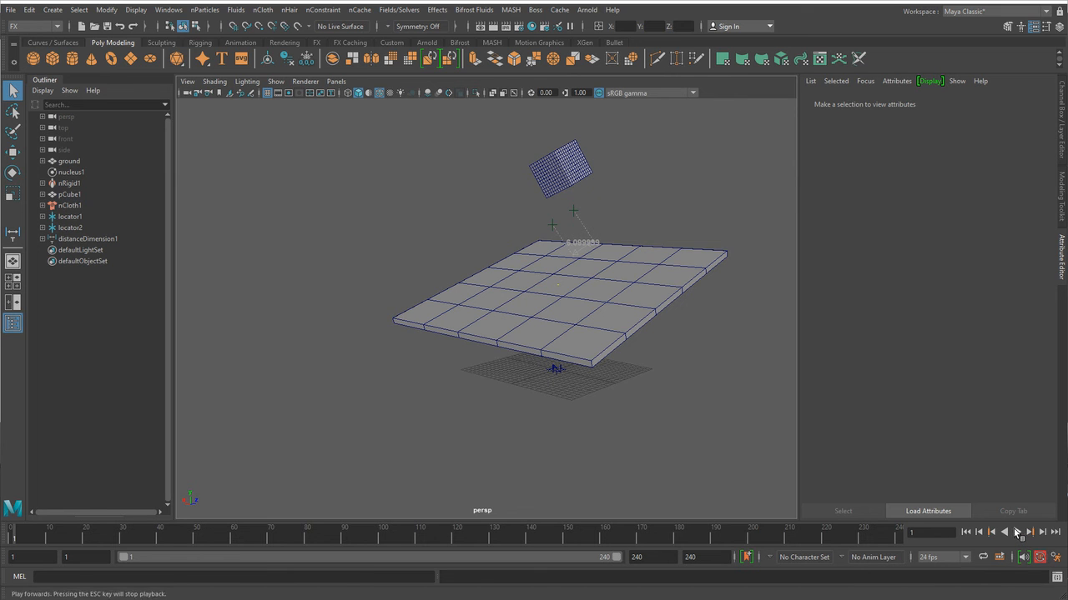
click(1017, 532)
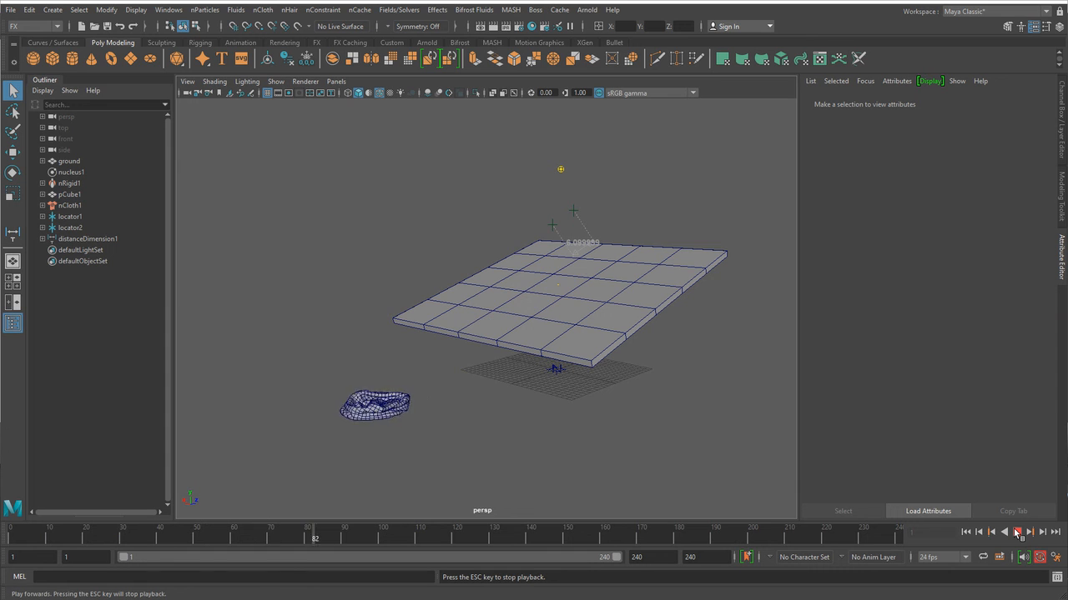
click(1016, 534)
alt+drag(508, 398, 536, 409)
scroll(564, 417, up, 2)
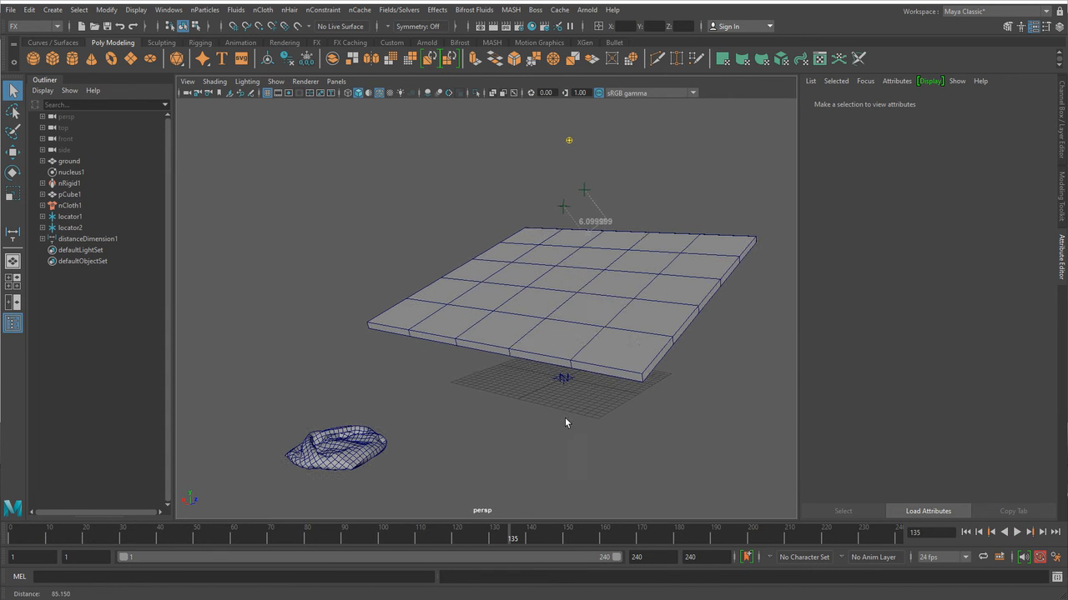
Step: Replay the simulation repeatedly from the first frame to examine the crumpling cube up close as it slides off the slope
click(966, 532)
click(1017, 532)
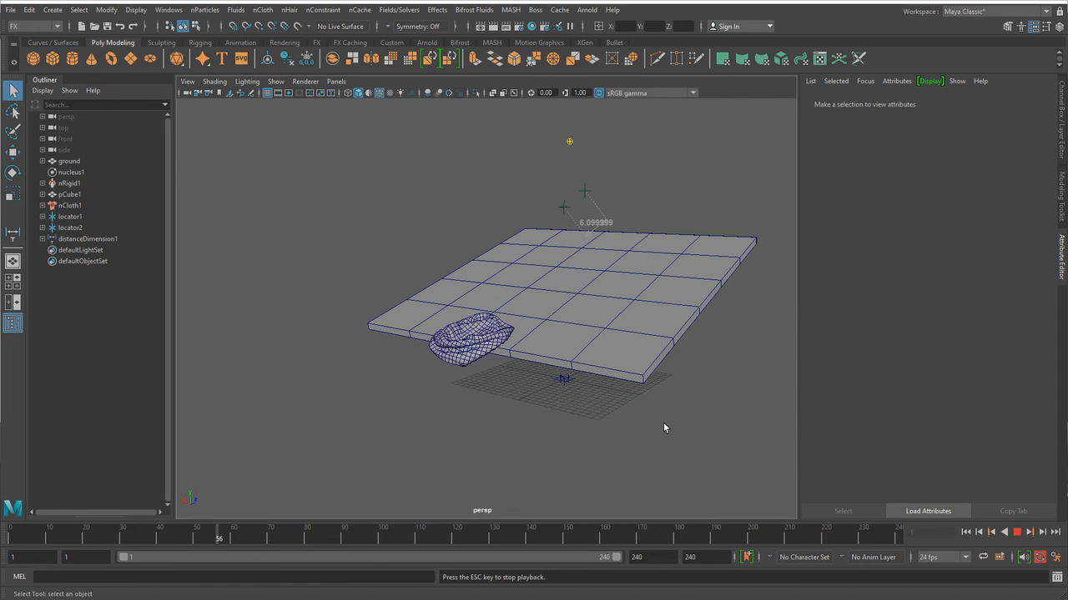
click(967, 532)
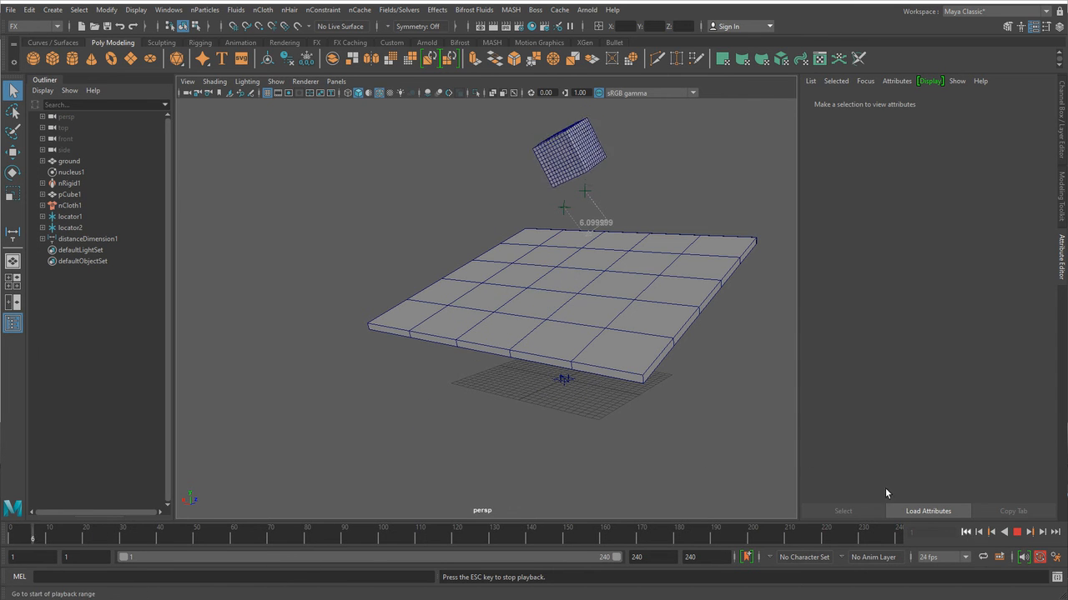
scroll(667, 396, up, 4)
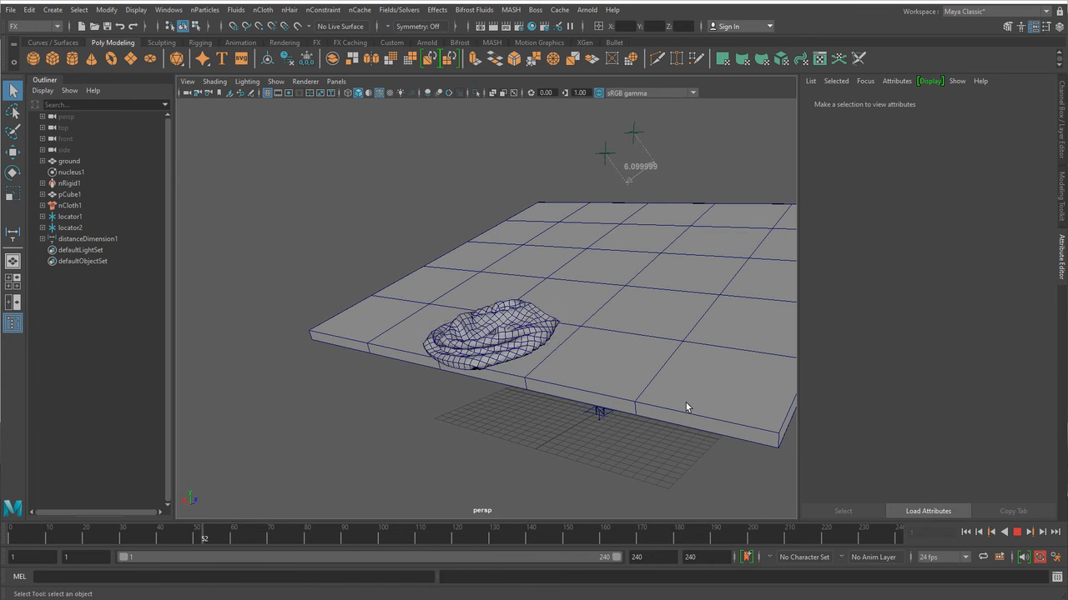
scroll(669, 463, down, 2)
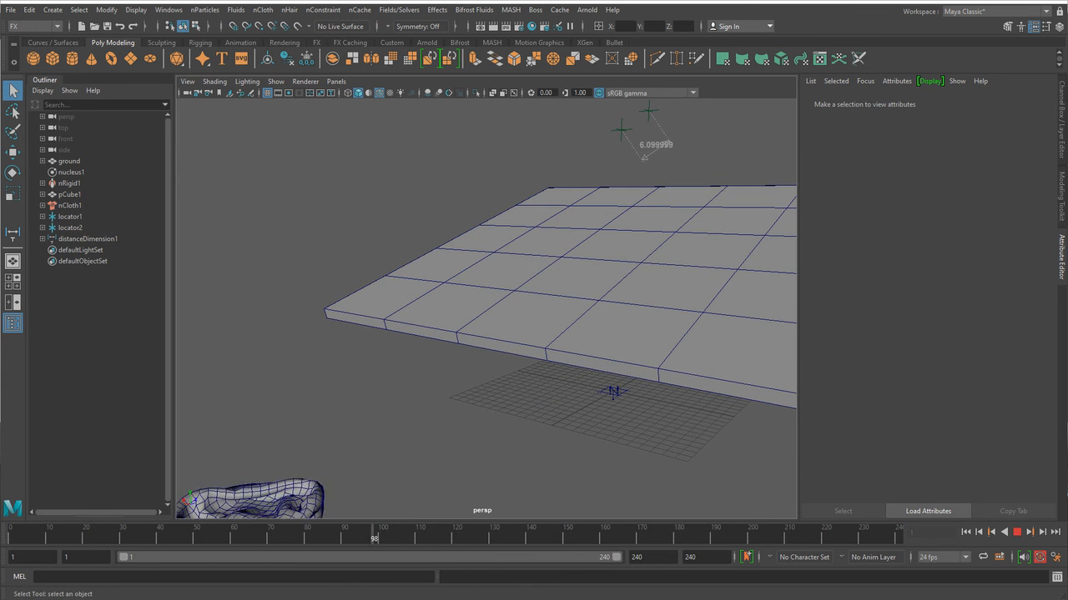
click(967, 532)
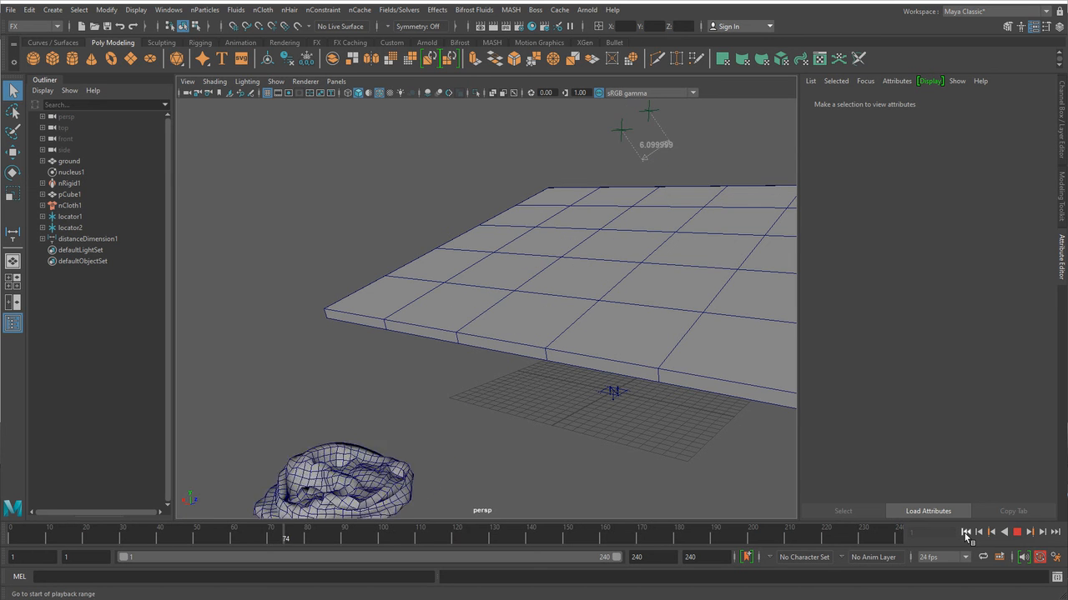
click(967, 532)
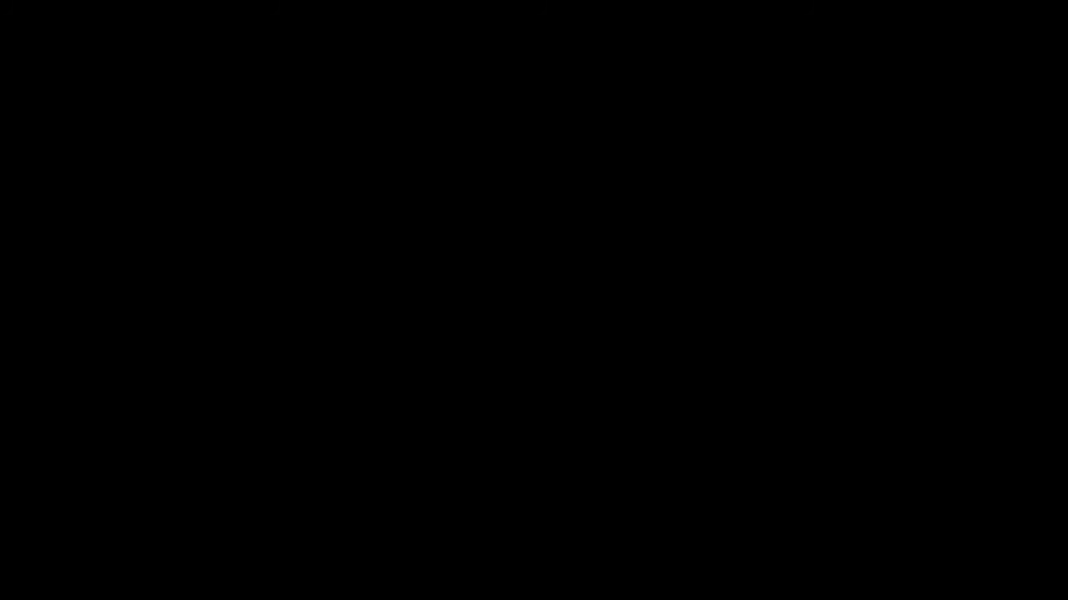